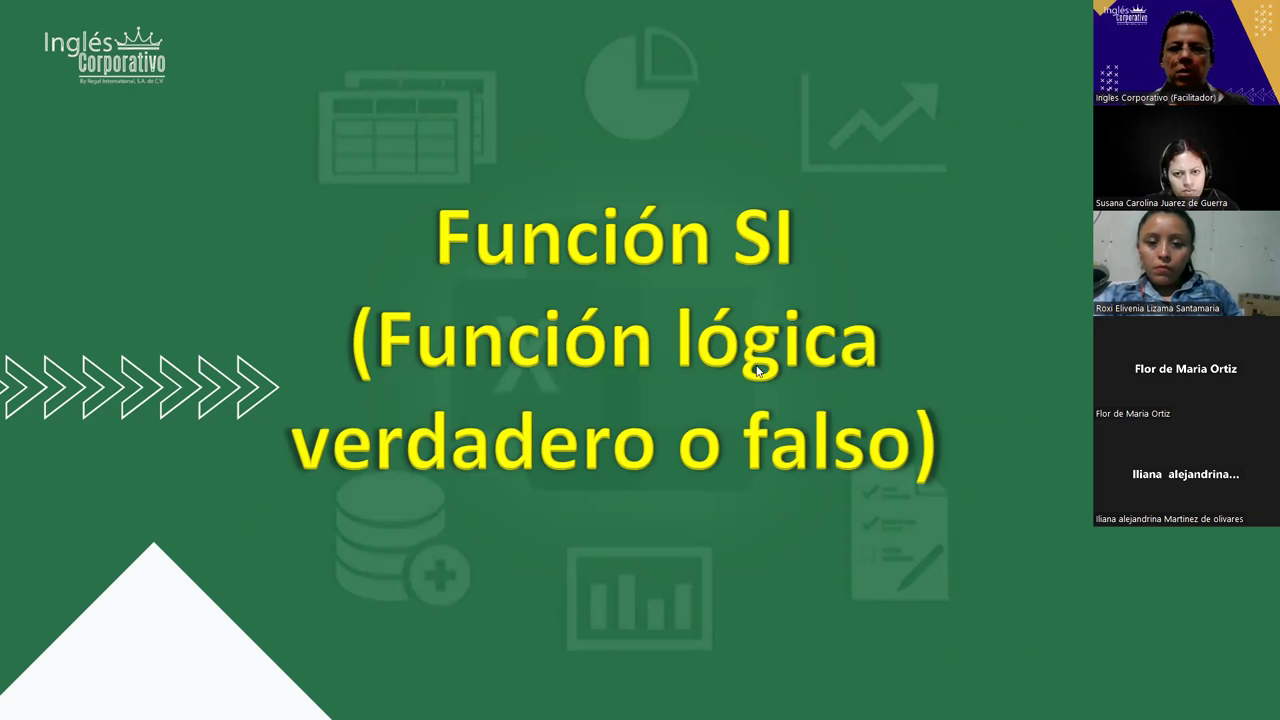
Advance the shared slideshow to the 'Función SI (Función lógica verdadero o falso)' slide.
key("Right")
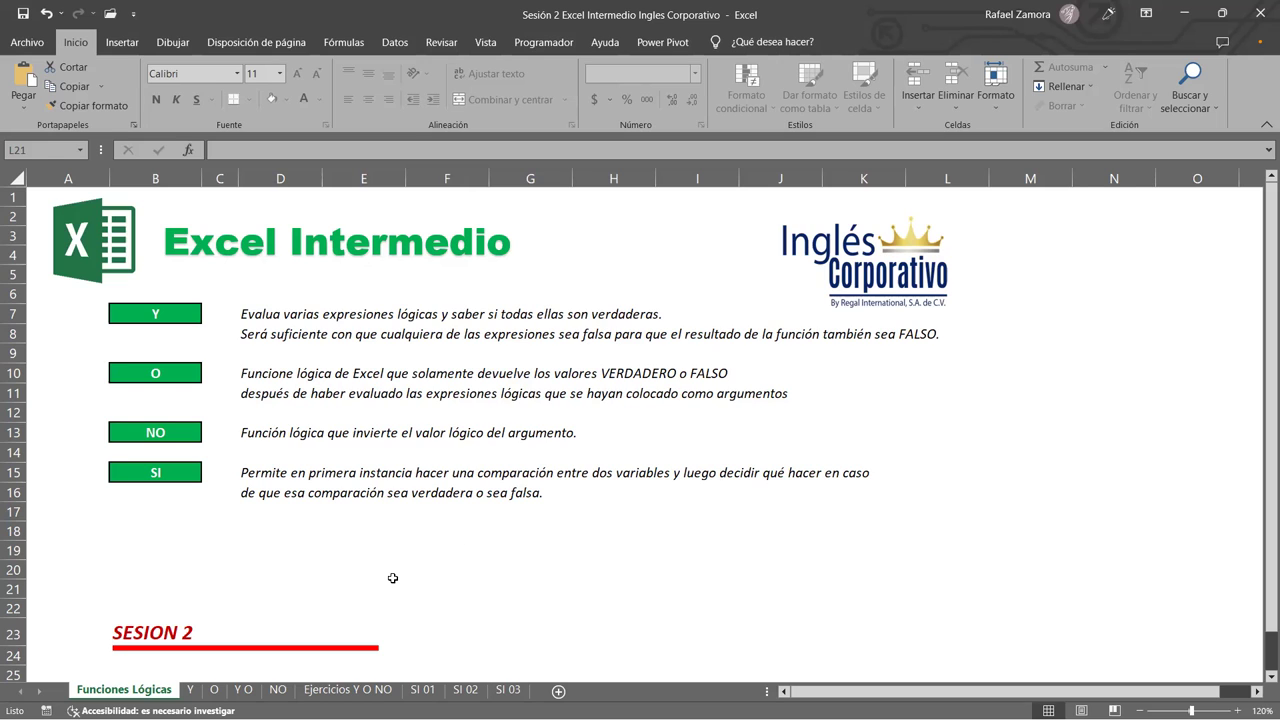
Switch to the Y sheet and point out Sucursal A's January–February and Sucursal C's March sales.
left_click(189, 689)
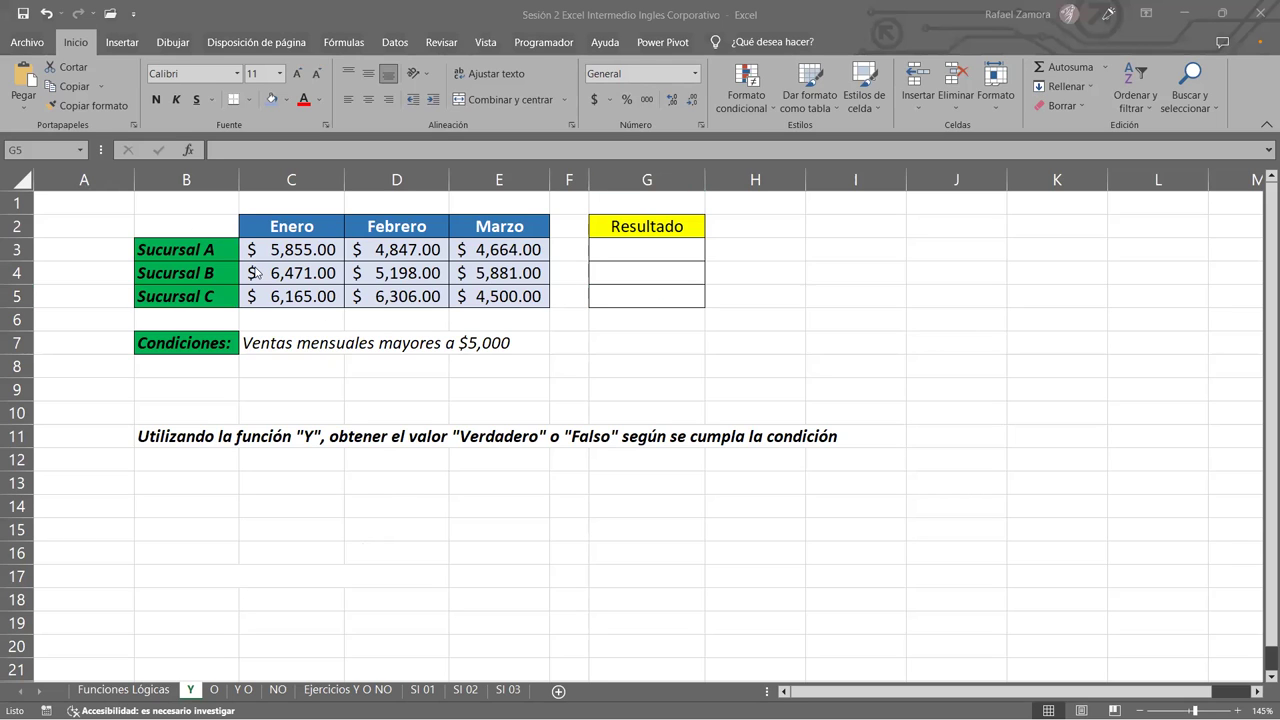
left_click(362, 272)
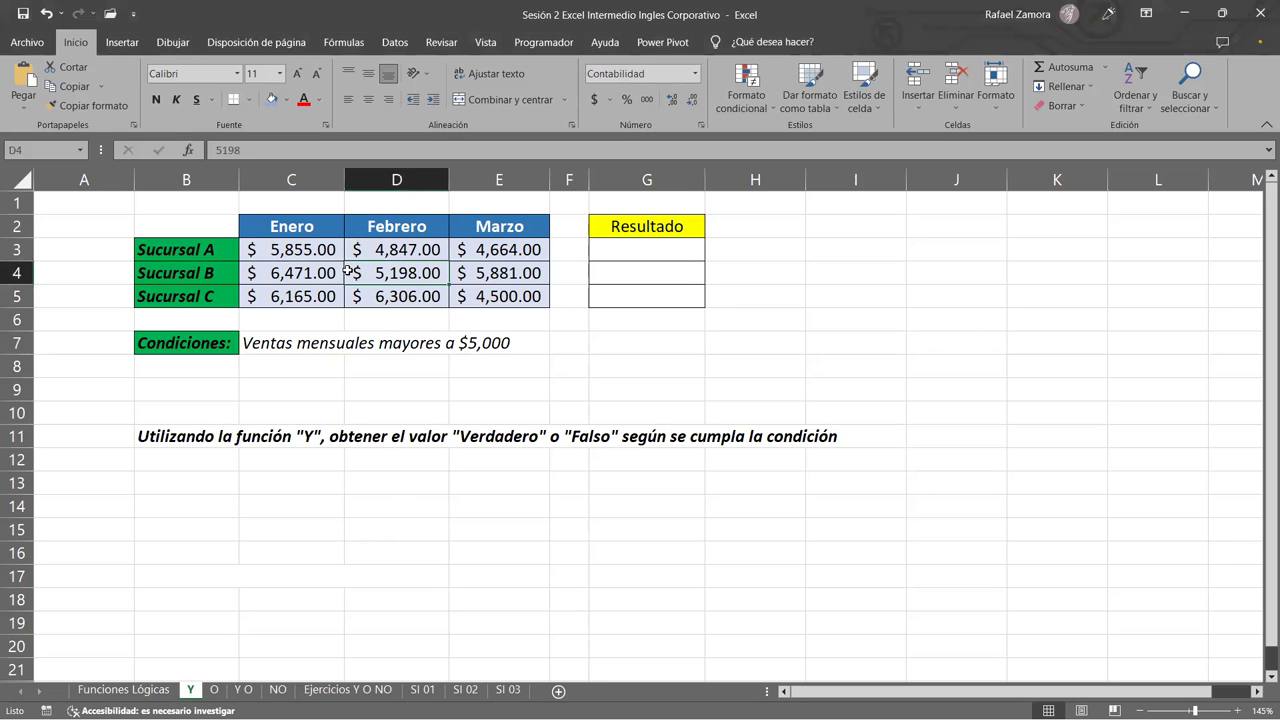
left_click(276, 276)
left_click(408, 245)
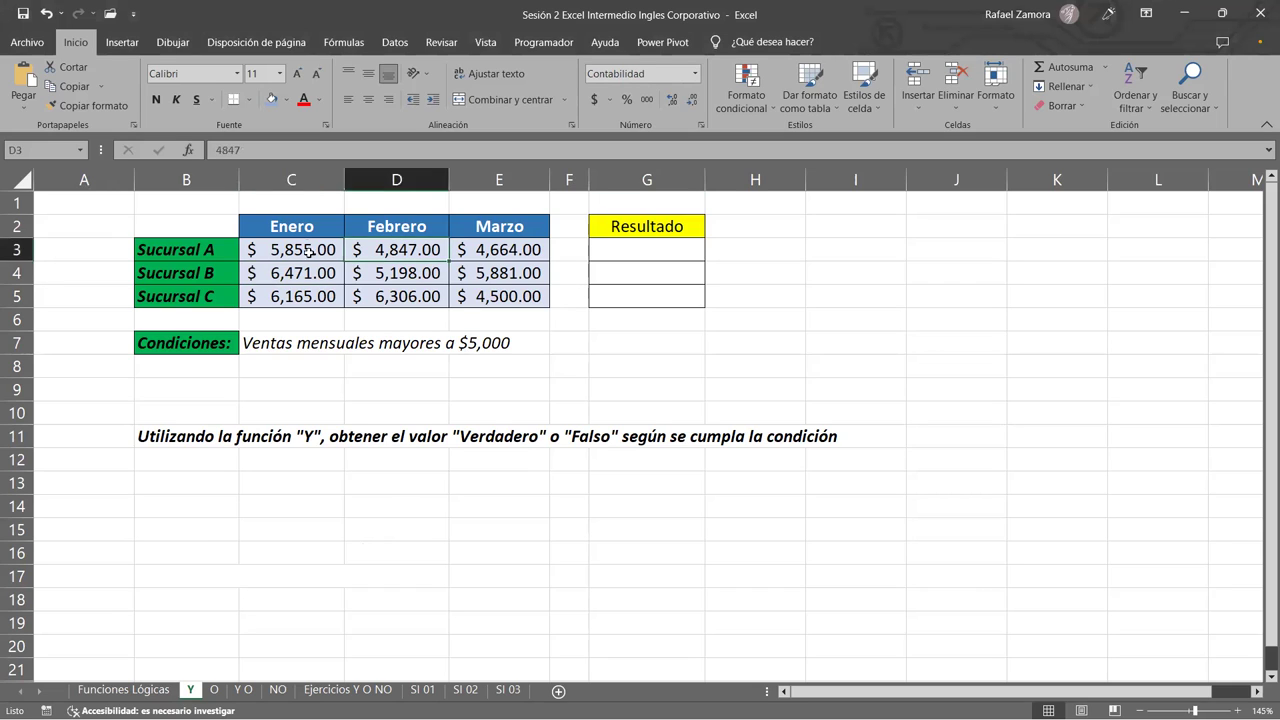
left_click(306, 249)
left_click(481, 290)
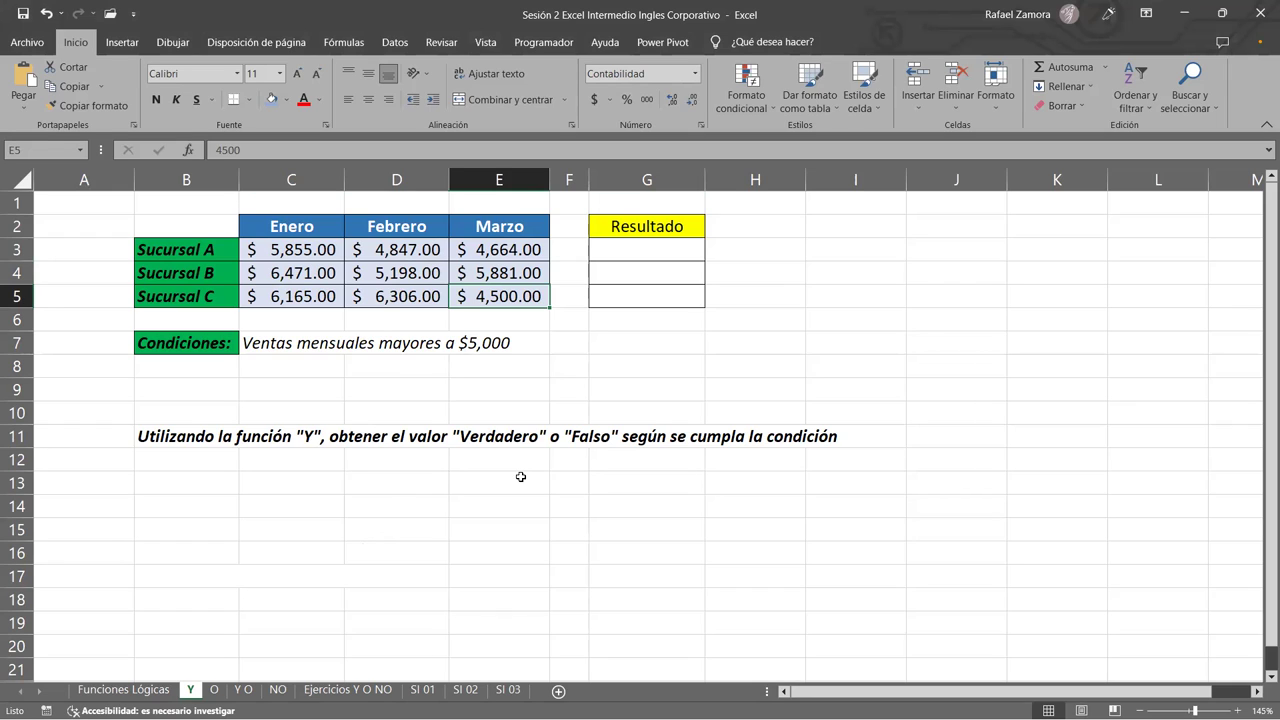
left_click(958, 230)
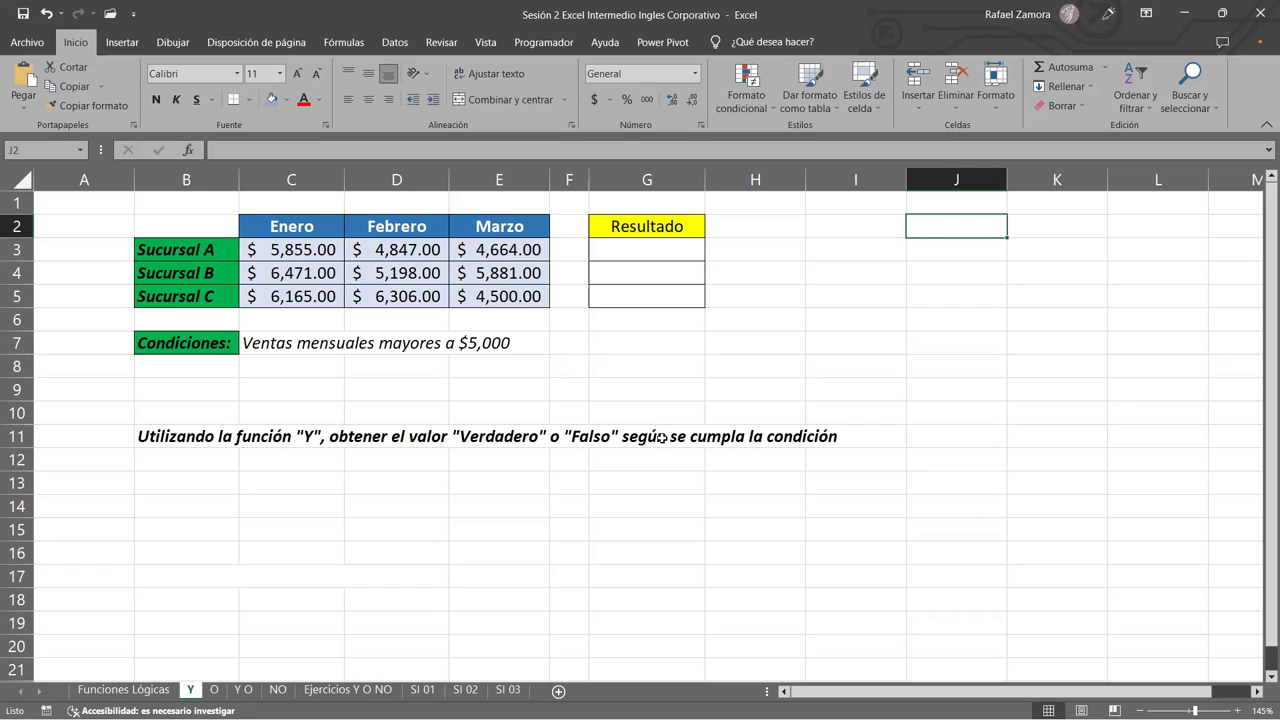
Enter the operators =, < and > in cells J2 to J4.
type("=")
key("Return")
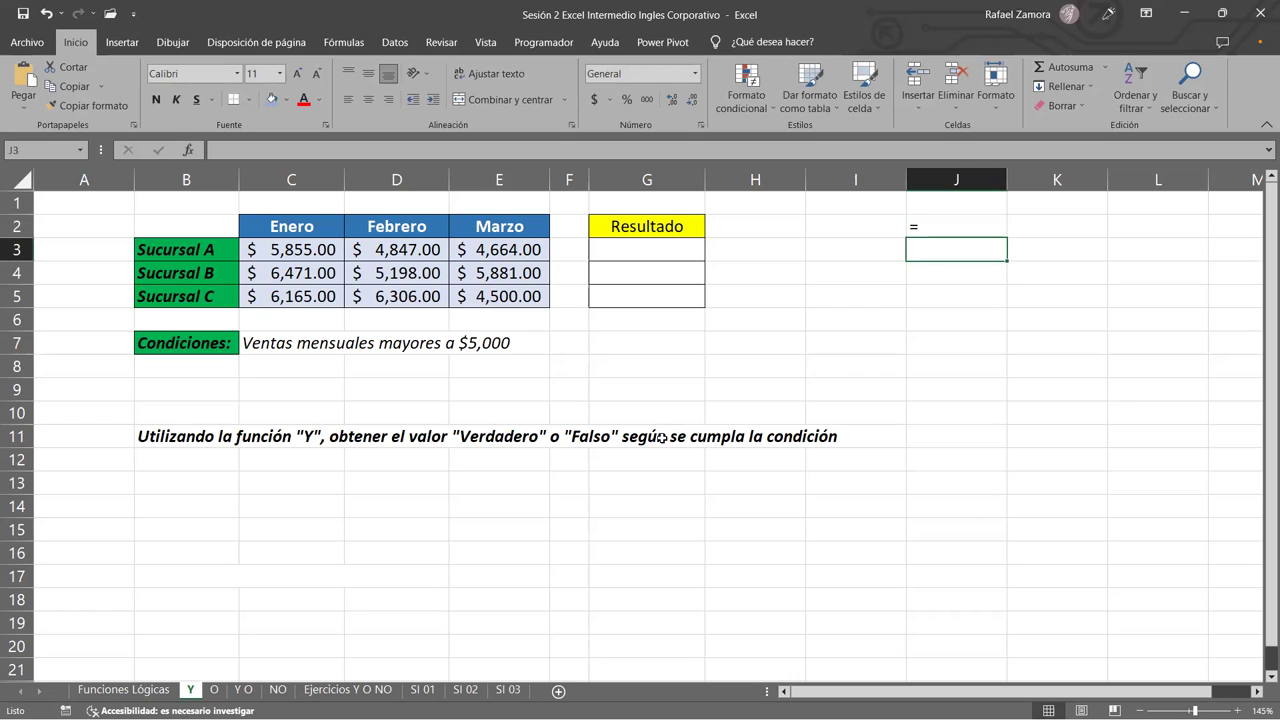
type("=")
key("BackSpace")
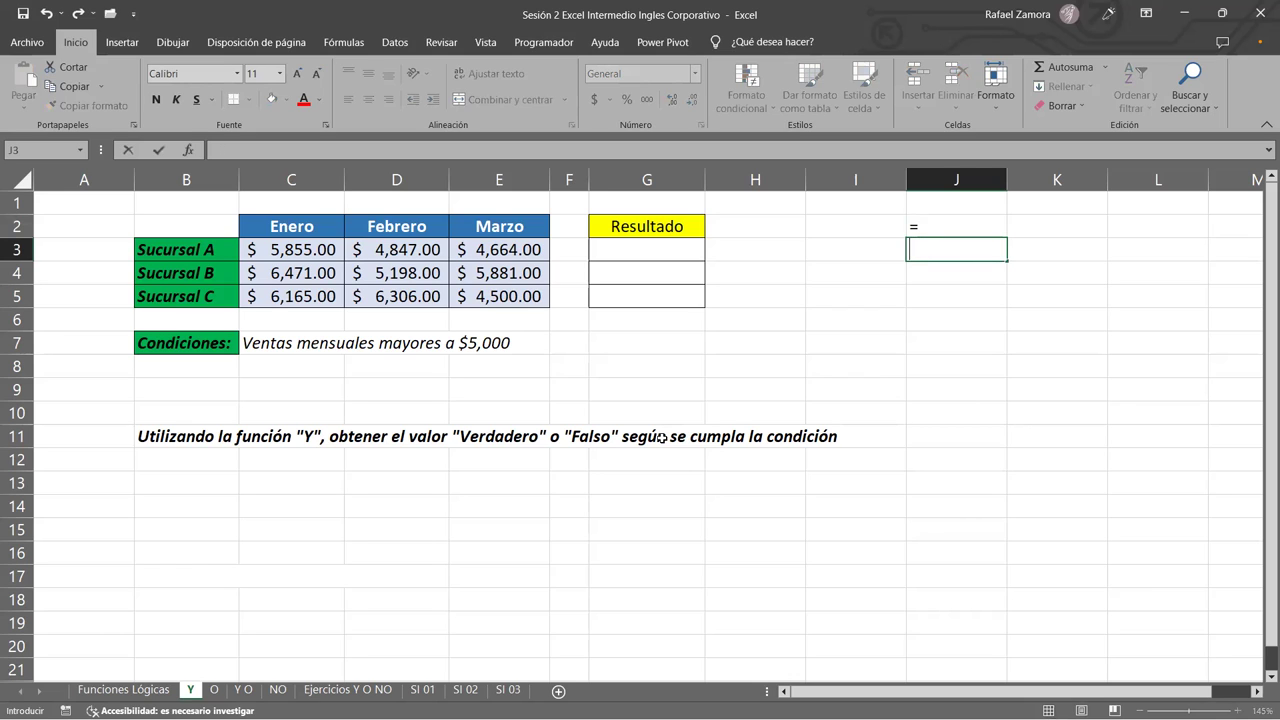
type("<")
key("Return")
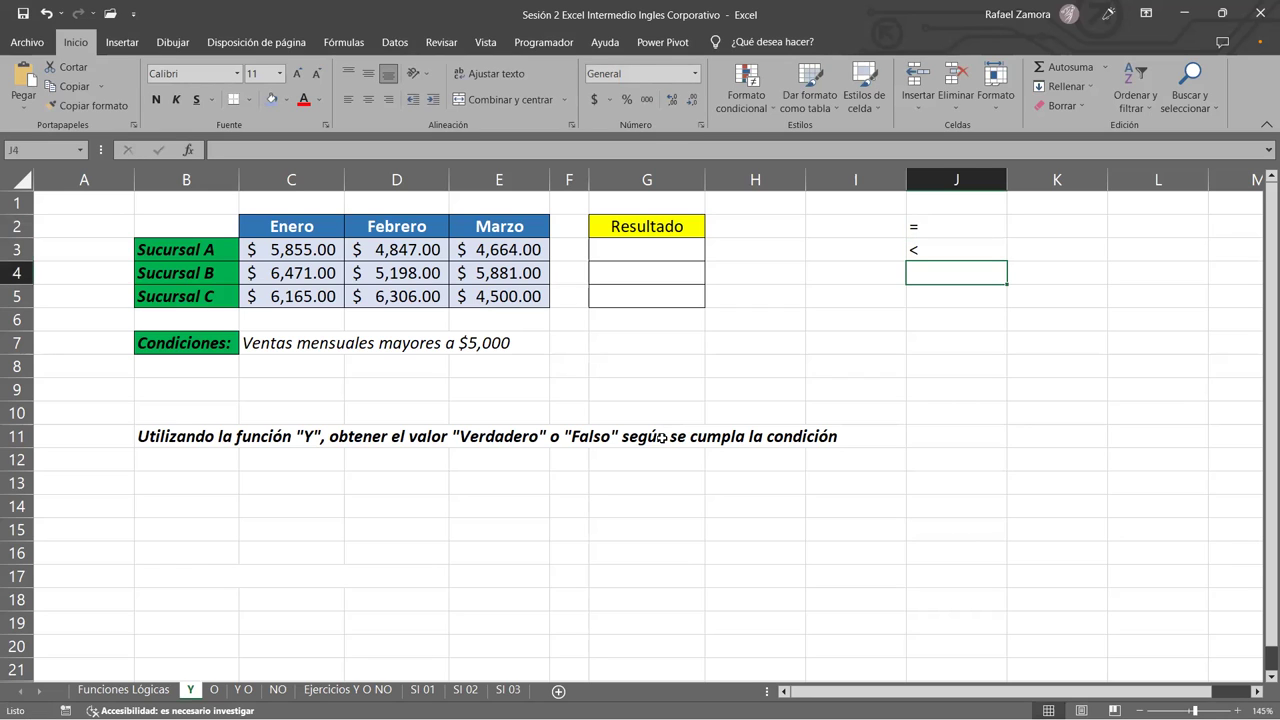
type(">")
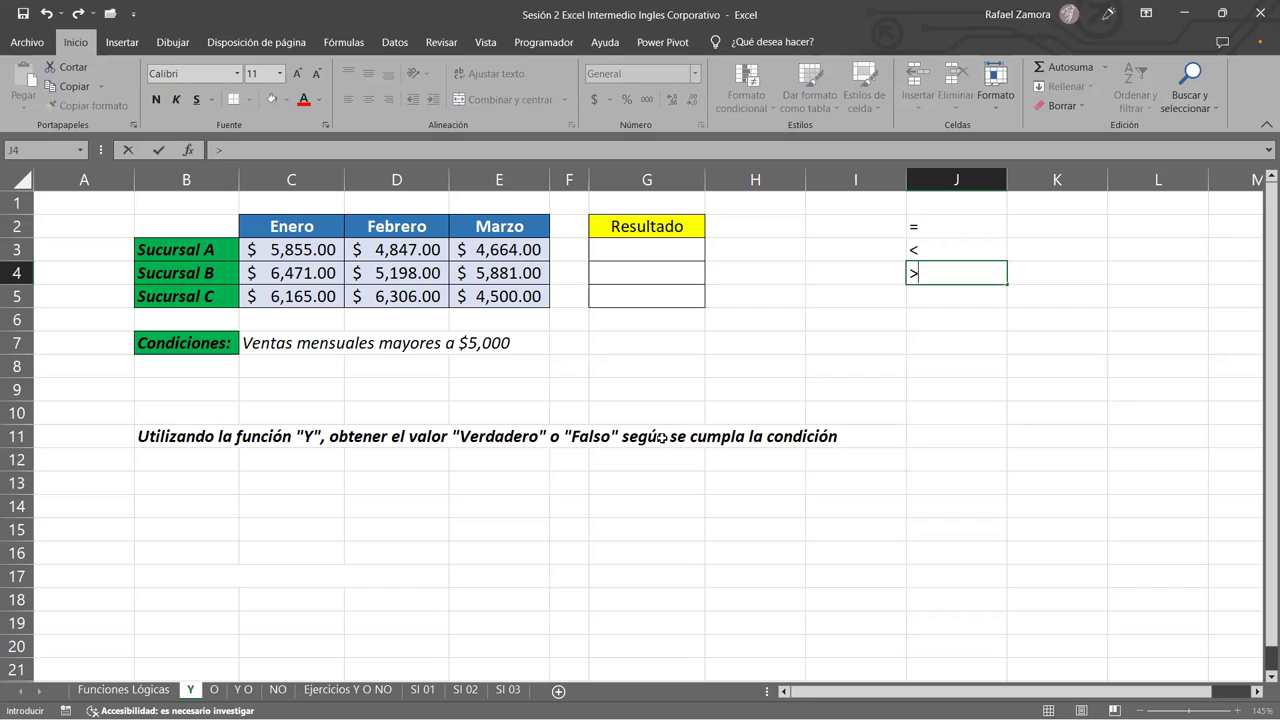
key("Return")
Enter the operators <=, >= and <> in cells J5 to J7.
type("<")
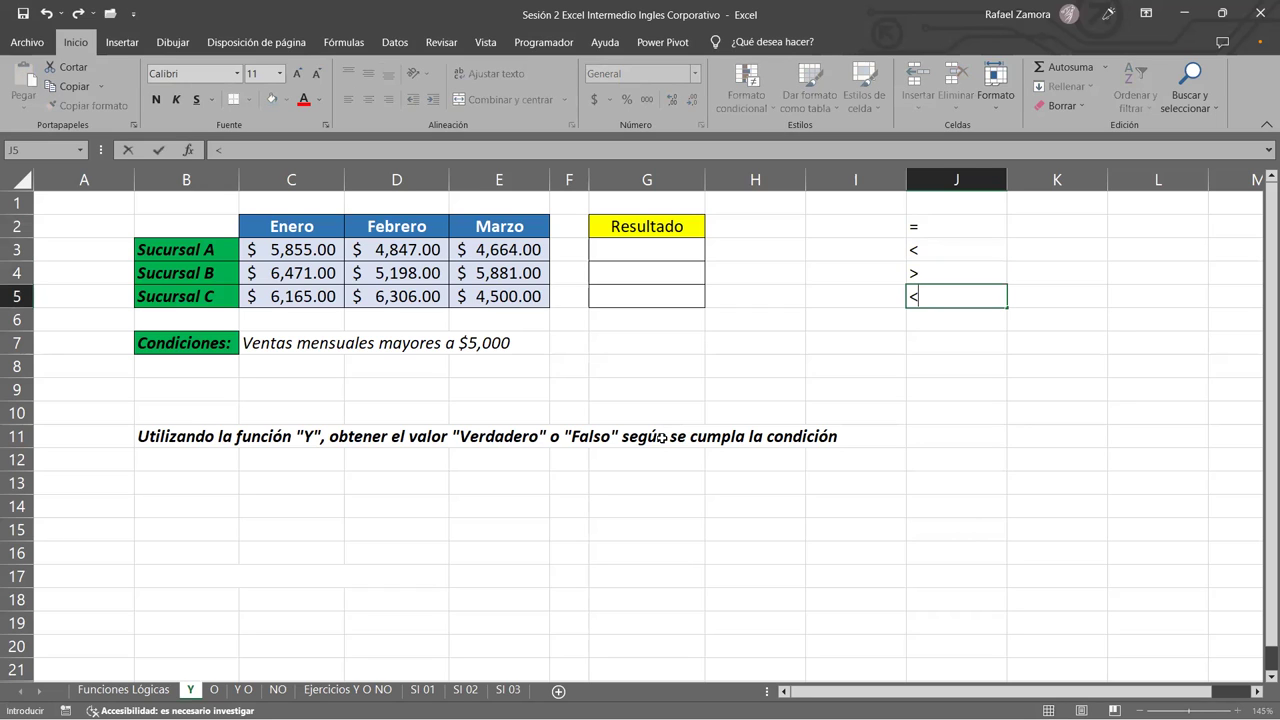
type(")")
key("BackSpace")
type("=")
key("Return")
type(">=")
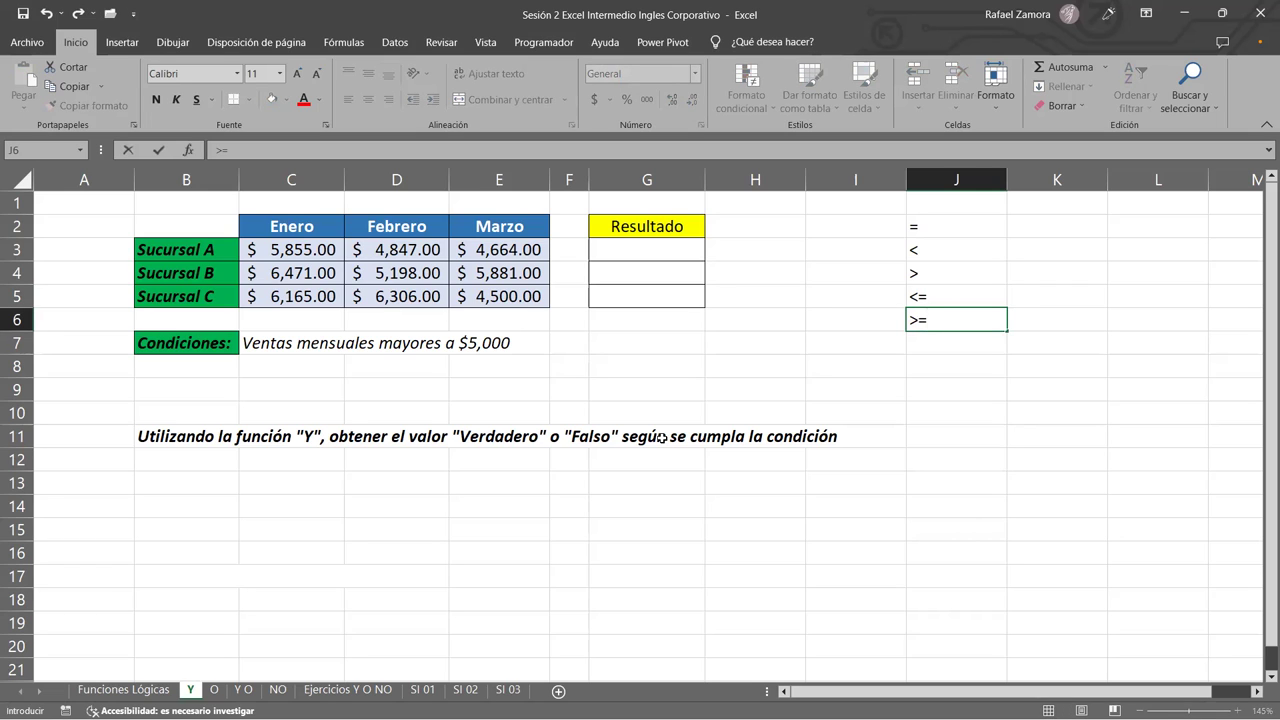
key("Return")
type("<>")
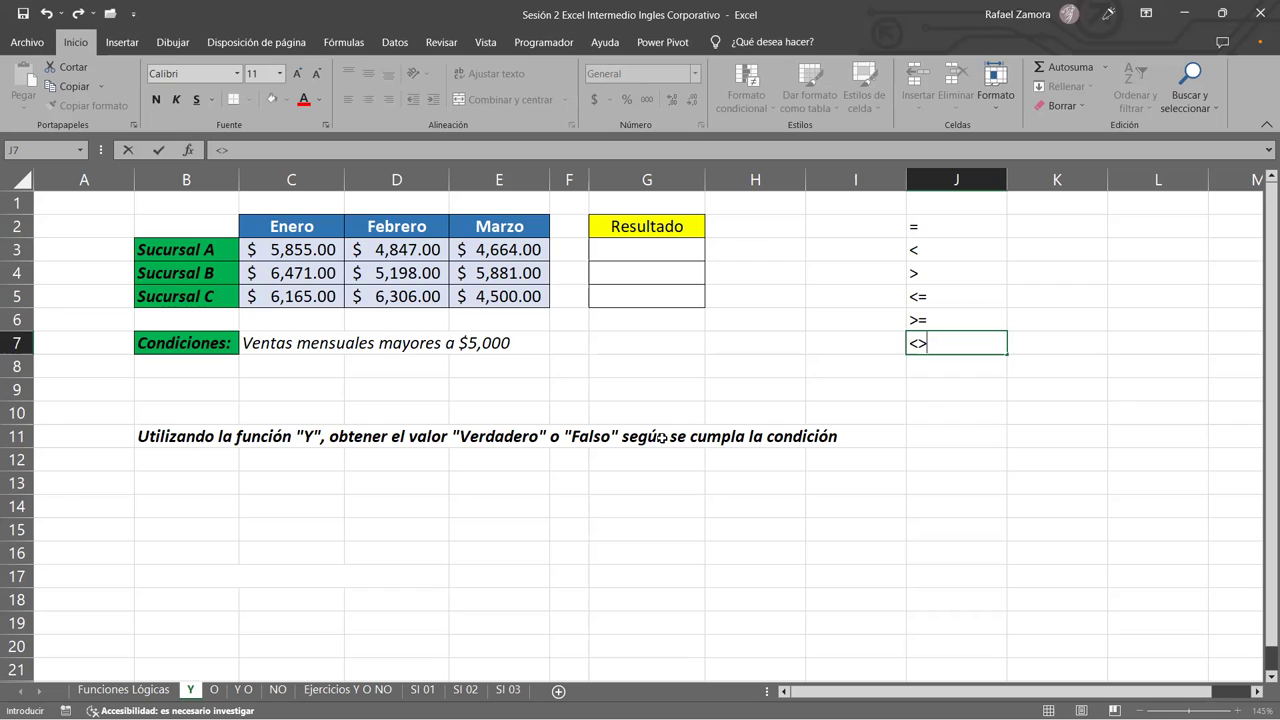
key("Return")
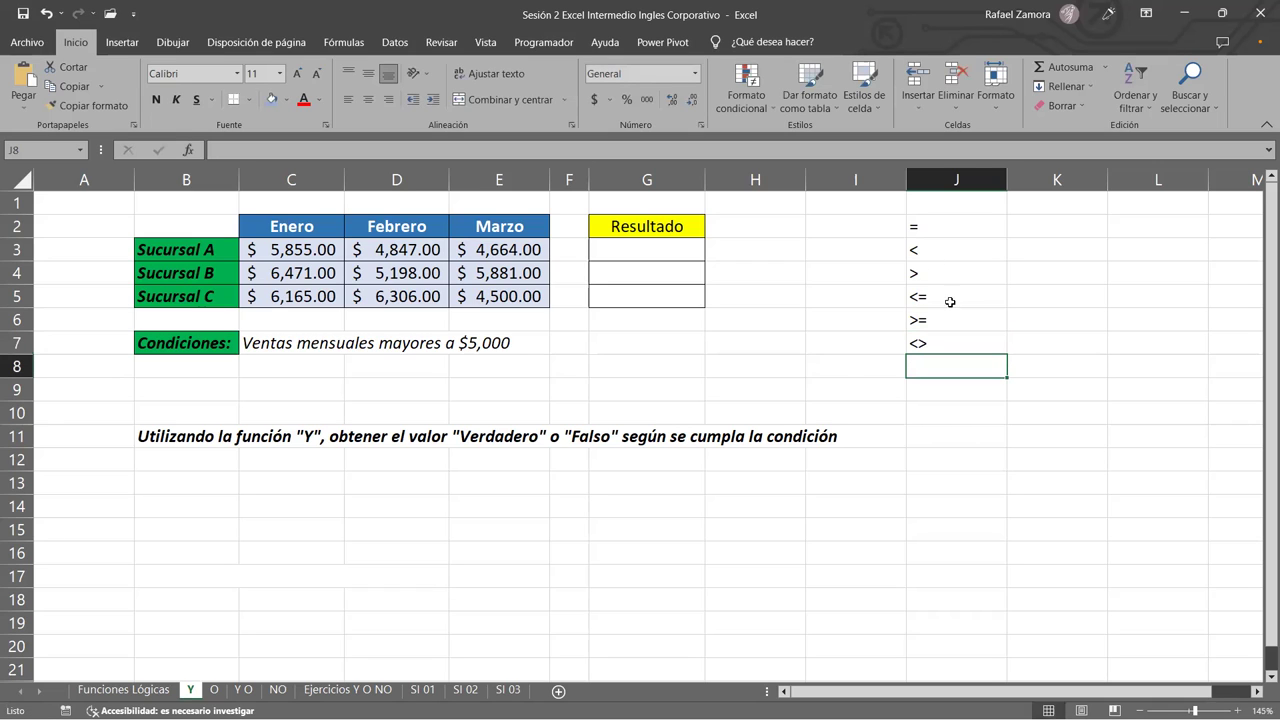
Enter =C3<D3 in K3, comparing Sucursal A's January and February sales.
left_click(1059, 252)
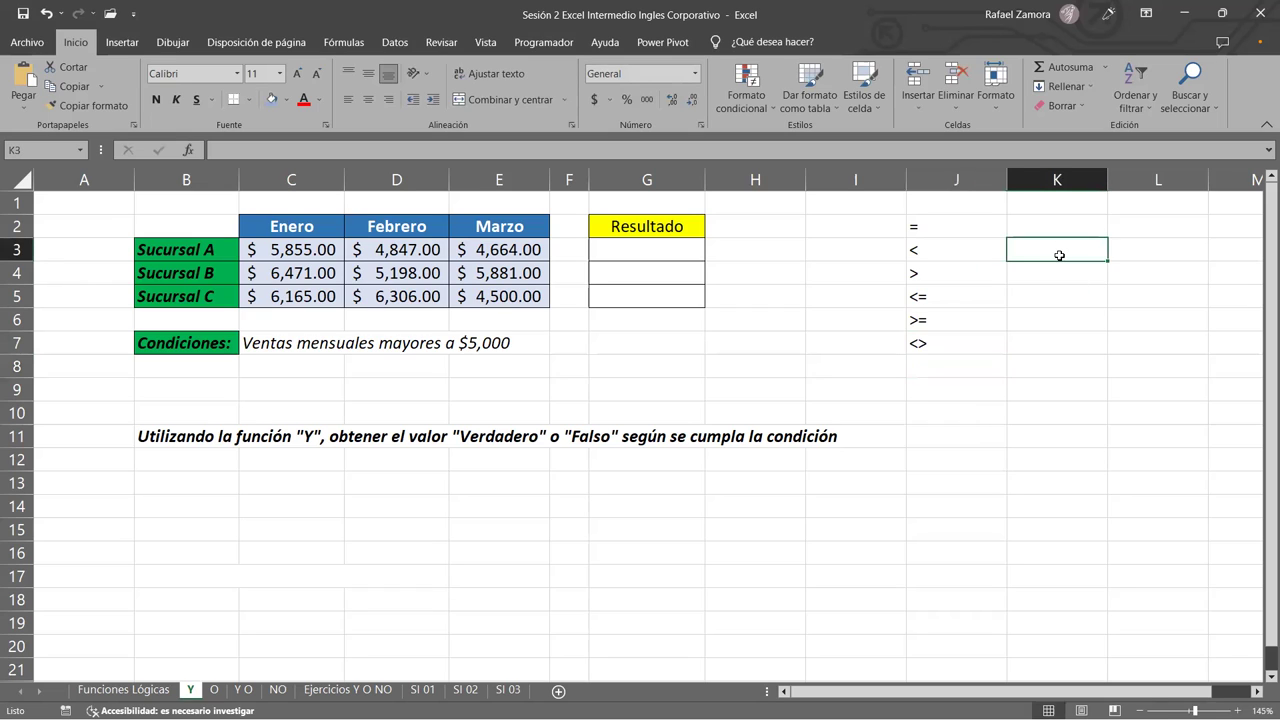
double_click(1059, 255)
type("=")
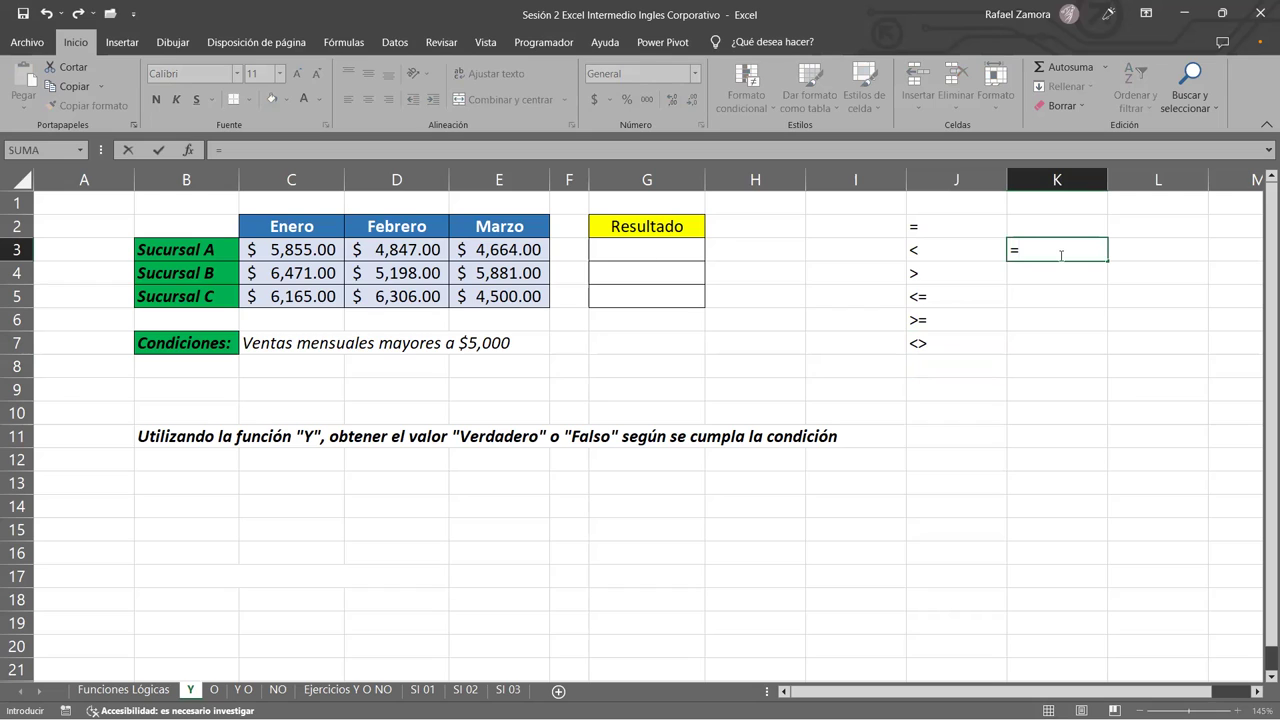
left_click(315, 252)
type("<")
left_click(432, 248)
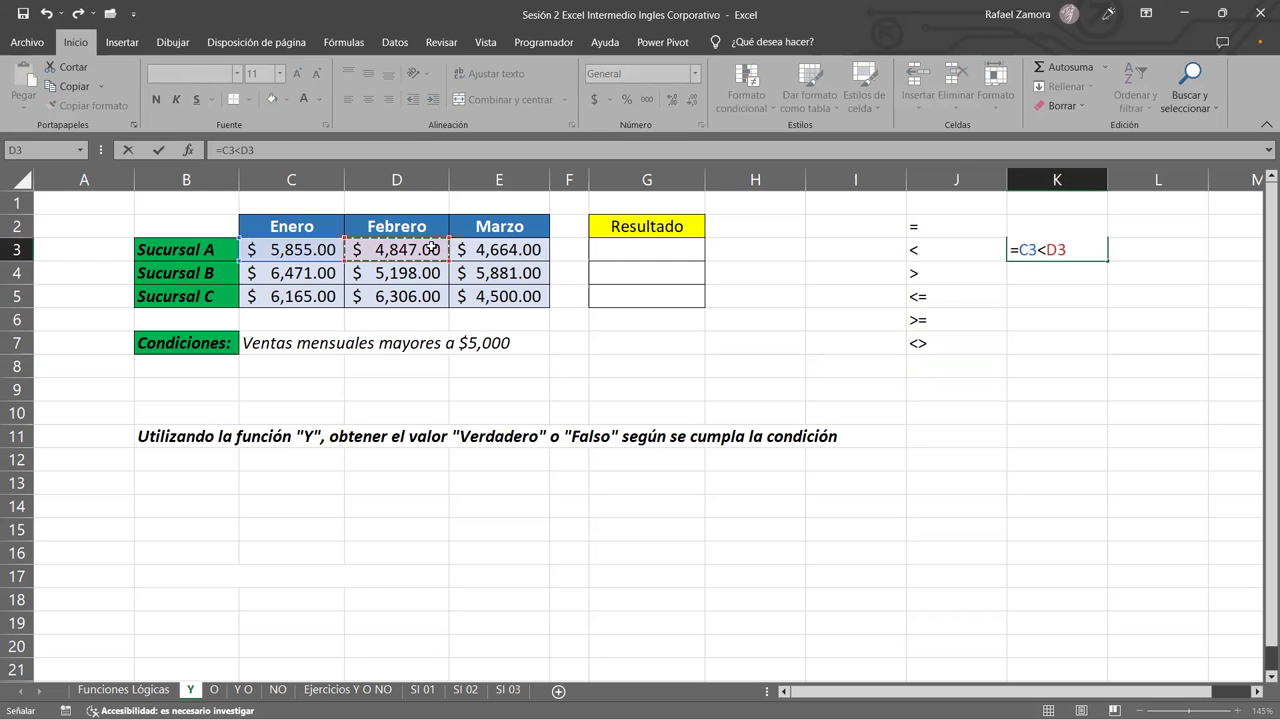
key("Return")
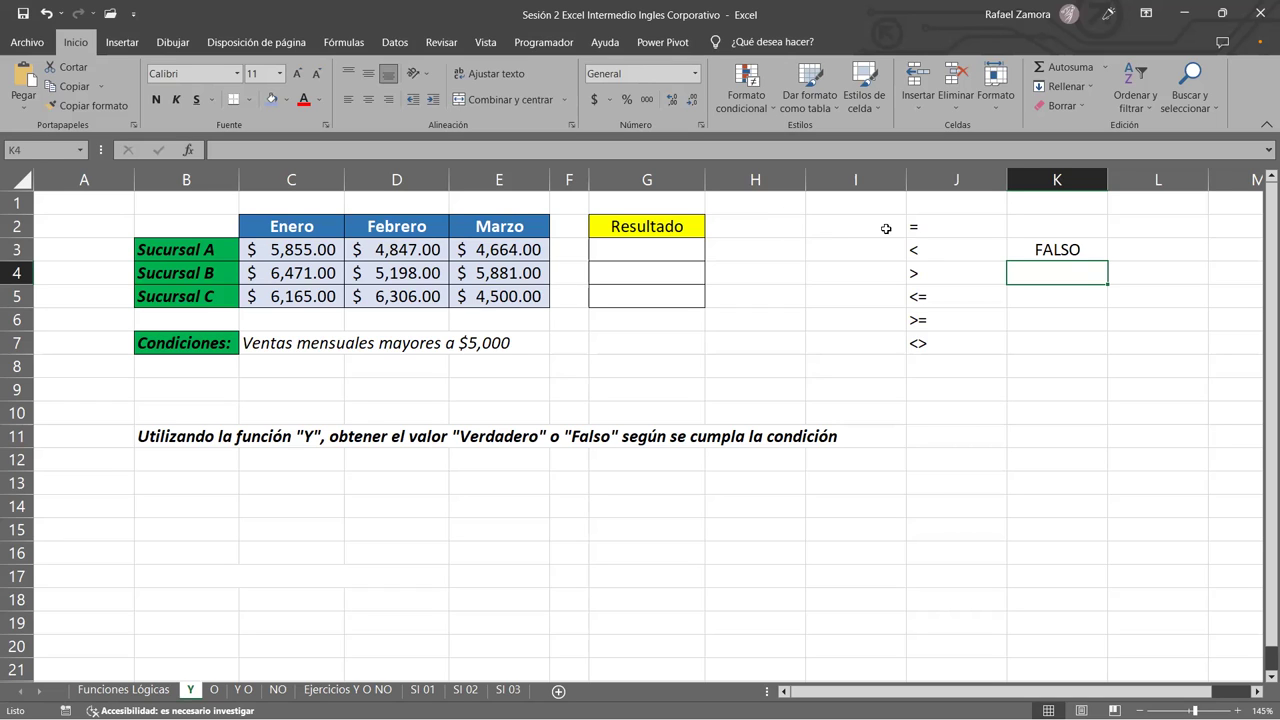
Change the K3 formula to =C3>D3 so it returns VERDADERO.
left_click(921, 250)
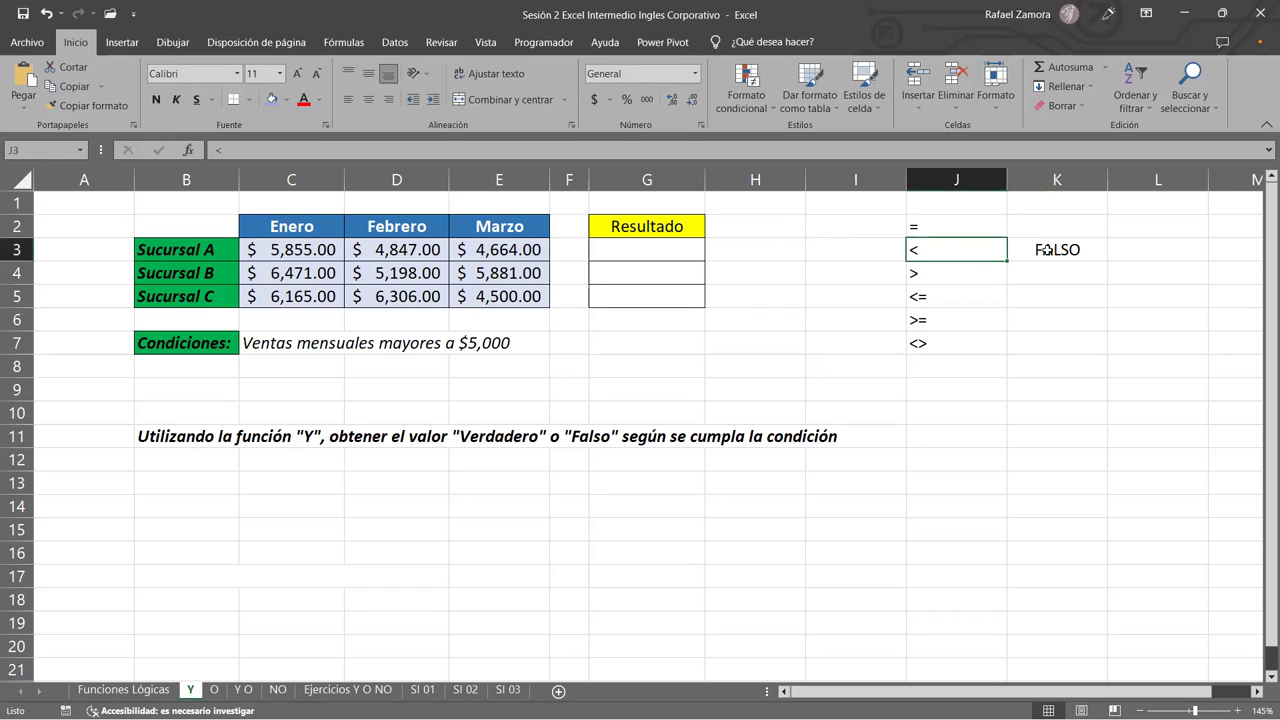
double_click(1043, 250)
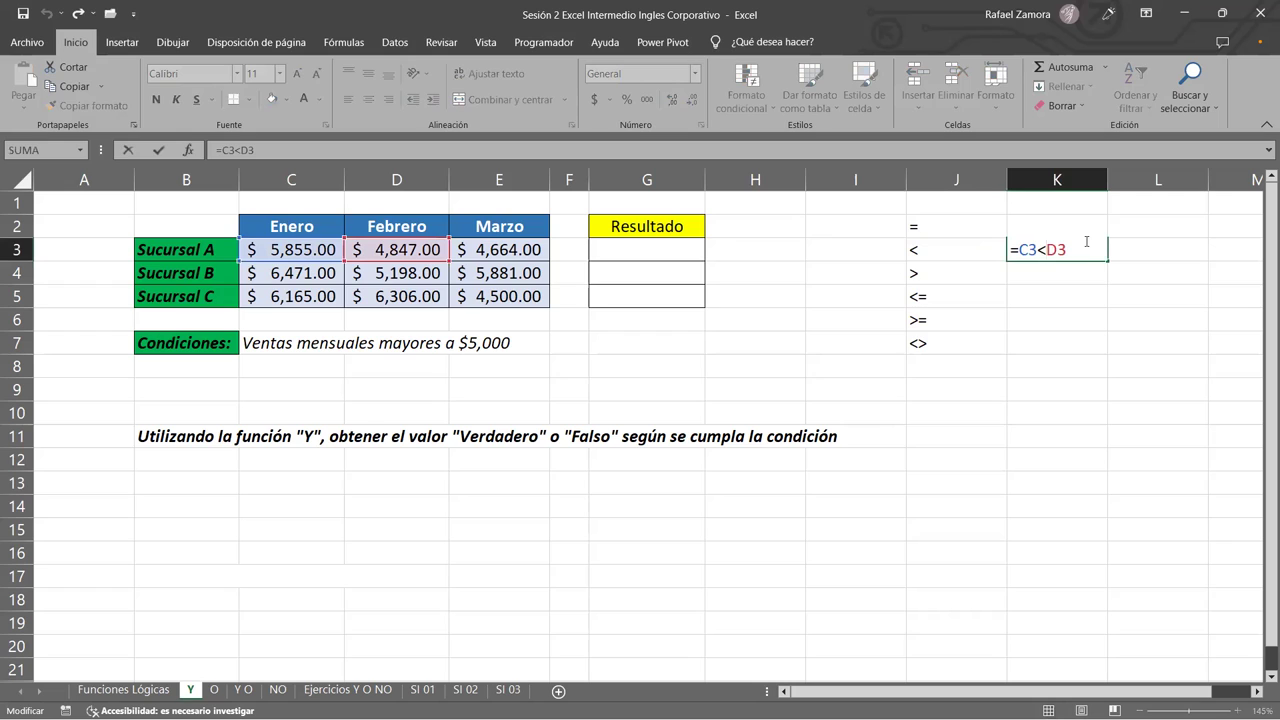
left_click_drag(1036, 250, 1046, 250)
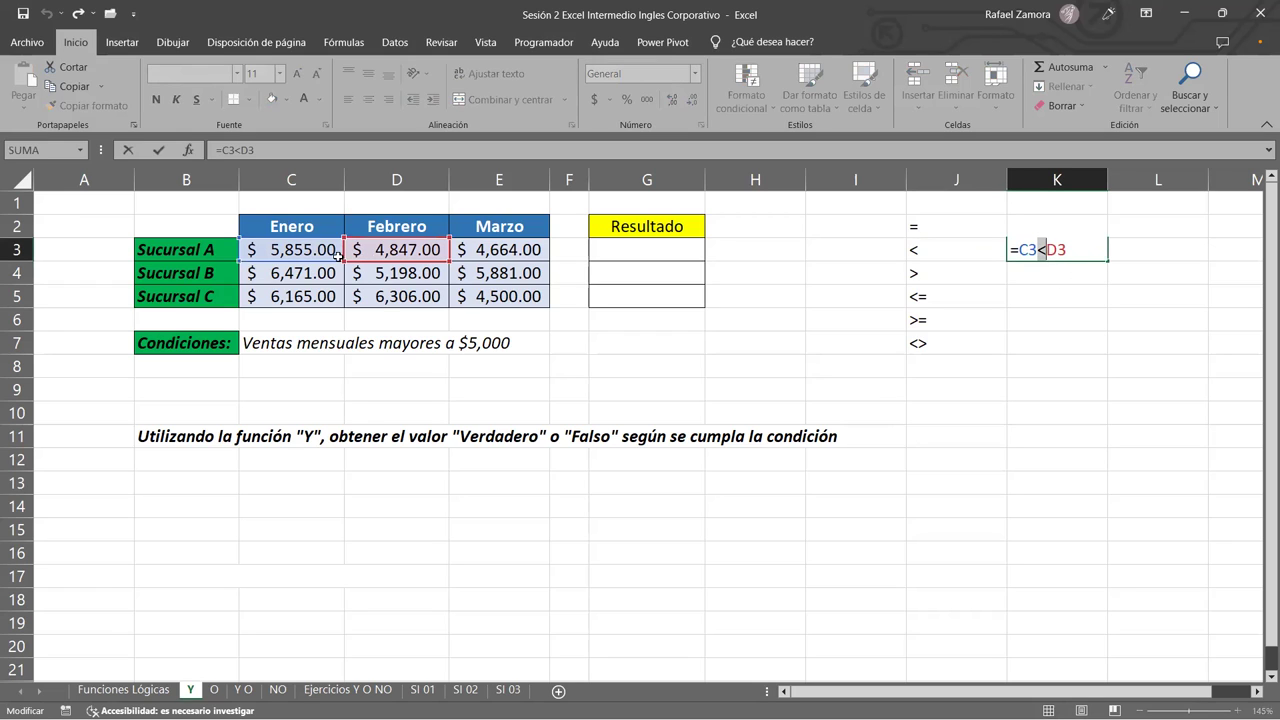
type(">")
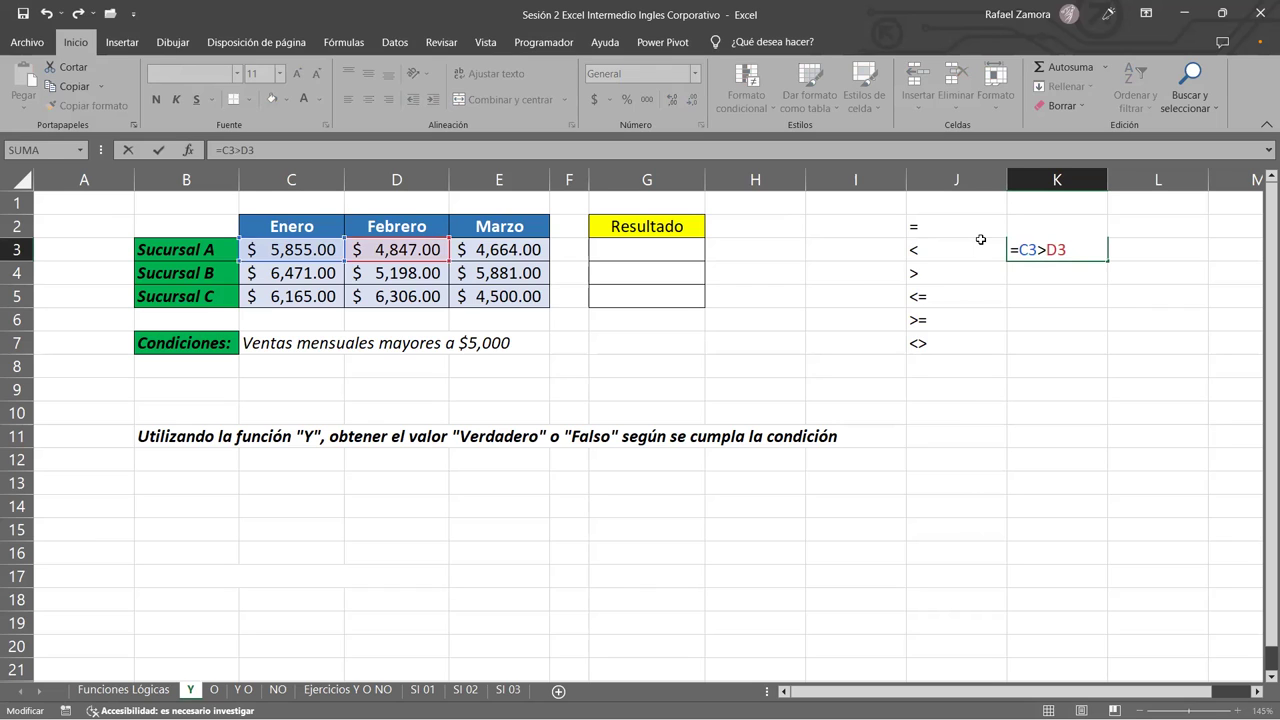
key("Return")
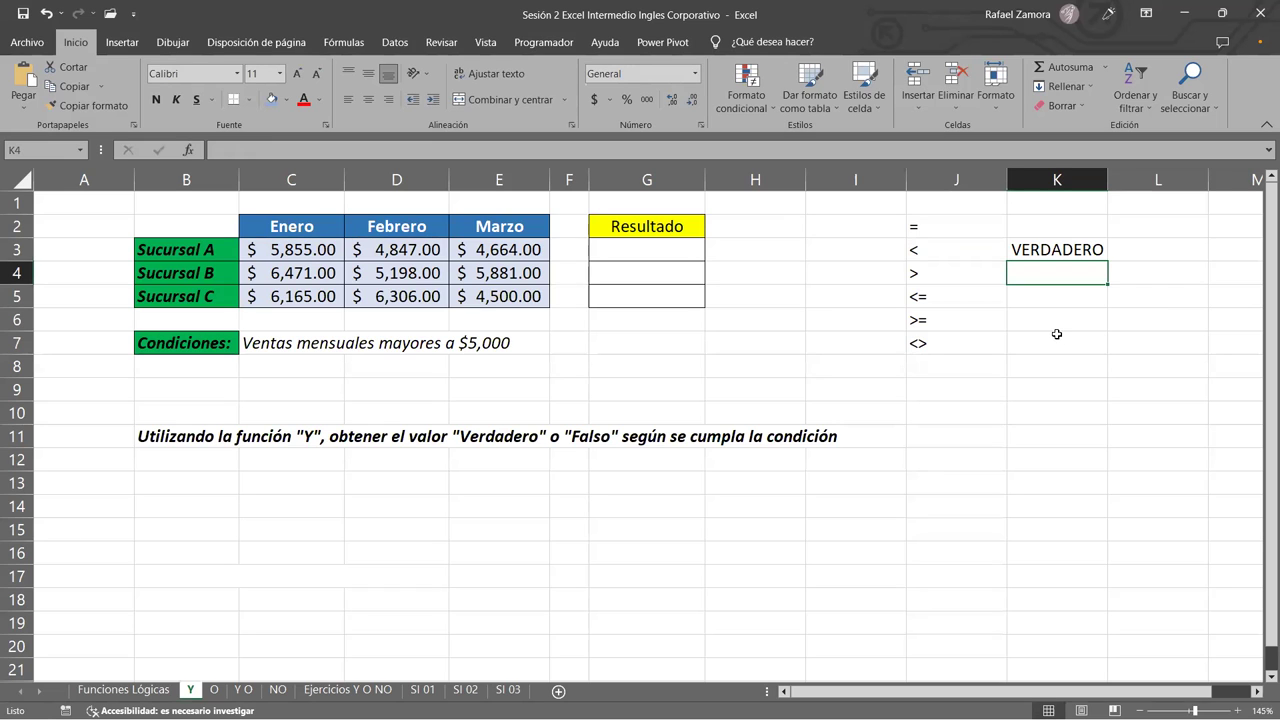
left_click(1056, 340)
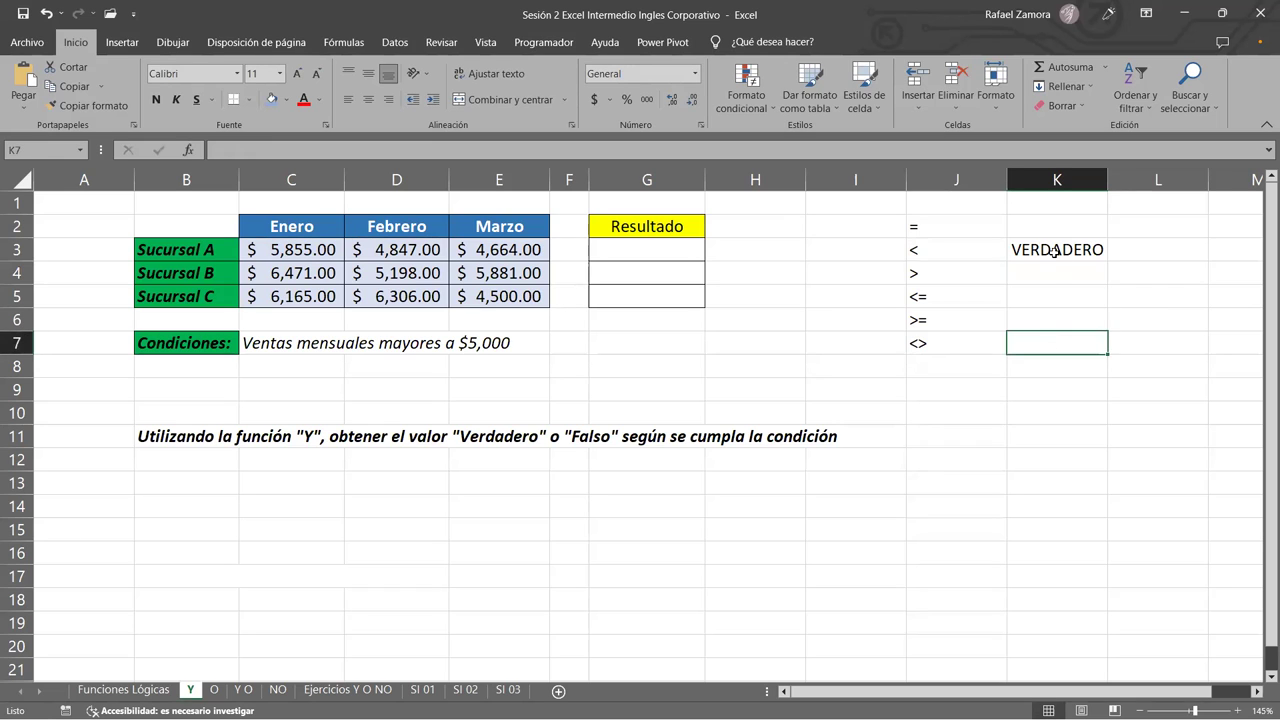
Enter the text comparison ="Hola"<>"HOLA" in K7, returning FALSO.
double_click(1052, 252)
left_click(1092, 337)
double_click(1100, 352)
type("=")
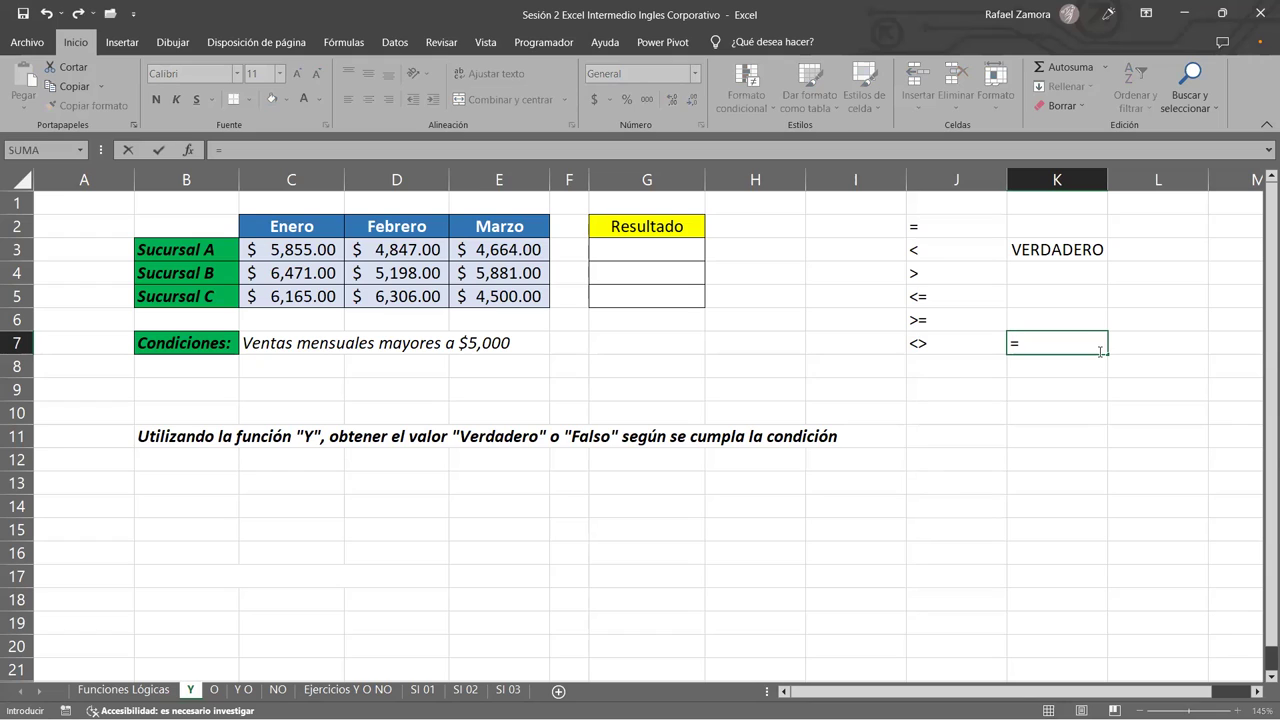
type("@")
key("BackSpace")
type("\"Hola@")
key("BackSpace")
type("\"<>")
type("\"HOLA\"")
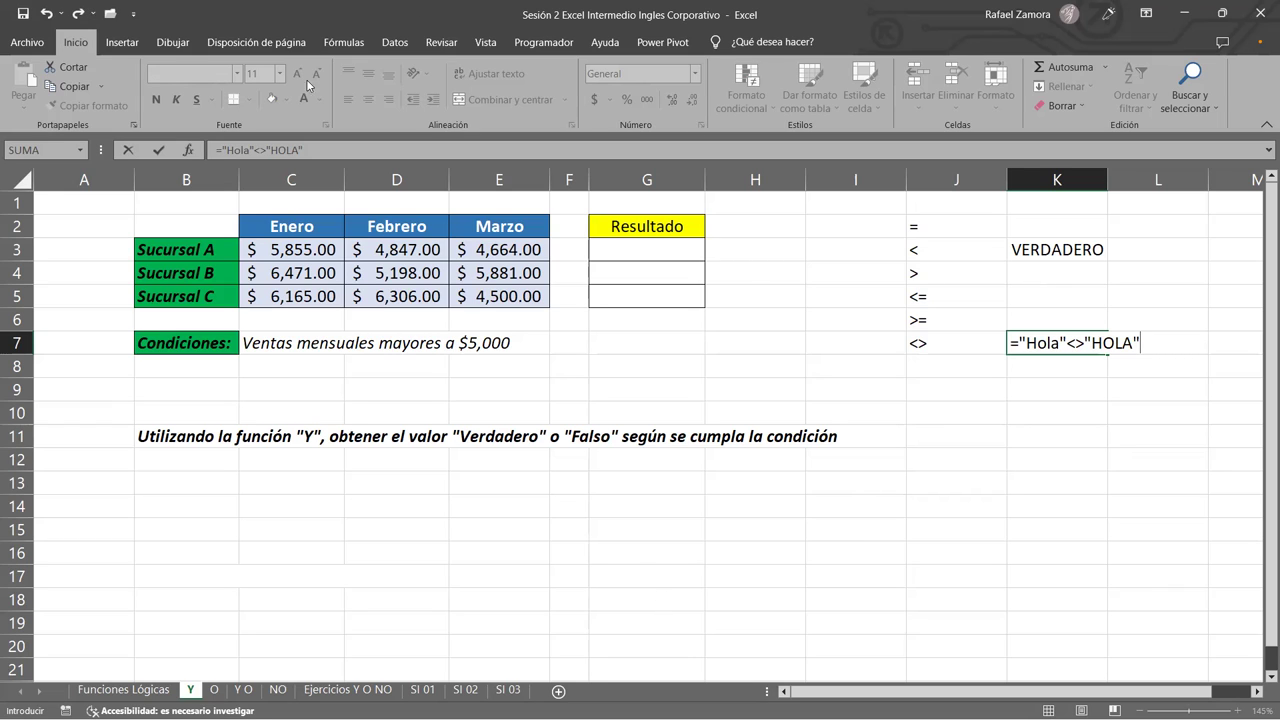
left_click(1160, 345)
key("Return")
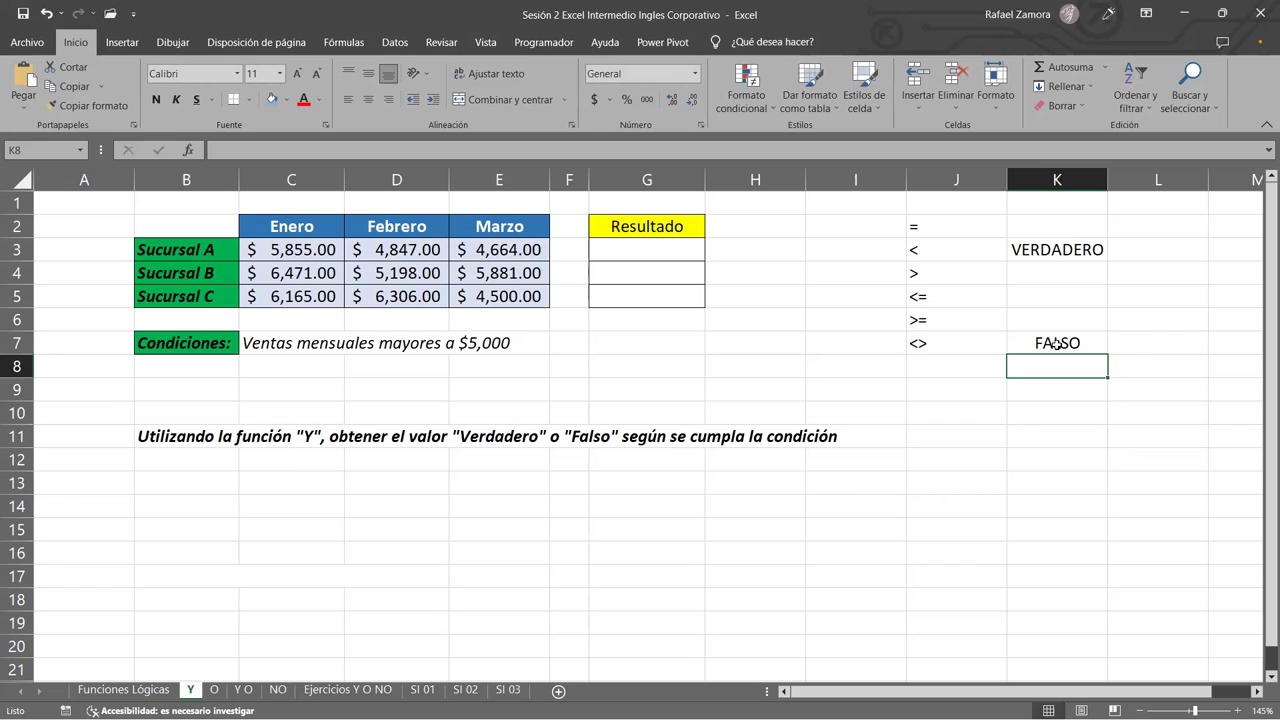
Edit K7 to compare "OLA" against "HOLA", now returning VERDADERO.
double_click(1057, 343)
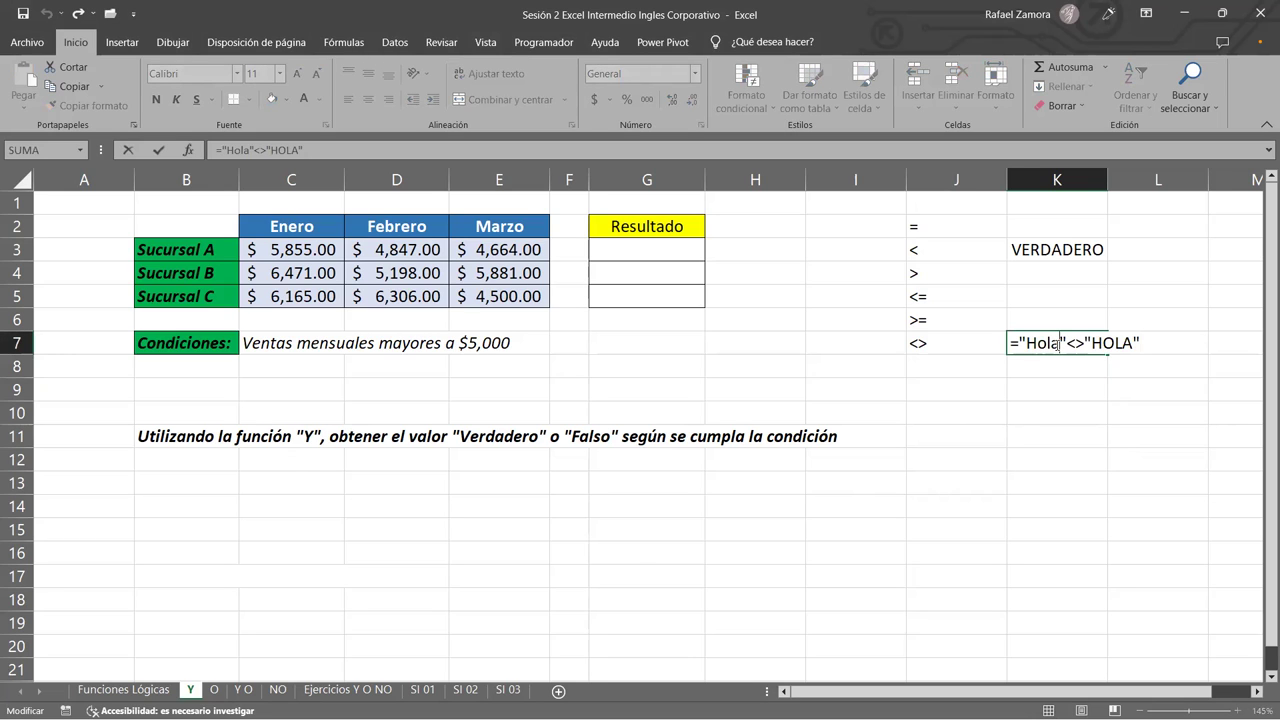
left_click(1190, 345)
left_click_drag(1067, 343, 1085, 345)
left_click_drag(1026, 343, 1131, 346)
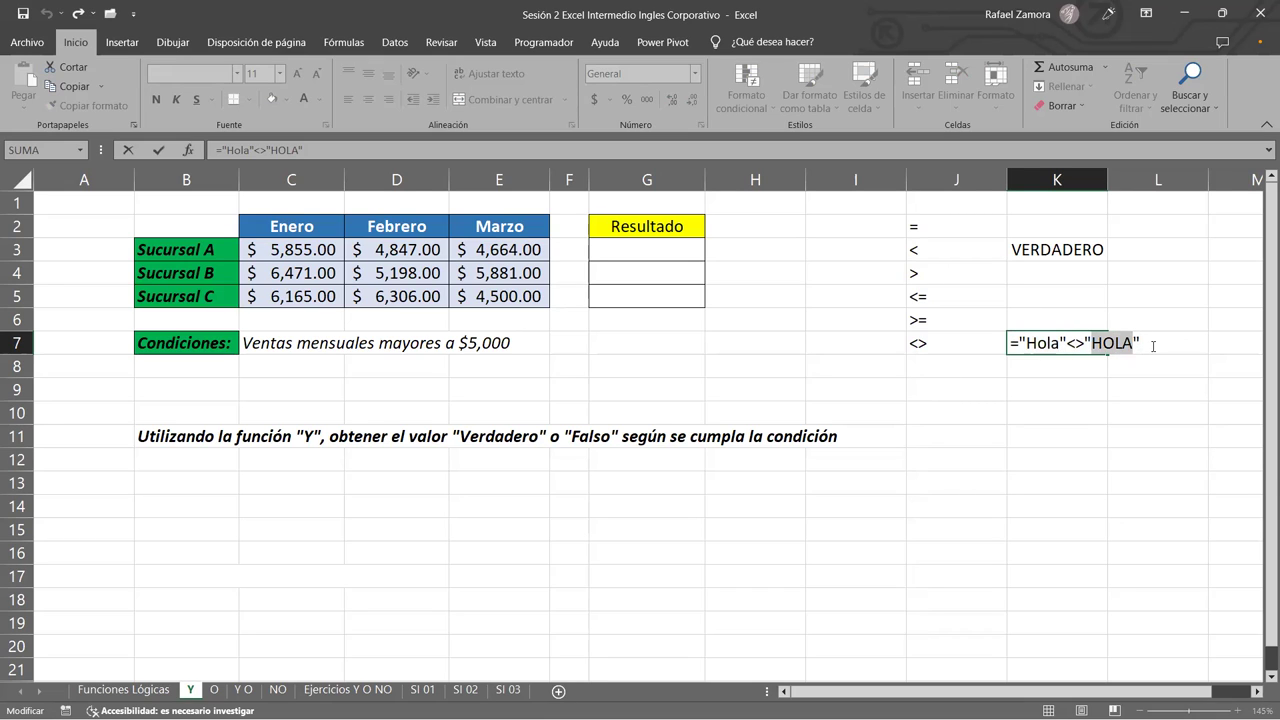
key("Return")
double_click(1060, 343)
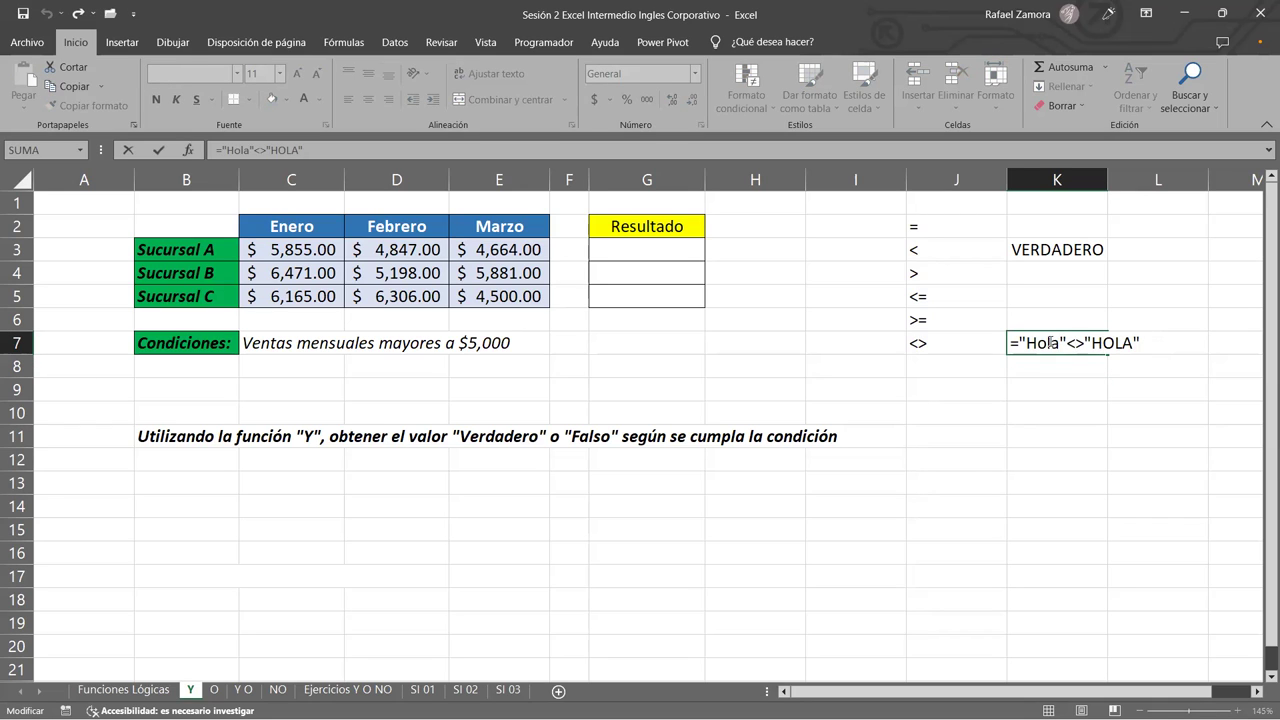
left_click_drag(1059, 343, 1027, 345)
type("OLA")
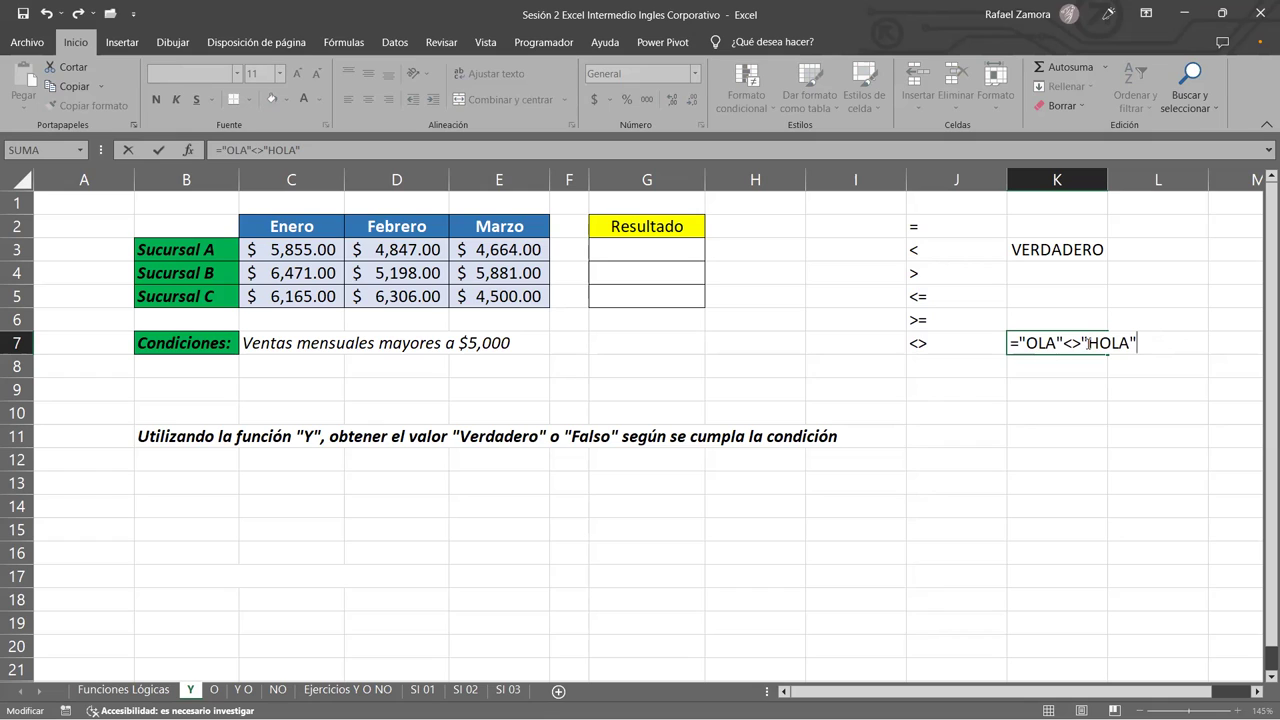
key("Return")
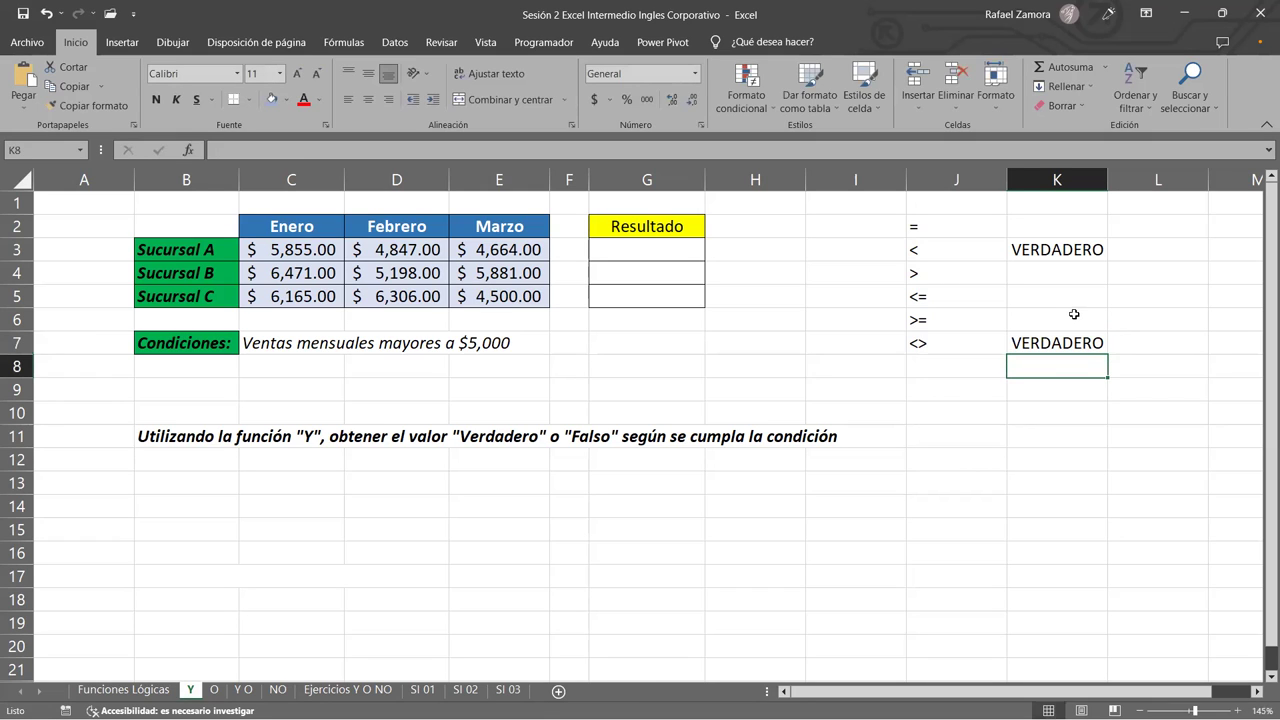
Re-check the K7 and K3 comparison formulas, leaving both unchanged.
double_click(1076, 343)
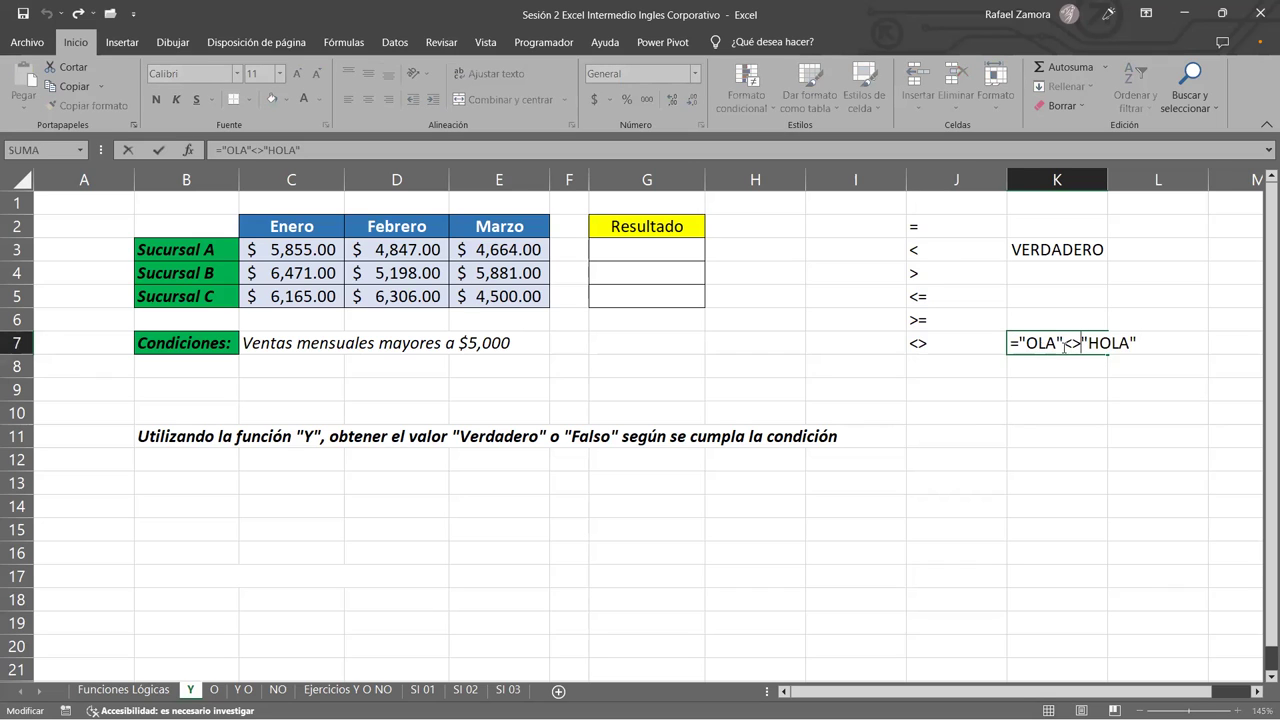
left_click_drag(1062, 344, 1080, 346)
key("ctrl+Return")
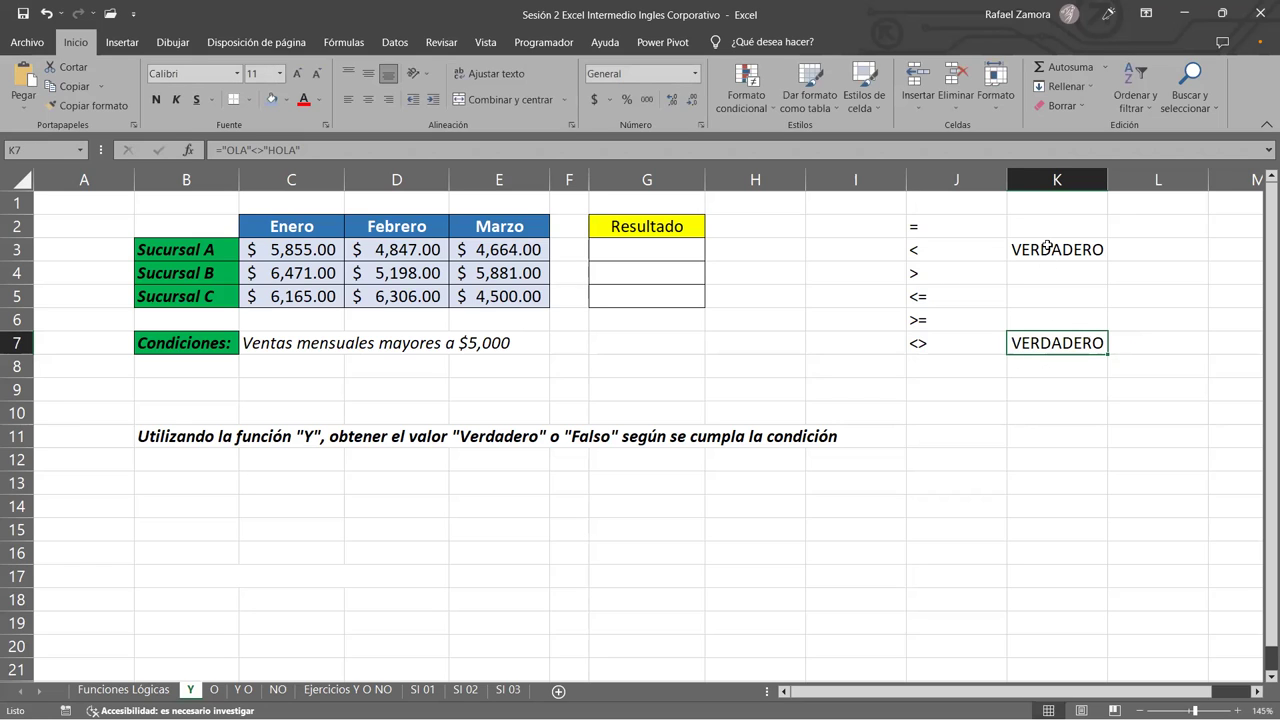
double_click(1047, 249)
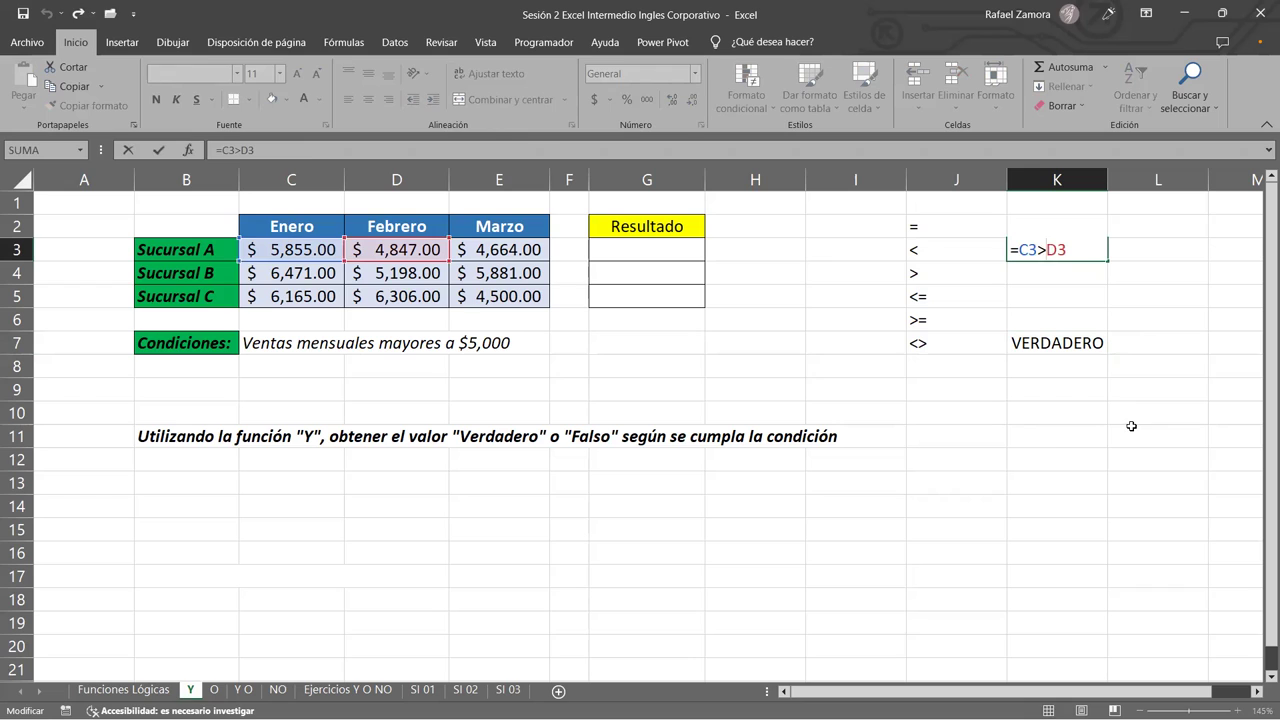
key("ctrl+Return")
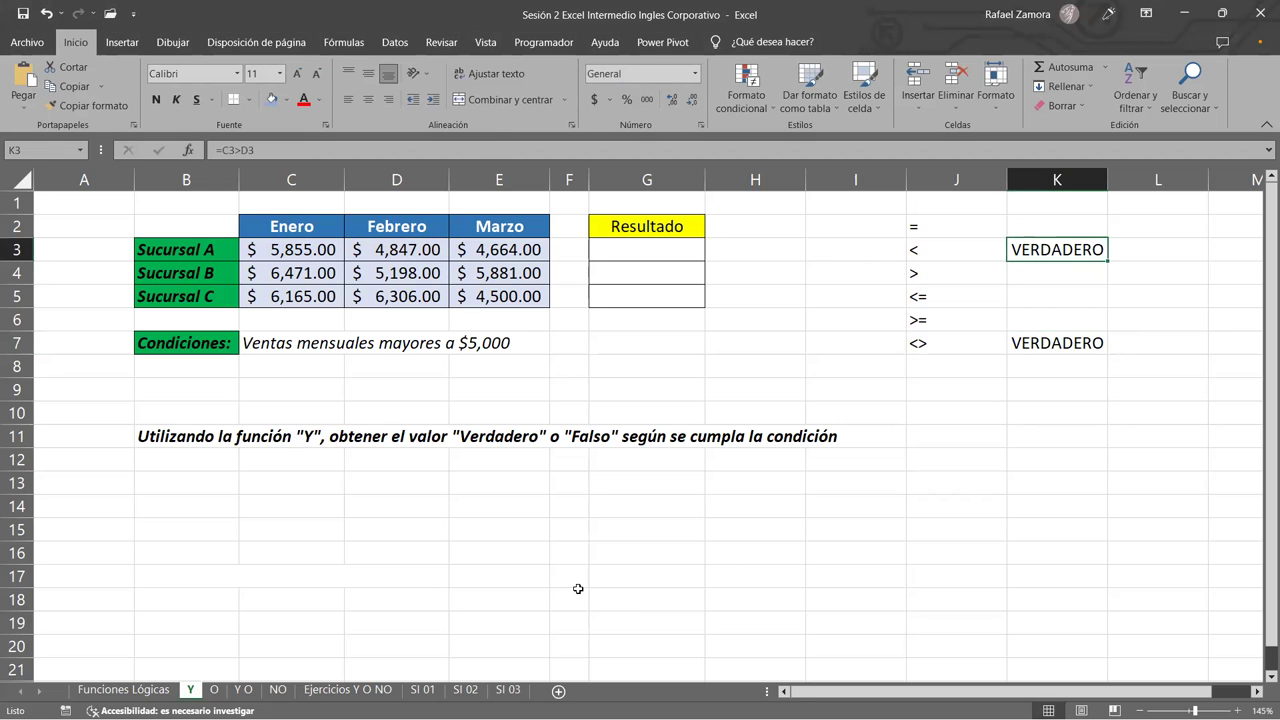
left_click(850, 480)
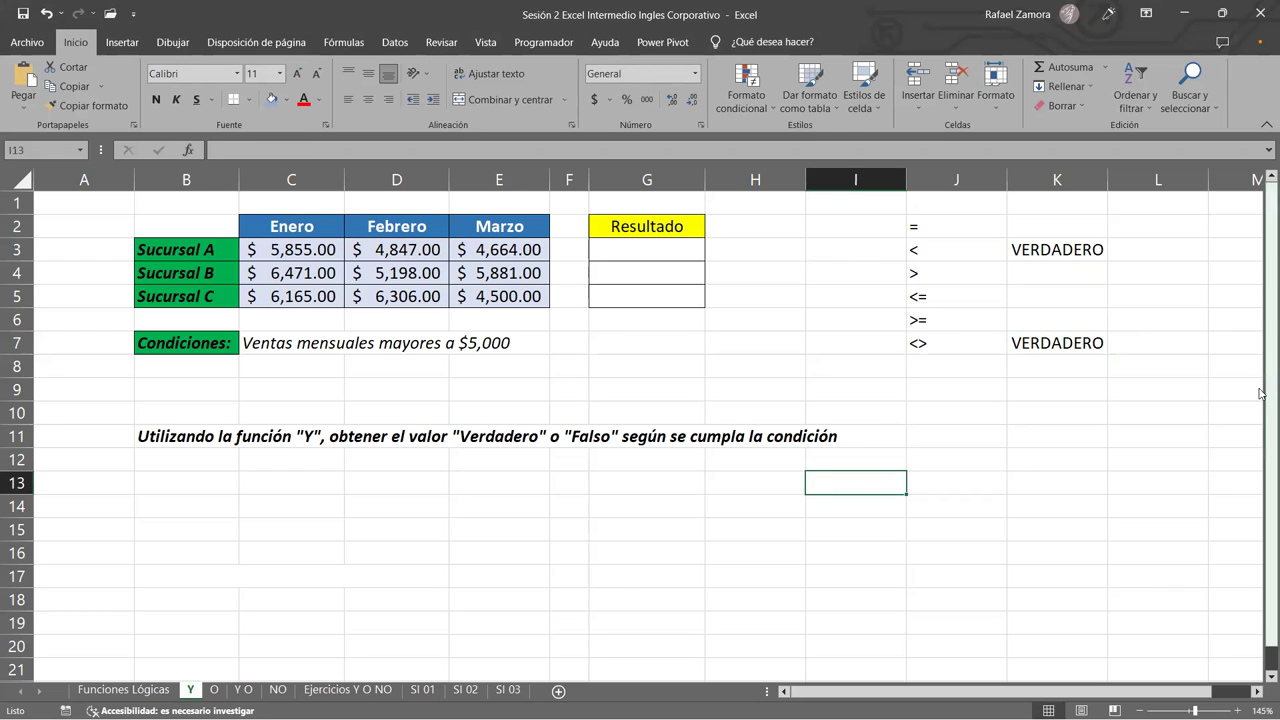
left_click(672, 256)
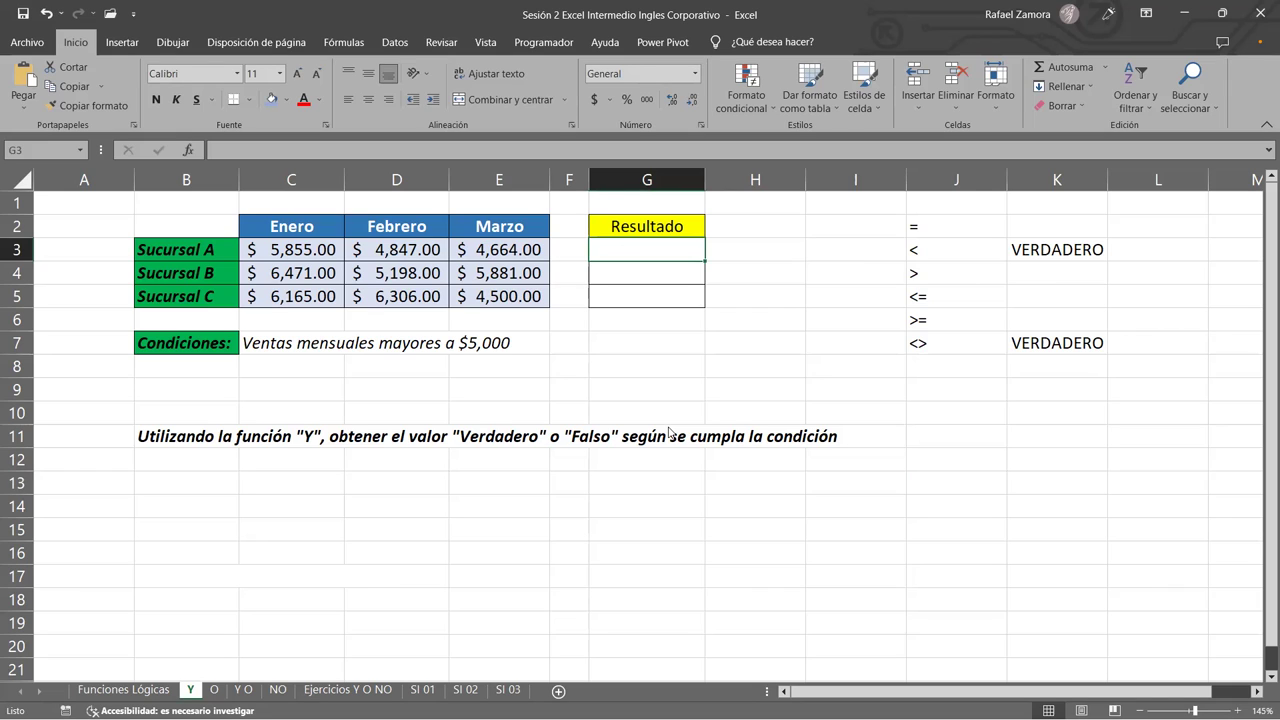
left_click(196, 512)
left_click(232, 486)
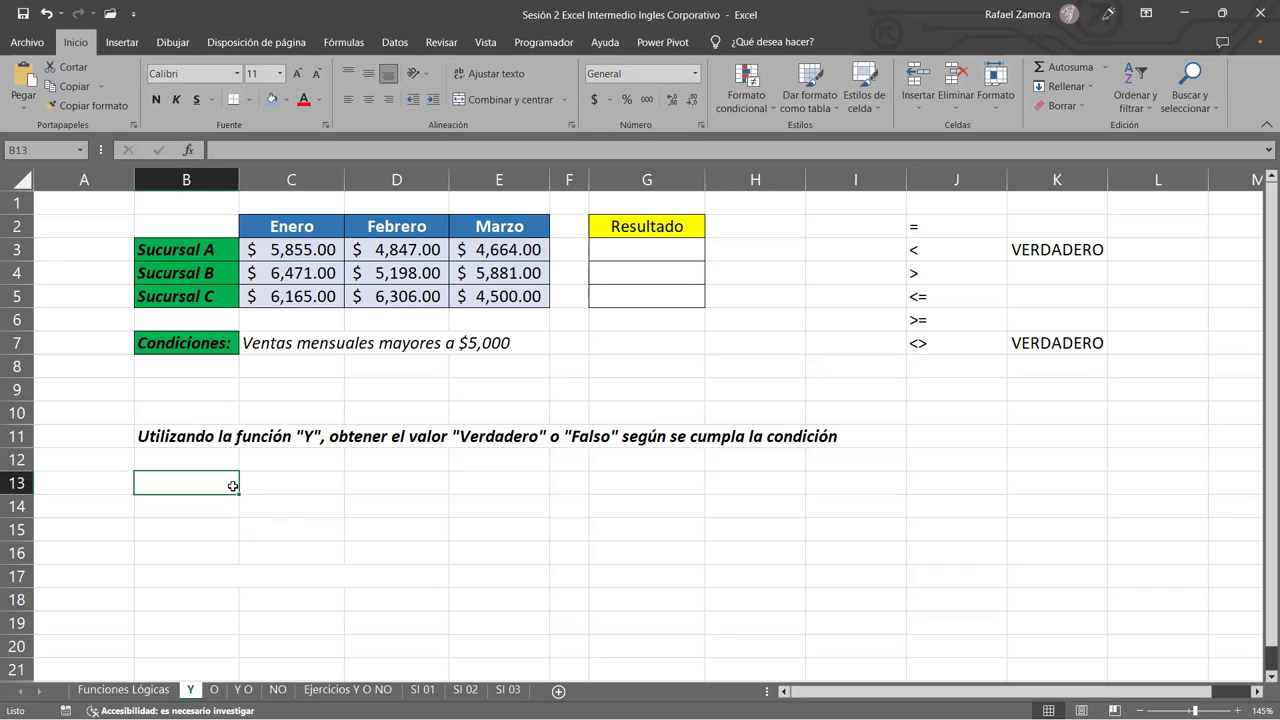
Fill VERDADERO across B13:D13 and enter VERDADERO as the G13 result.
type("VERDADERO")
left_click_drag(235, 485, 486, 486)
left_click(200, 483)
left_click(535, 480)
left_click(636, 474)
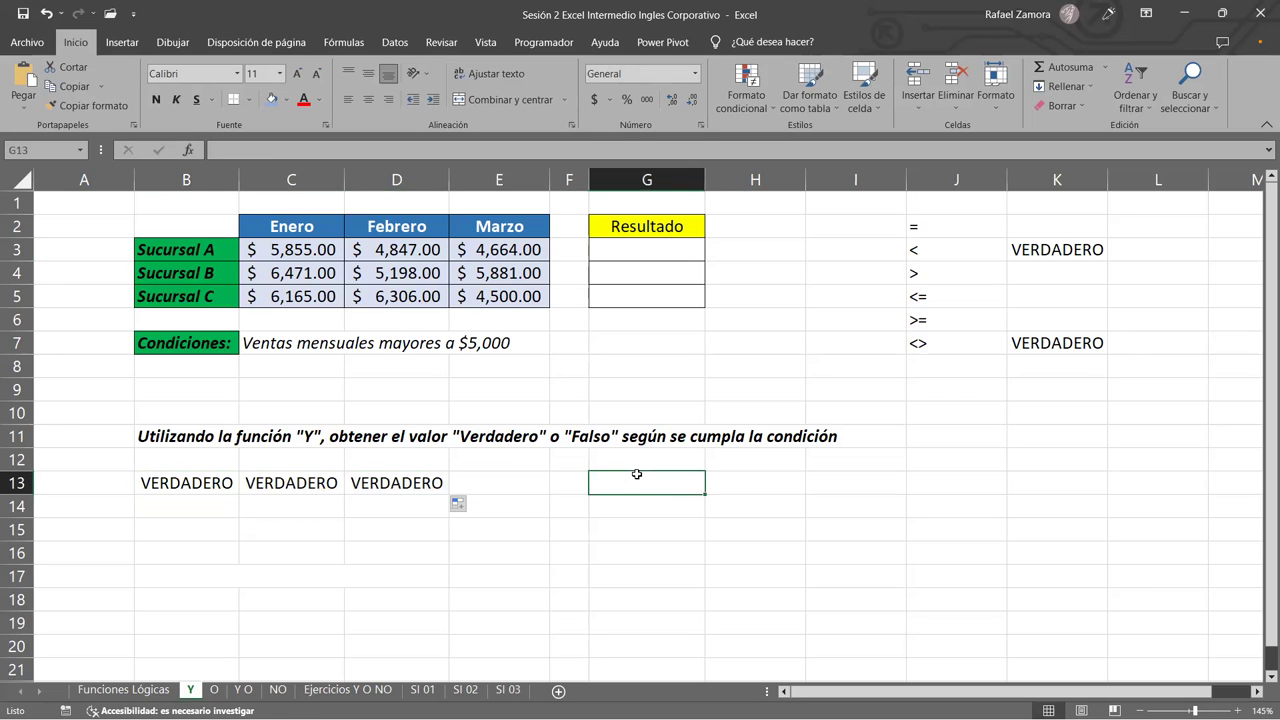
type("VERDADERO")
key("ctrl+Return")
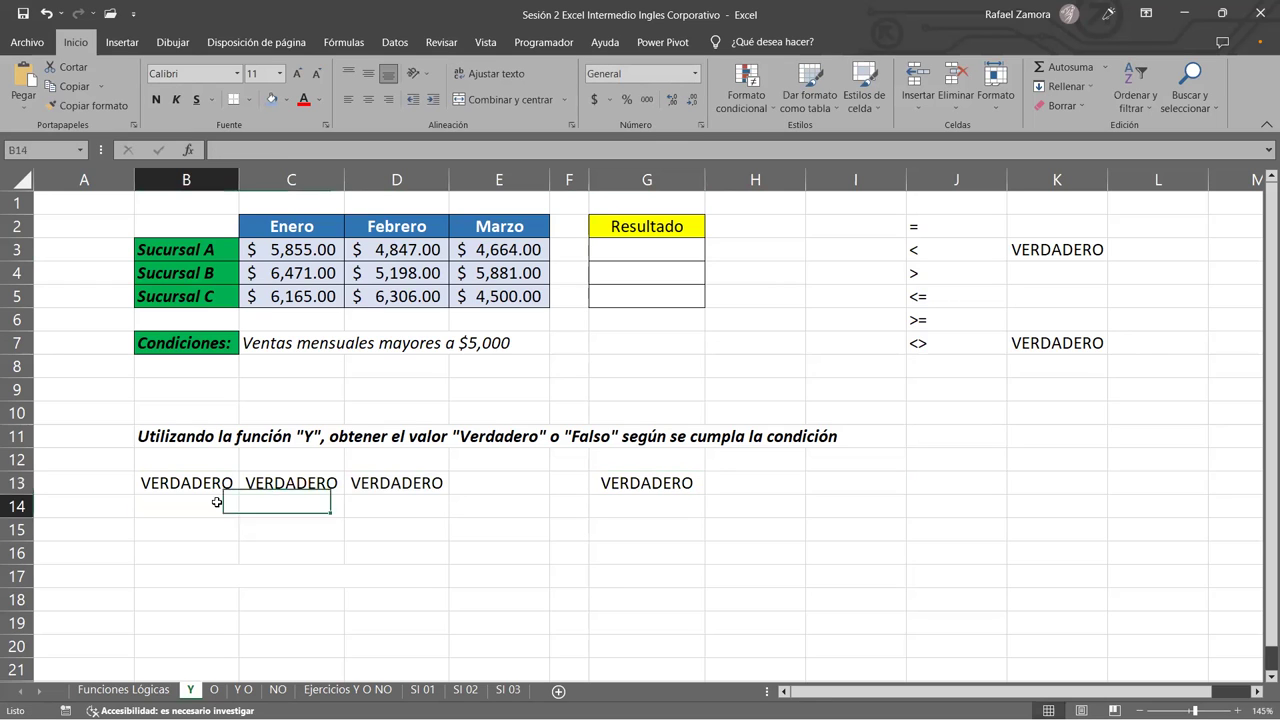
Fill row 14 with VERDADERO, VERDADERO, FALSO and enter FALSO in G14.
mouse_move(228, 486)
left_mouse_down()
mouse_move(288, 483)
mouse_move(344, 512)
left_mouse_up()
left_click(388, 511)
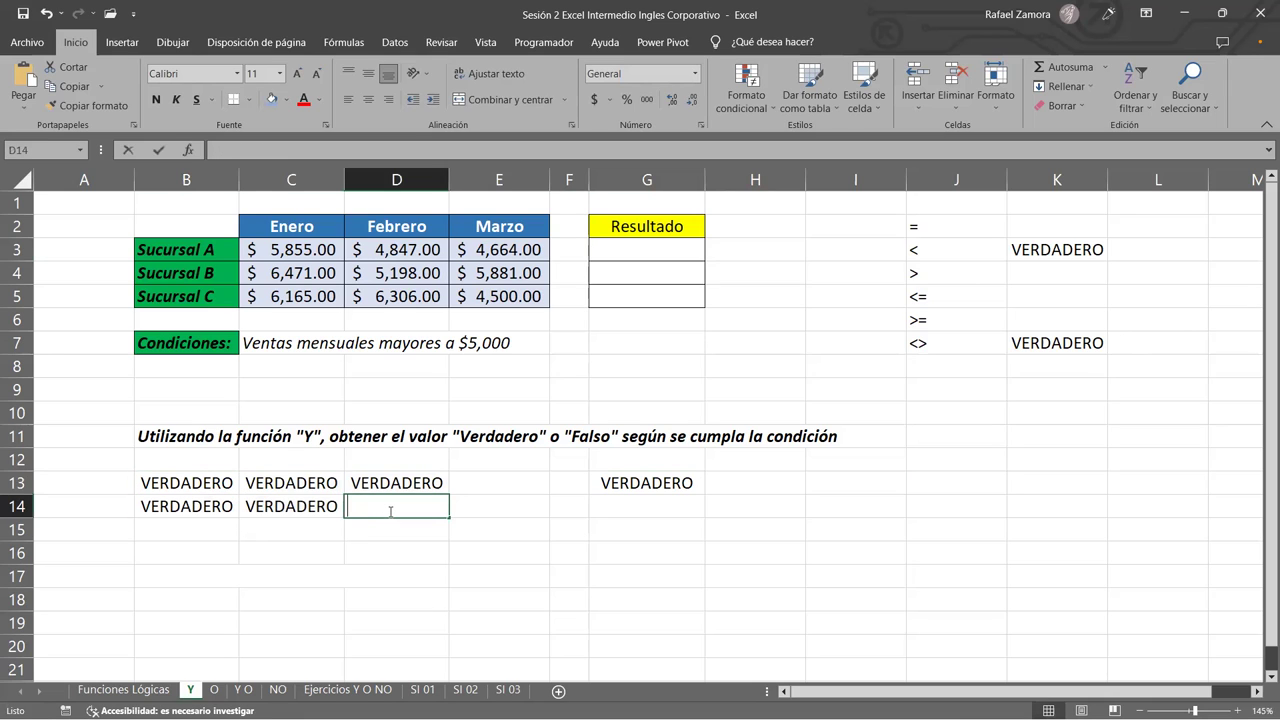
type("FALSO")
key("Return")
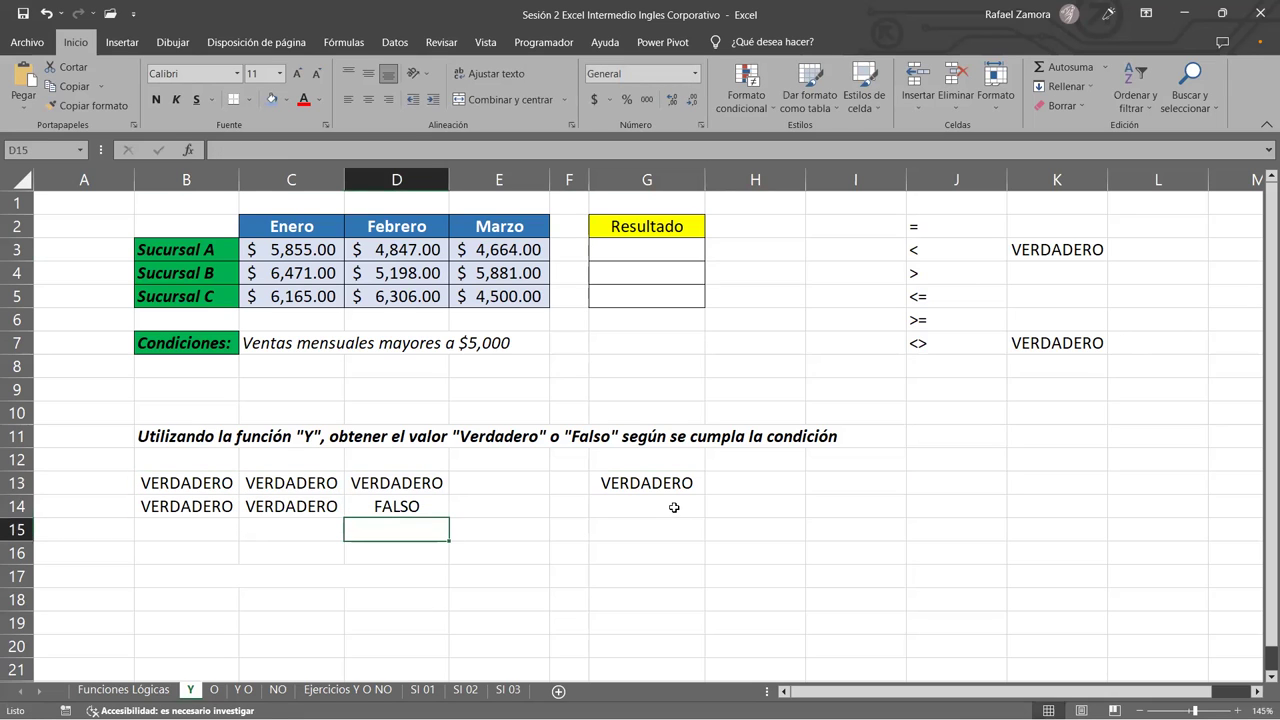
left_click(674, 507)
type("FALS")
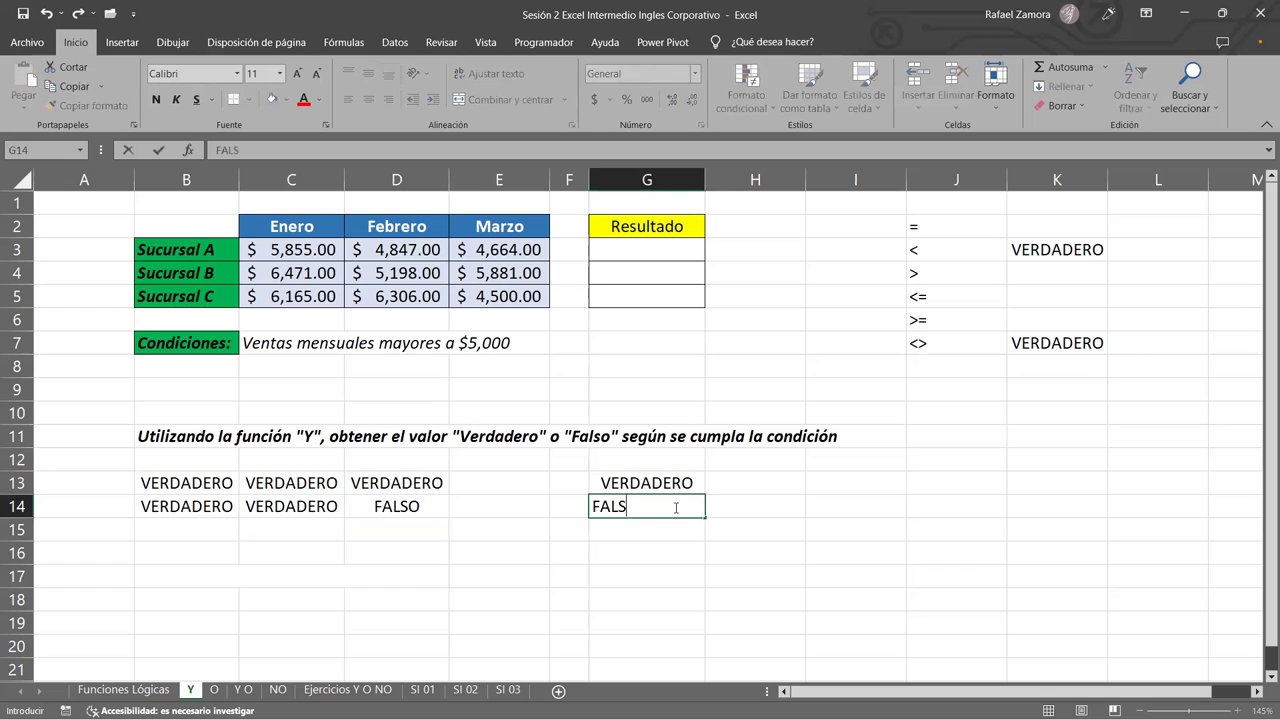
type("O")
key("Return")
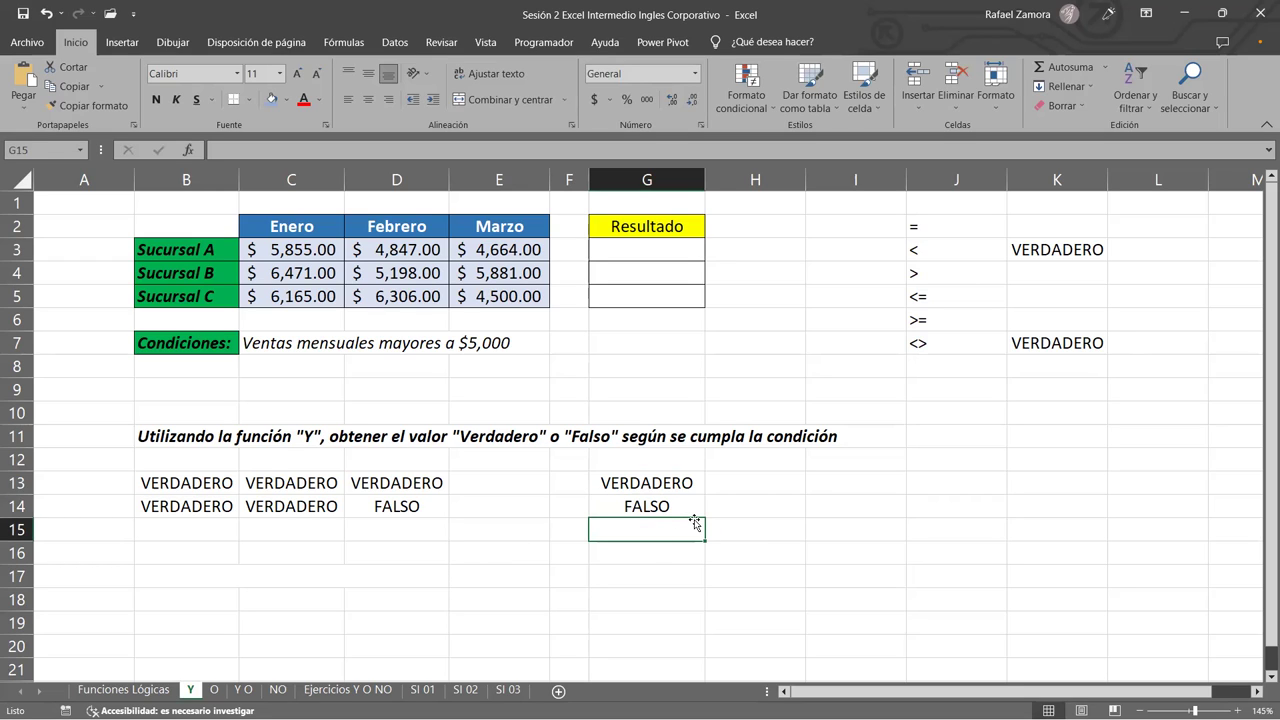
Complete row 15 with VERDADERO, FALSO, FALSO and result FALSO in G15.
left_click(421, 505)
key("ctrl+c")
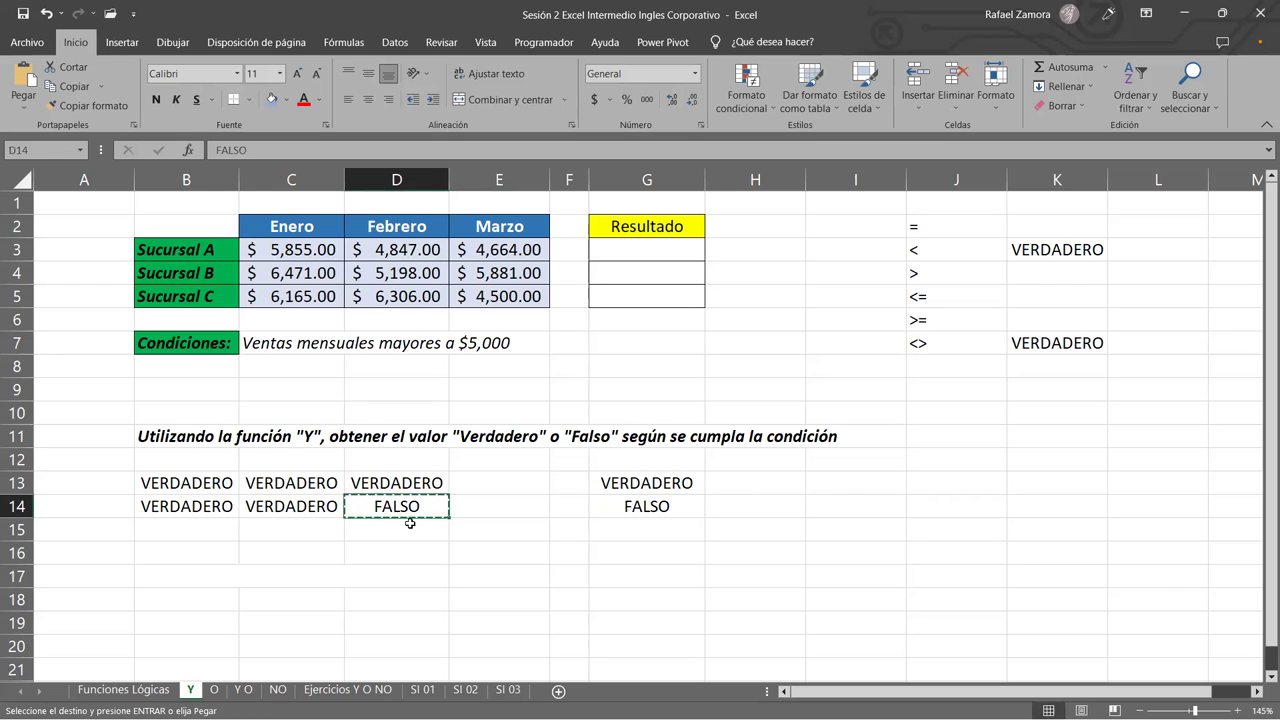
left_click(414, 527)
key("ctrl+v")
left_click(319, 527)
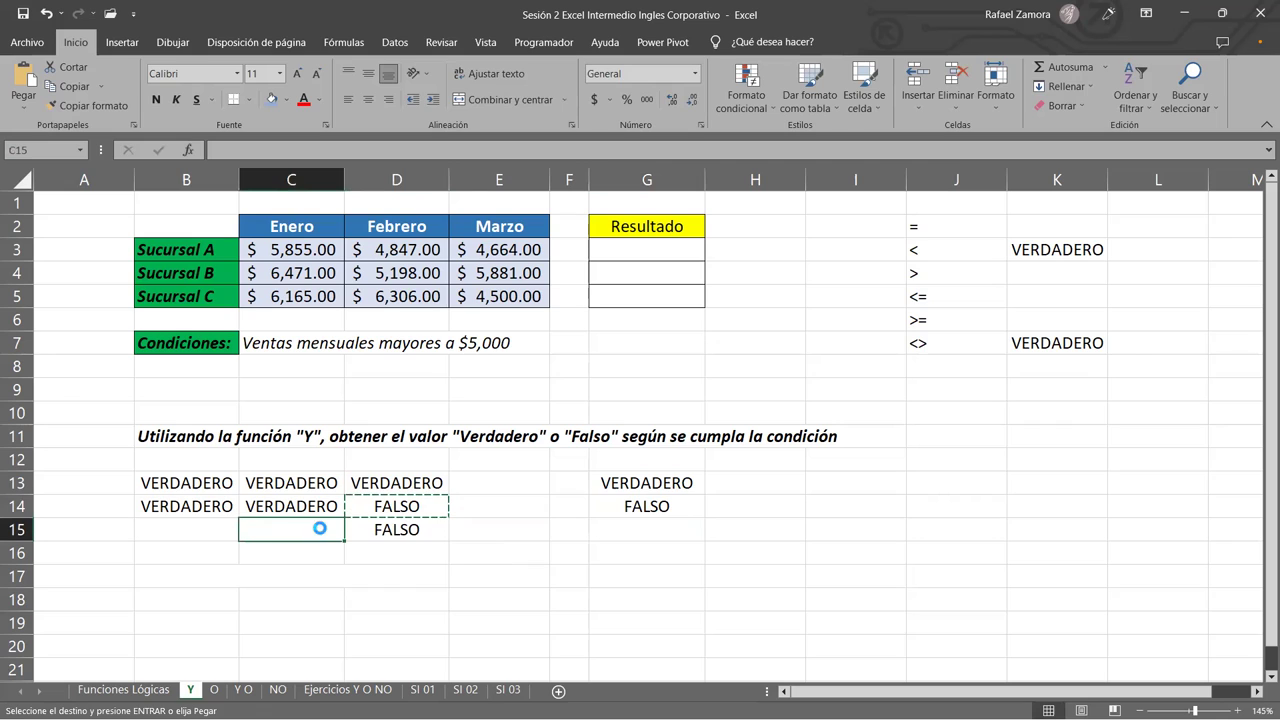
key("ctrl+v")
left_click(238, 512)
left_click_drag(239, 516, 239, 540)
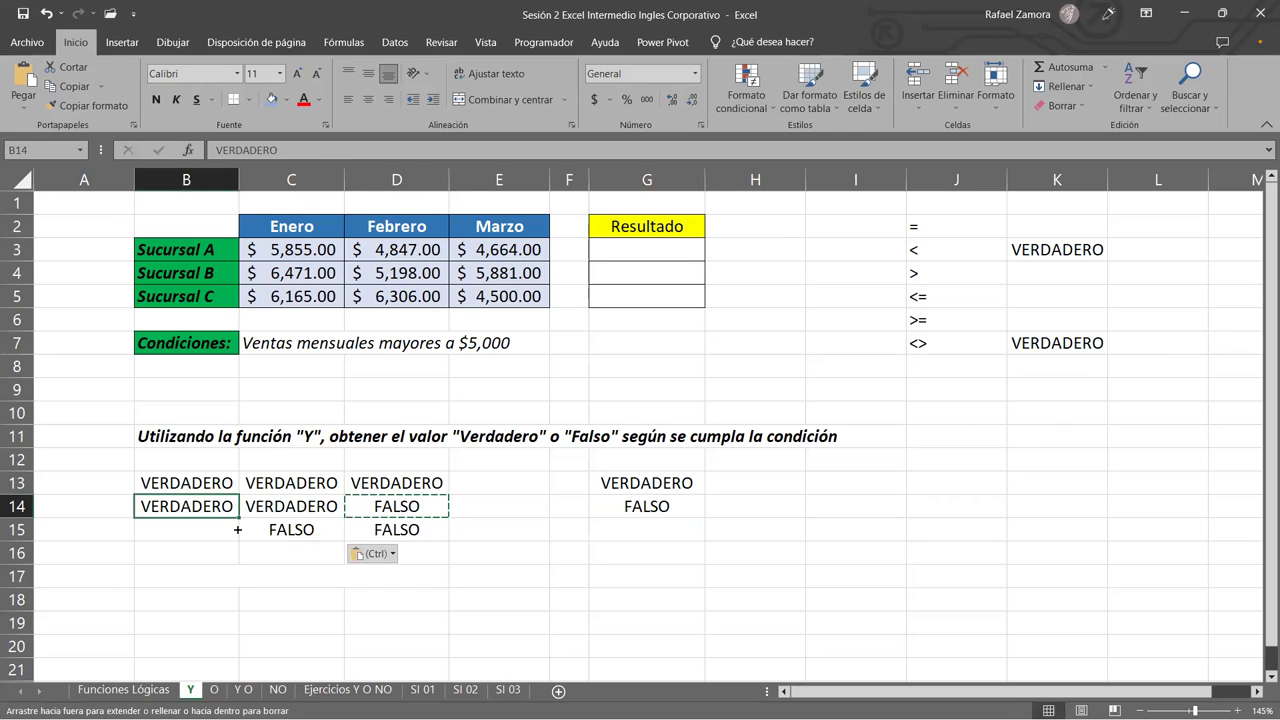
left_click(650, 507)
left_click_drag(704, 517, 704, 540)
left_click(652, 530)
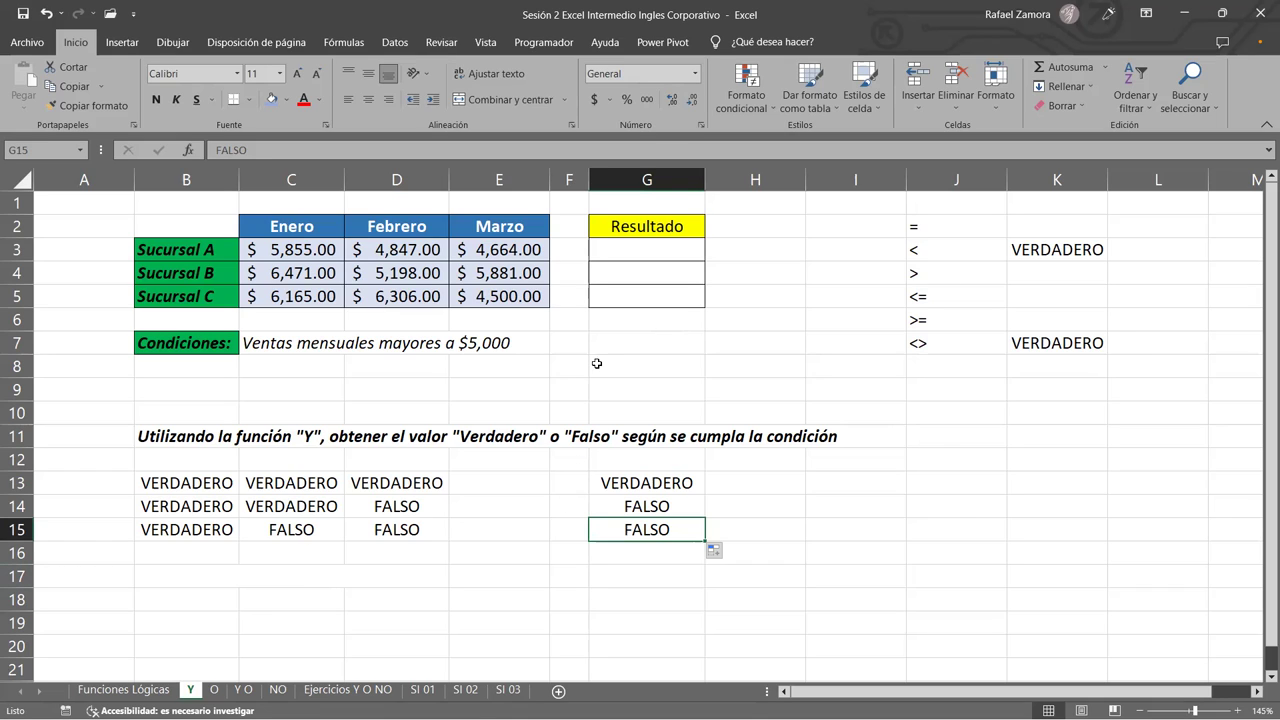
left_click(651, 247)
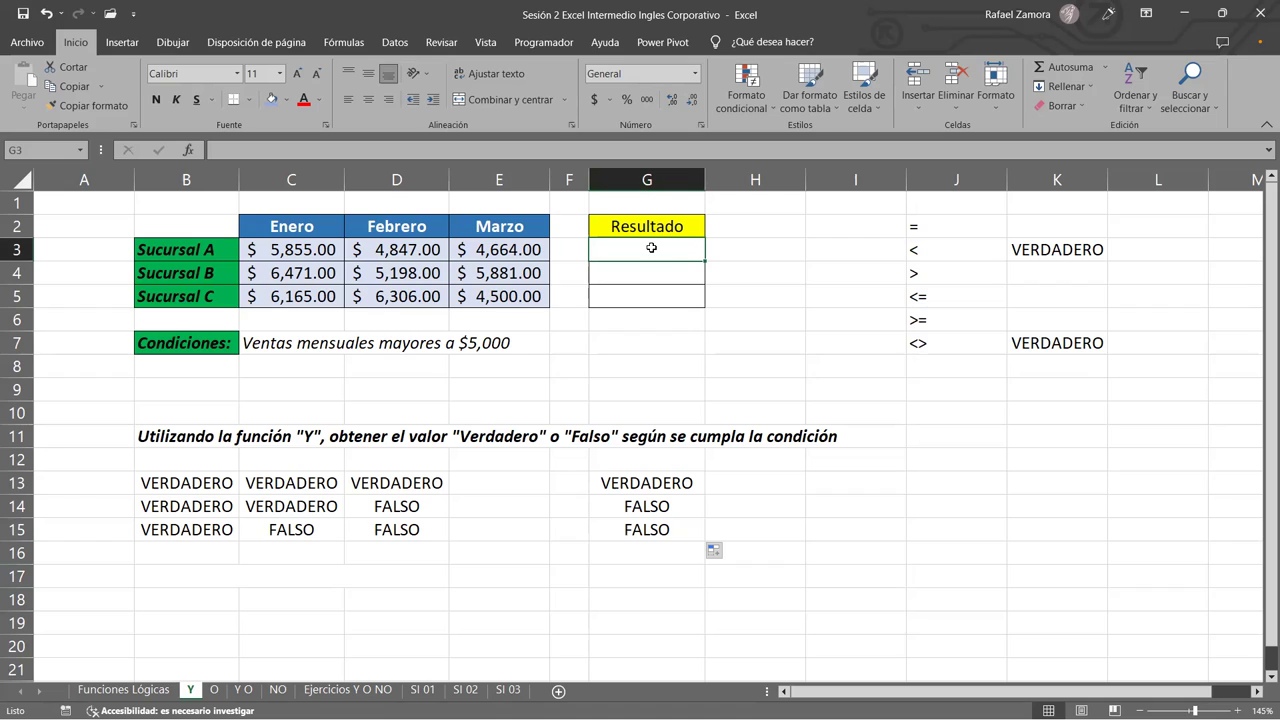
Start the G3 formula as =Y(C3>5000, testing Sucursal A's January sales.
type("=")
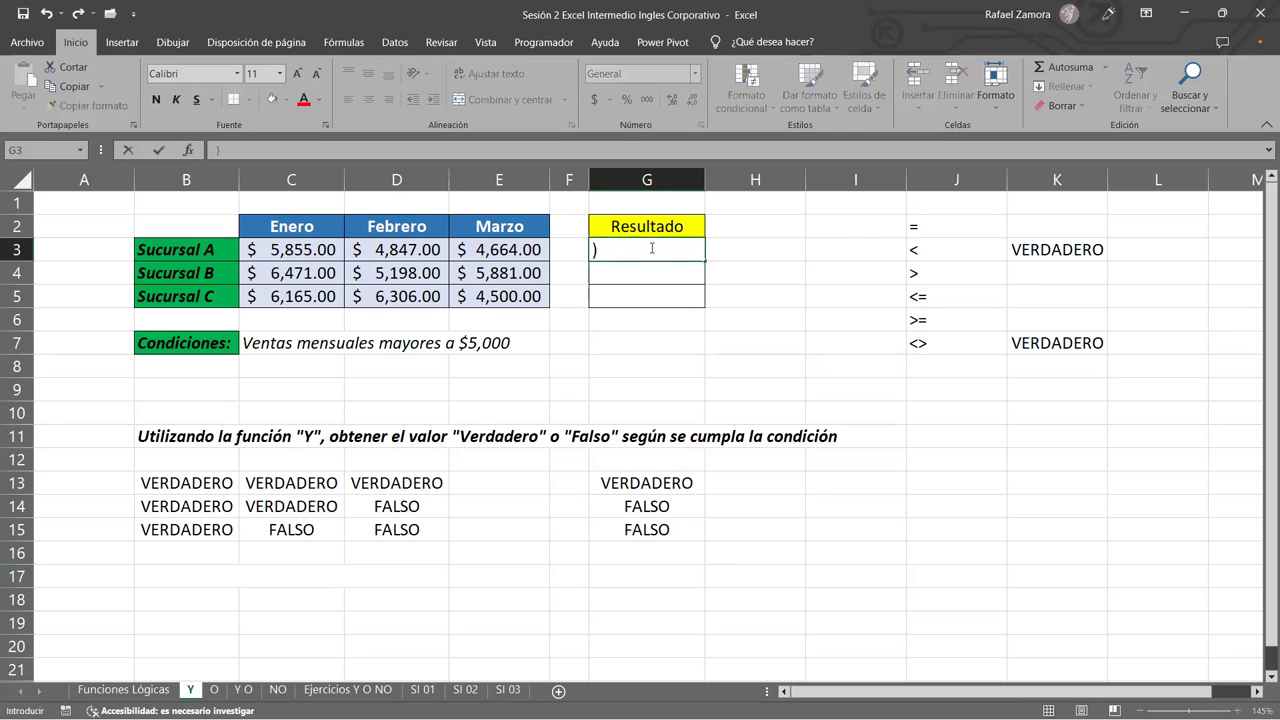
type("Y")
left_click(651, 248)
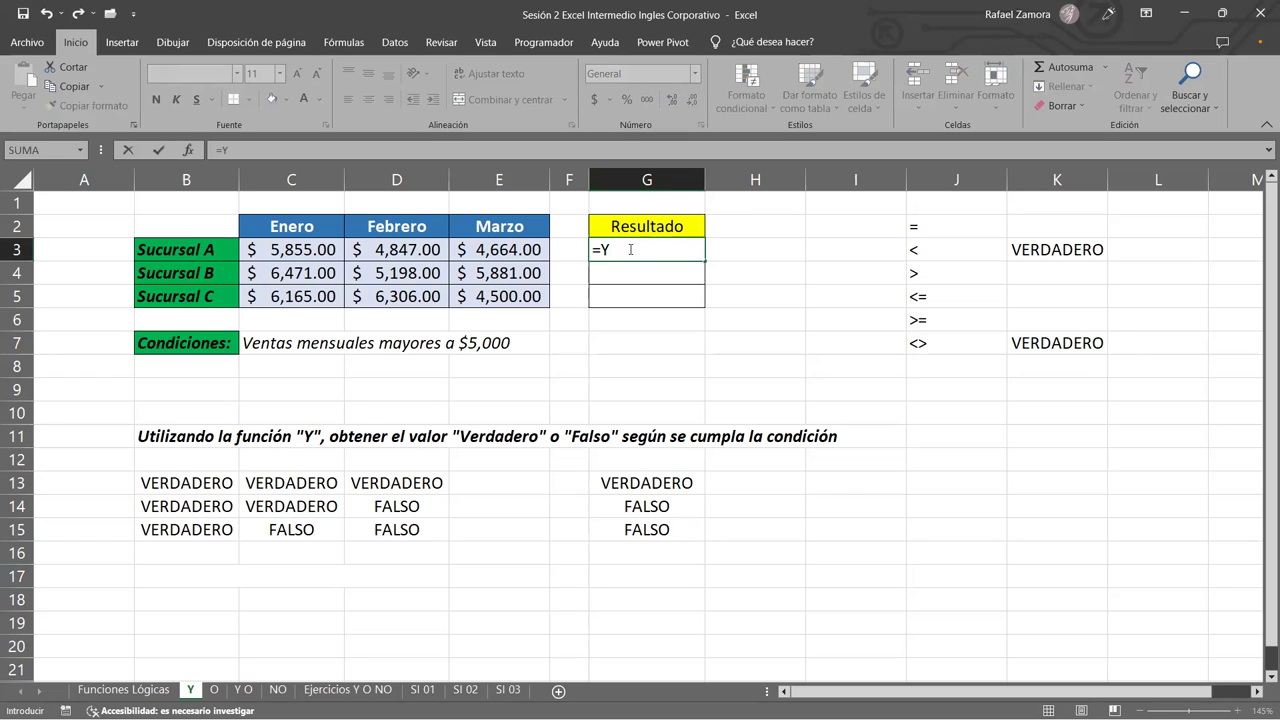
type("*")
key("BackSpace")
type("(")
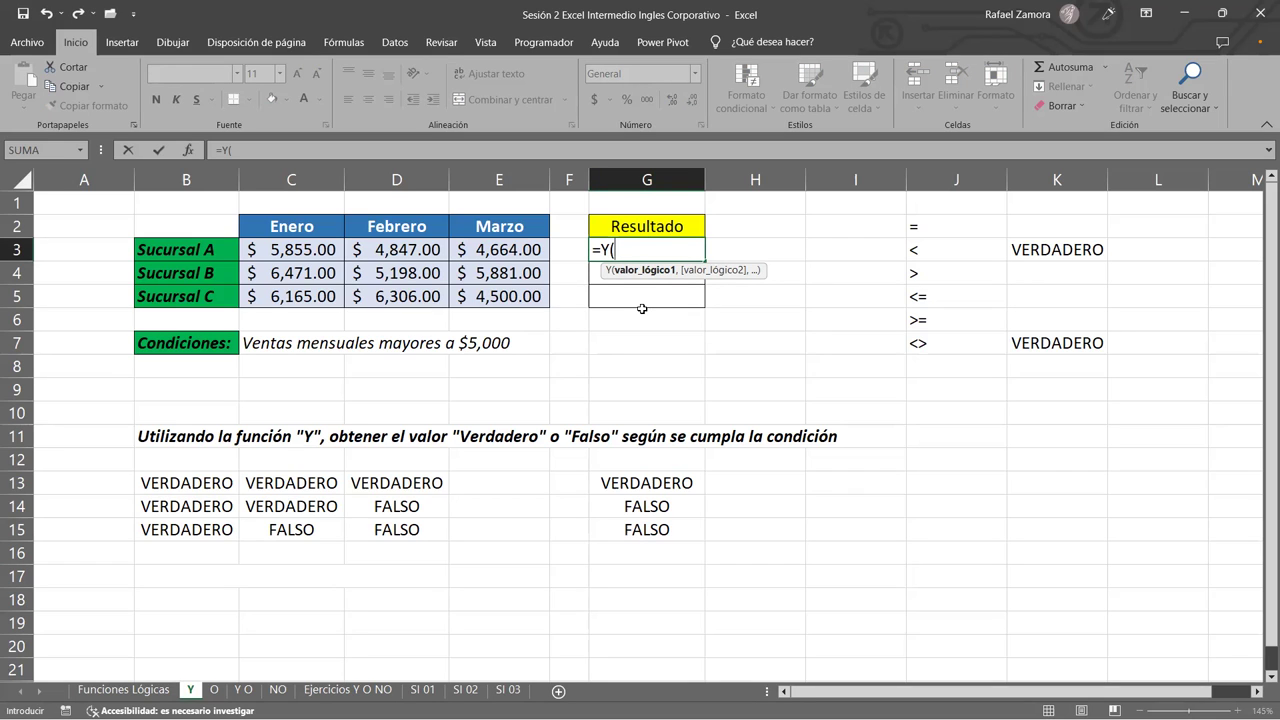
left_click(314, 254)
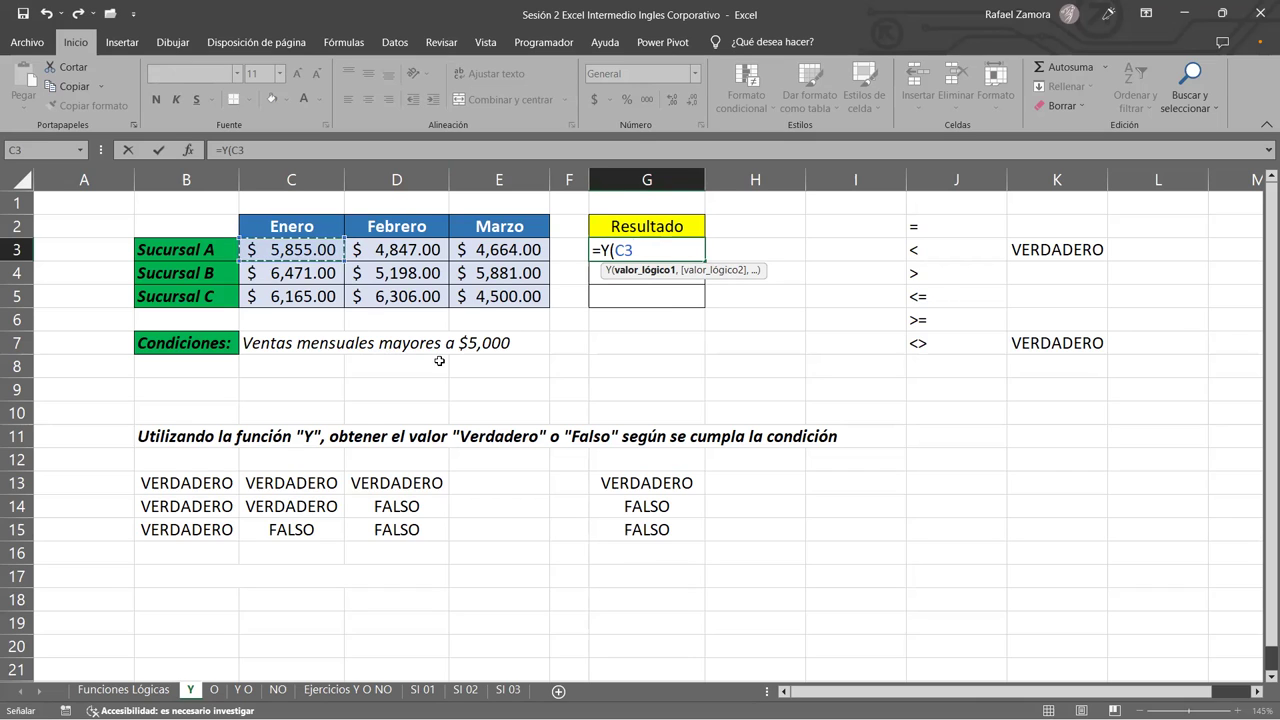
type(">")
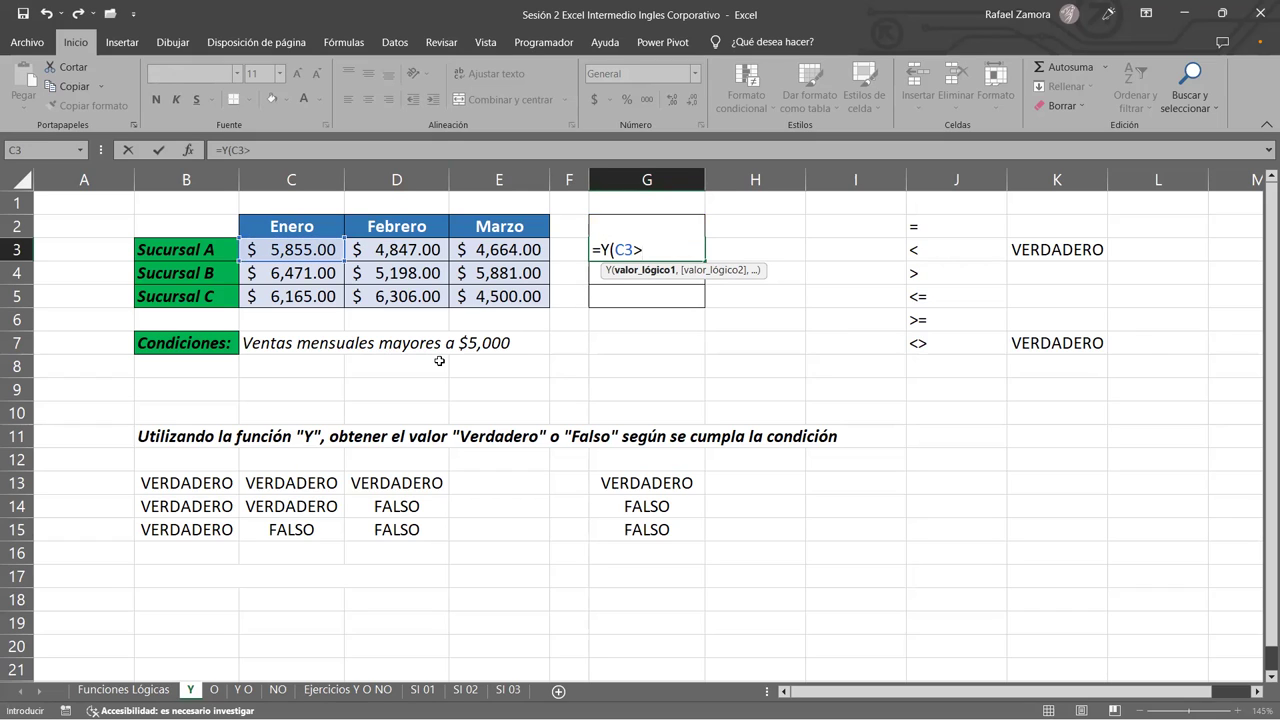
type("5000")
type(",")
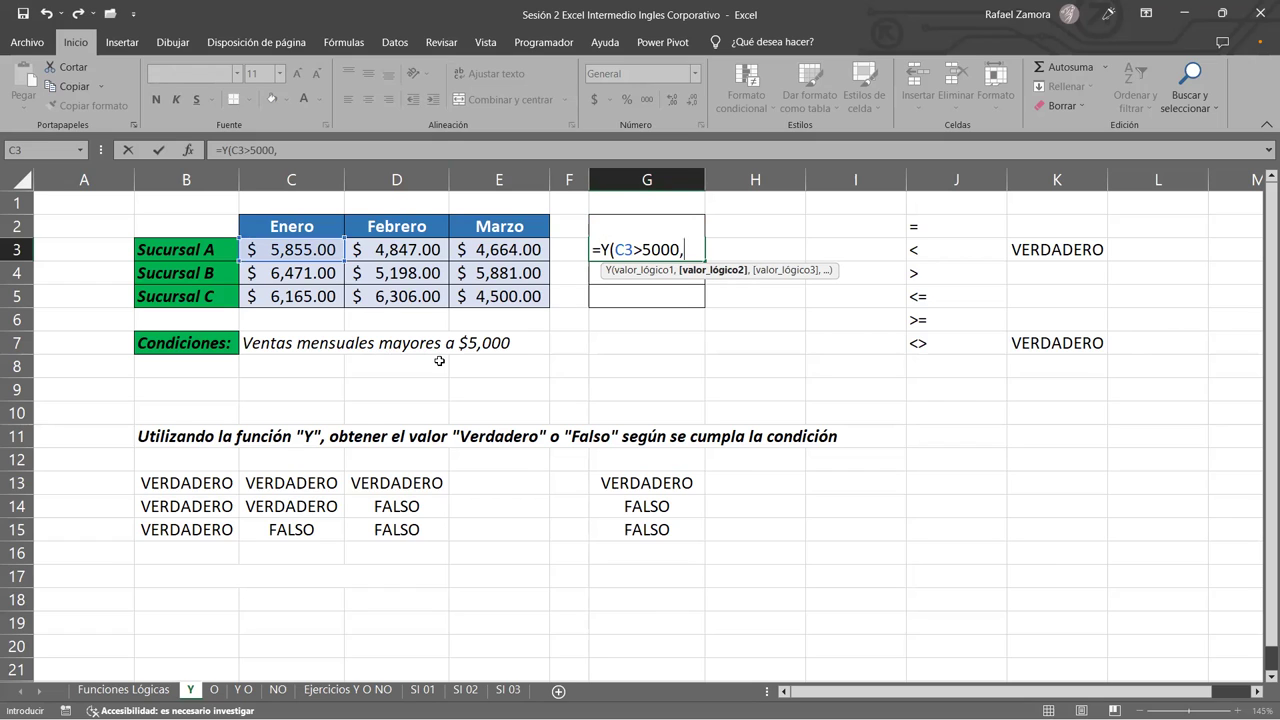
Add D3>5000 and E3>5000, completing =Y(C3>5000,D3>5000,E3>5000) in G3.
left_click(408, 243)
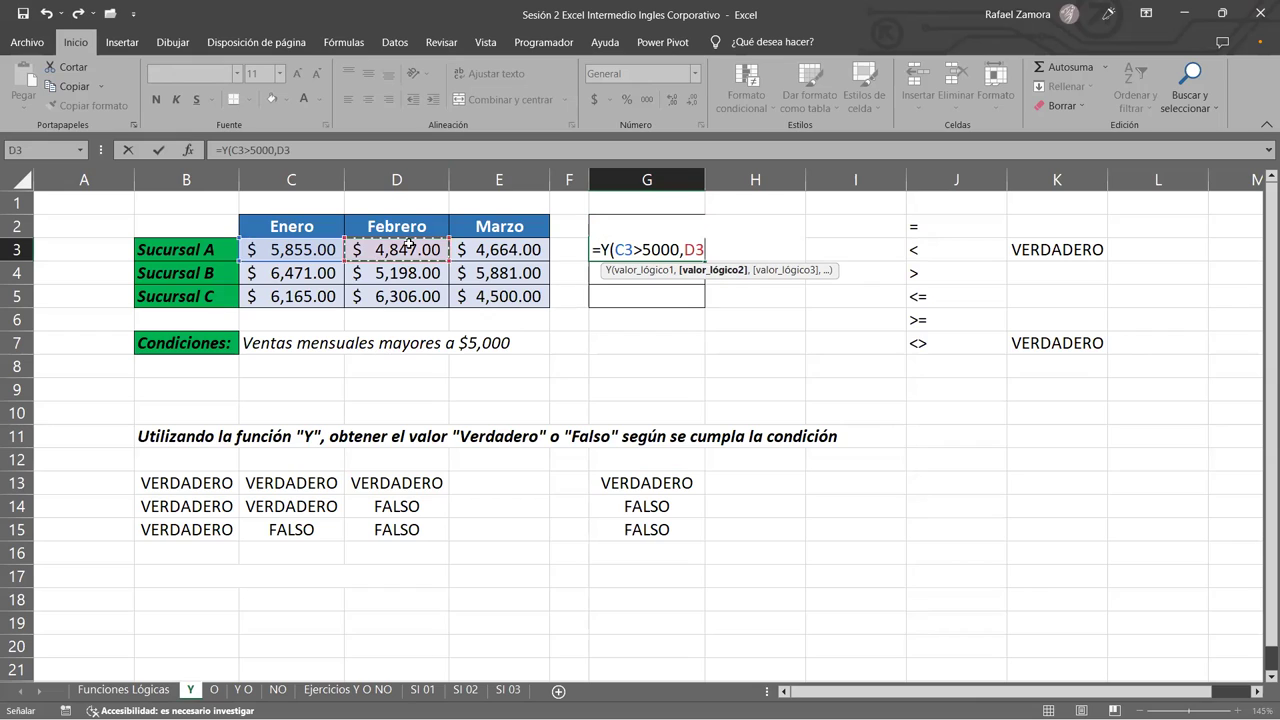
type(">")
type("5000")
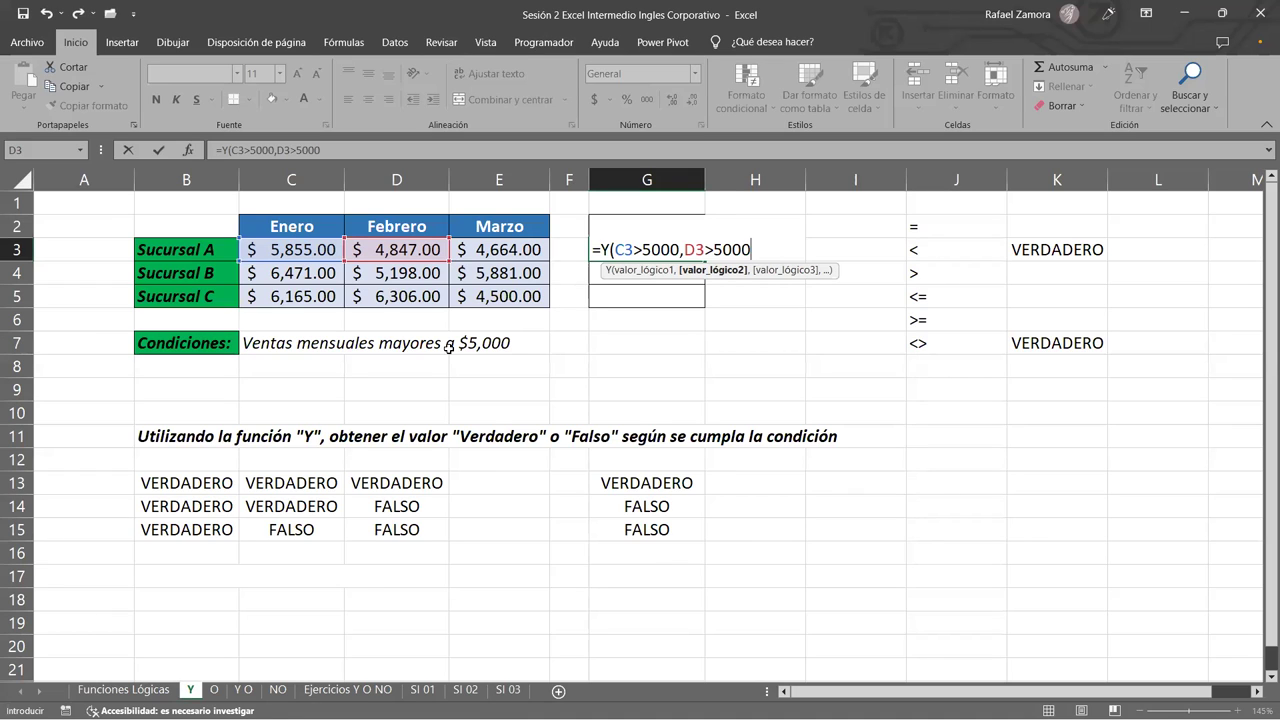
type(",")
left_click(520, 244)
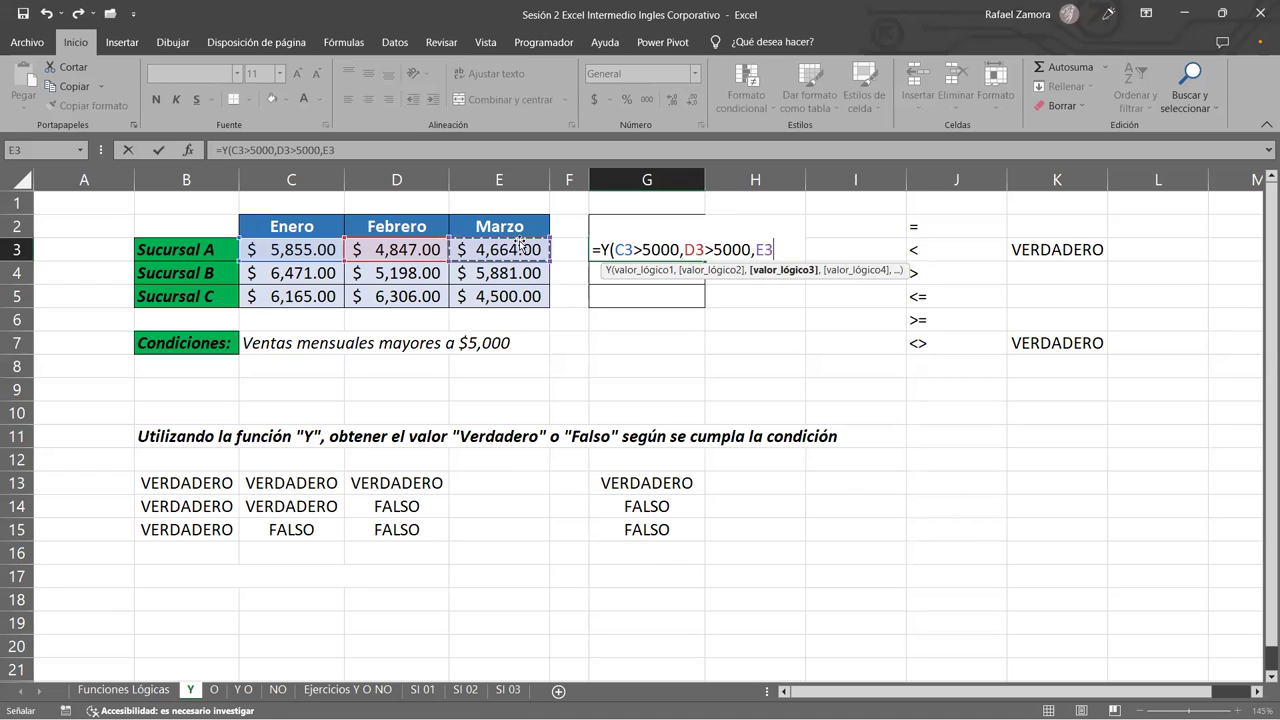
type(">5000")
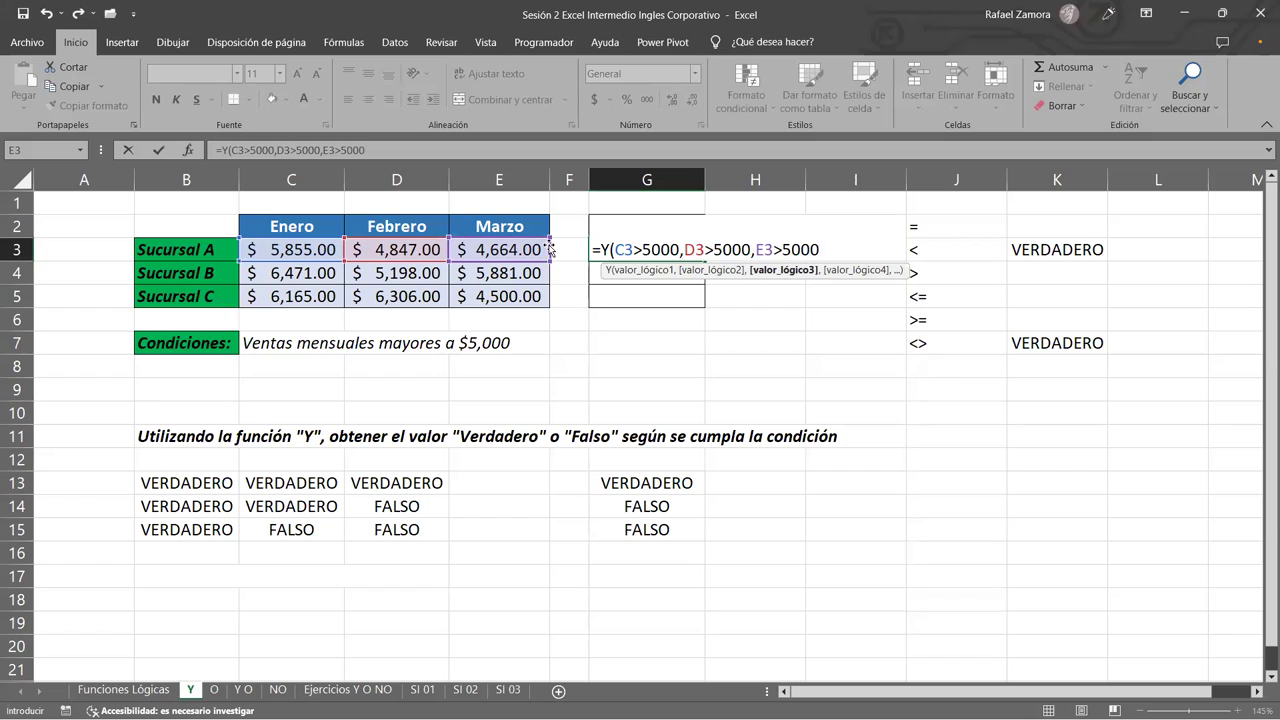
type(")")
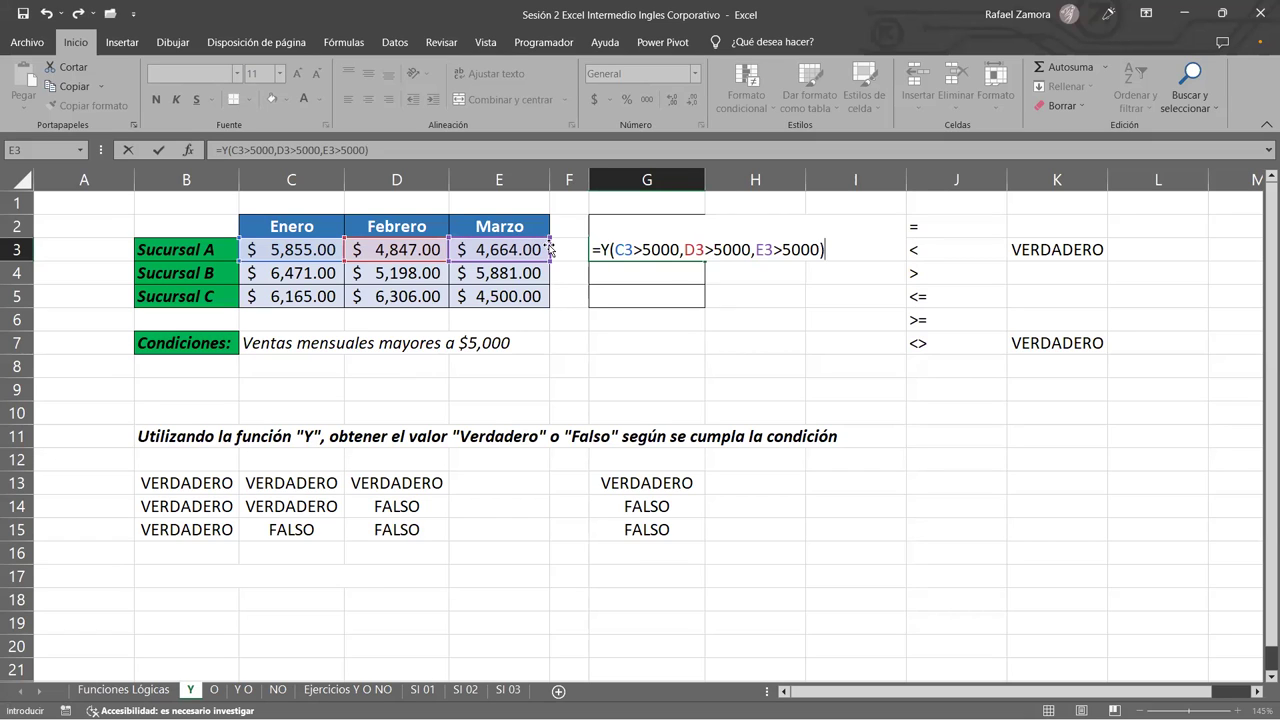
key("Return")
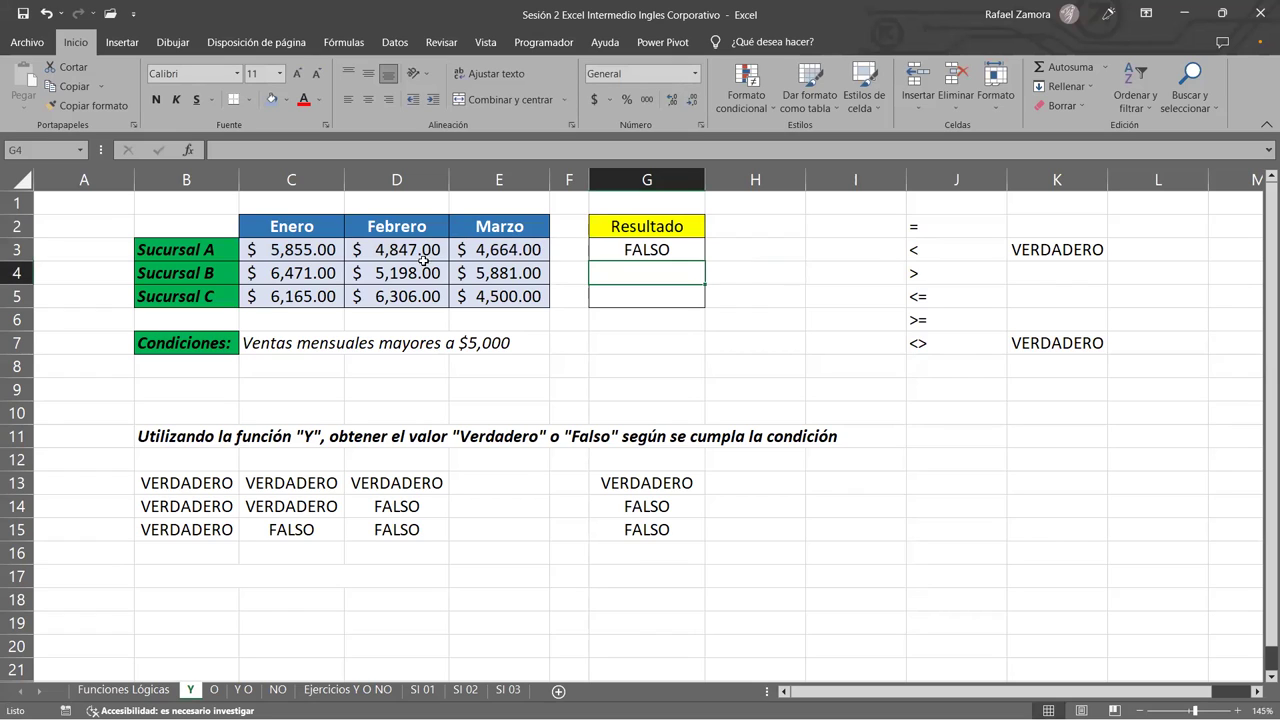
Copy the G3 formula down to G4 and verify Sucursal B's VERDADERO result.
left_click(291, 256)
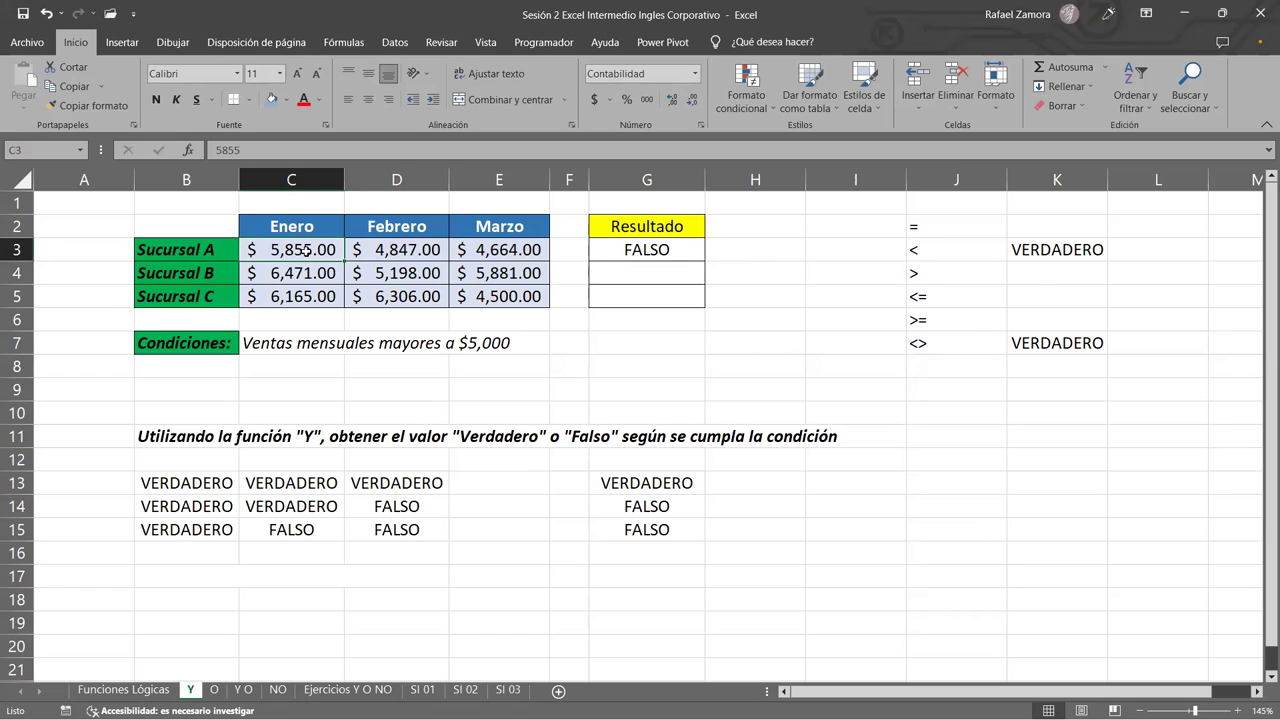
left_click(423, 247)
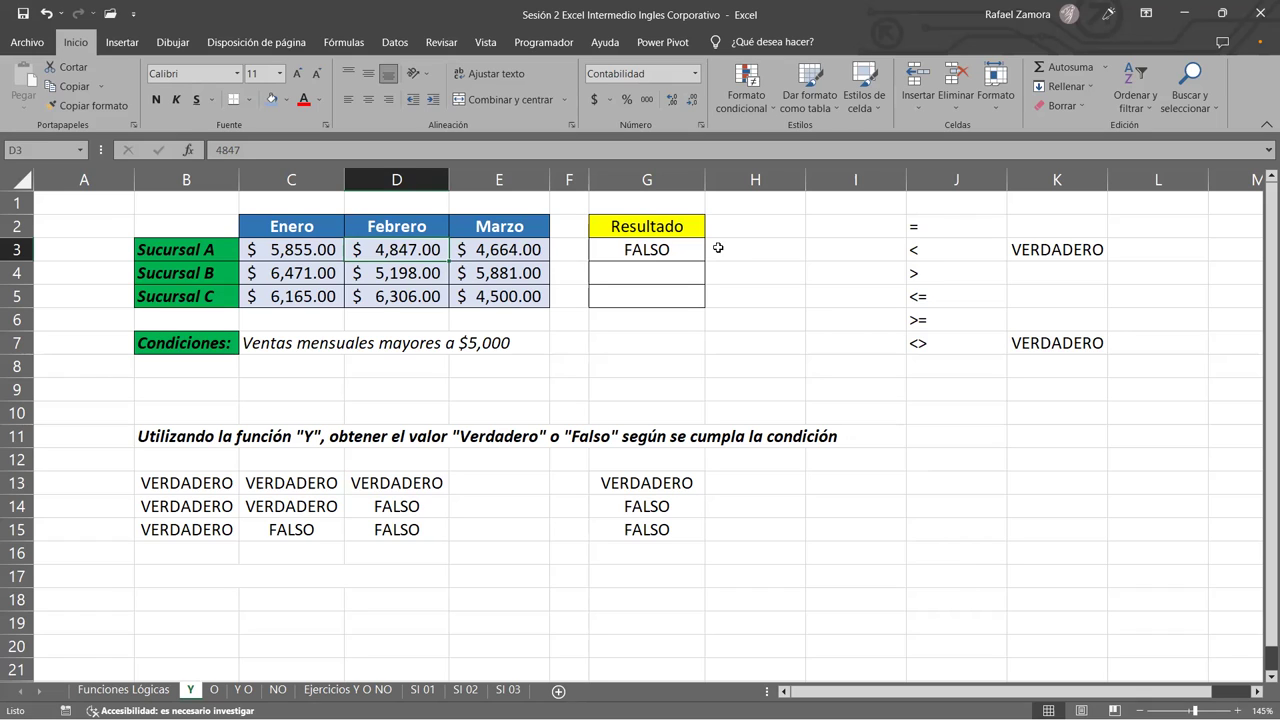
left_click(676, 249)
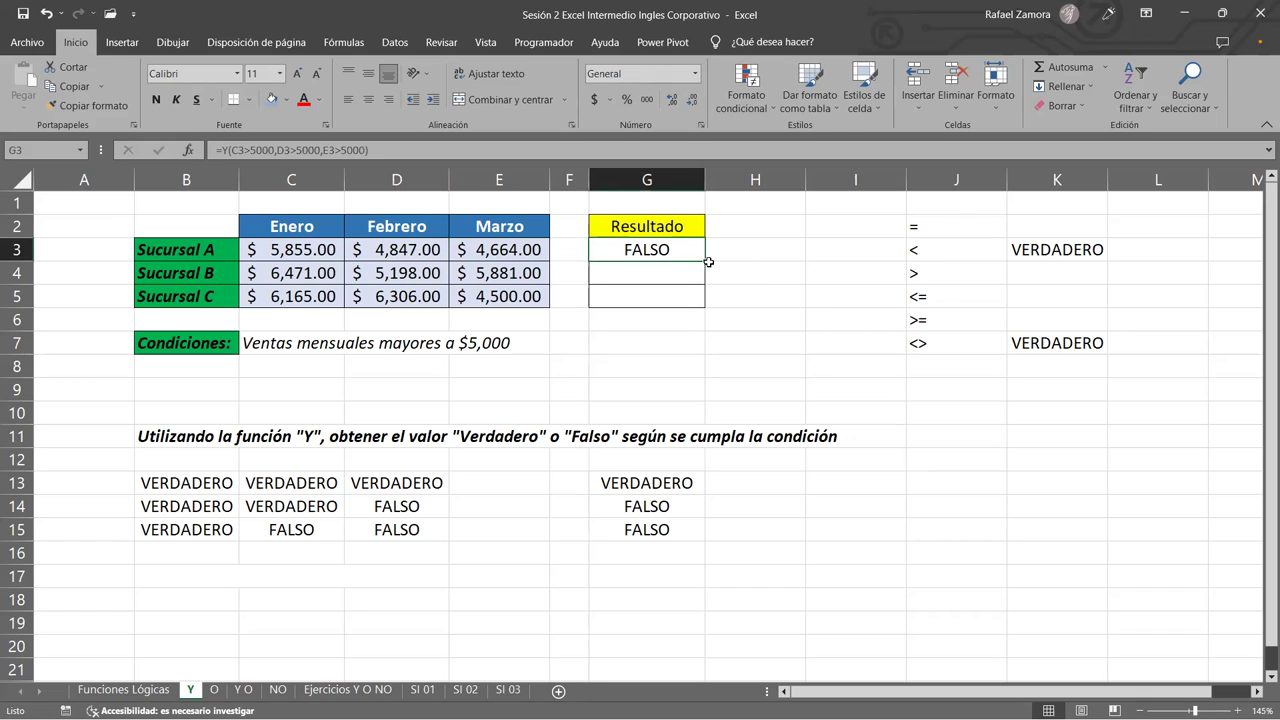
mouse_move(704, 261)
left_mouse_down()
mouse_move(698, 292)
mouse_move(696, 276)
left_mouse_up()
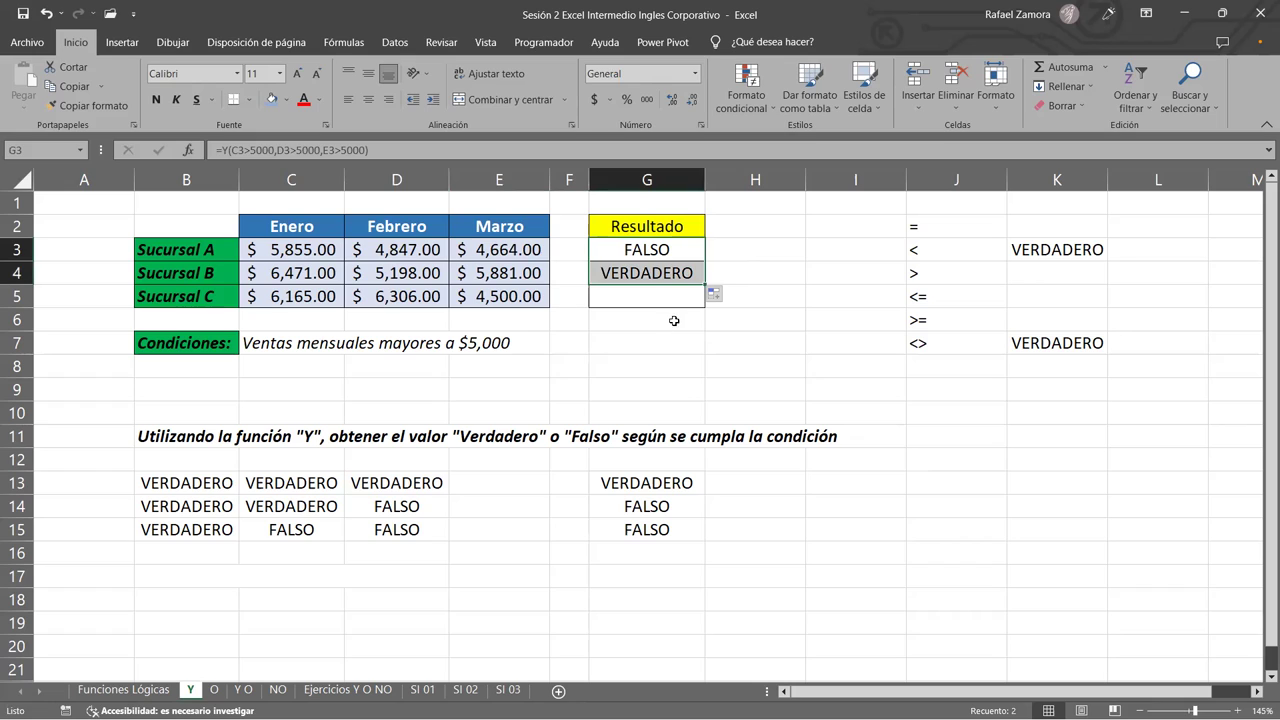
left_click(270, 273)
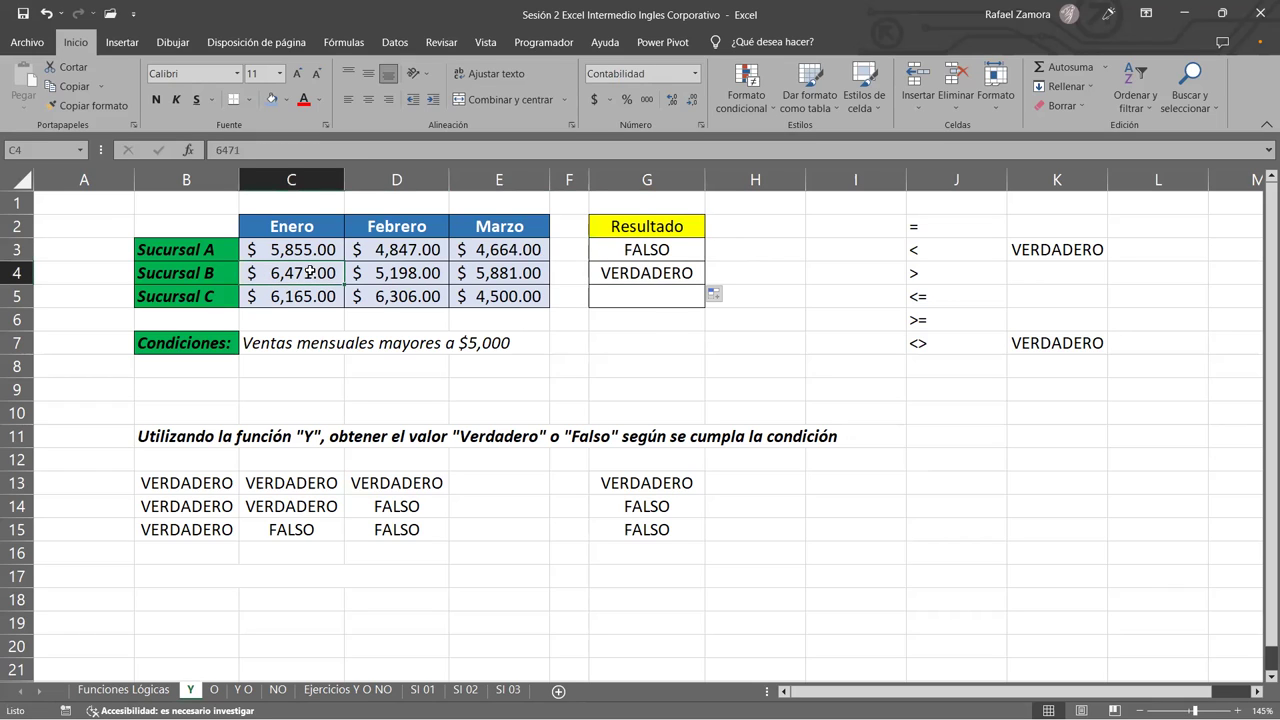
left_click(380, 275)
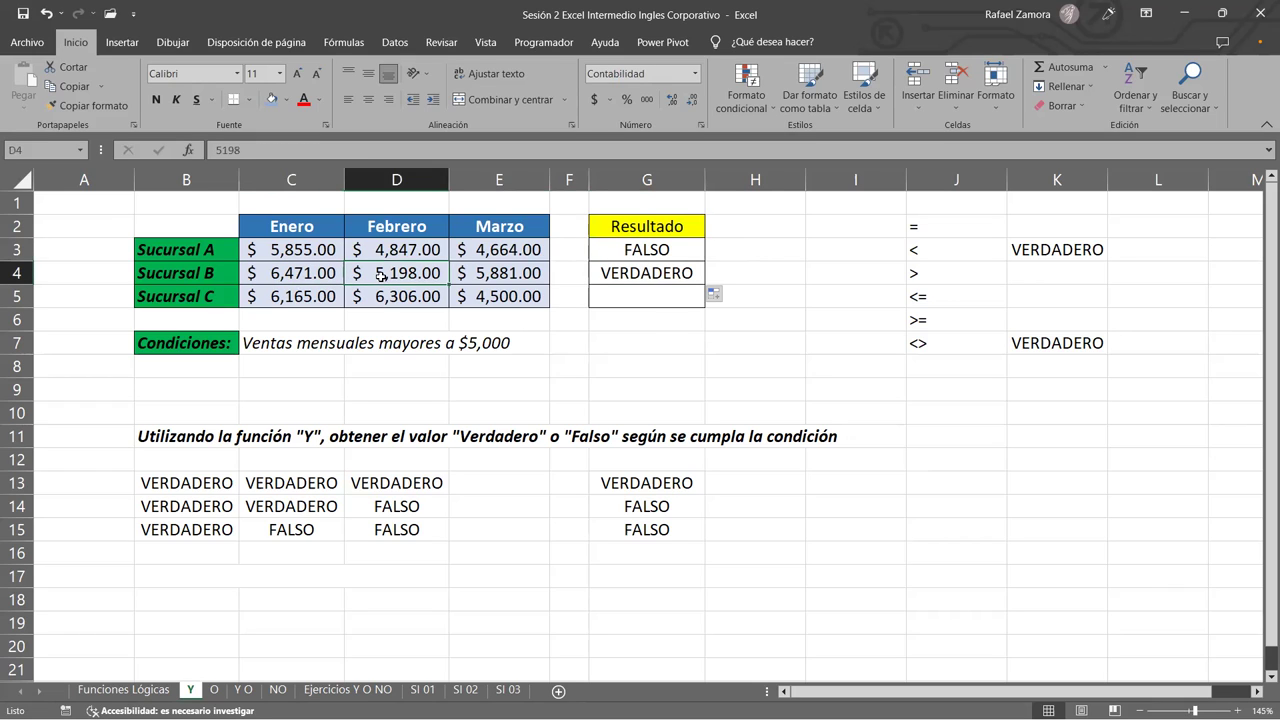
left_click(487, 273)
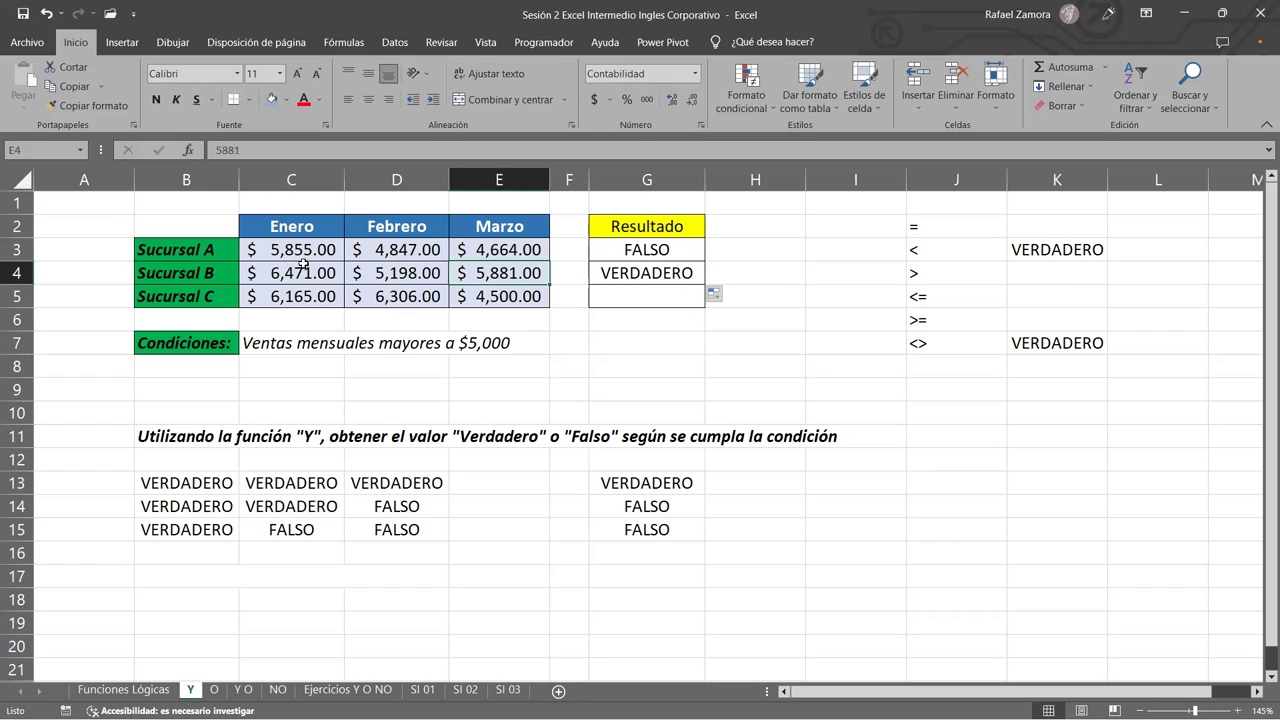
left_click(394, 276)
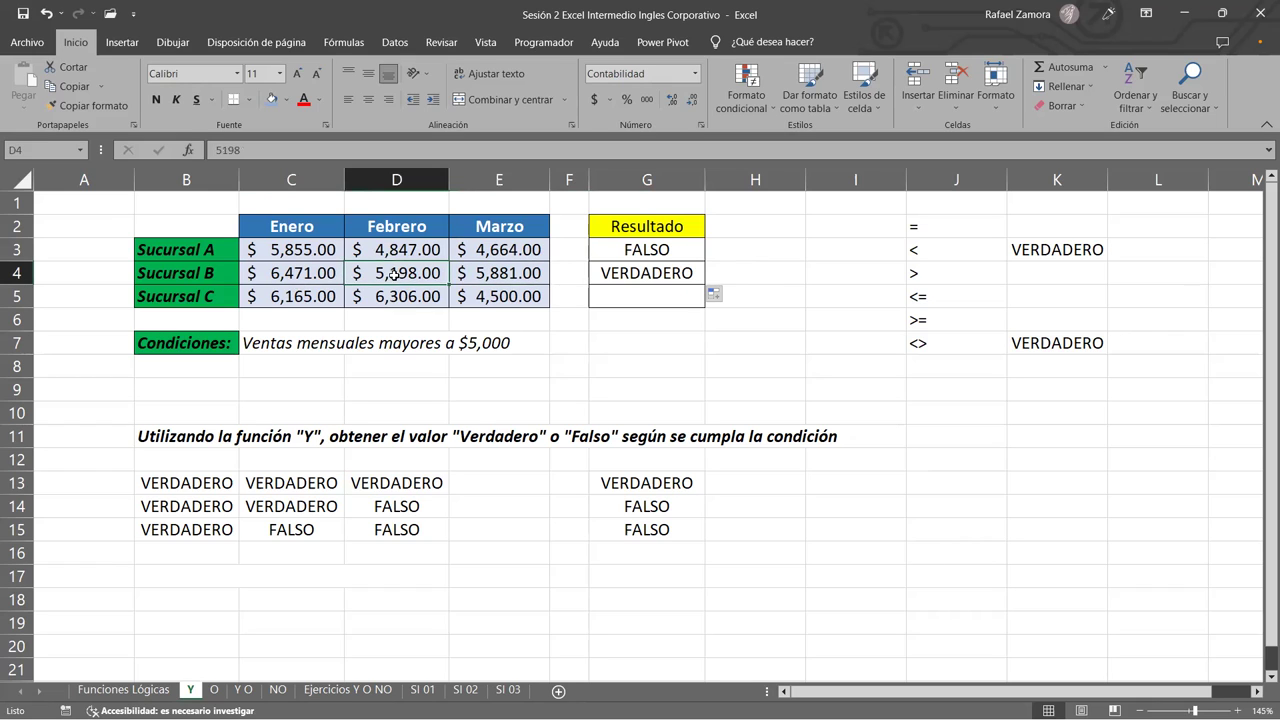
left_click(492, 270)
Copy the formula down to G5 and verify Sucursal C's FALSO result.
left_click(655, 275)
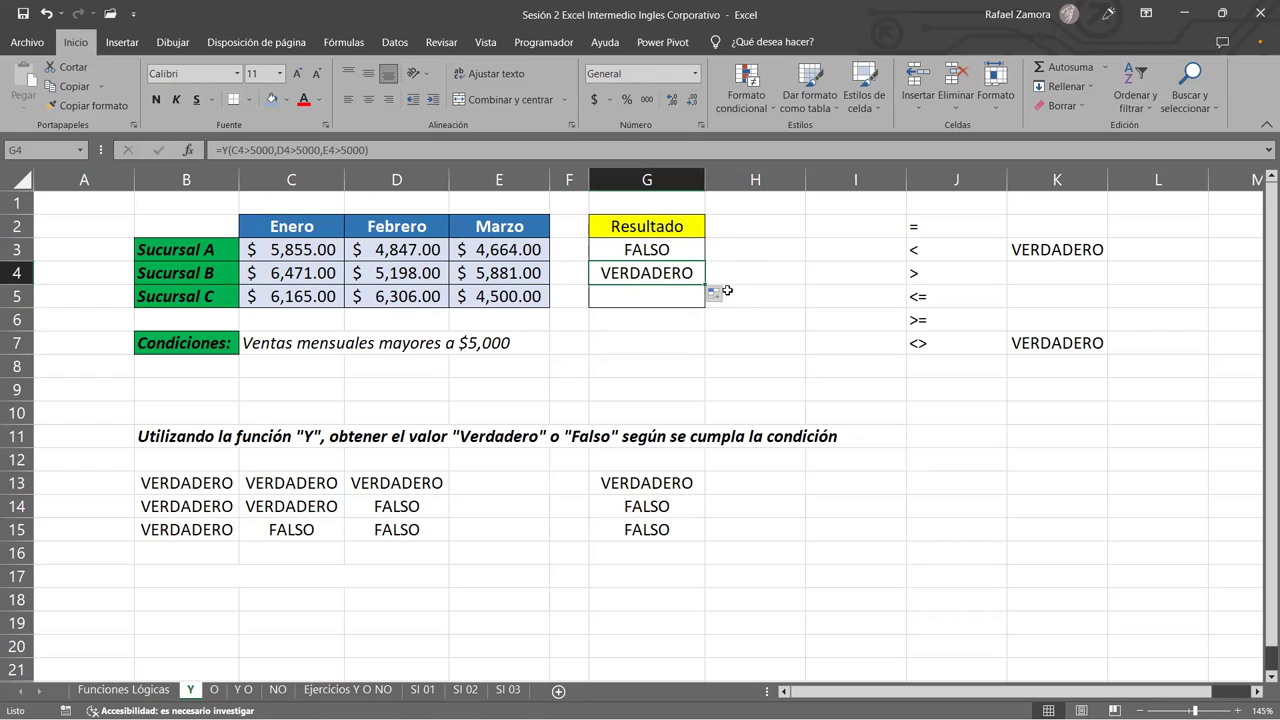
left_click_drag(705, 286, 705, 300)
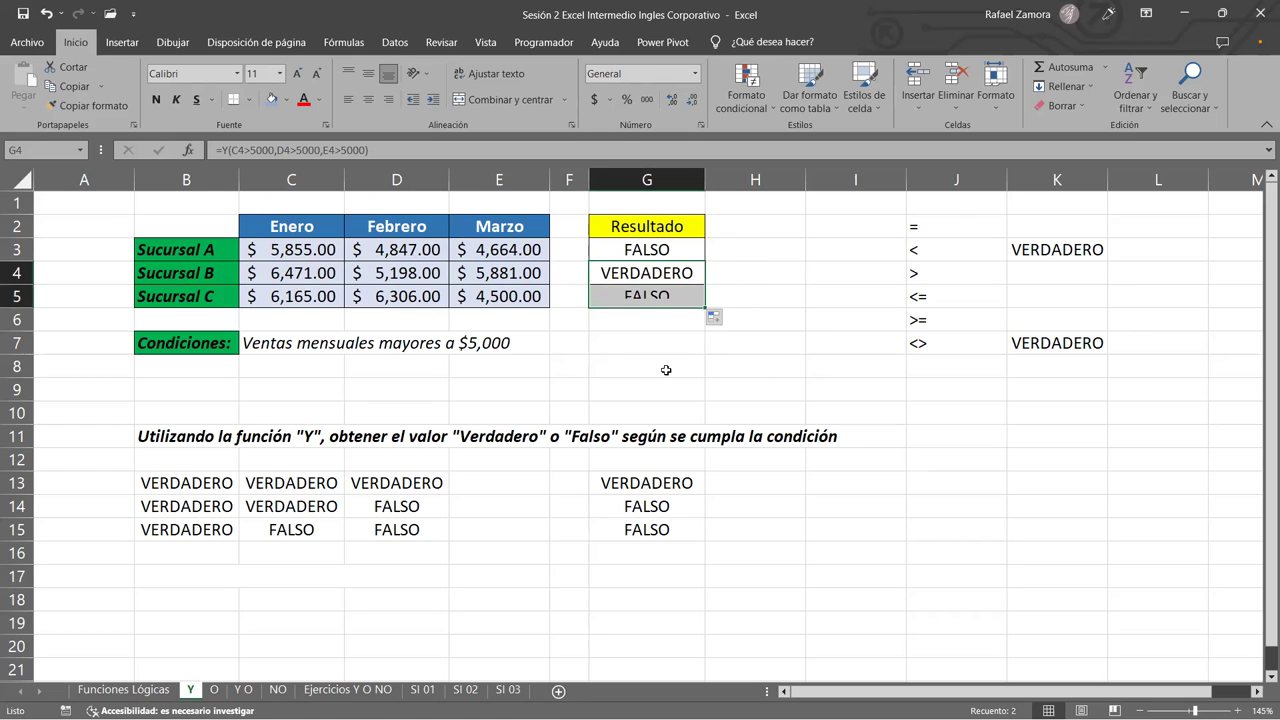
left_click(642, 297)
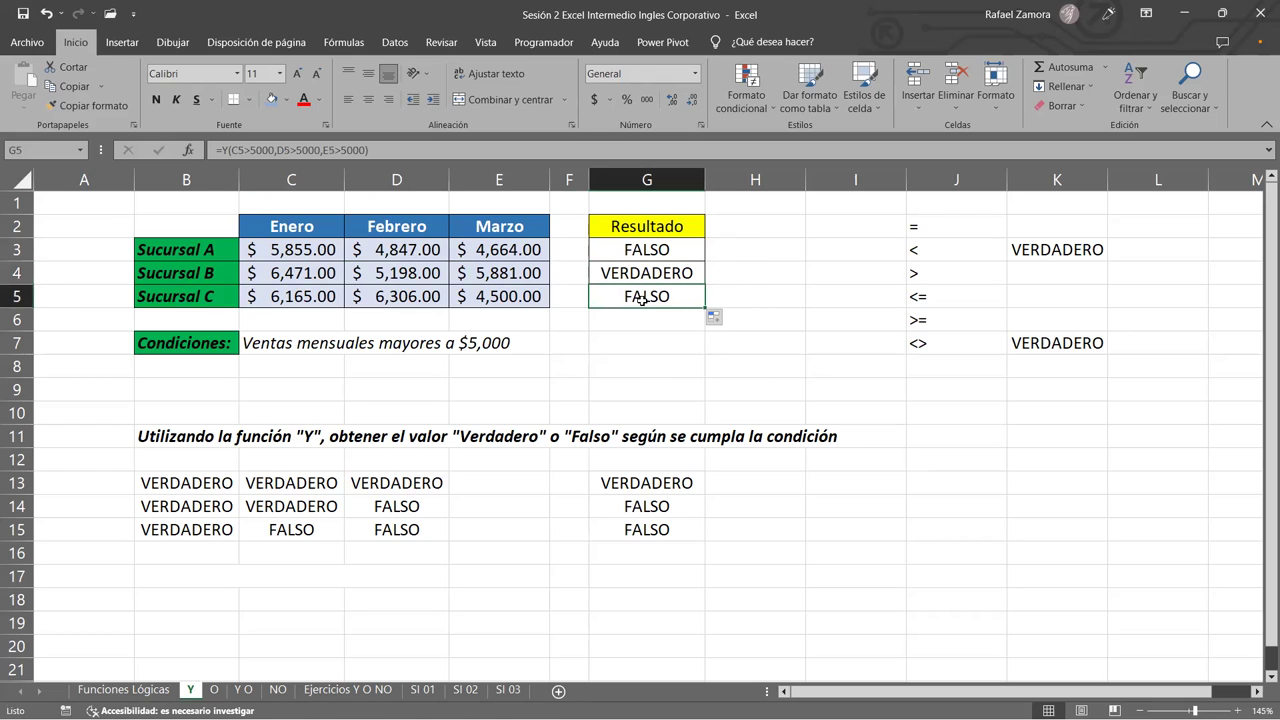
left_click(289, 296)
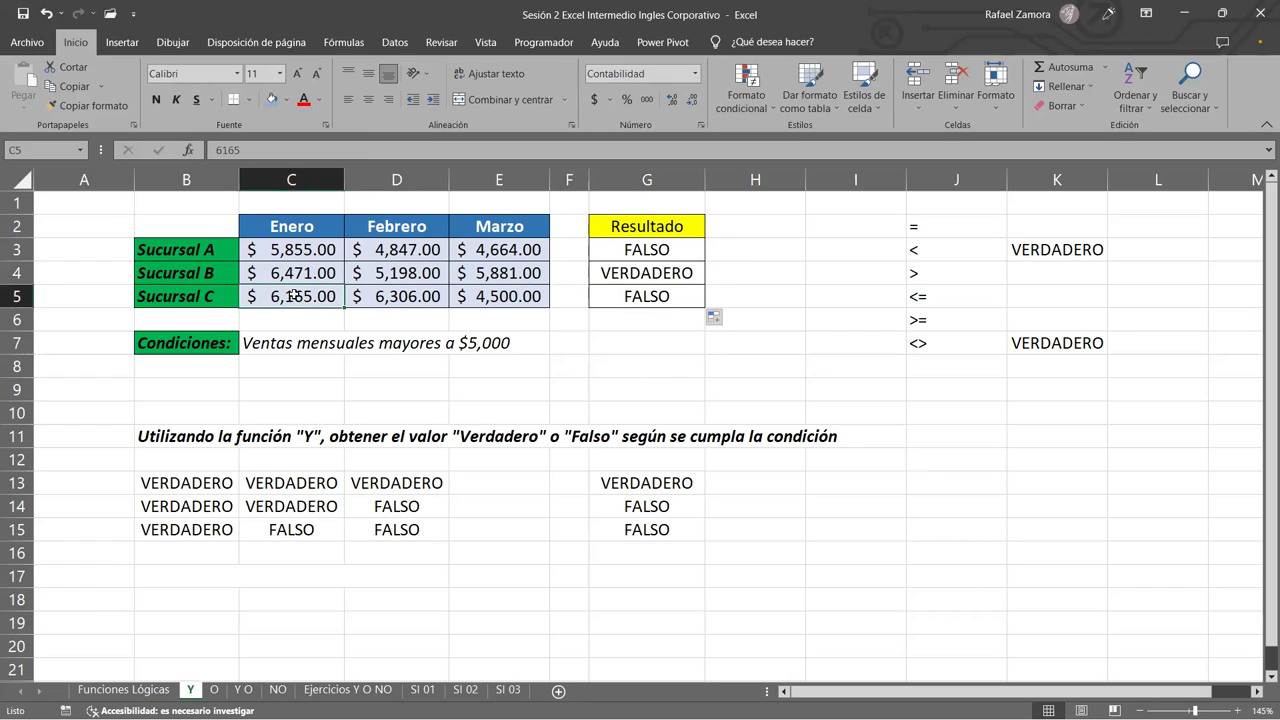
left_click(408, 293)
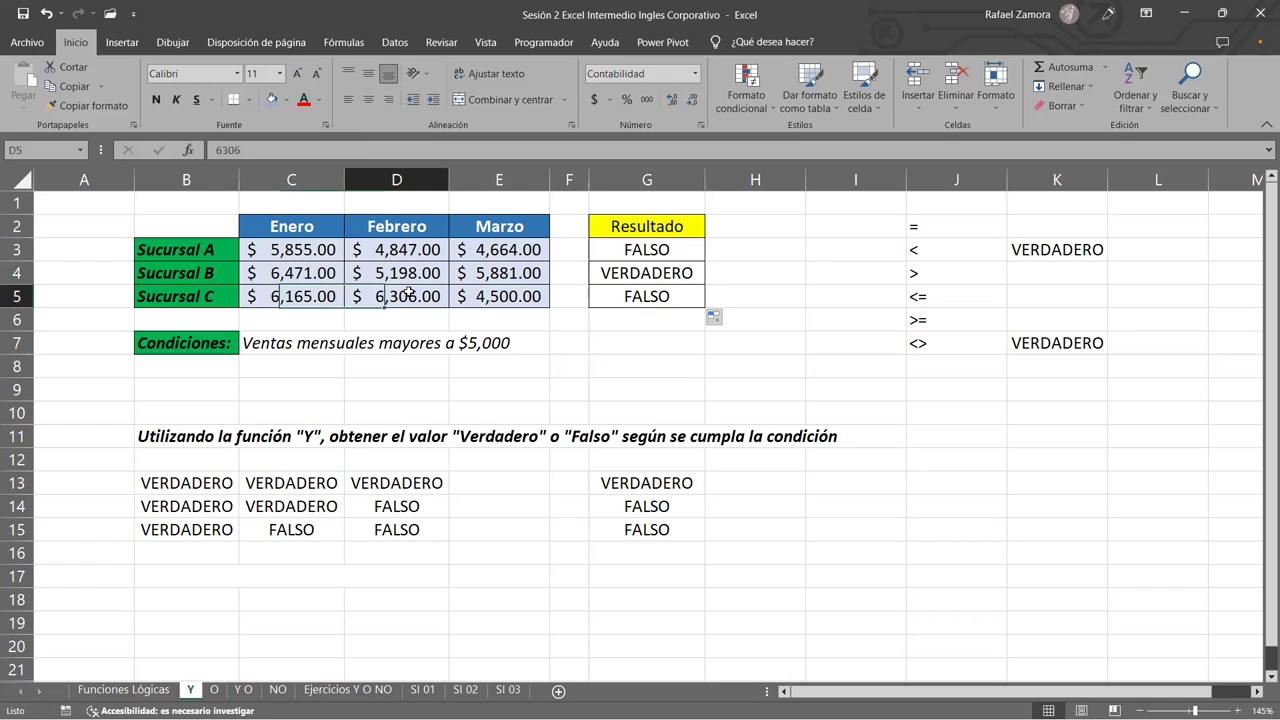
left_click(521, 296)
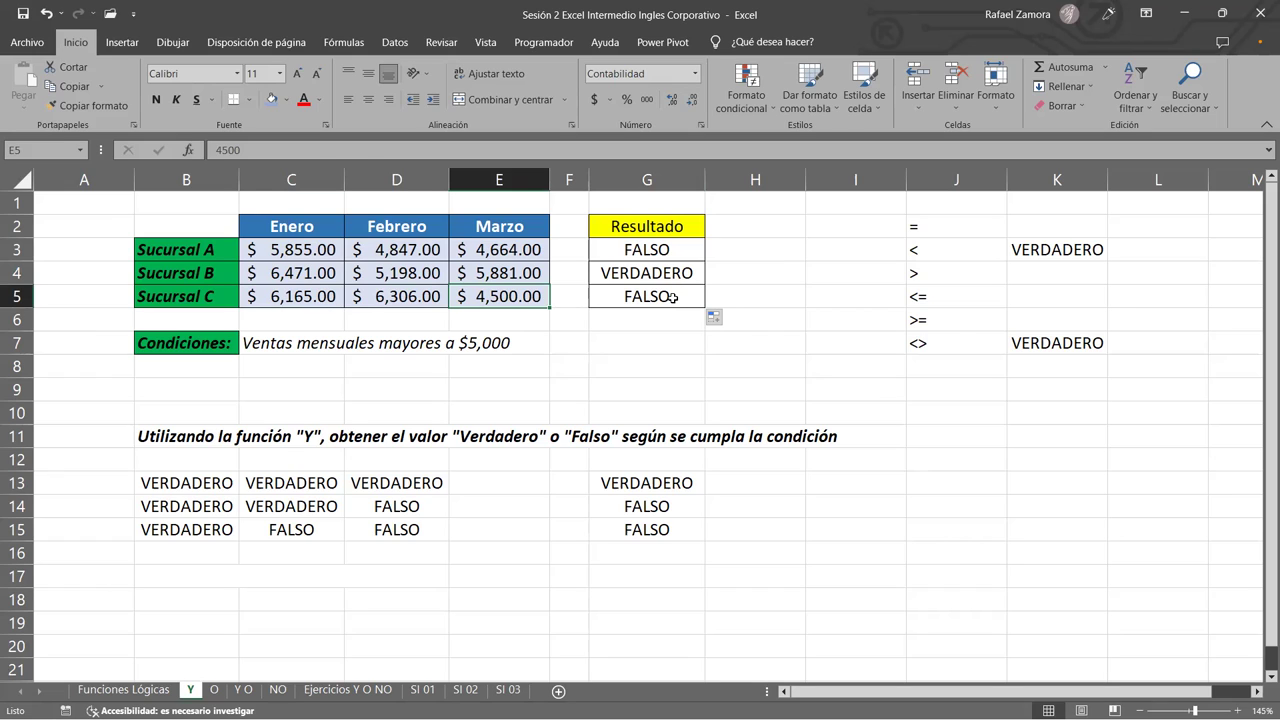
left_click(677, 297)
left_click(754, 255)
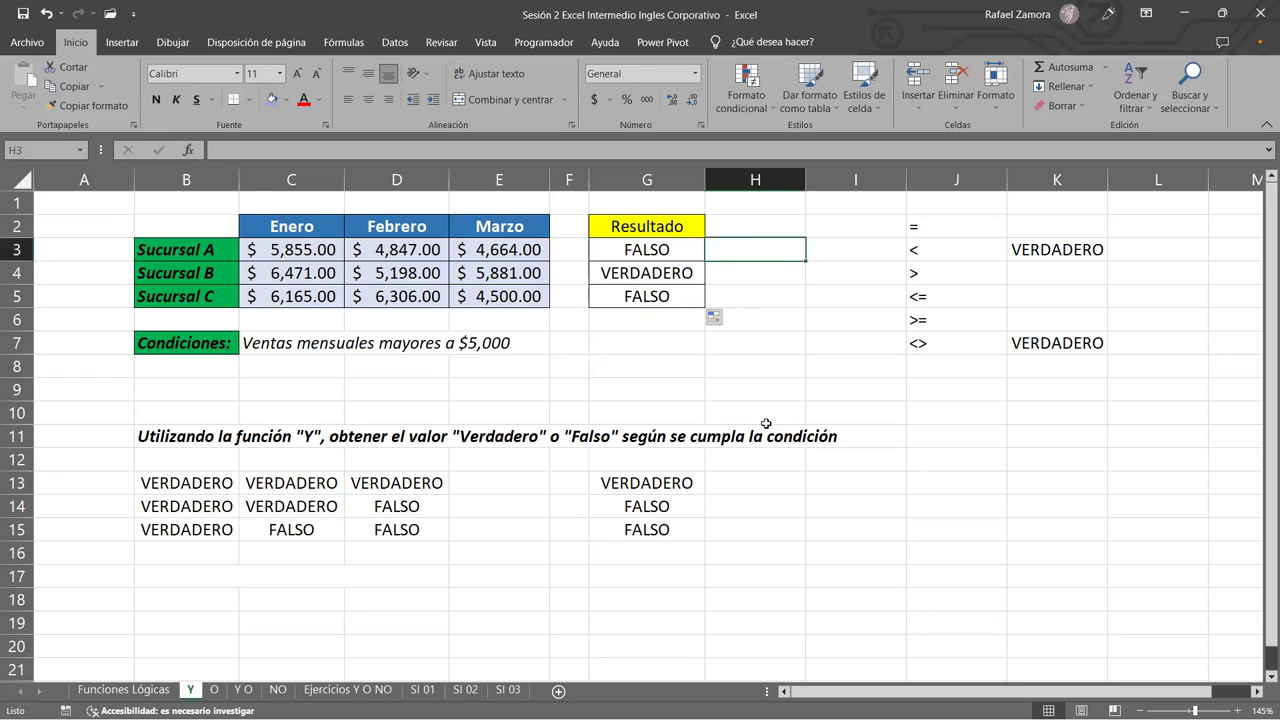
left_click(717, 360)
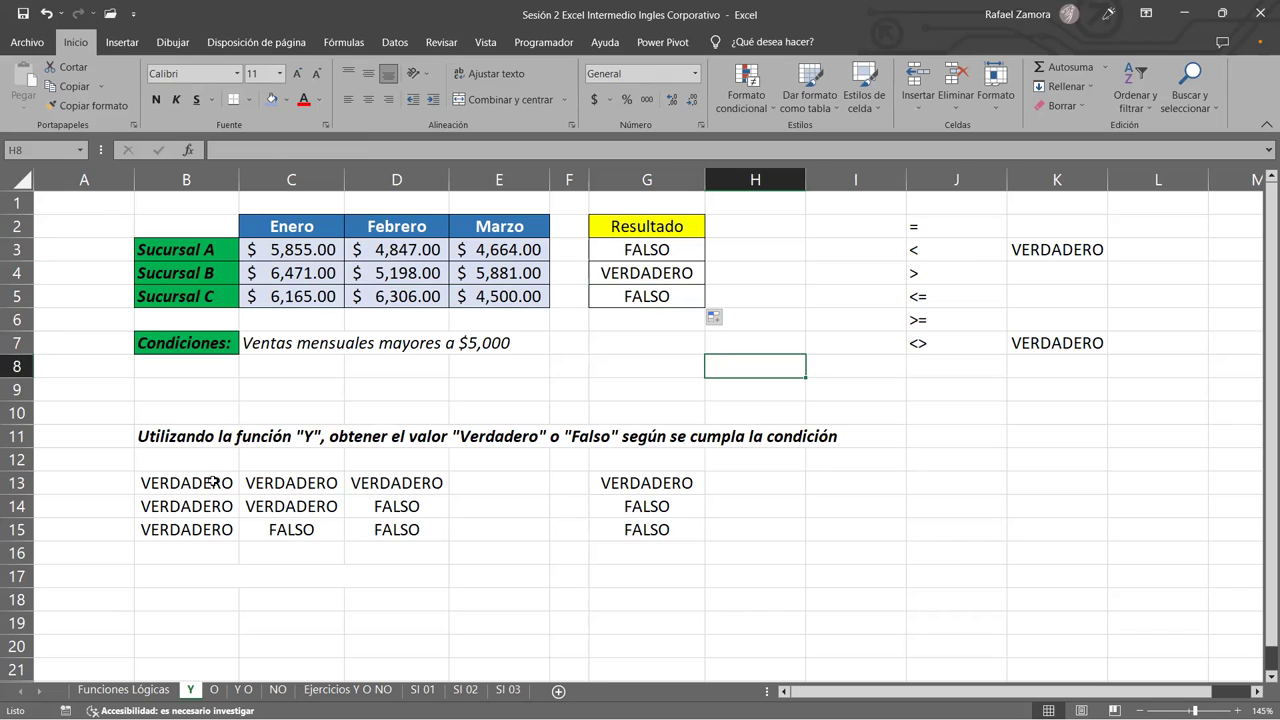
left_click_drag(210, 480, 681, 540)
left_click(625, 553)
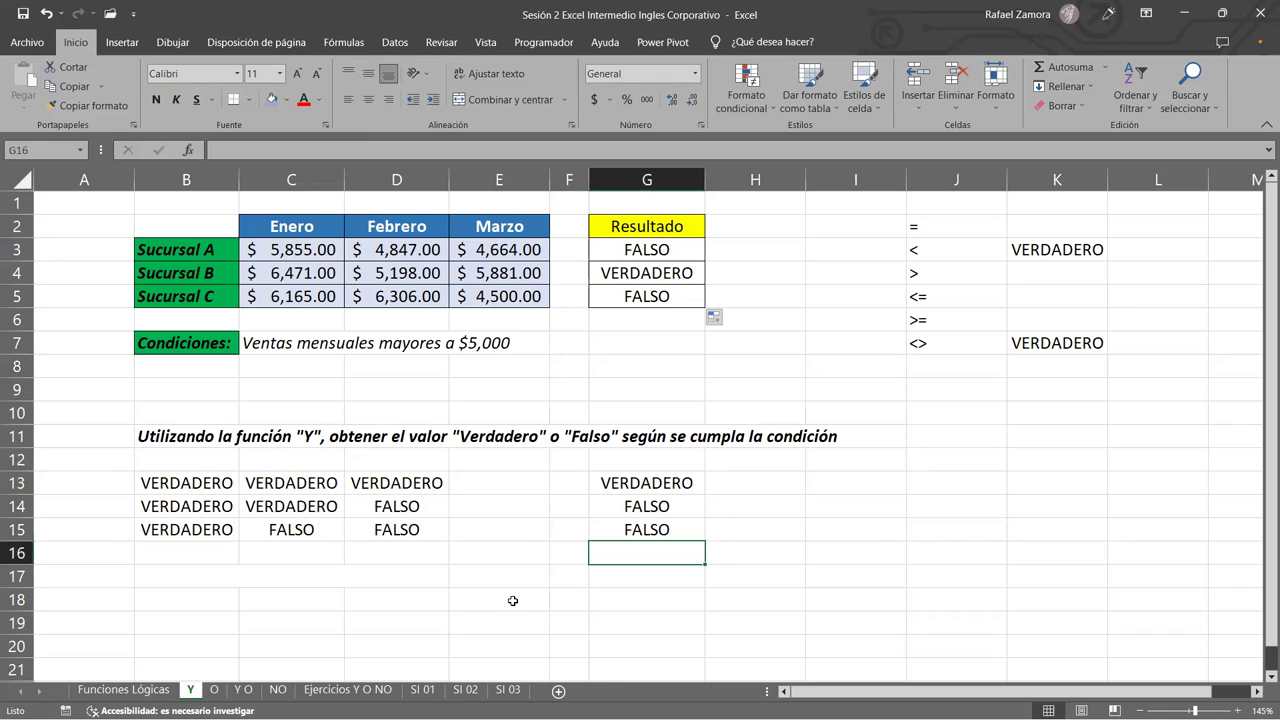
left_click(509, 504)
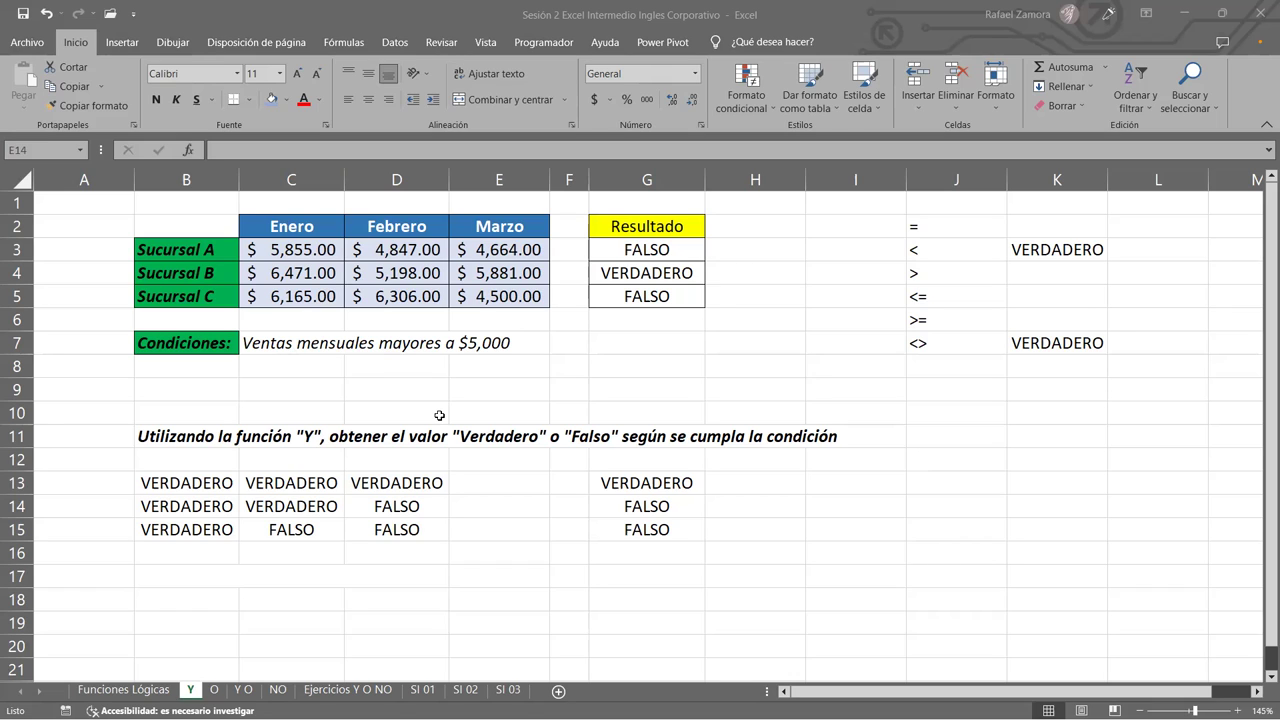
left_click(222, 10)
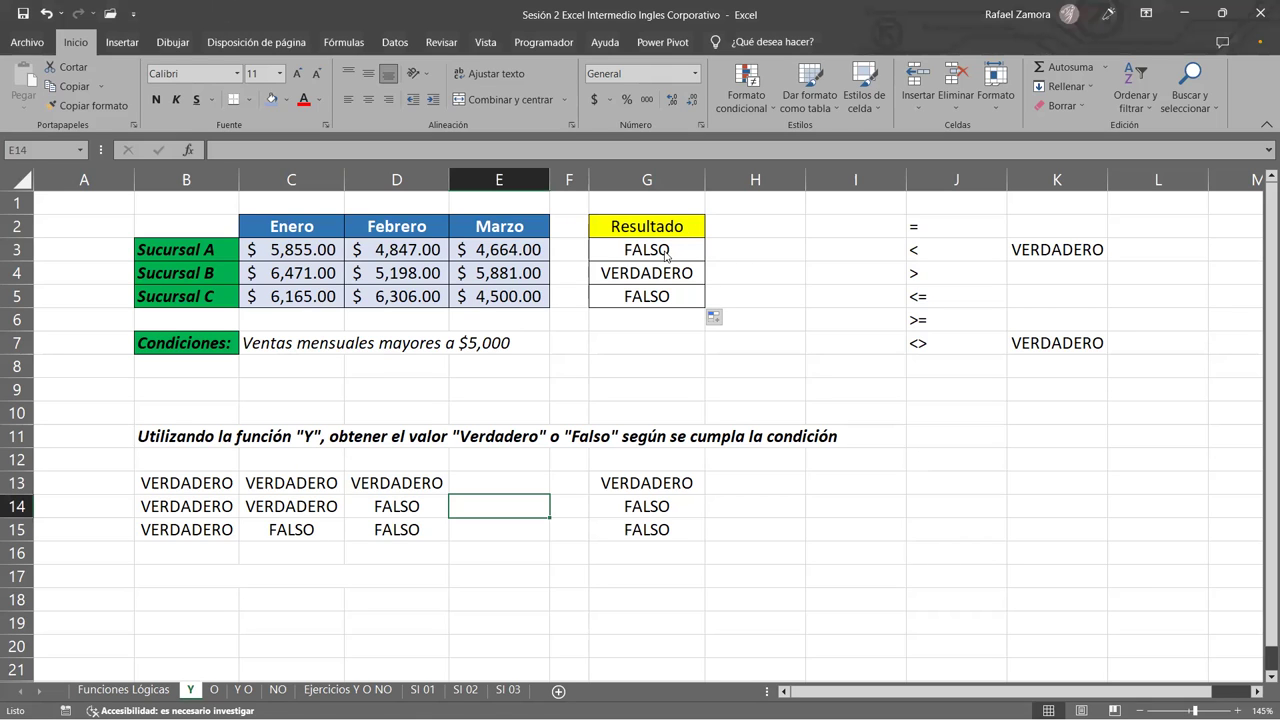
left_click(767, 260)
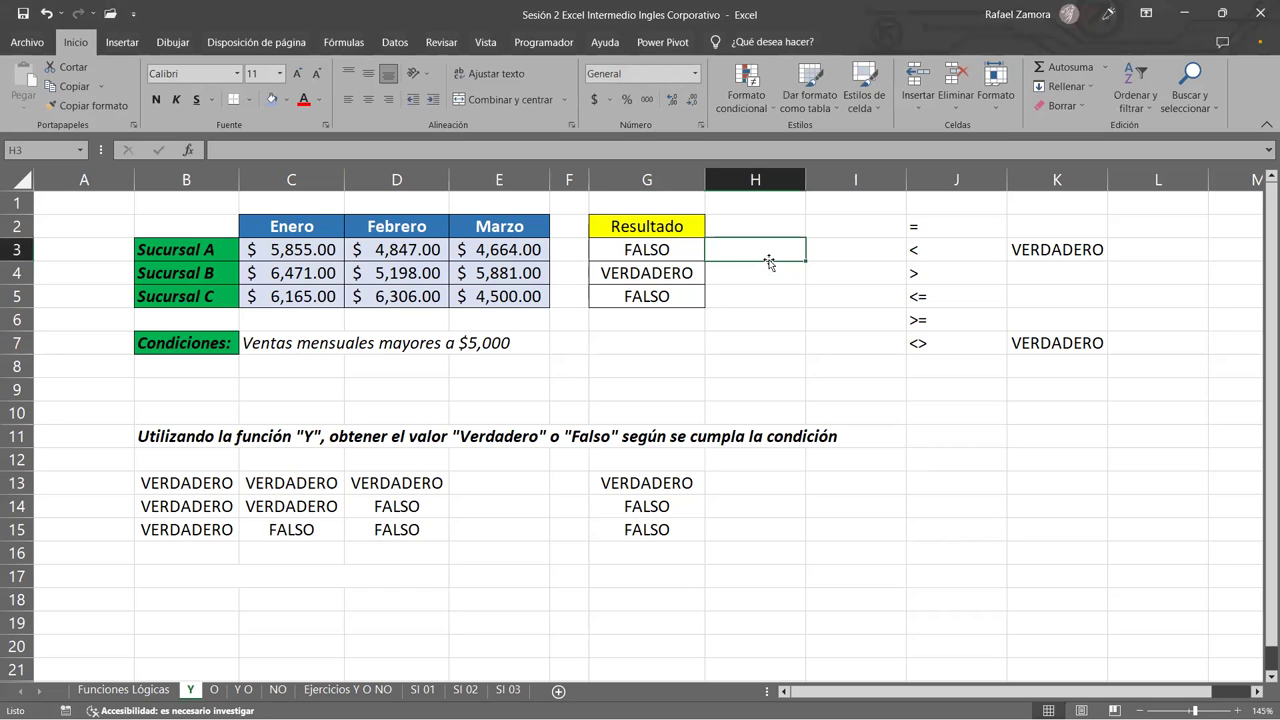
type("=")
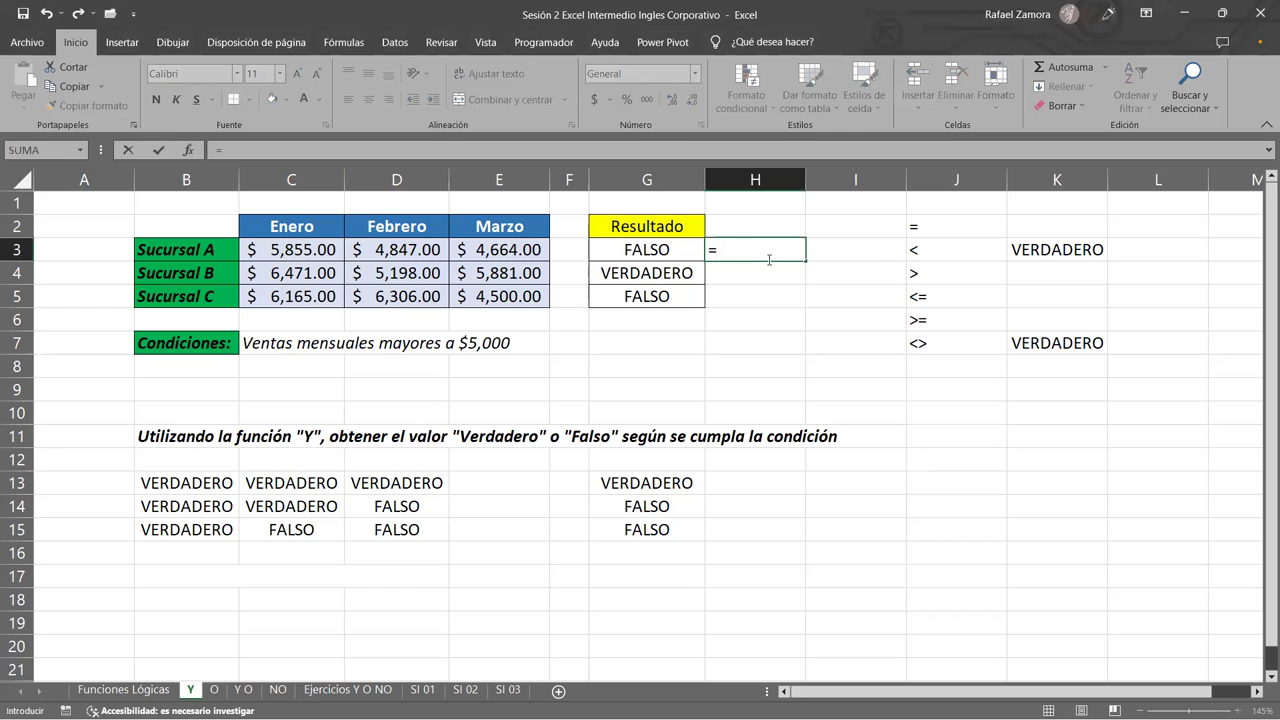
type("Y(")
left_click_drag(304, 249, 500, 249)
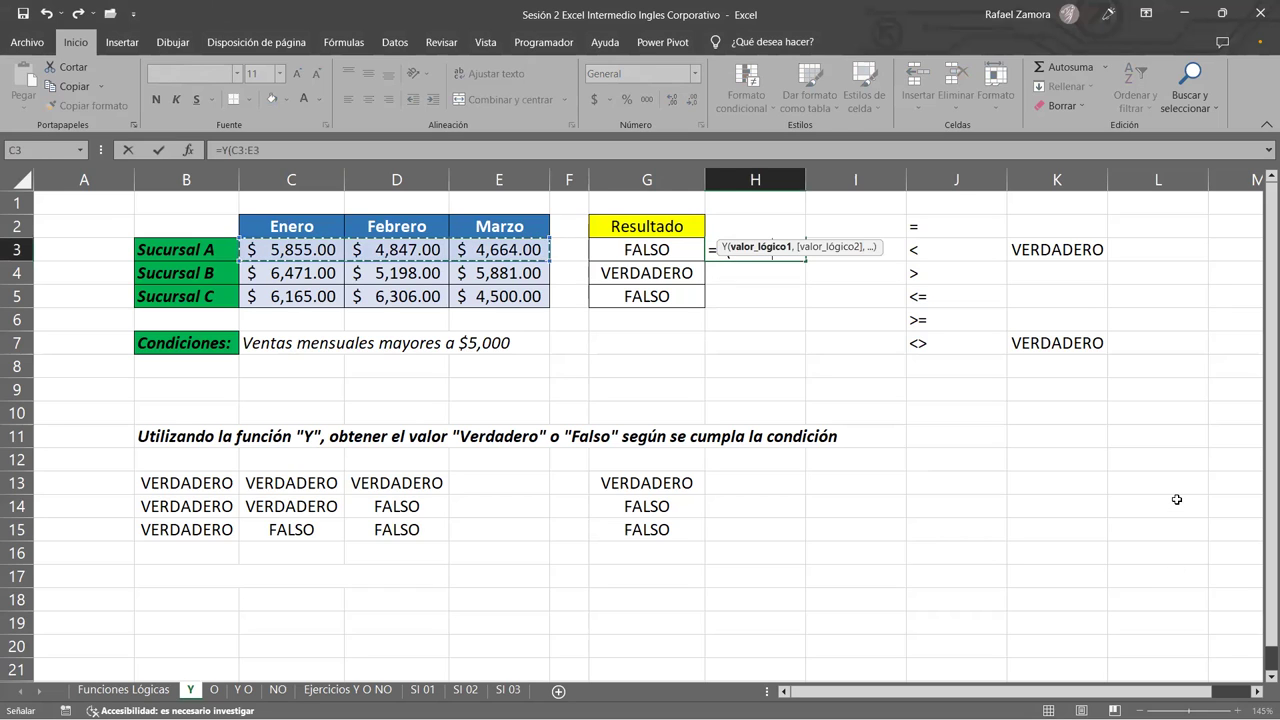
type(">500")
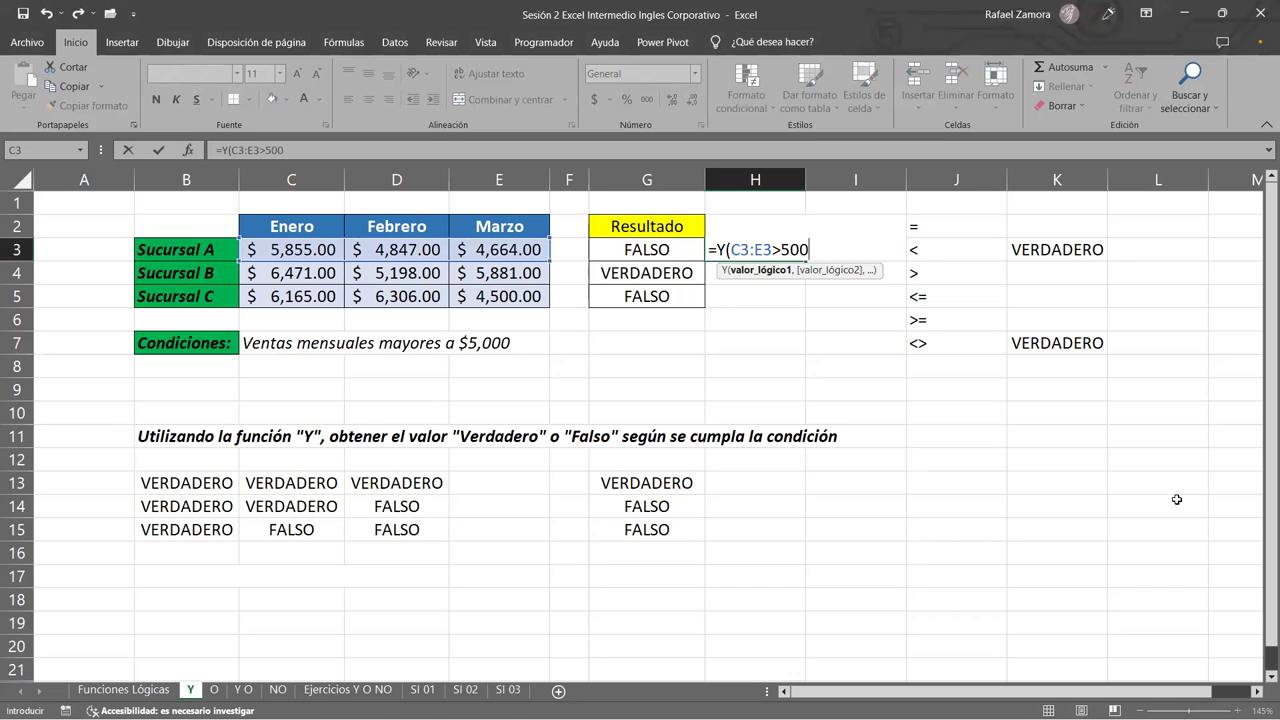
type("0")
right_click(1152, 500)
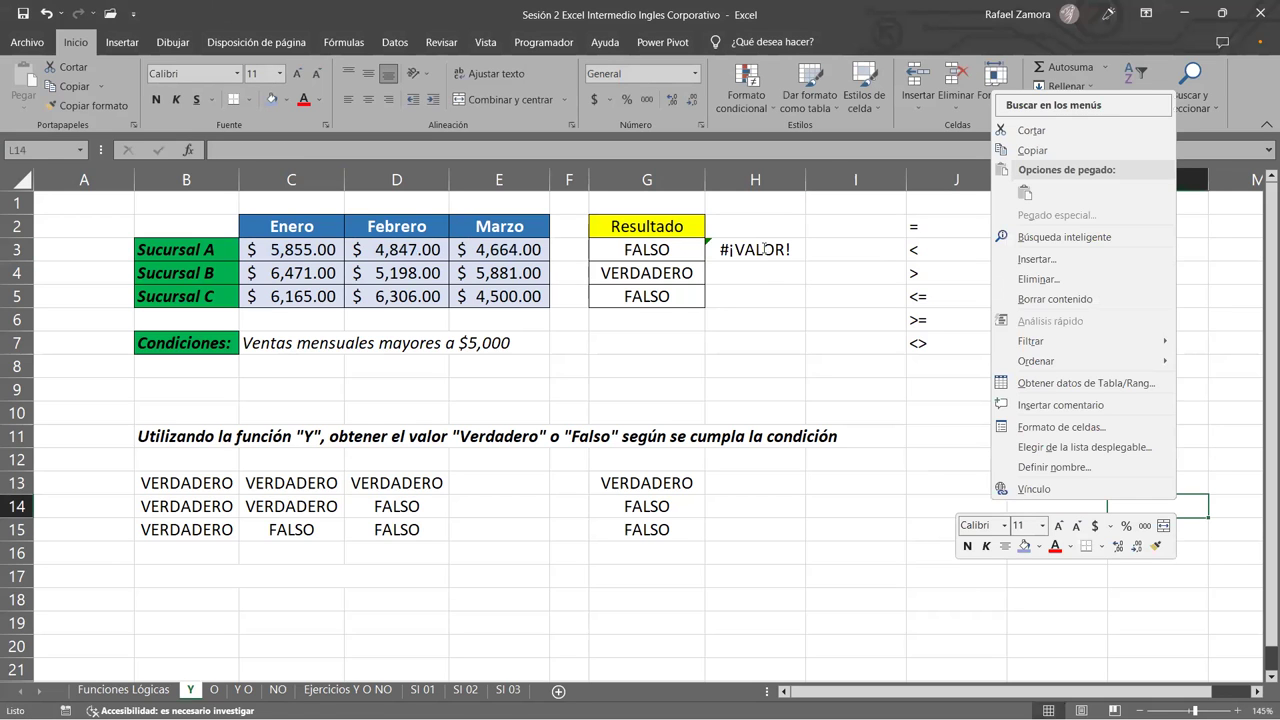
double_click(762, 250)
left_click_drag(731, 250, 772, 250)
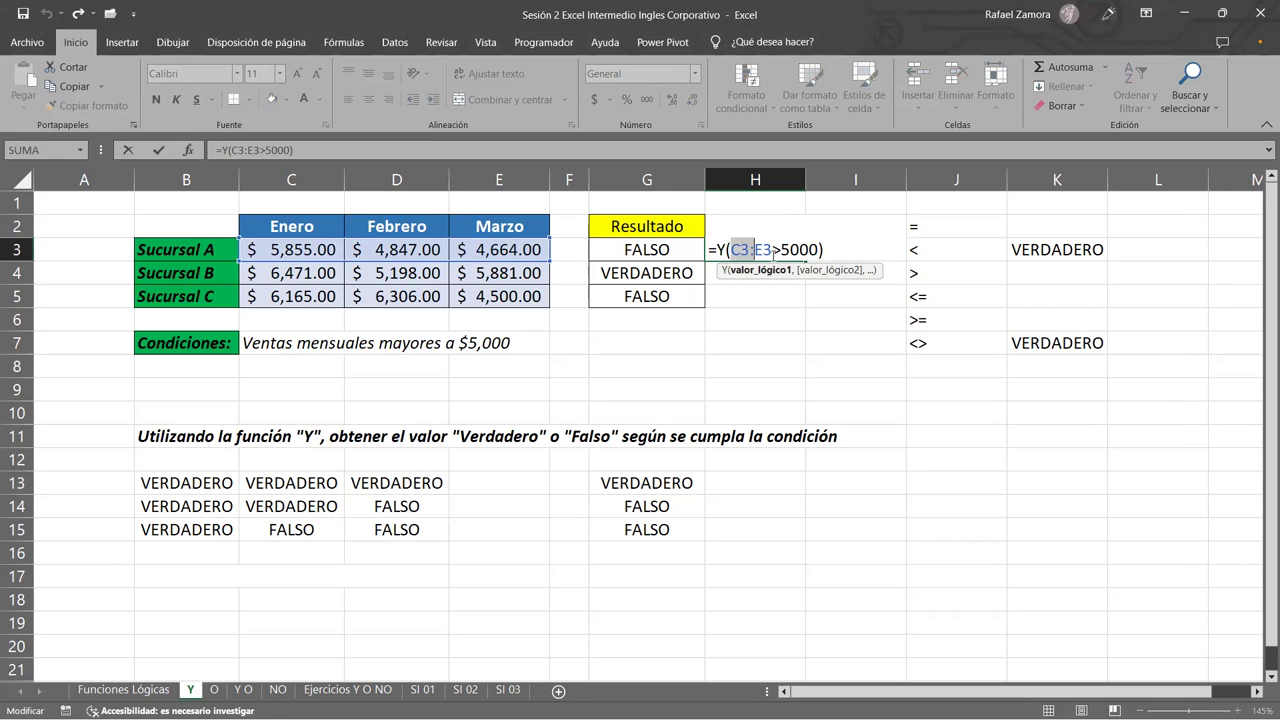
left_click(821, 250)
left_click_drag(733, 249, 773, 250)
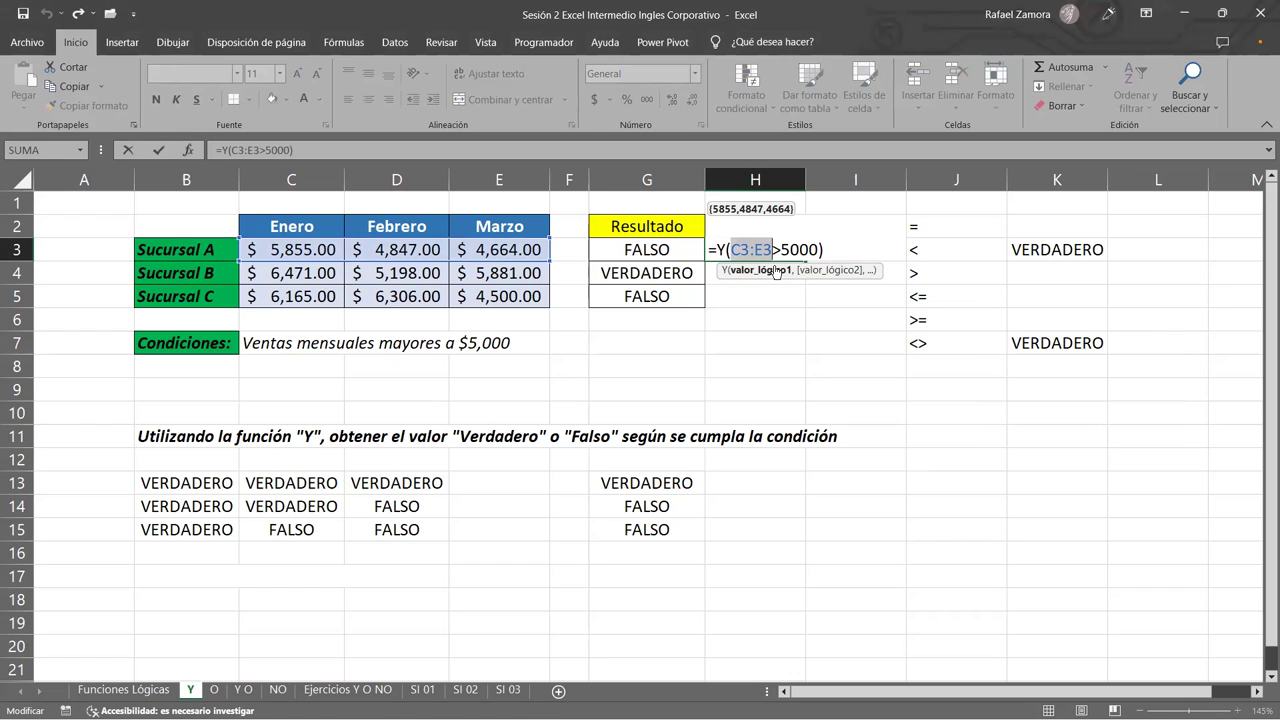
left_click(751, 249)
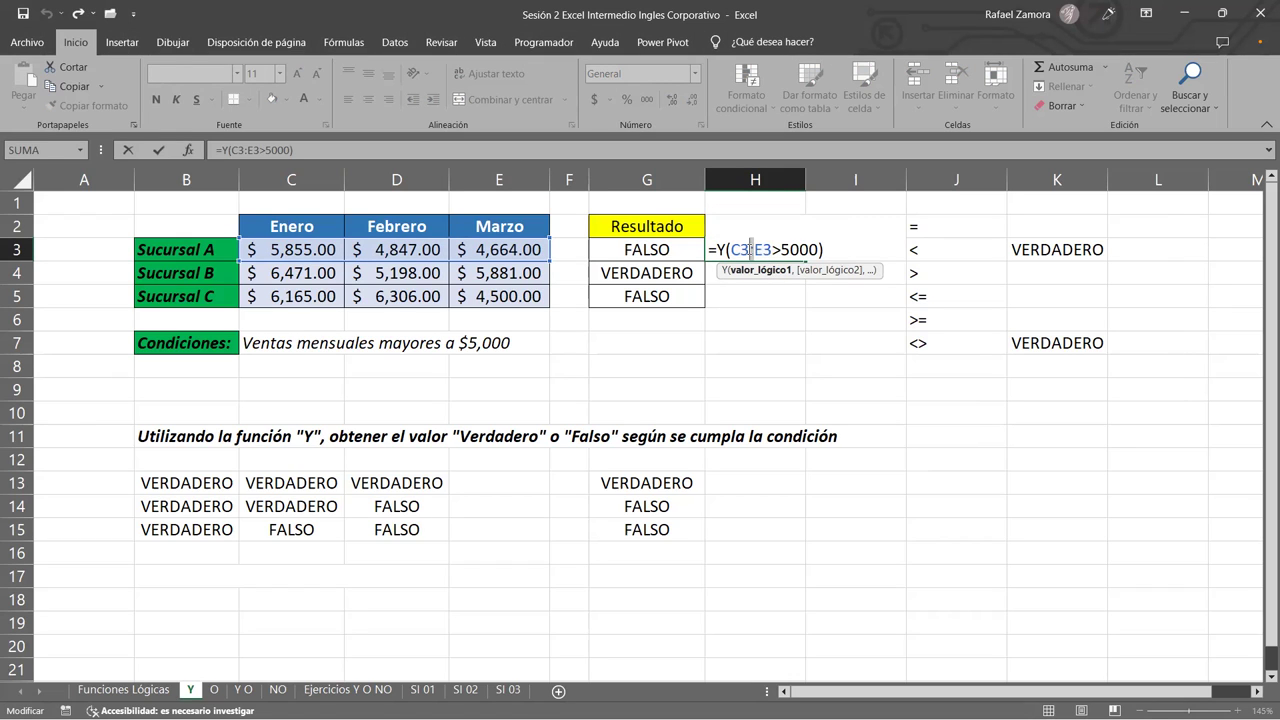
left_click_drag(738, 249, 773, 249)
left_click(766, 249)
left_click_drag(773, 250, 733, 251)
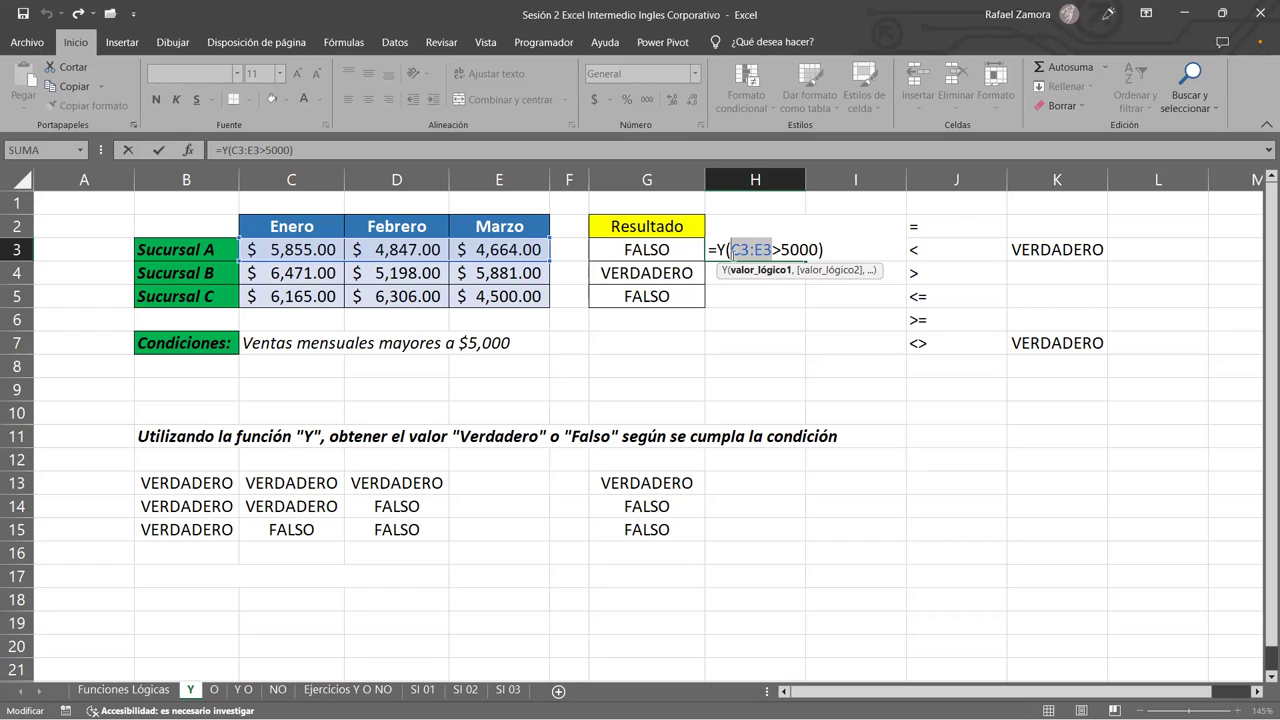
left_click(733, 251)
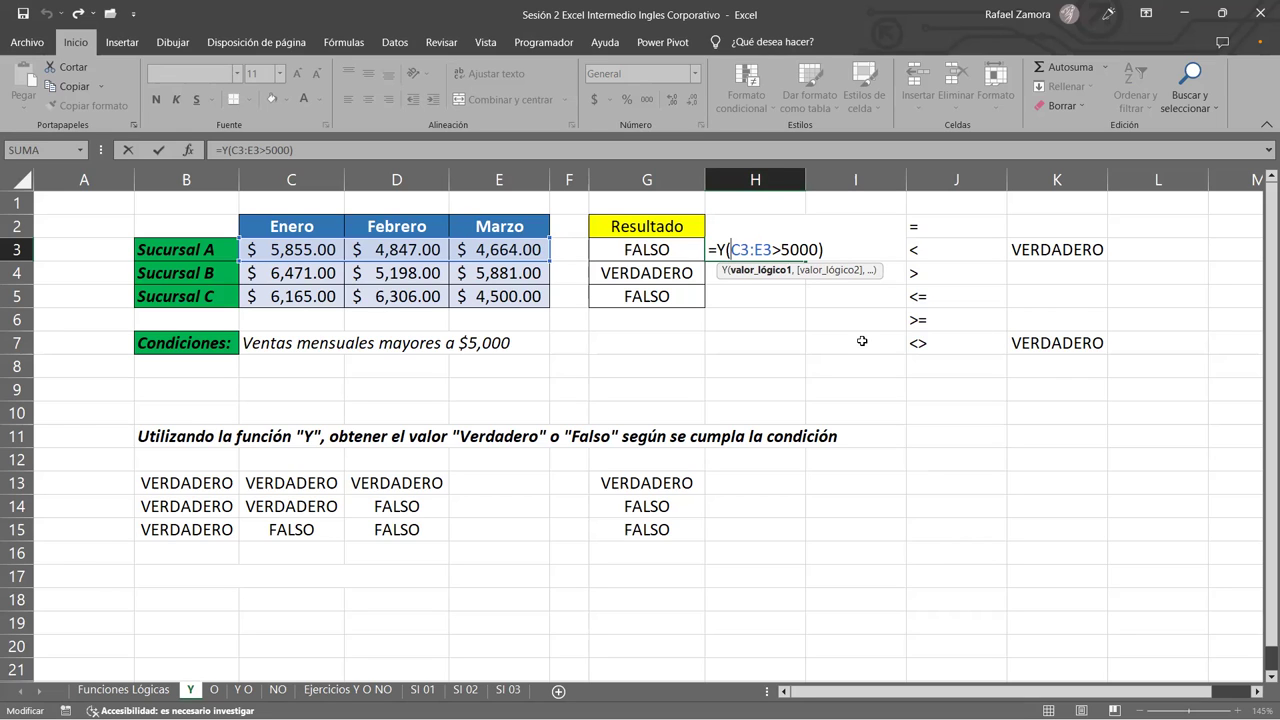
key("ctrl+Return")
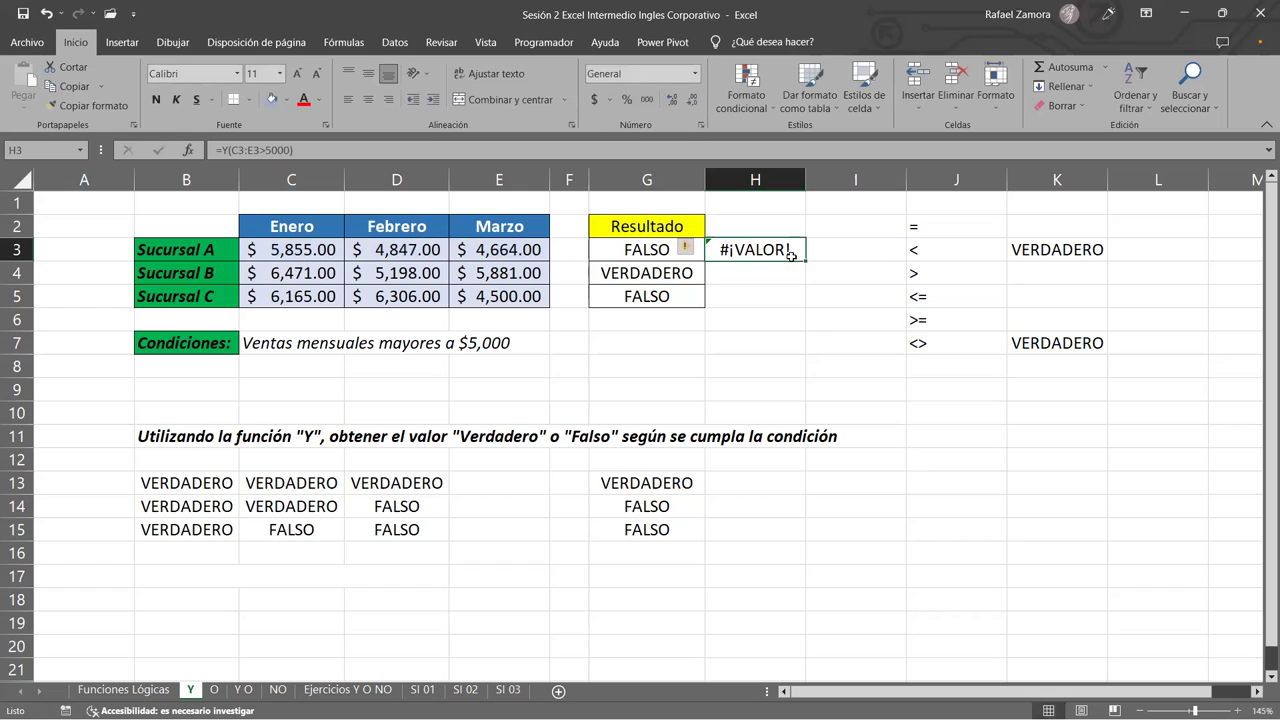
key("Delete")
left_click(732, 318)
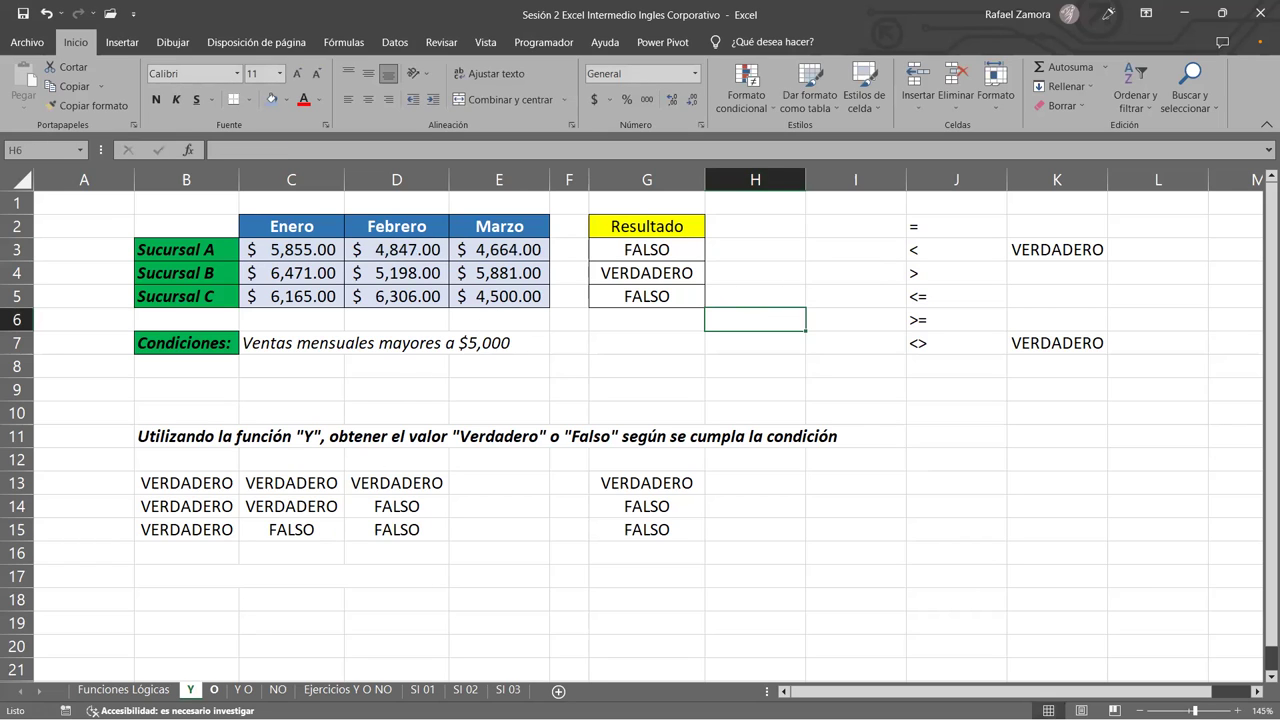
left_click(214, 690)
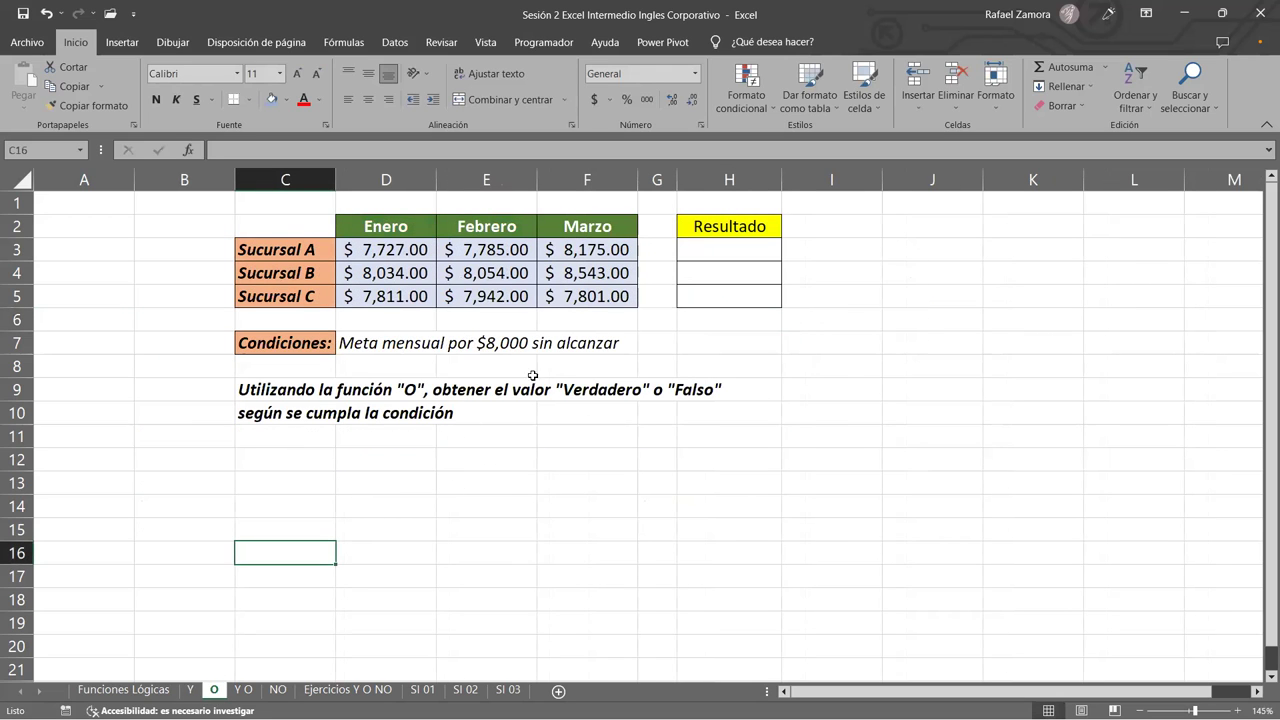
left_click(189, 690)
left_click(228, 484)
left_click_drag(228, 484, 640, 530)
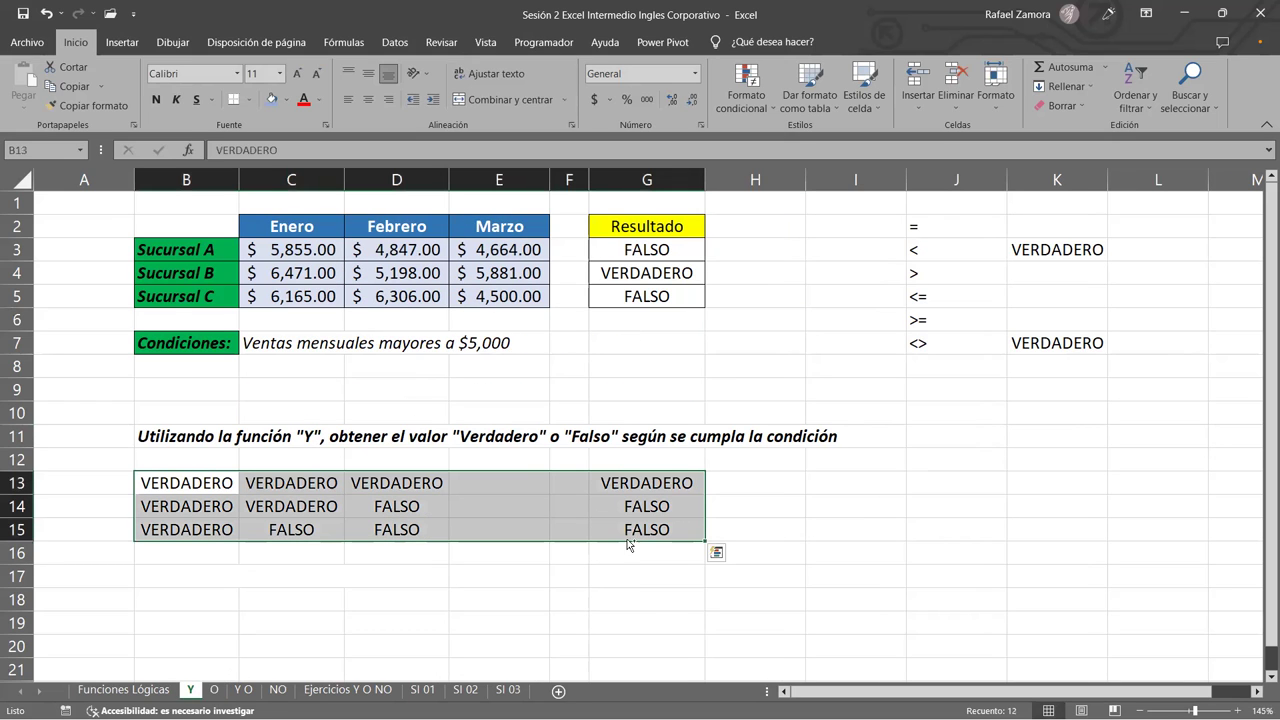
key("ctrl+c")
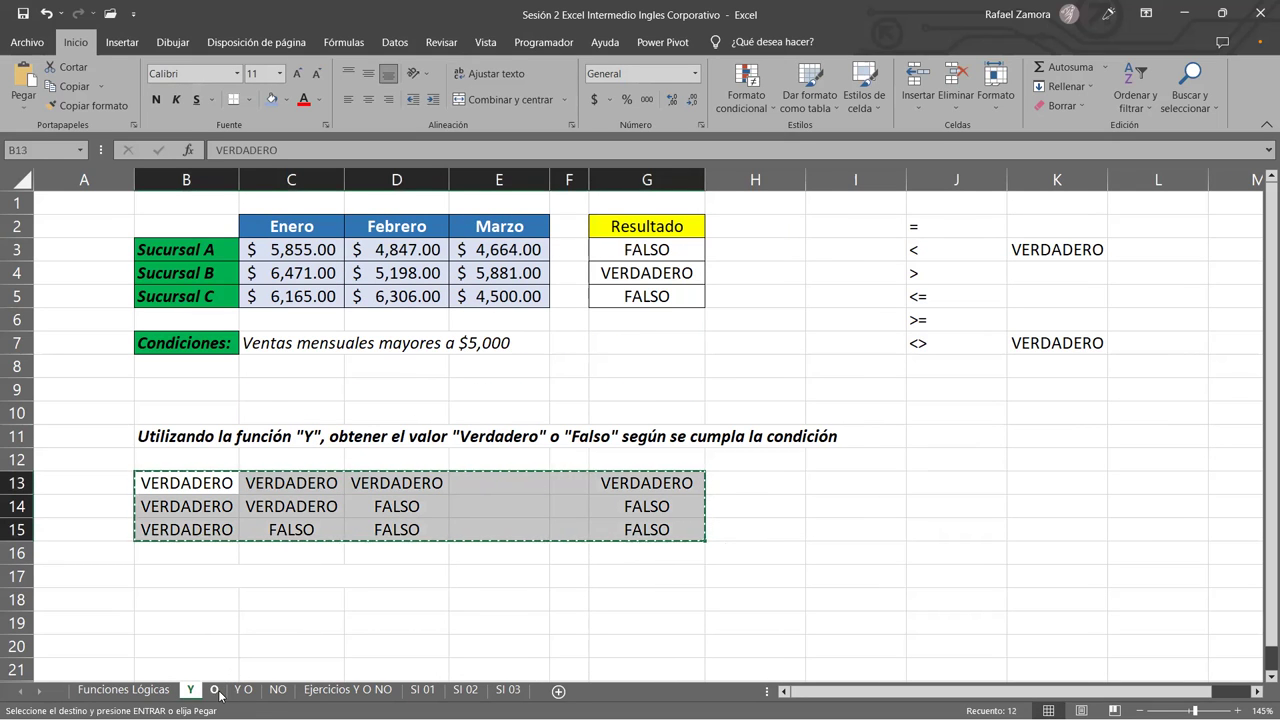
left_click(213, 690)
left_click(228, 484)
left_click(256, 487)
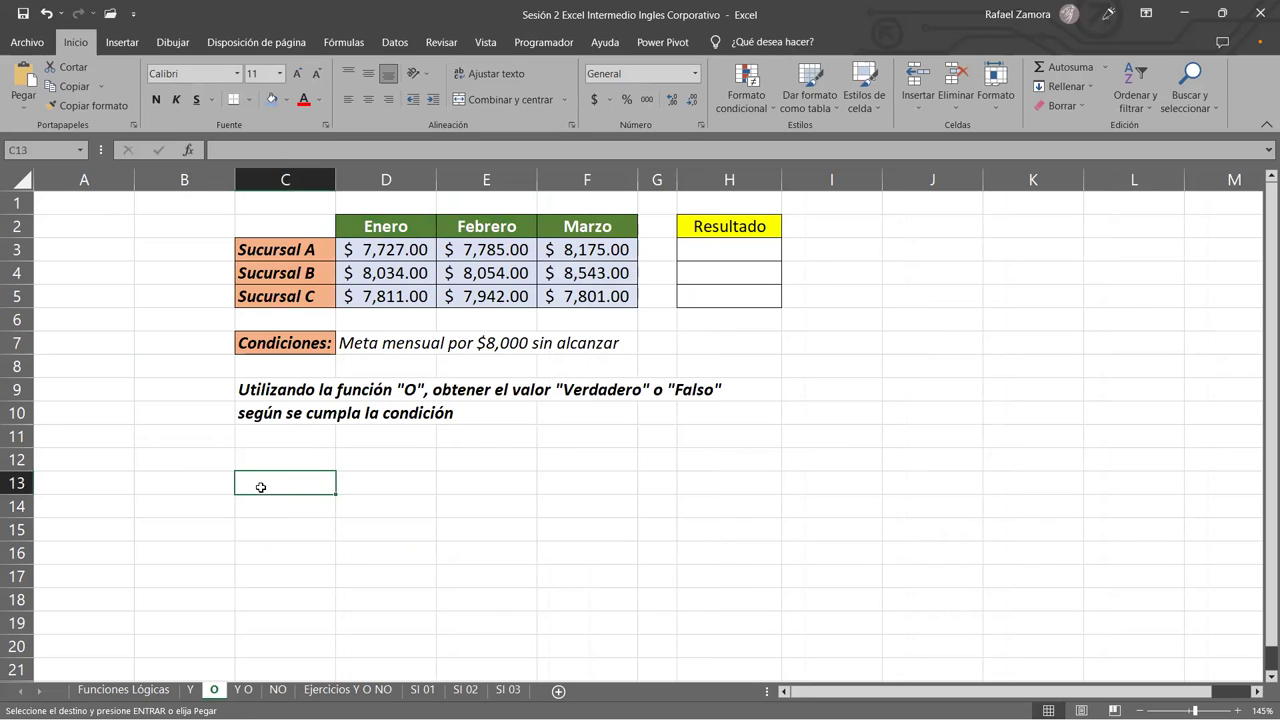
key("ctrl+v")
left_click(652, 571)
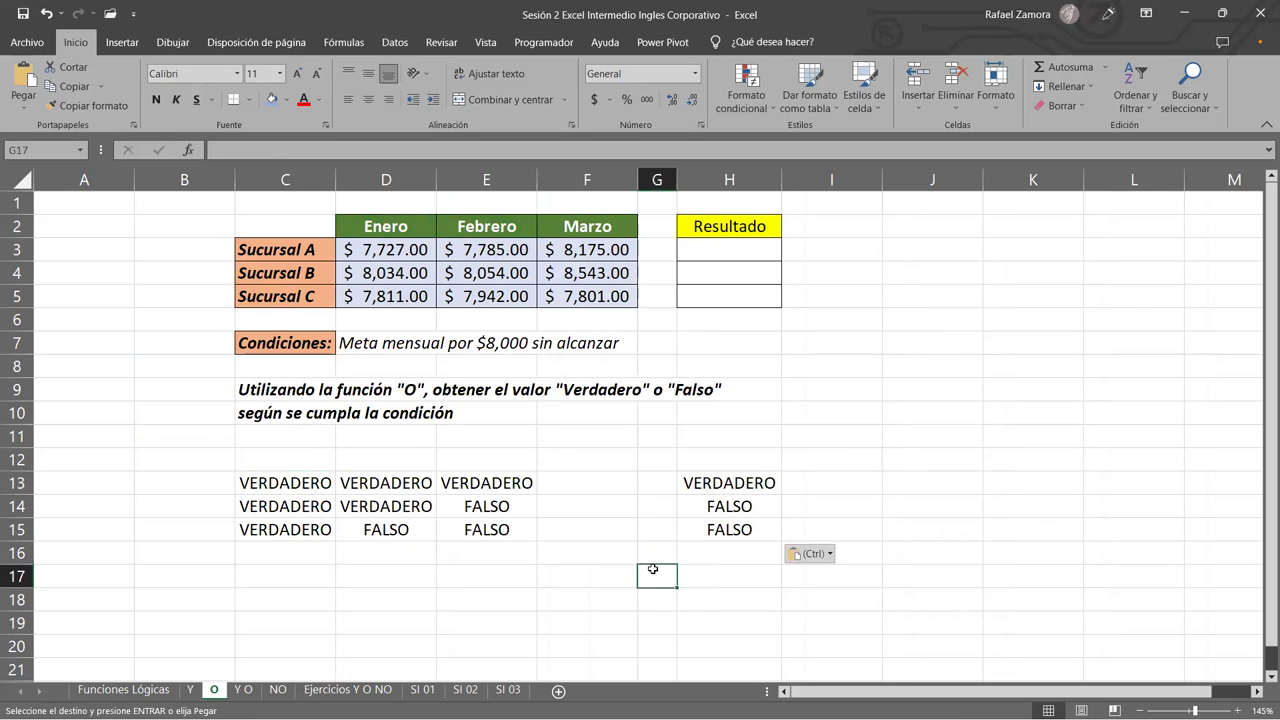
left_click(734, 484)
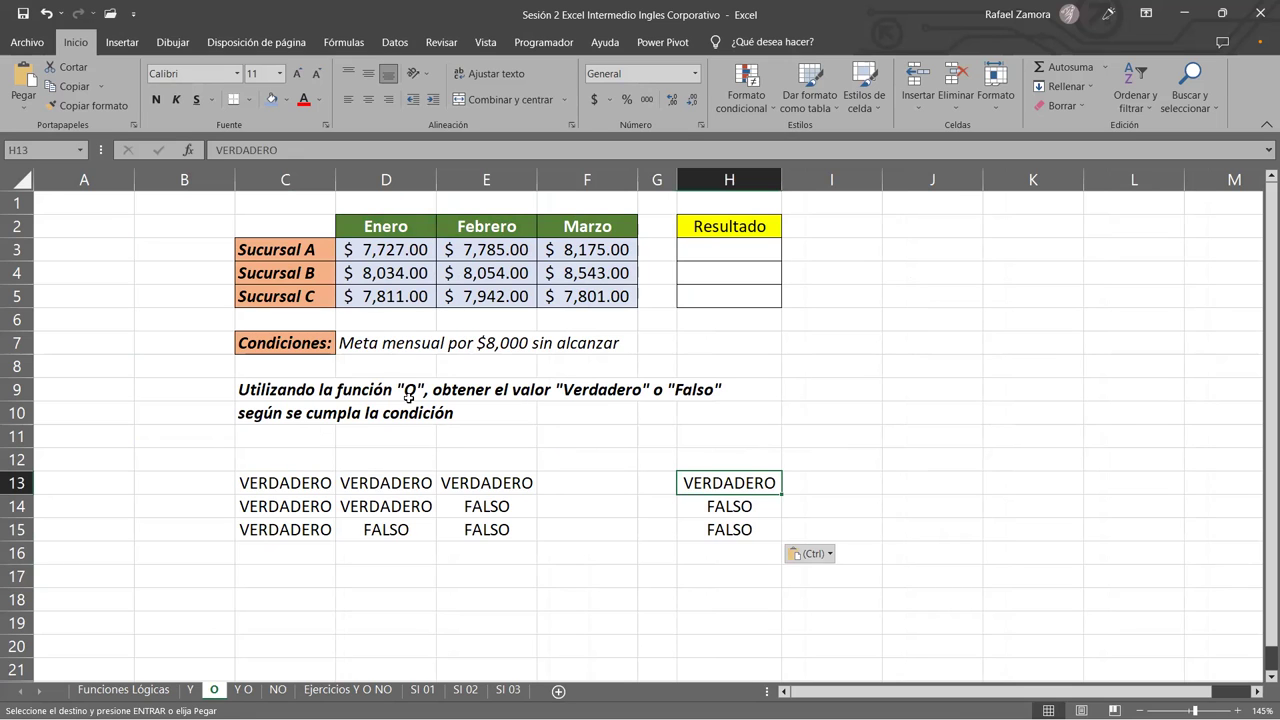
left_click(124, 690)
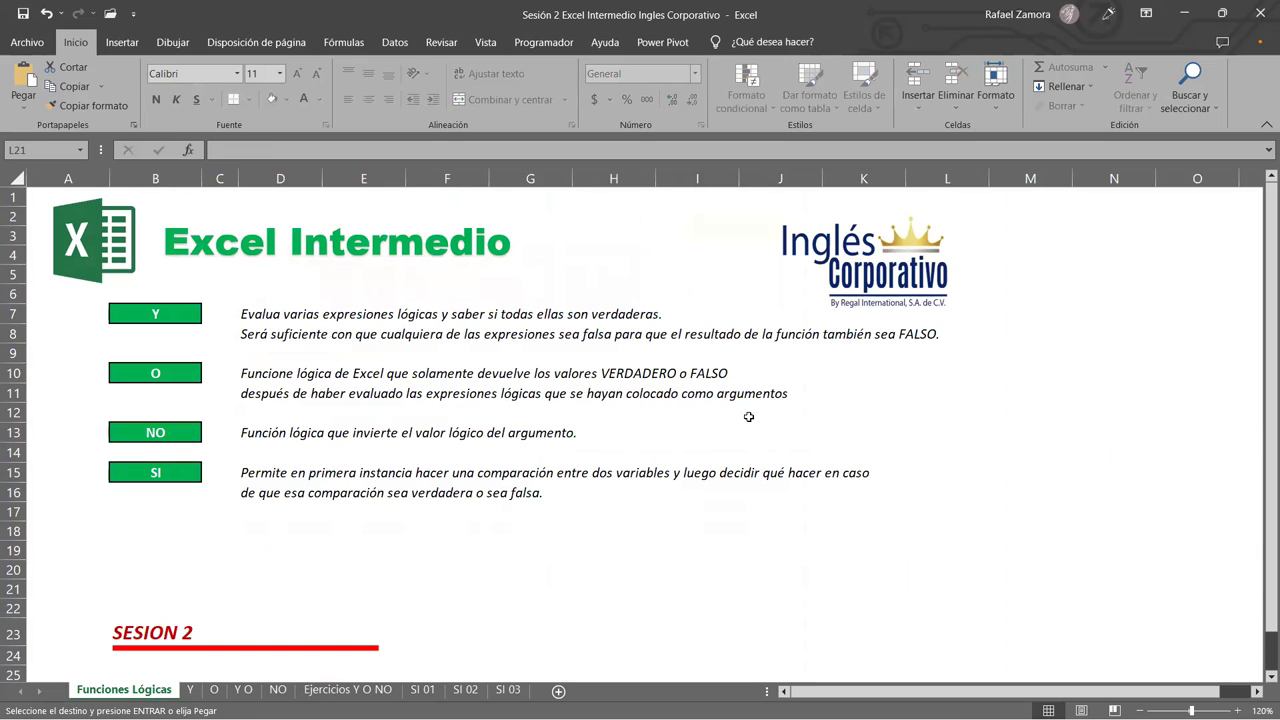
left_click(213, 689)
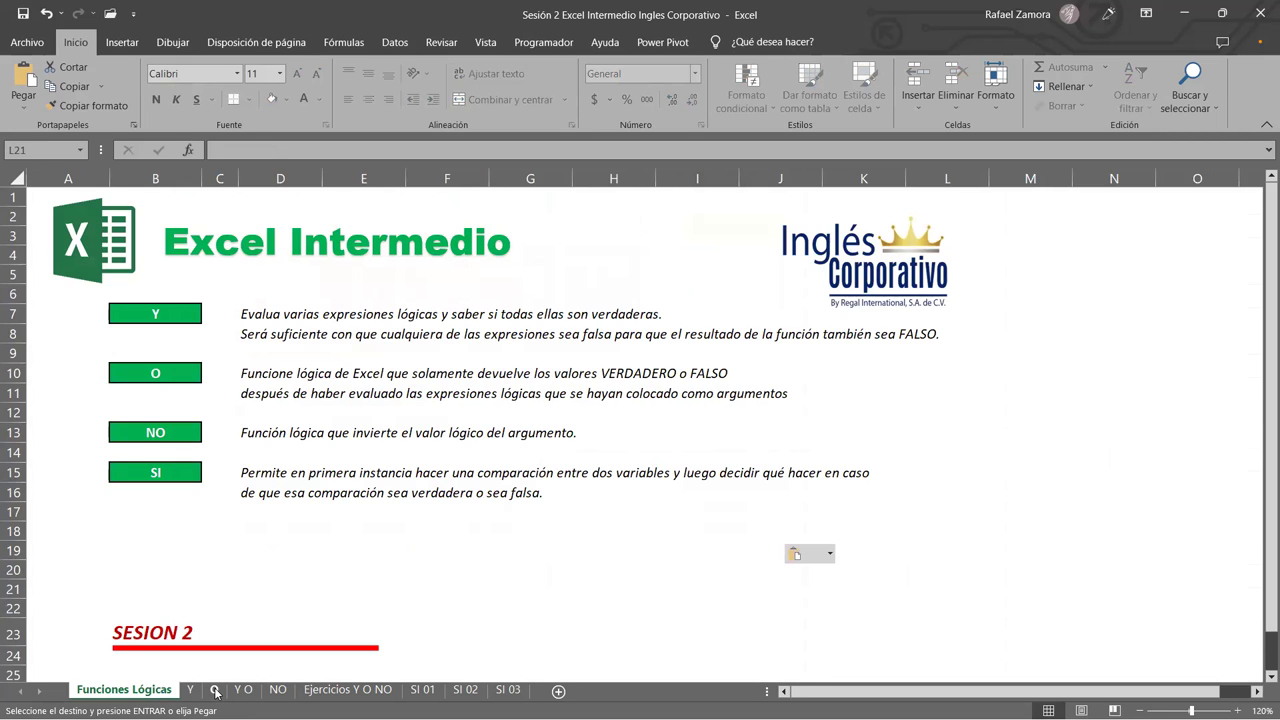
left_click(300, 483)
left_click(376, 476)
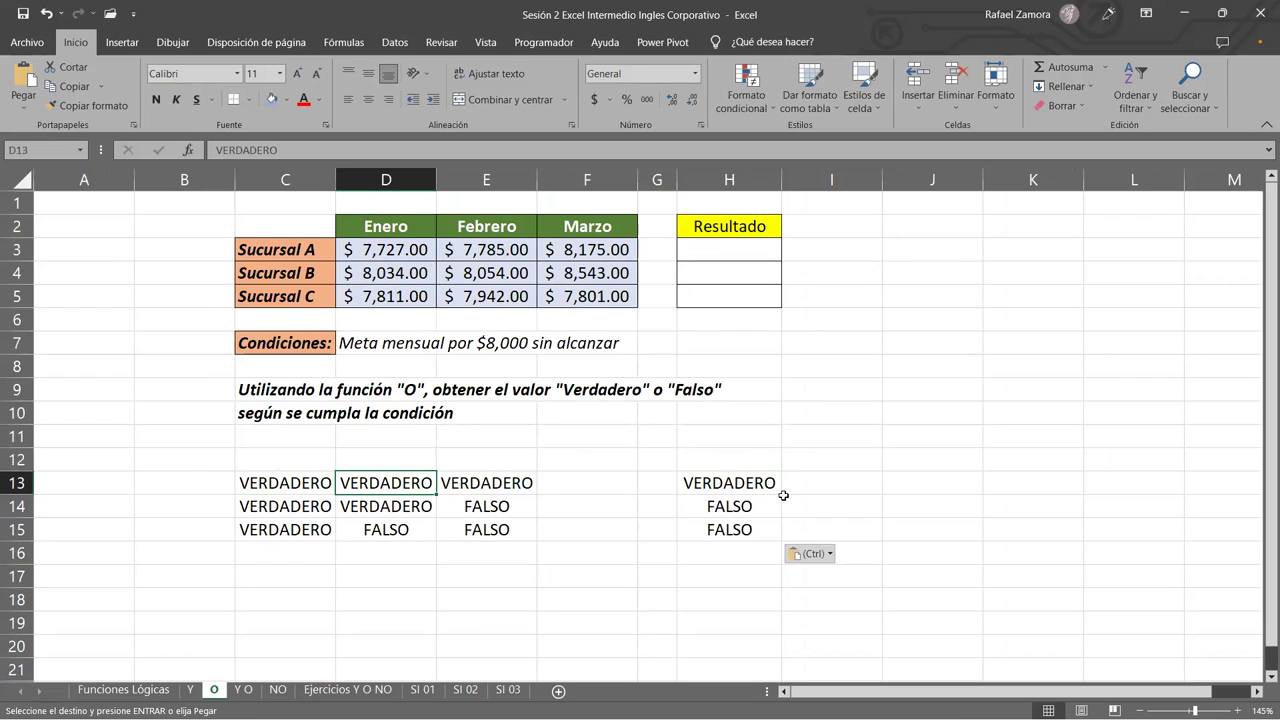
key("Left")
key("Right")
key("Right")
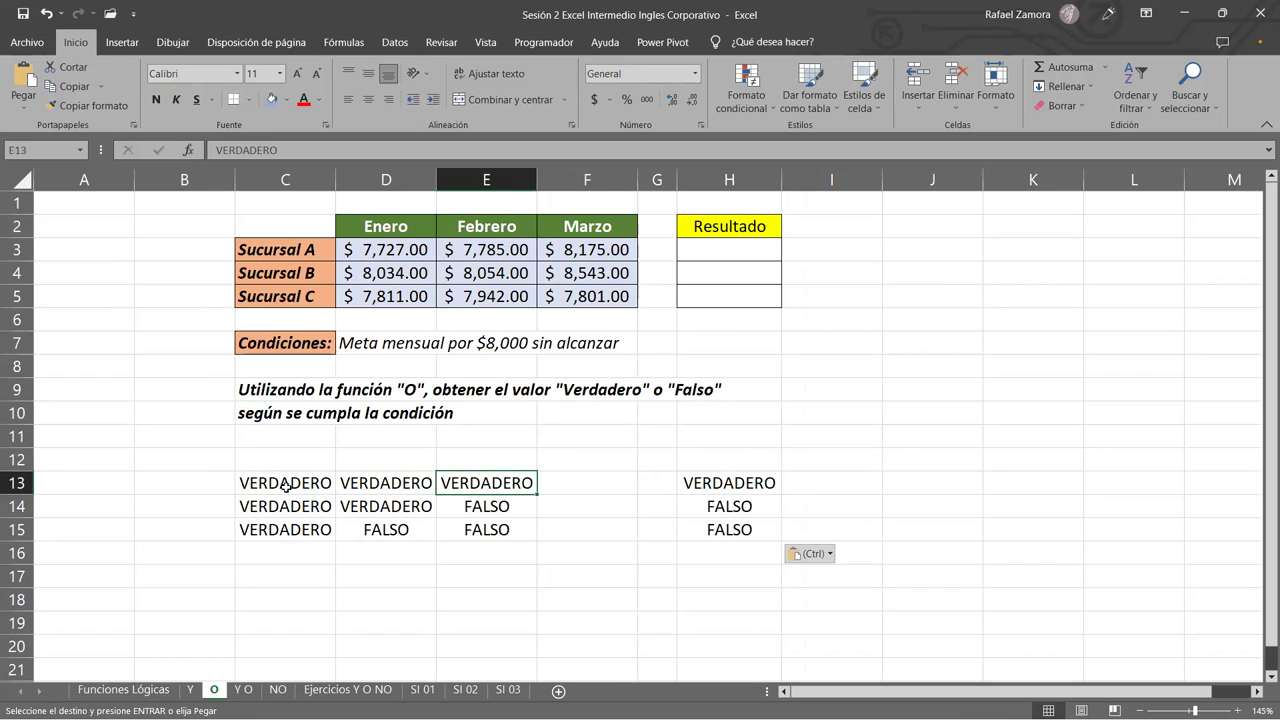
left_click_drag(285, 484, 510, 485)
left_click(738, 488)
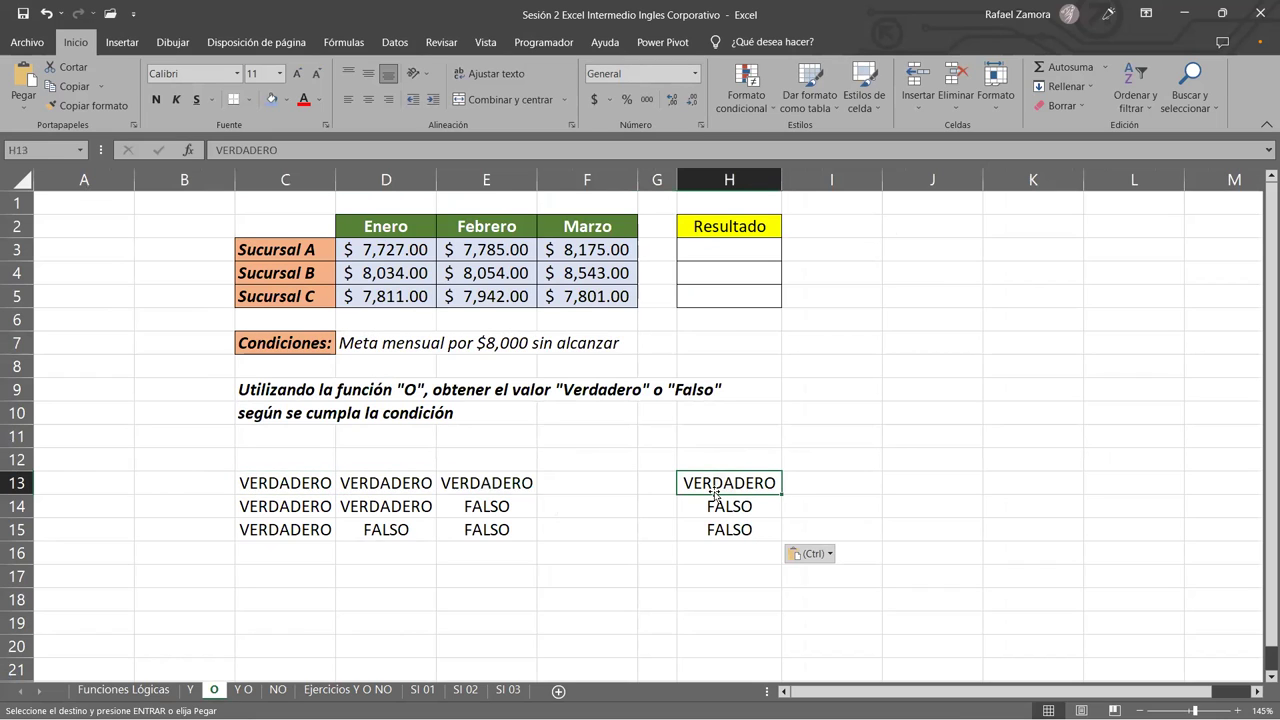
left_click(290, 510)
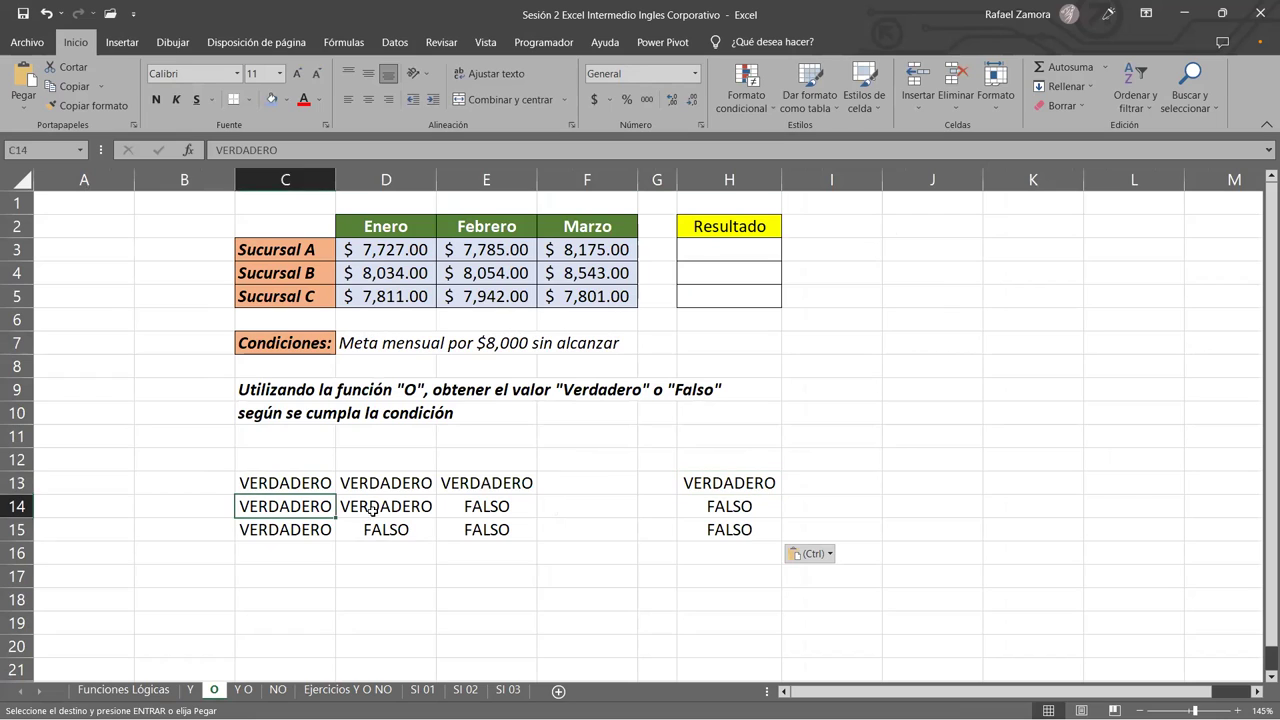
left_click(372, 509)
left_click(458, 510)
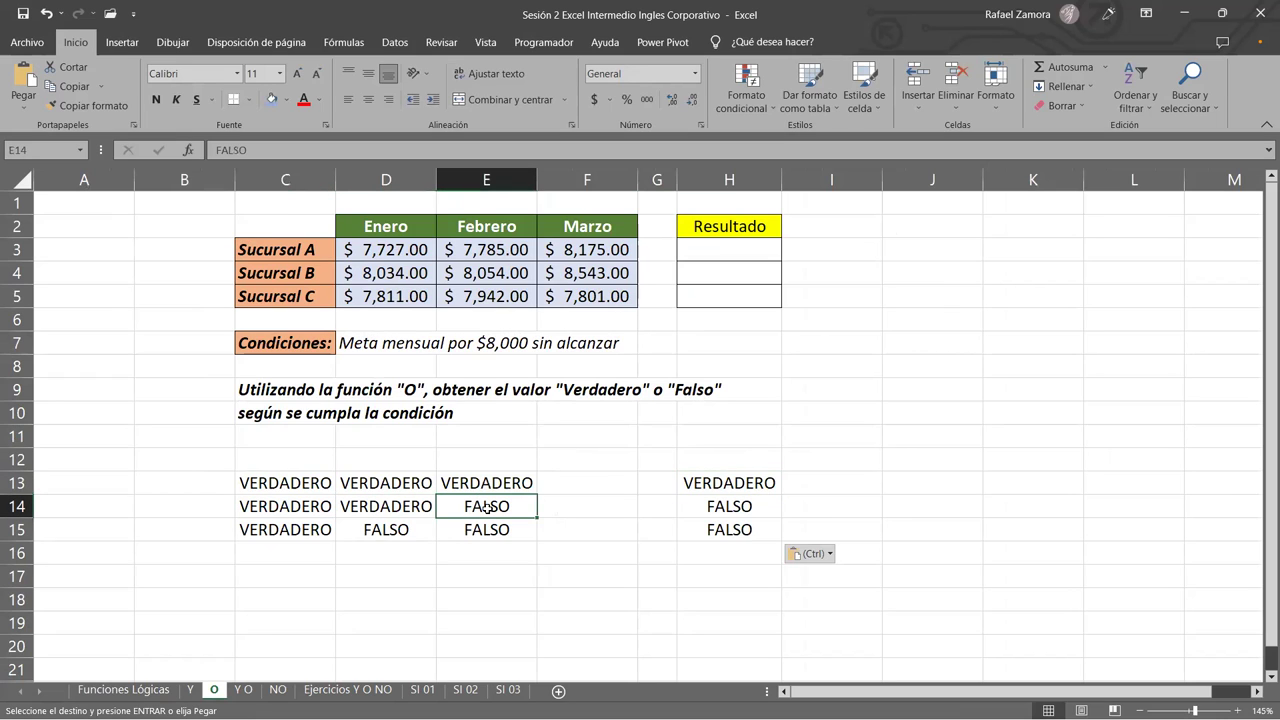
left_click(766, 488)
Paste VERDADERO into H14 and fill it down into H15.
left_click(760, 506)
key("Return")
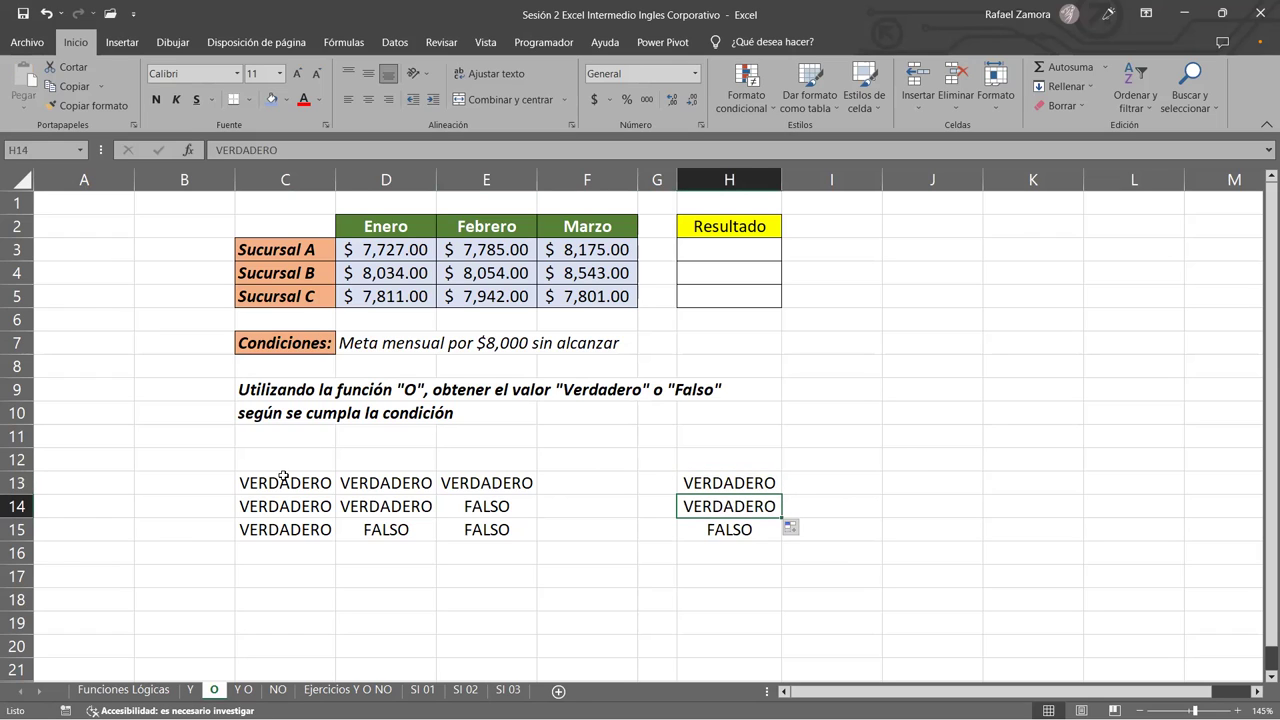
left_click(280, 483)
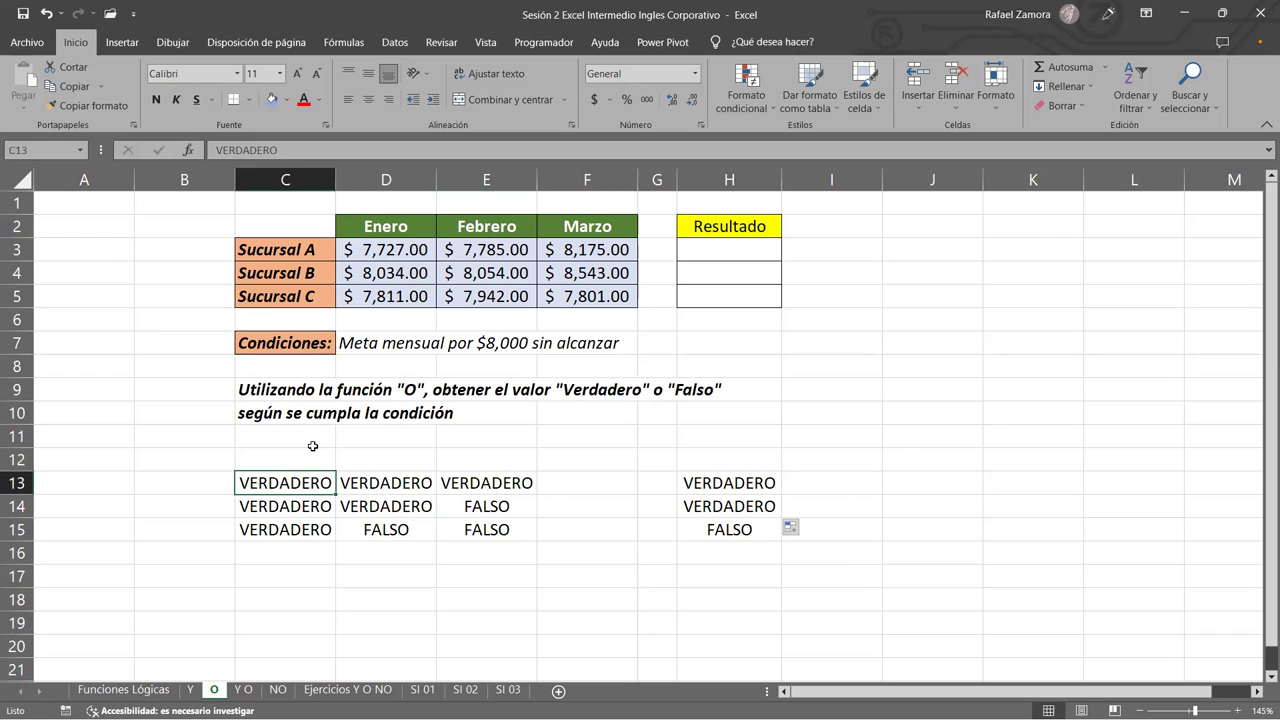
left_click(396, 474)
left_click(483, 474)
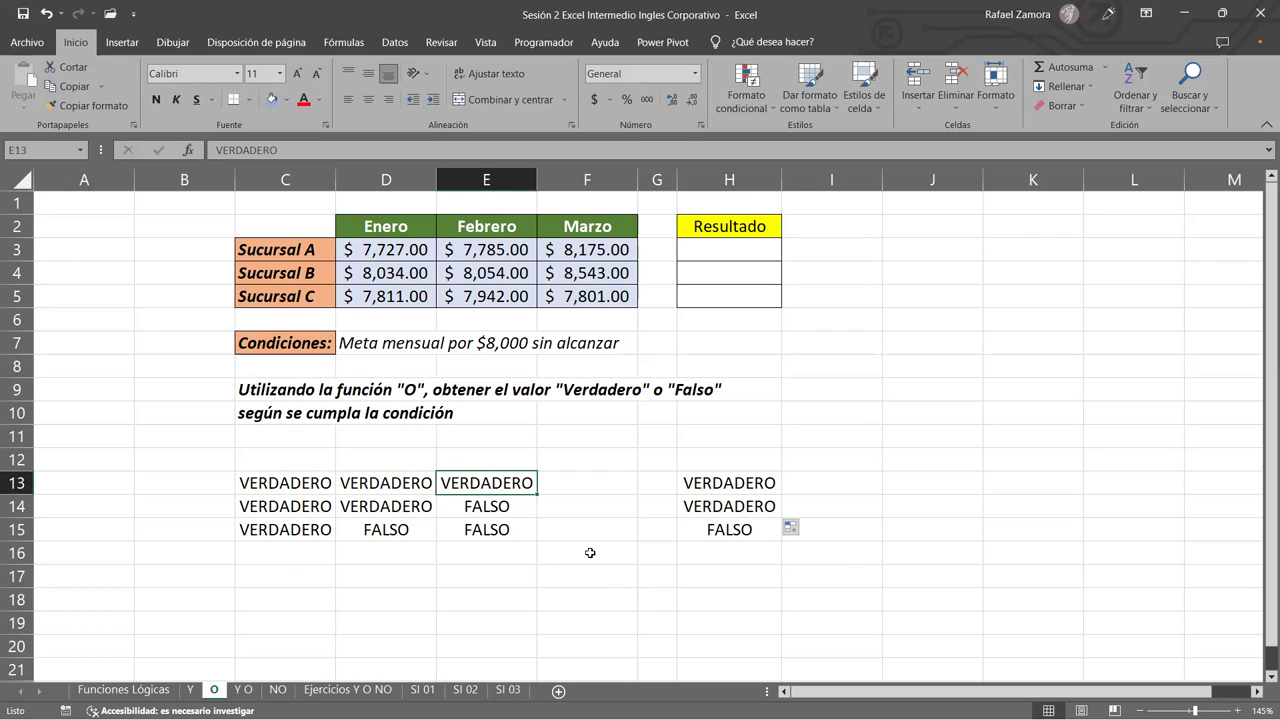
left_click(297, 528)
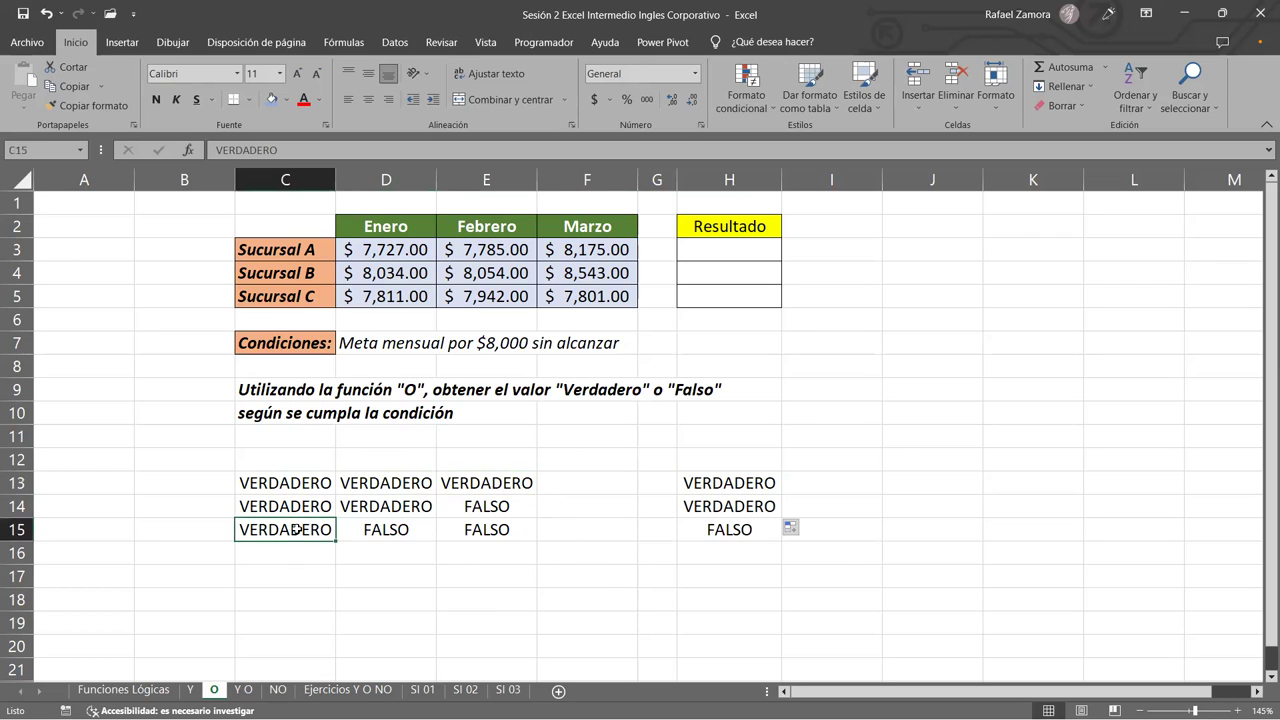
left_click(379, 524)
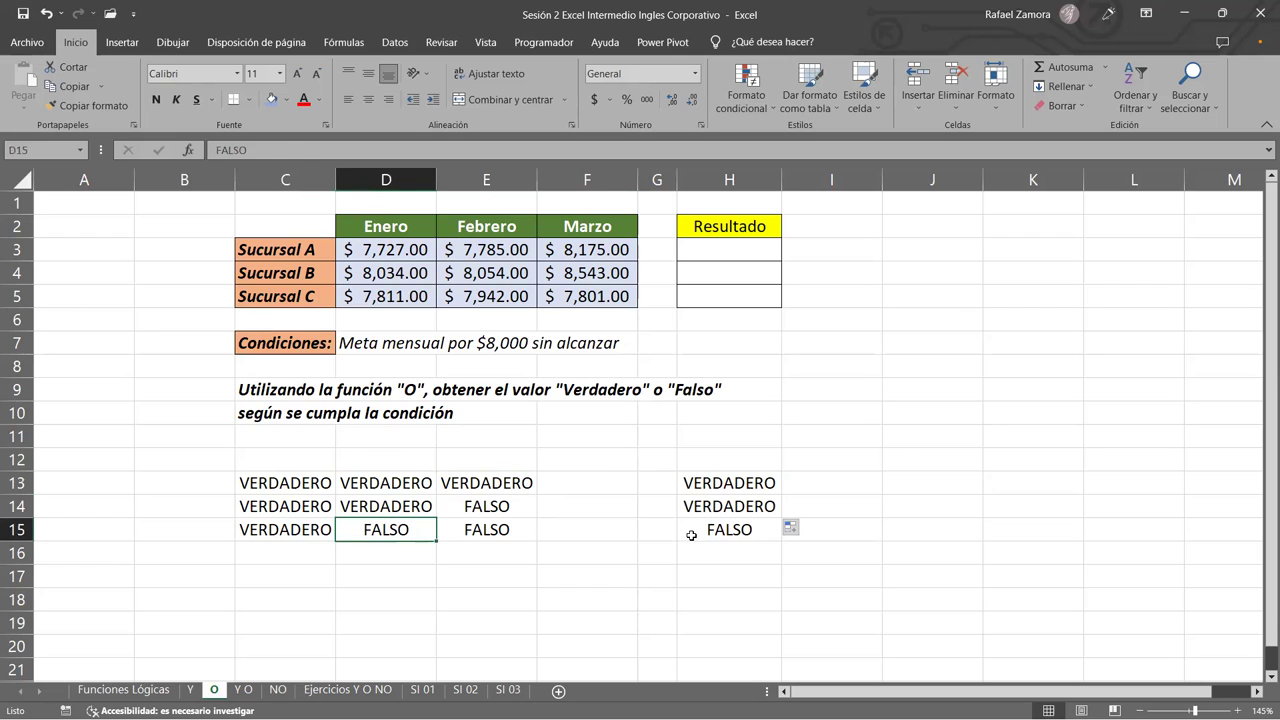
left_click(741, 506)
left_click_drag(793, 517, 770, 535)
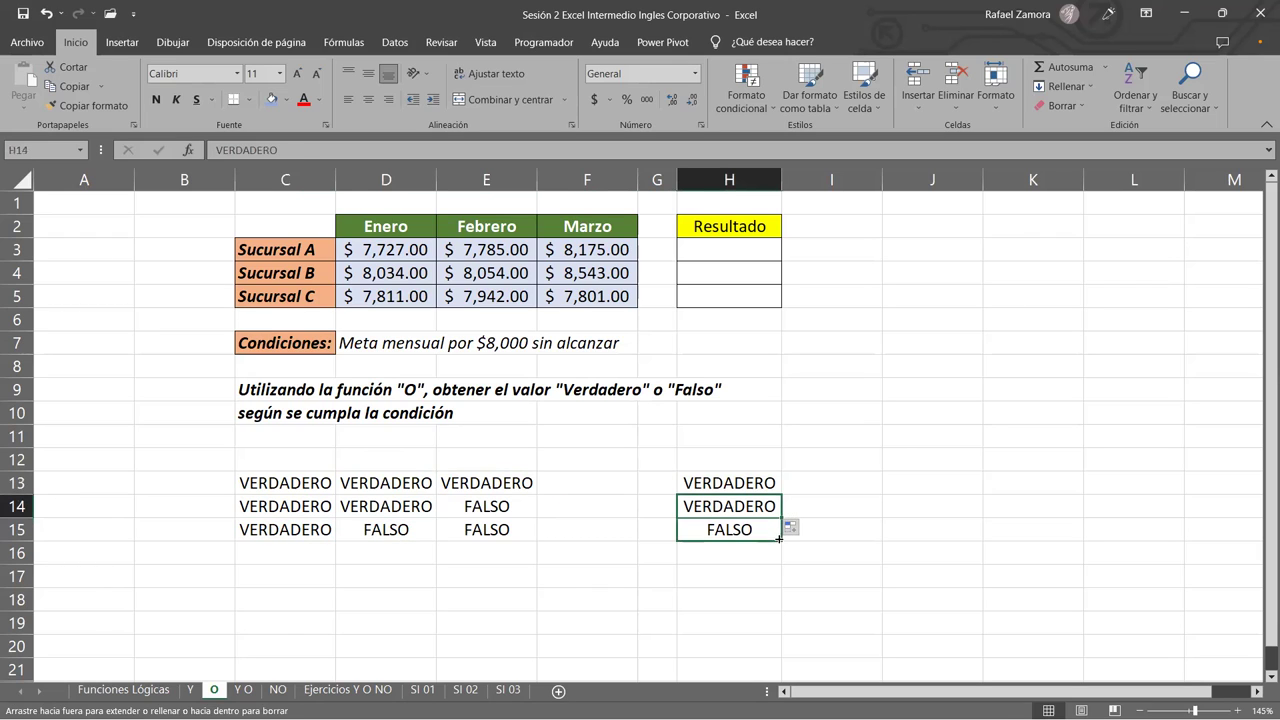
Fill FALSO across C16:E16 to add an all-FALSO row.
left_click(384, 532)
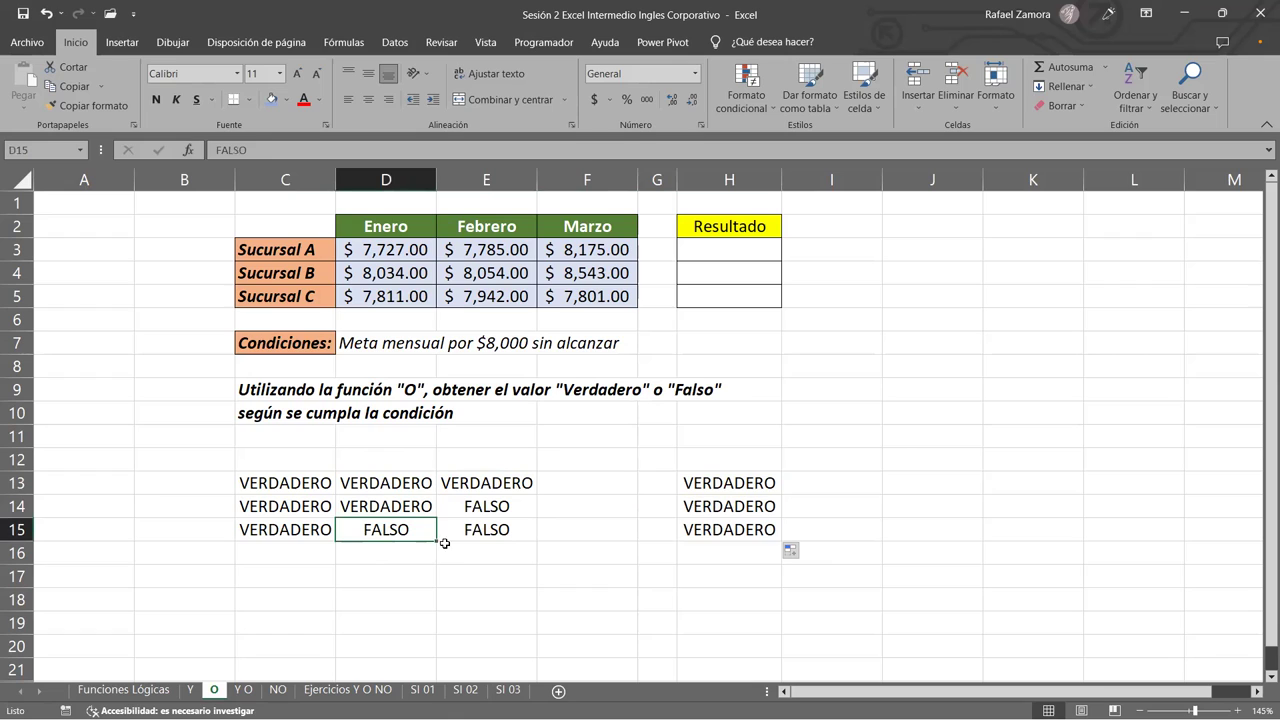
mouse_move(436, 541)
left_mouse_down()
mouse_move(427, 557)
mouse_move(487, 556)
mouse_move(264, 566)
left_mouse_up()
left_click(427, 557)
left_click(401, 556)
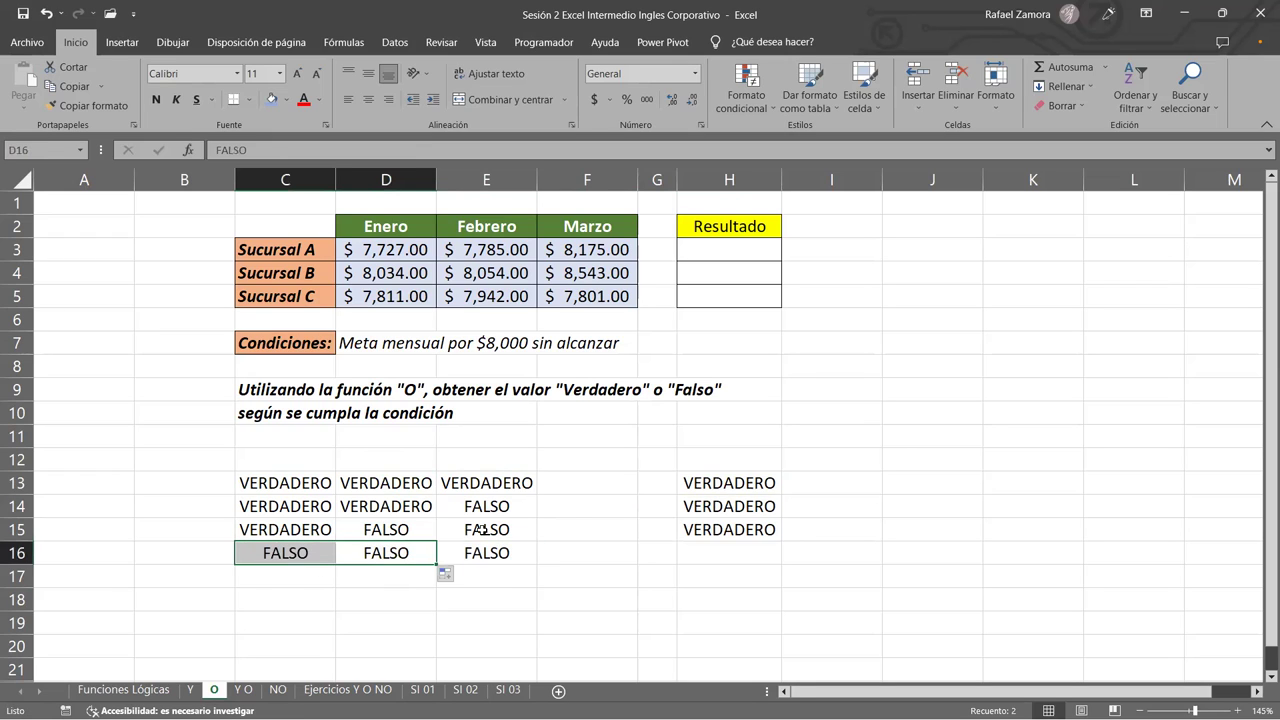
Copy FALSO from E16 into H16 as the row 16 result.
left_click(506, 556)
key("ctrl+c")
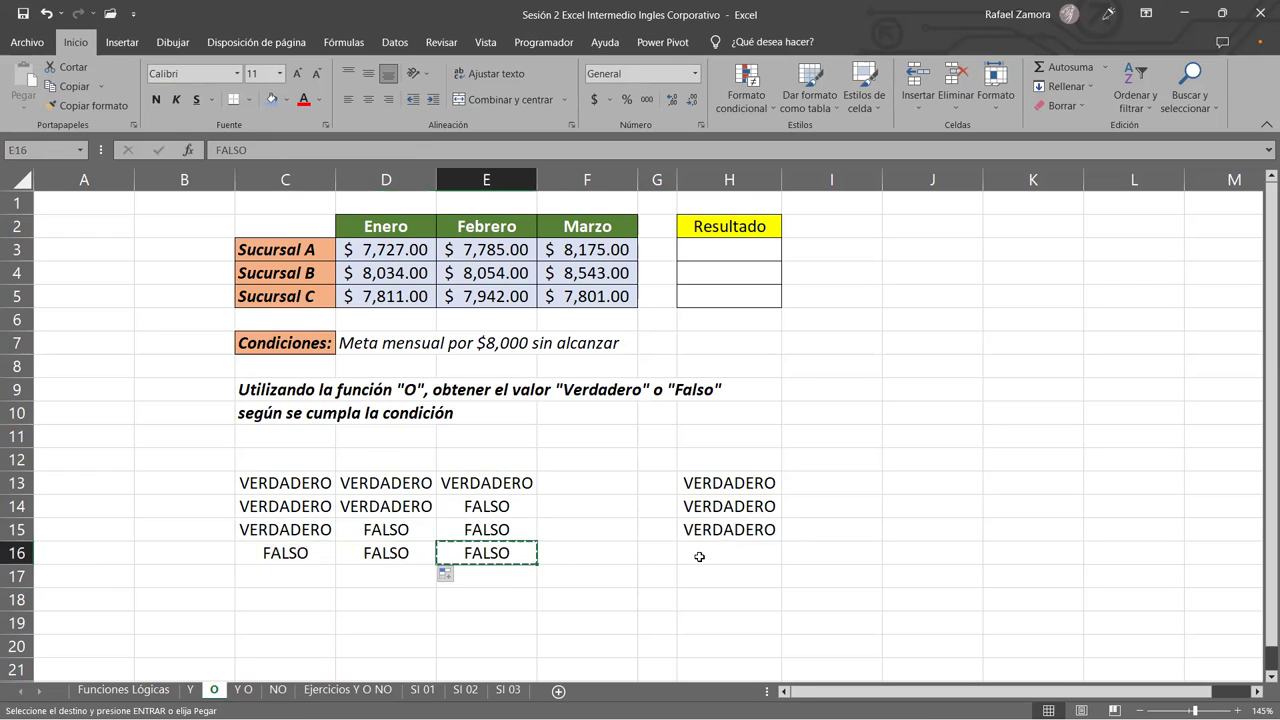
left_click(716, 556)
key("ctrl+v")
left_click(790, 590)
key("Escape")
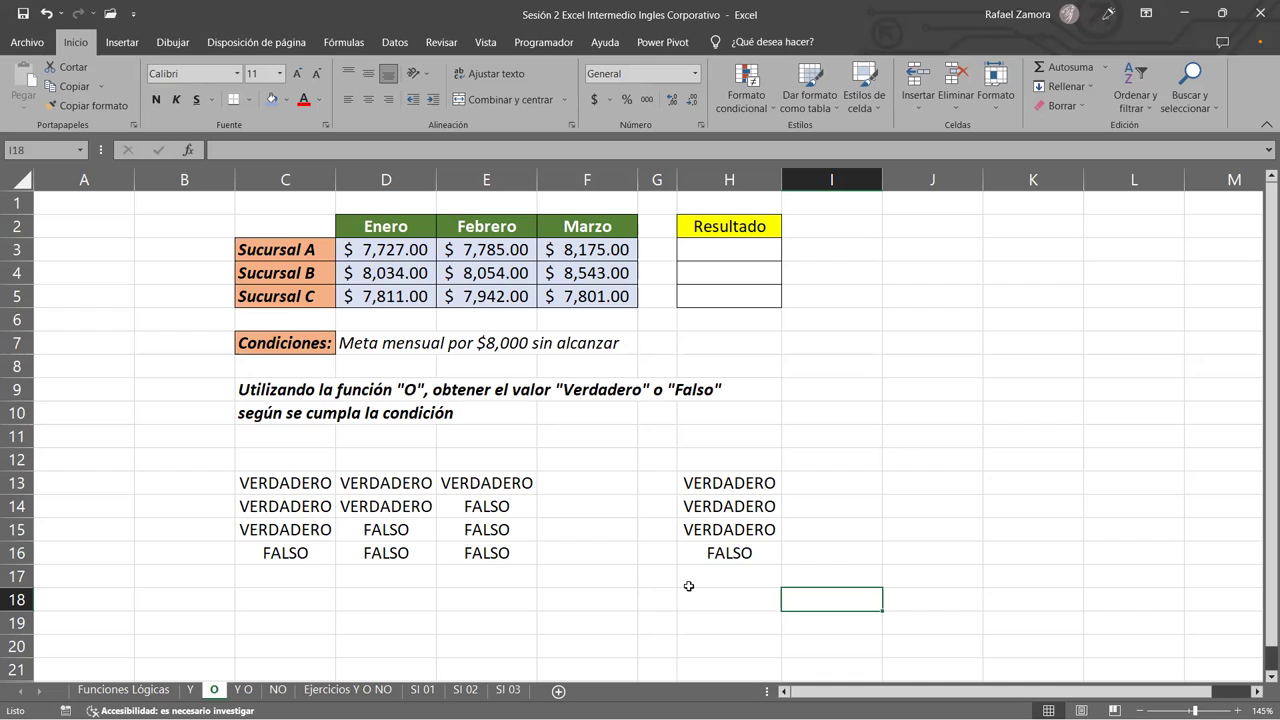
left_click(516, 250)
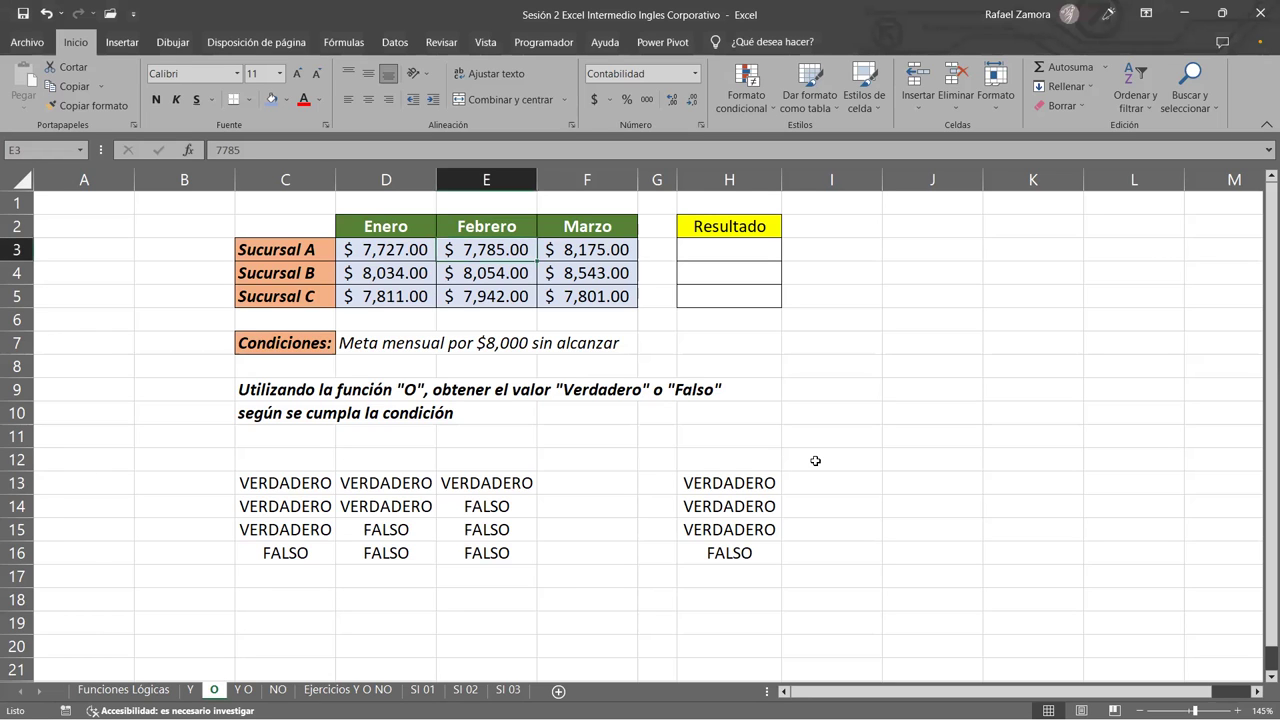
Start the formula =O(D3<8000 in H3 for Sucursal A's January value.
left_click(729, 252)
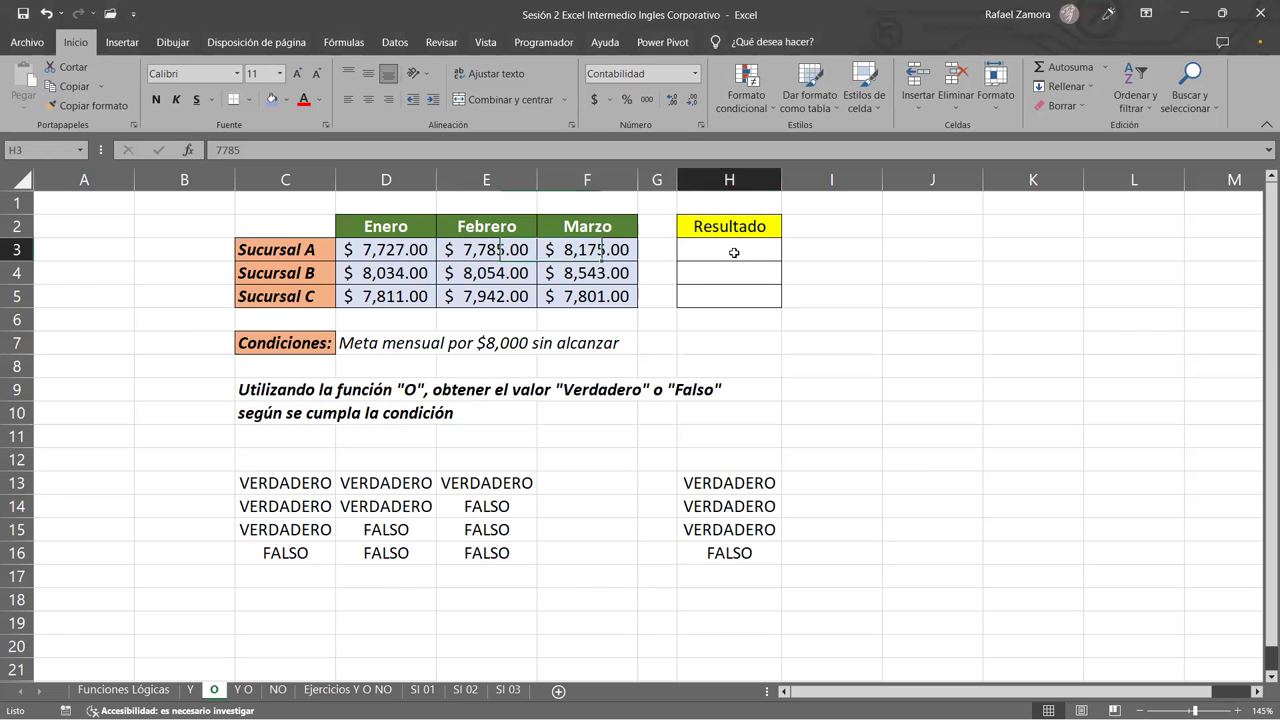
type(")")
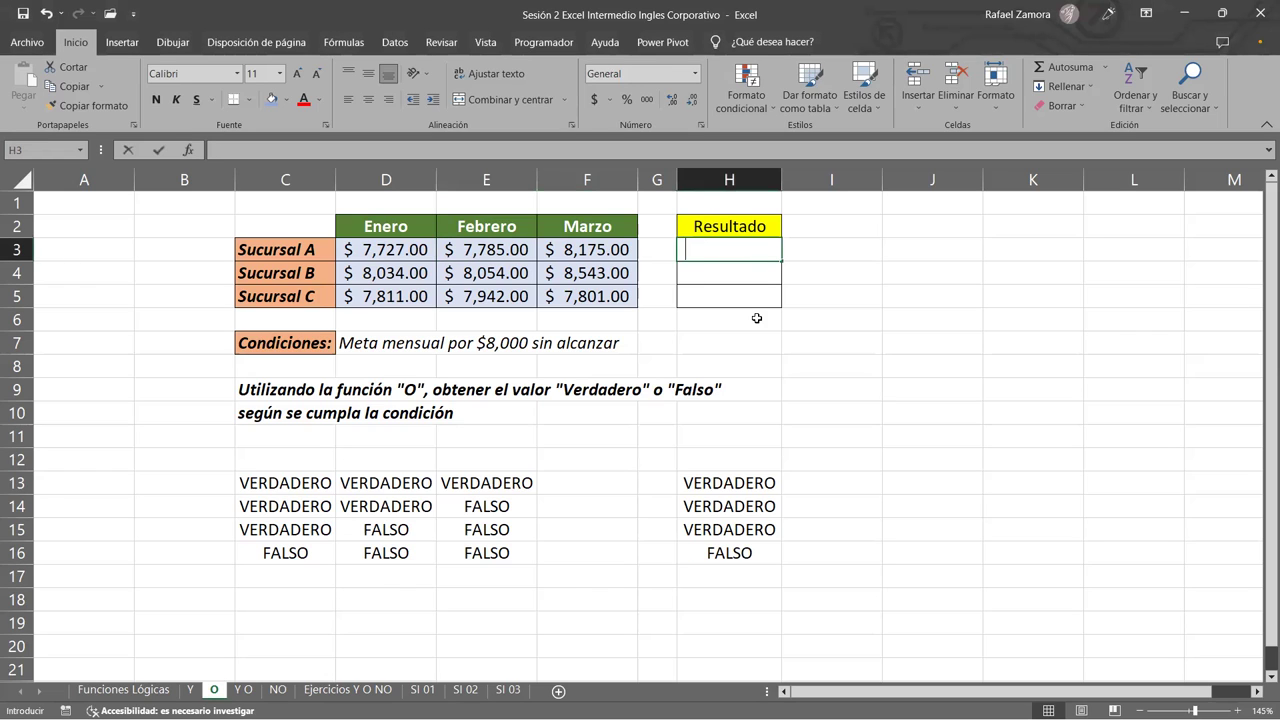
key("BackSpace")
type("=")
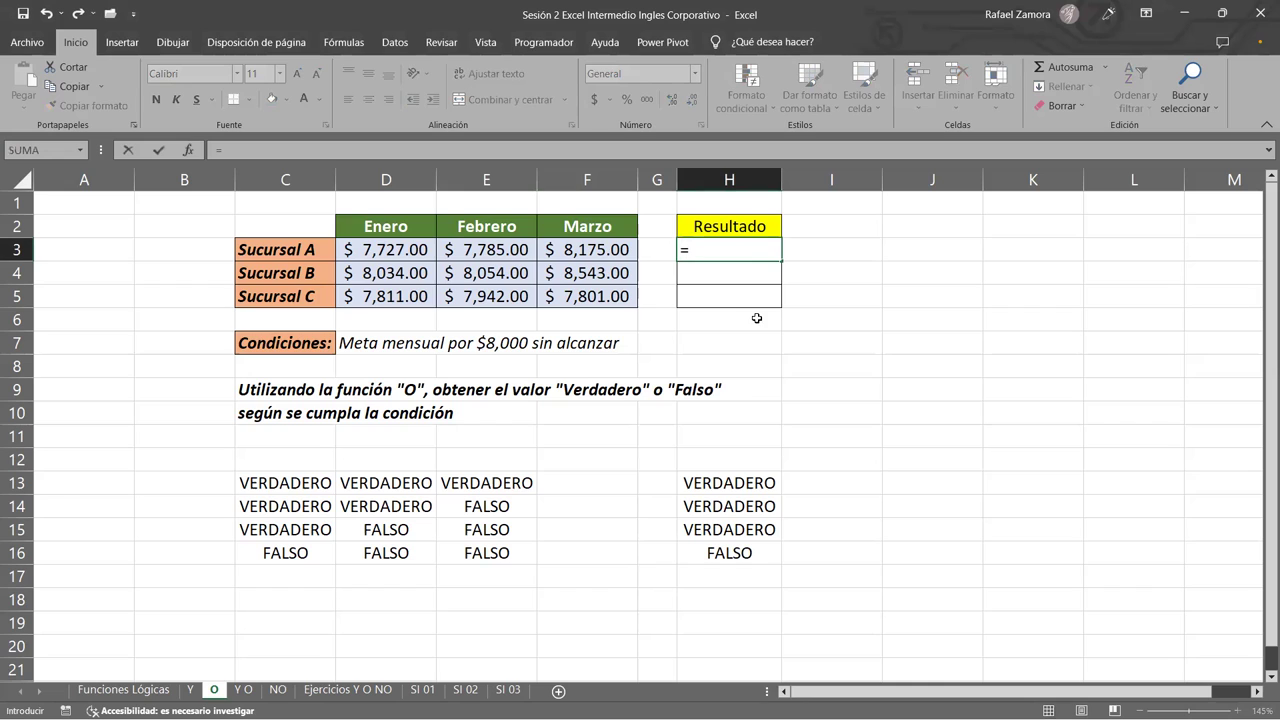
type("o")
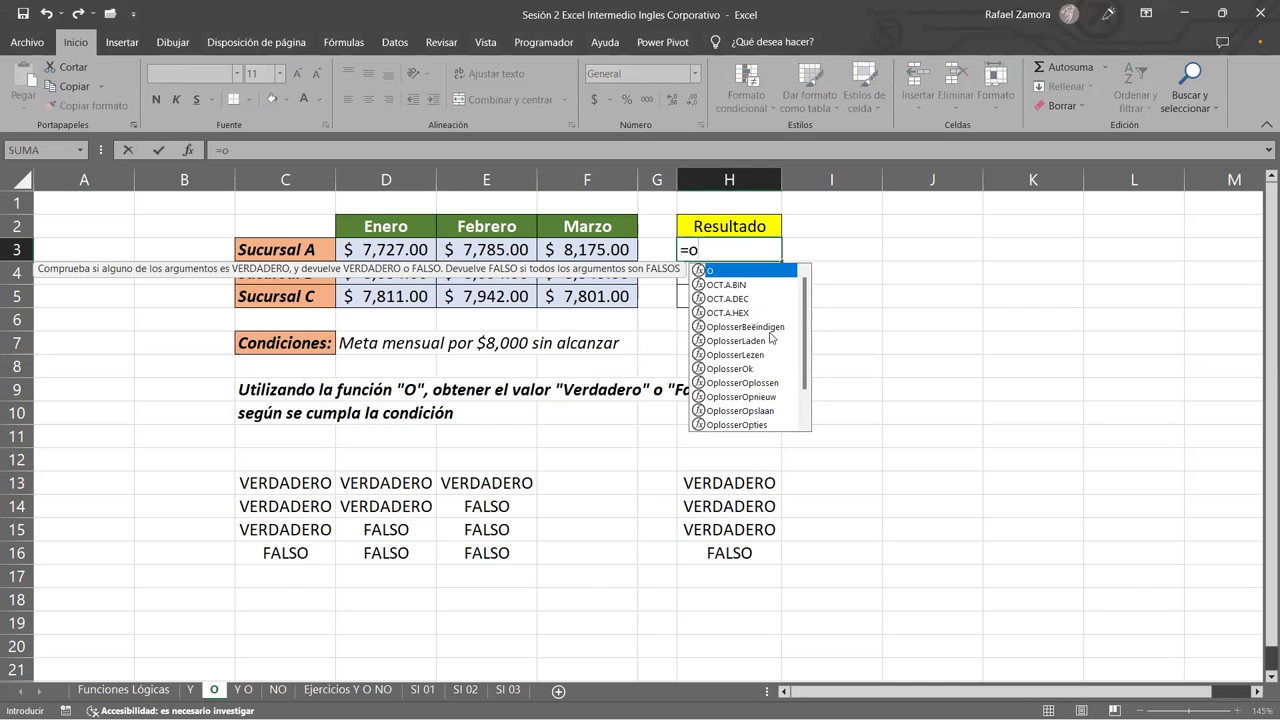
key("Tab")
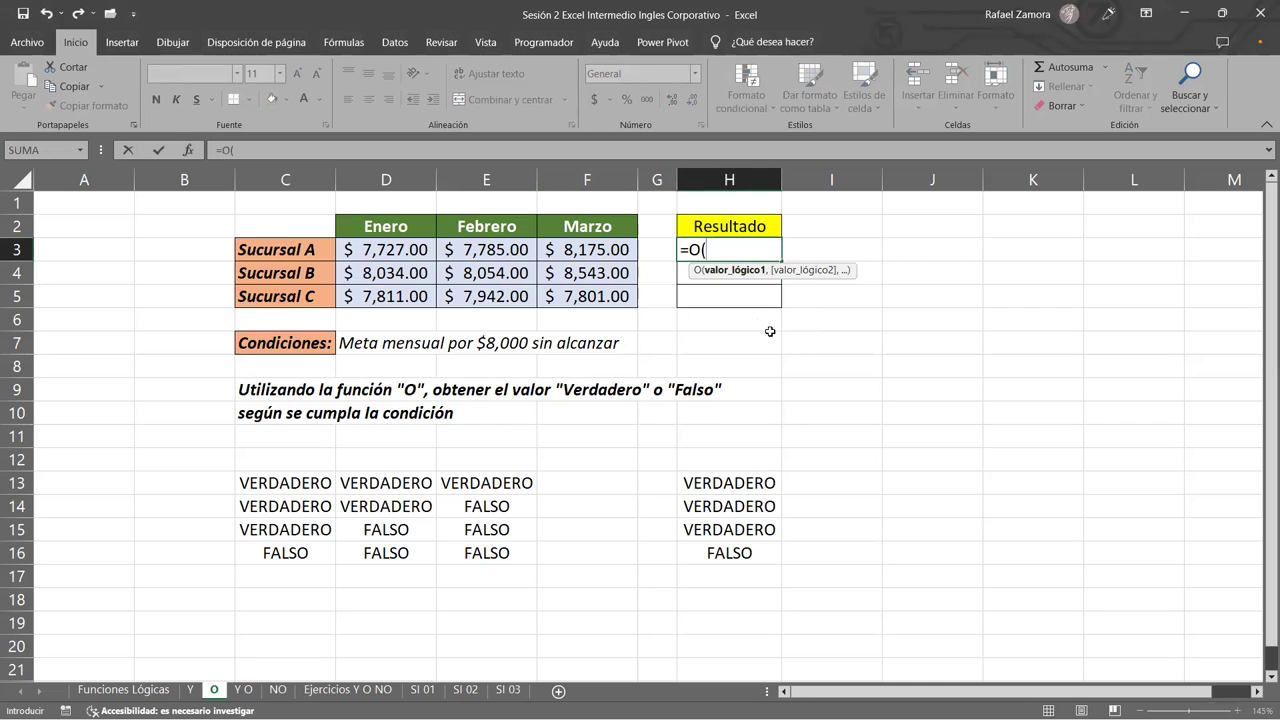
left_click(416, 253)
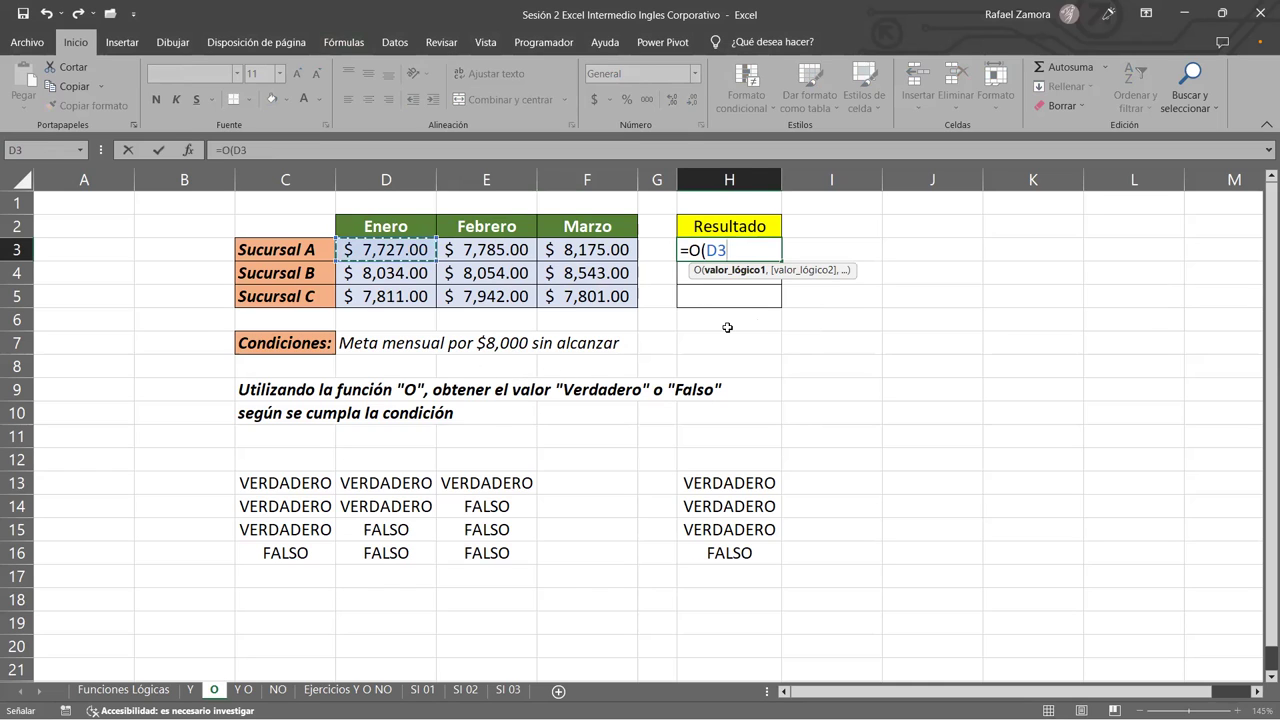
type("<")
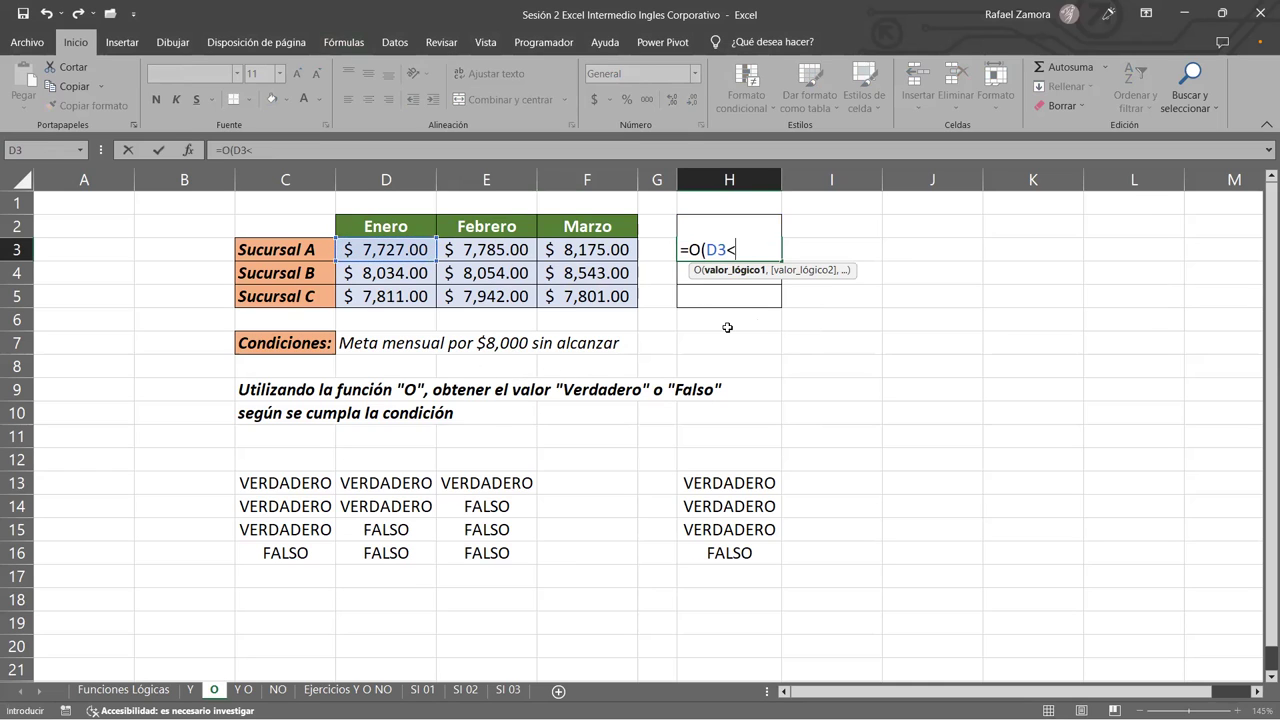
type("8000")
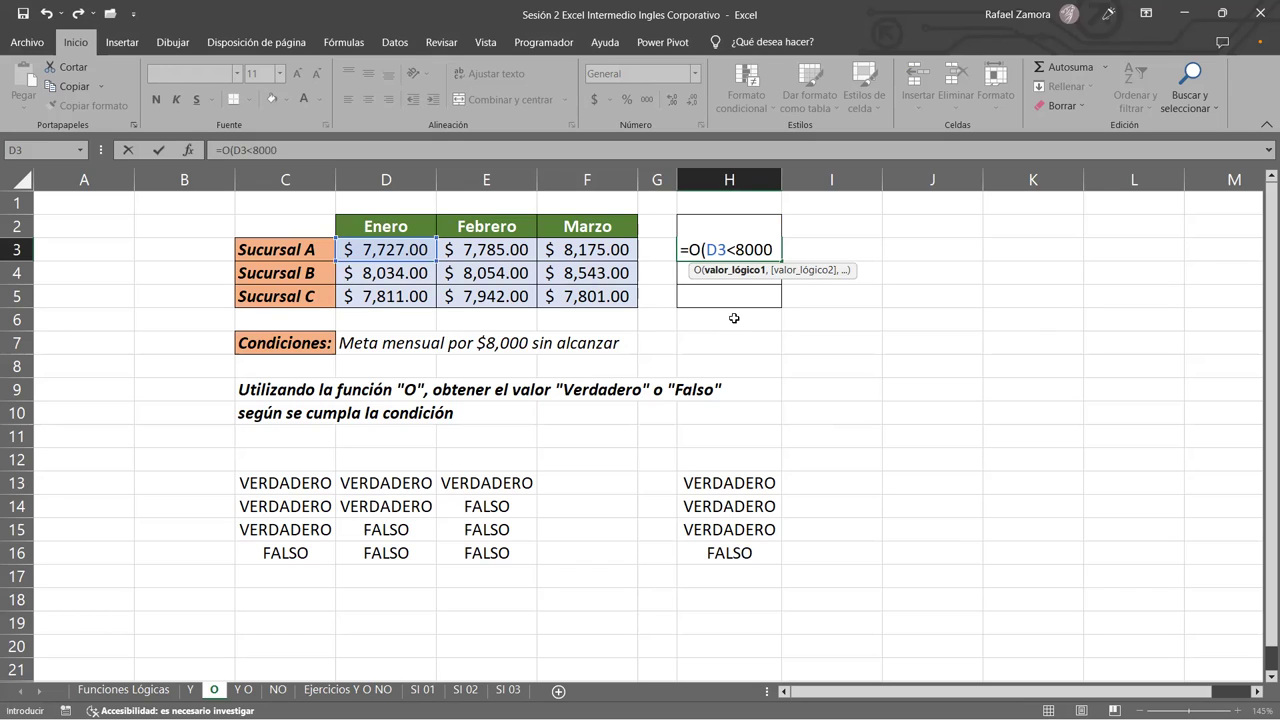
left_click(725, 270)
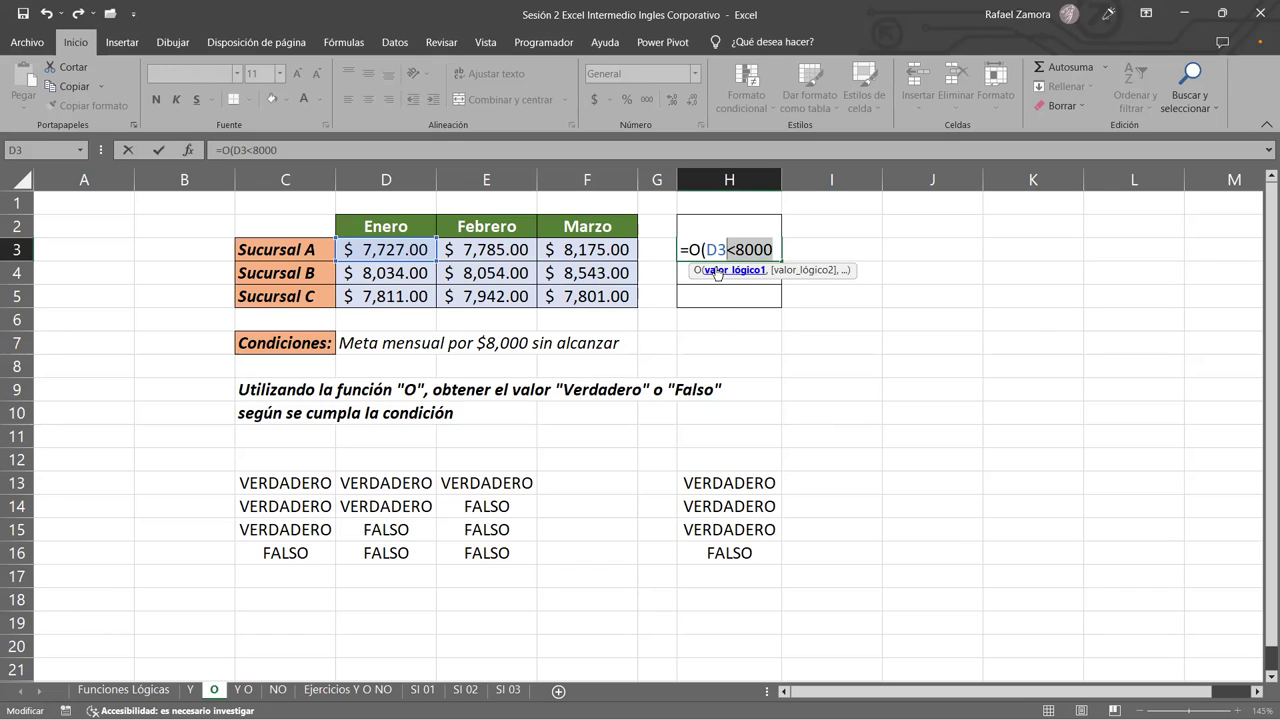
left_click(774, 250)
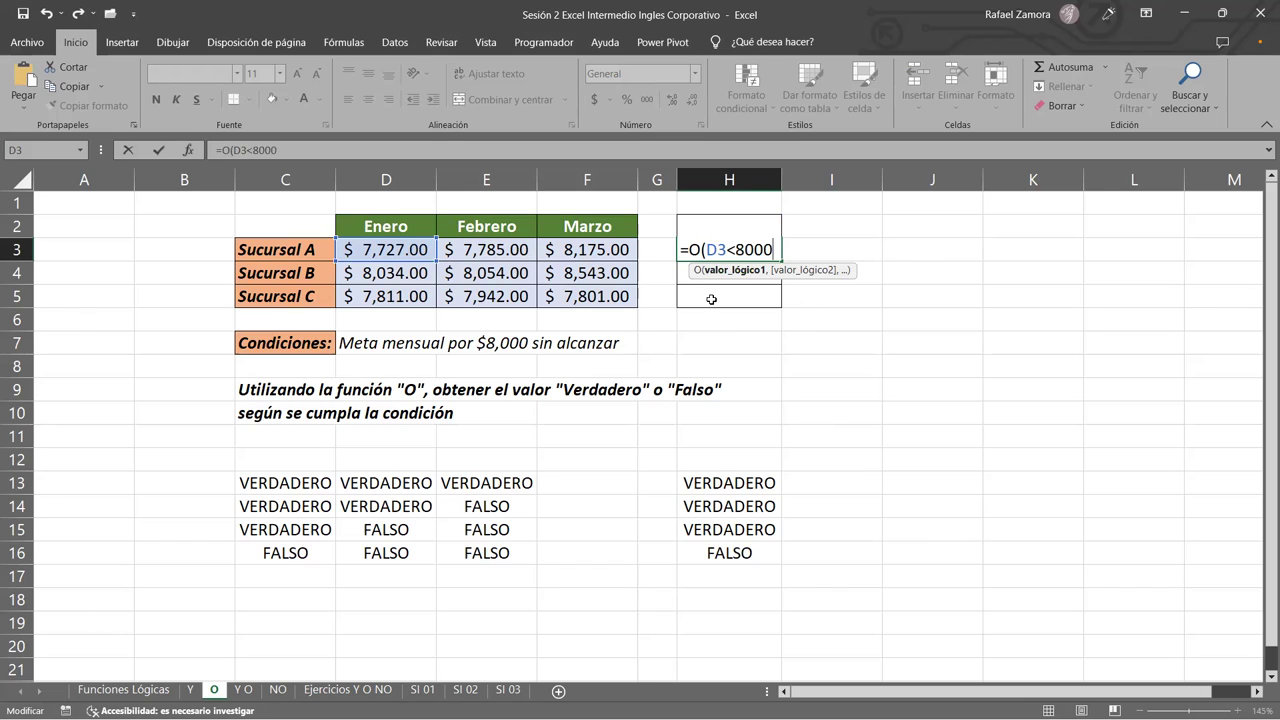
Add the E3<8000 and F3<8000 conditions and close the formula.
type(",")
left_click(486, 248)
type("<")
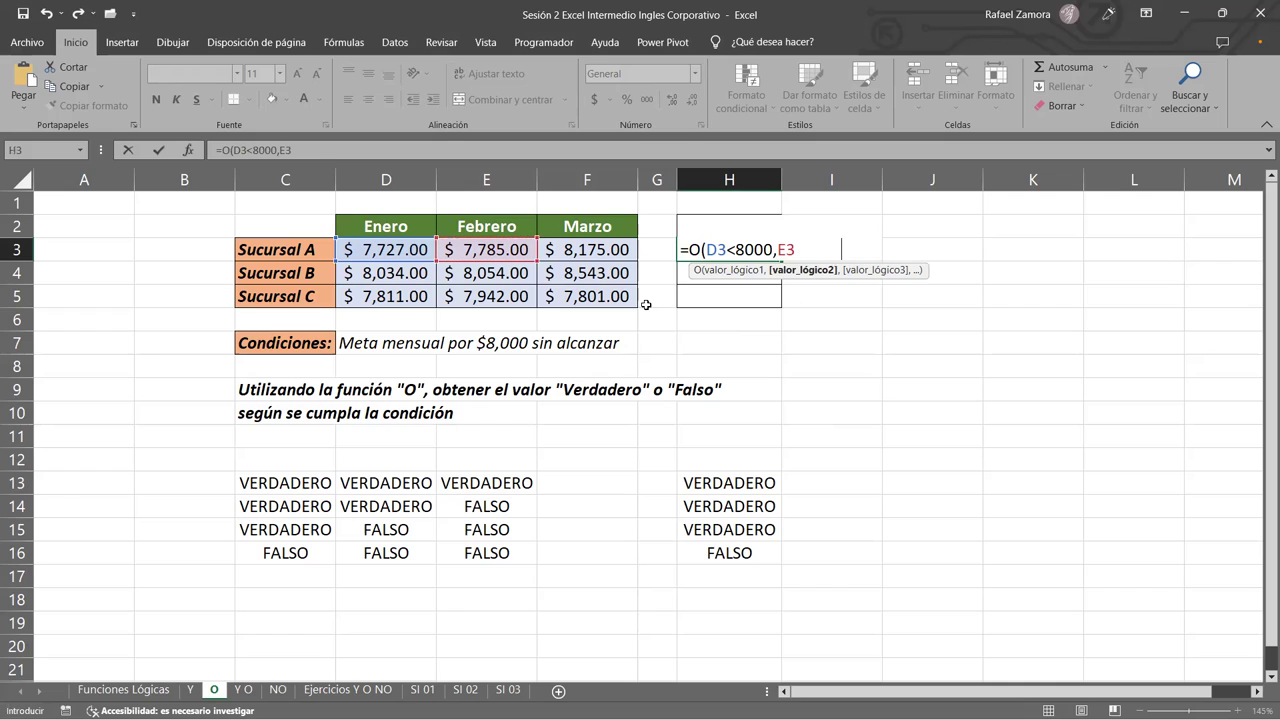
type("8000")
type(",")
left_click(618, 249)
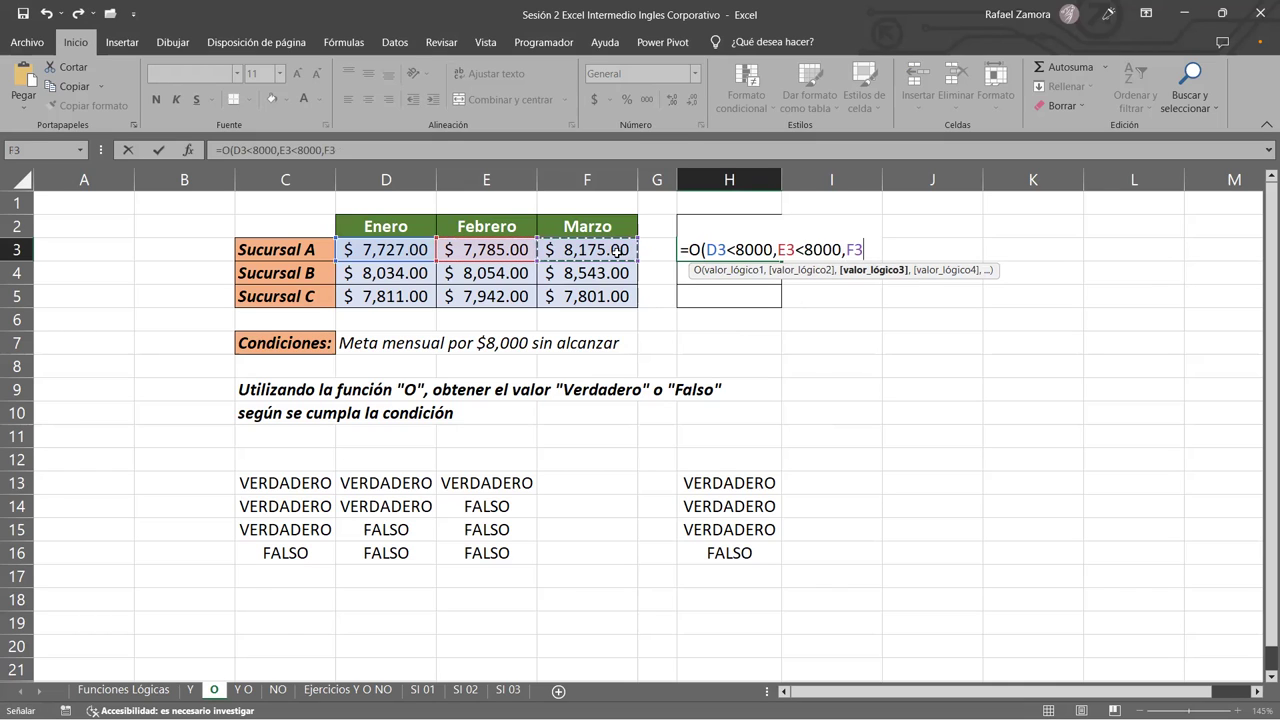
type("<8000(")
key("BackSpace")
type(")")
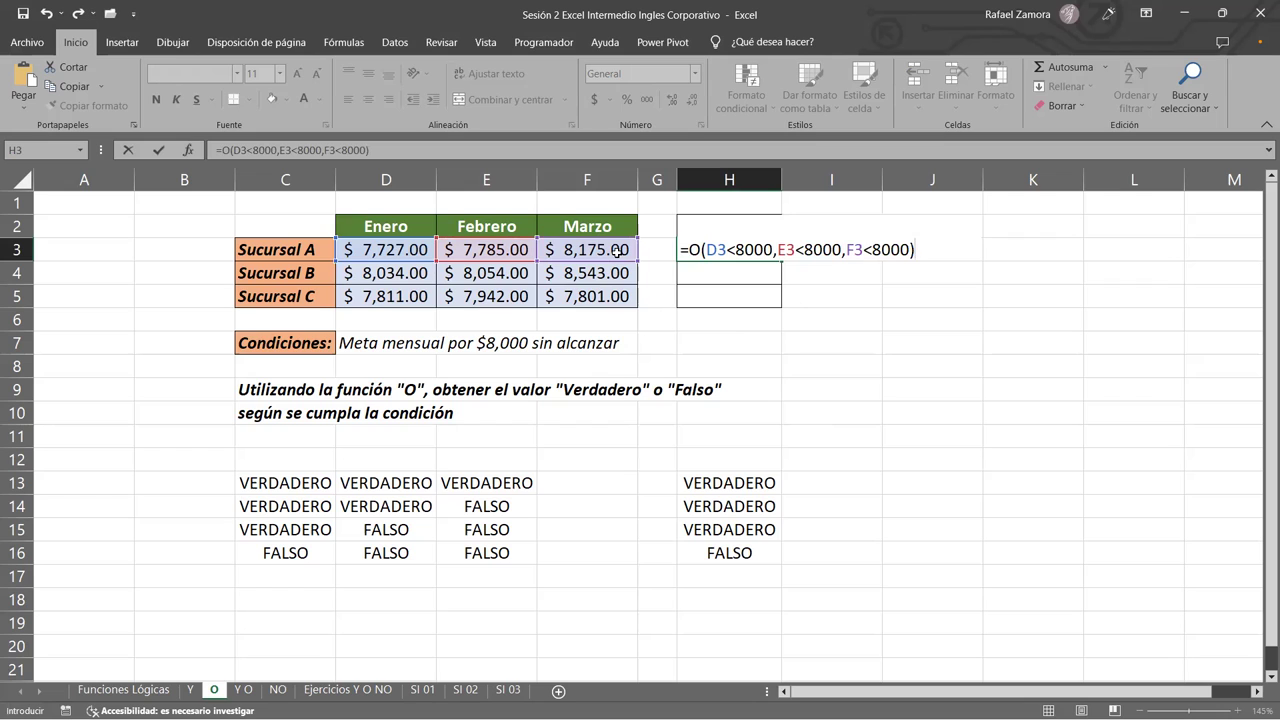
key("Return")
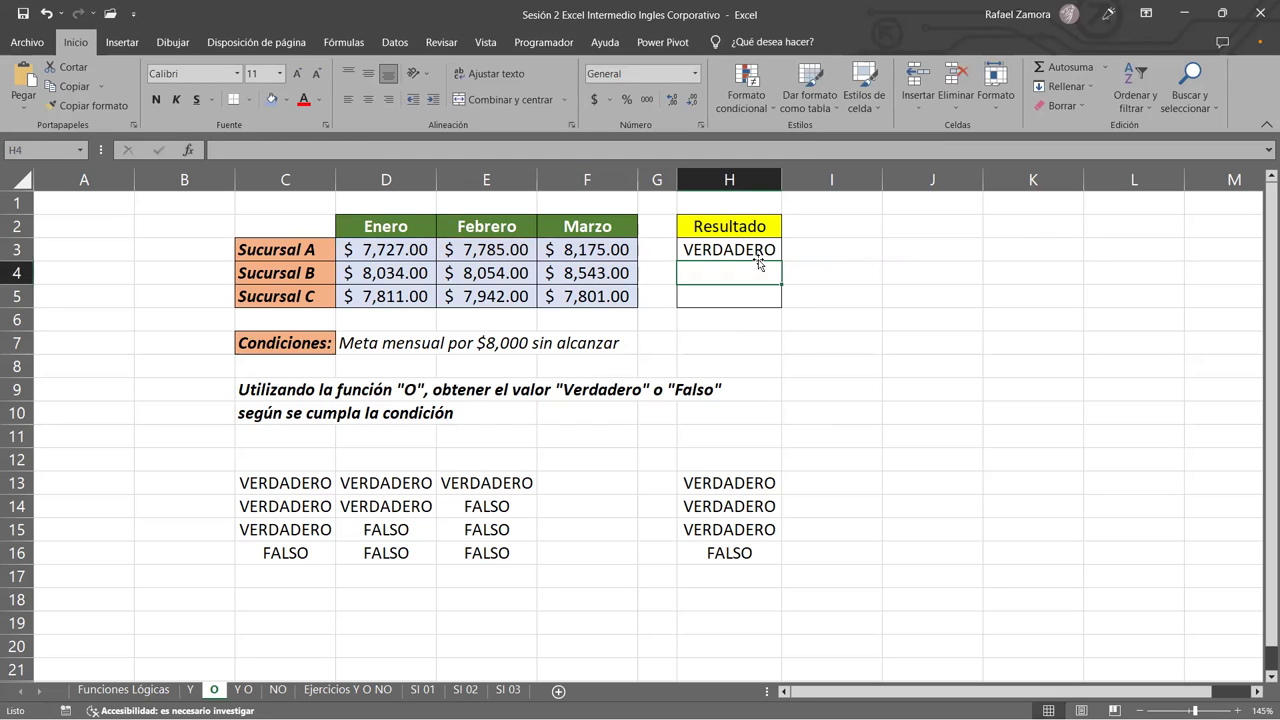
Fill the H3 formula down to H5, giving VERDADERO, FALSO, VERDADERO for Sucursales A–C.
left_click(754, 250)
left_click_drag(780, 268, 778, 303)
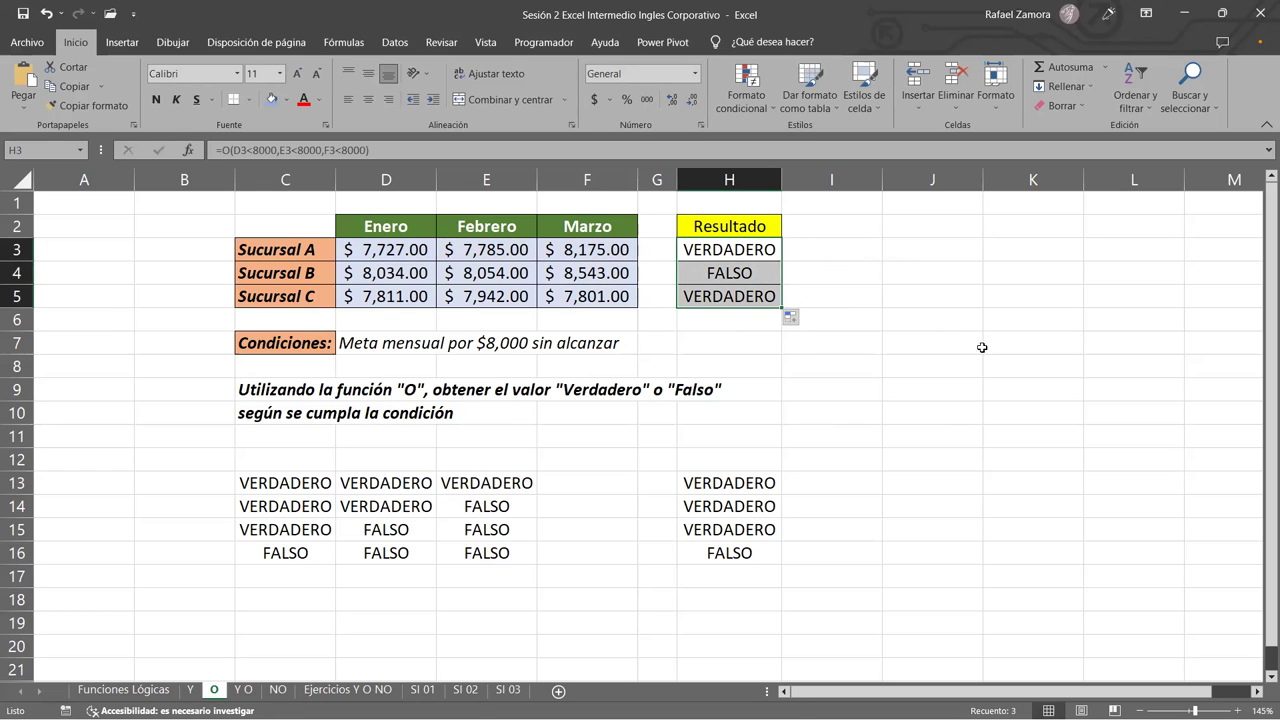
left_click(897, 290)
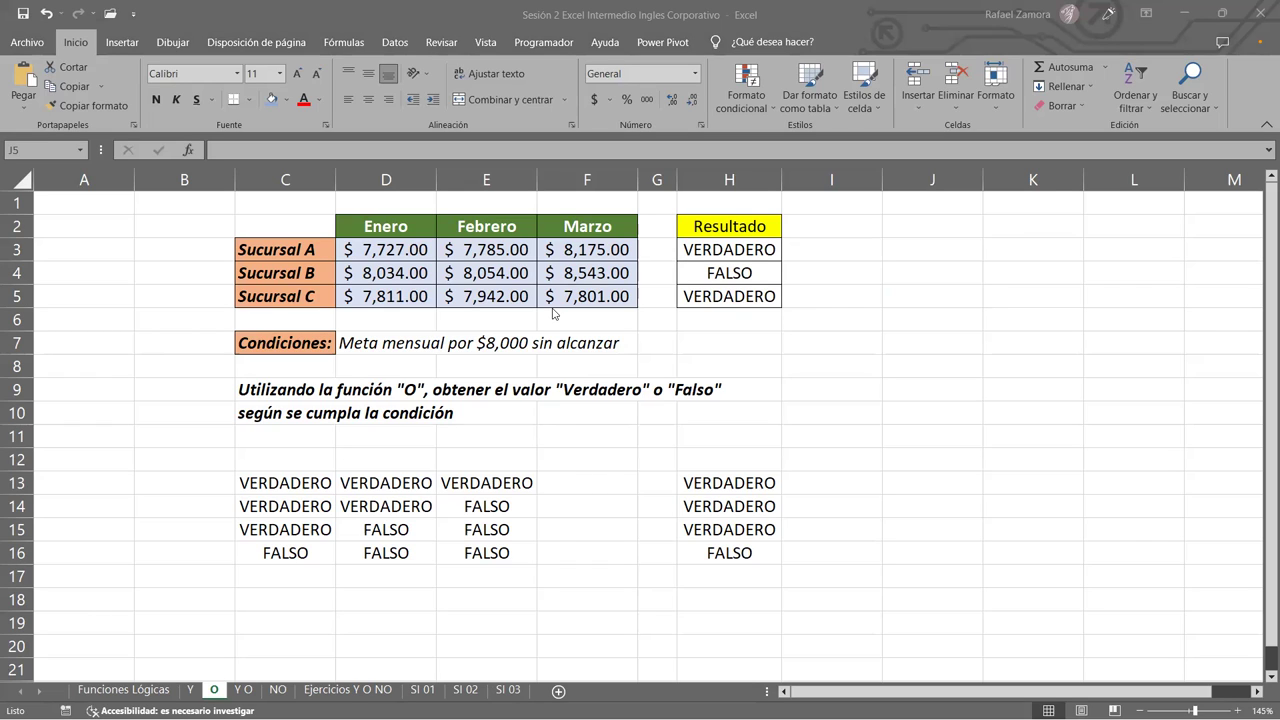
left_click(747, 256)
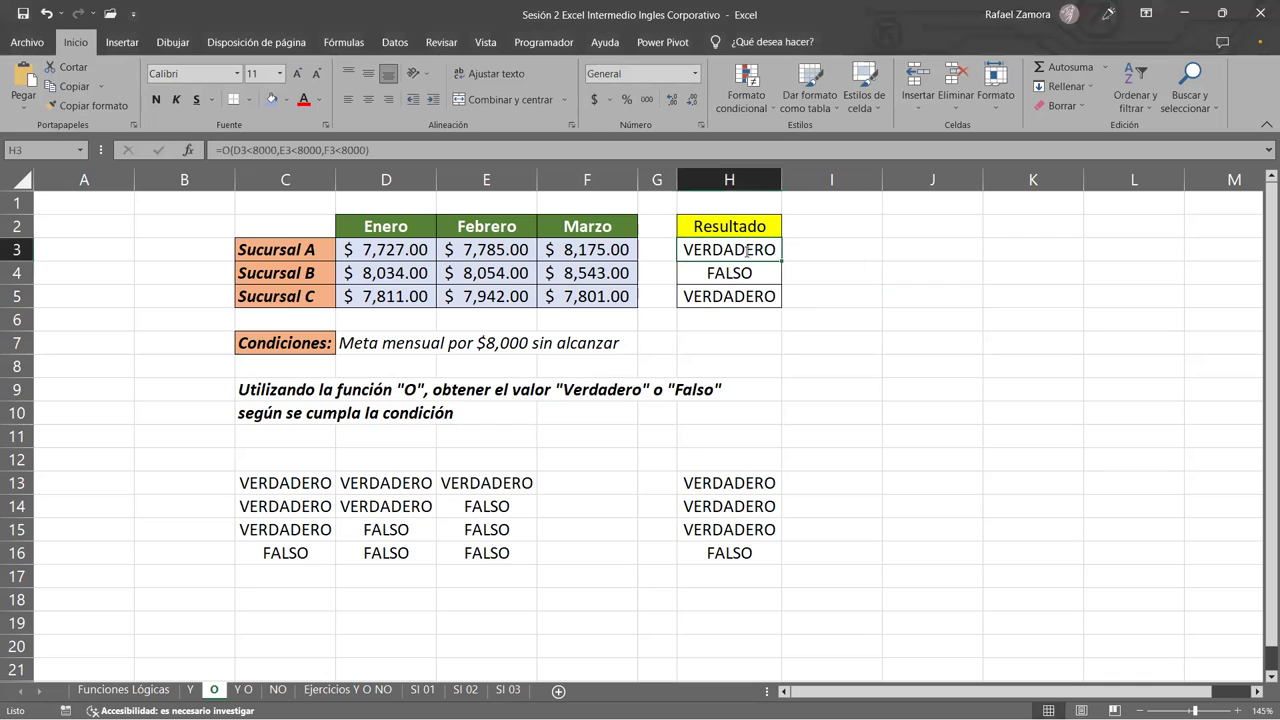
double_click(748, 251)
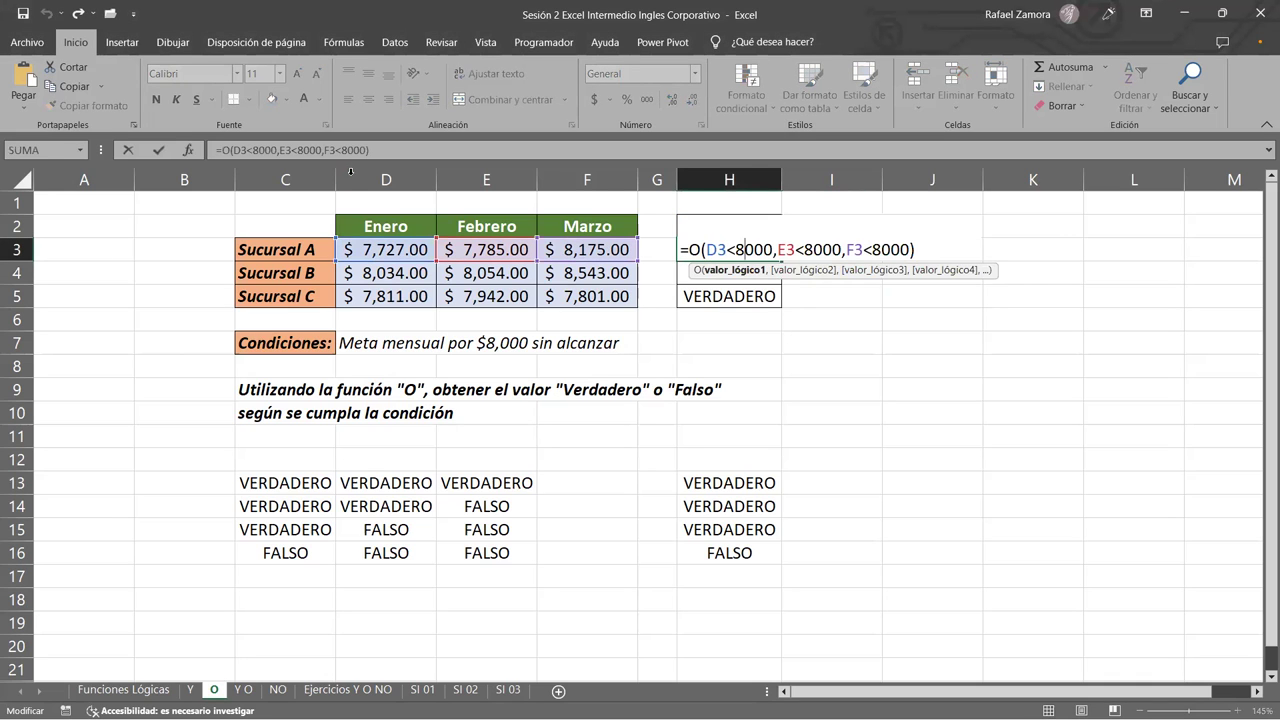
mouse_move(727, 252)
left_mouse_down()
mouse_move(804, 251)
mouse_move(789, 250)
left_mouse_up()
left_click(787, 250)
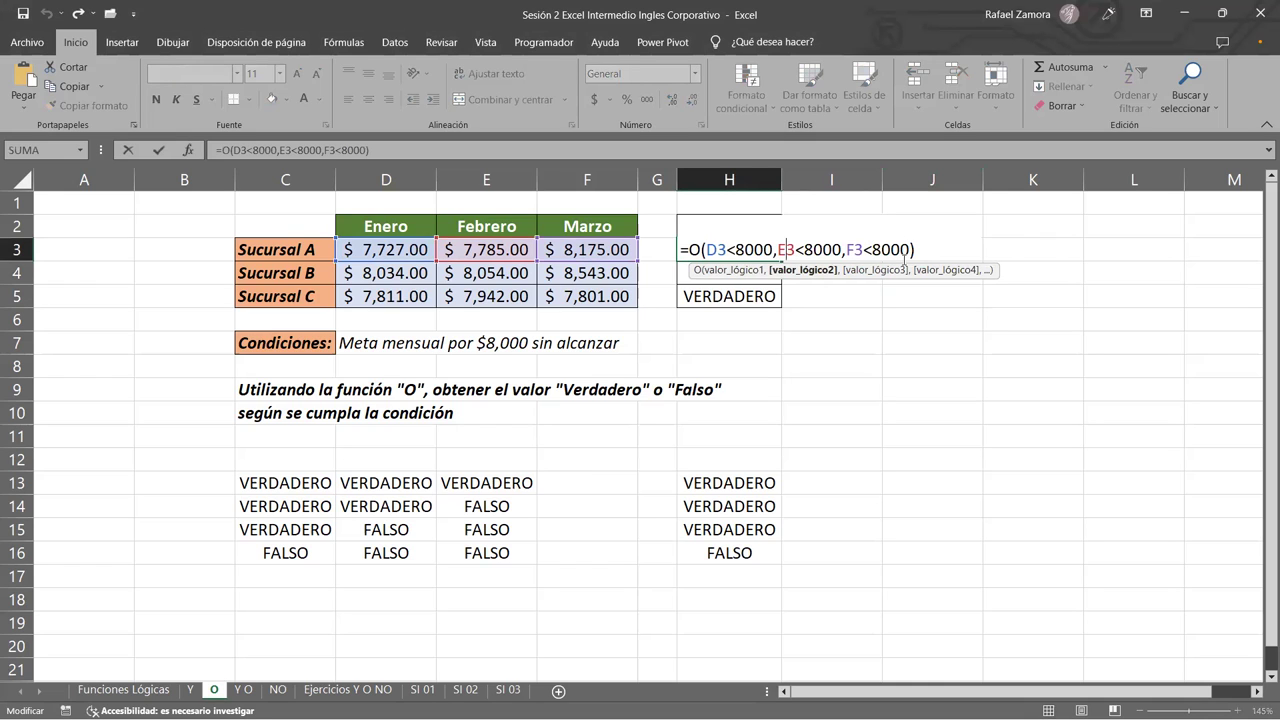
key("Return")
left_click(450, 245)
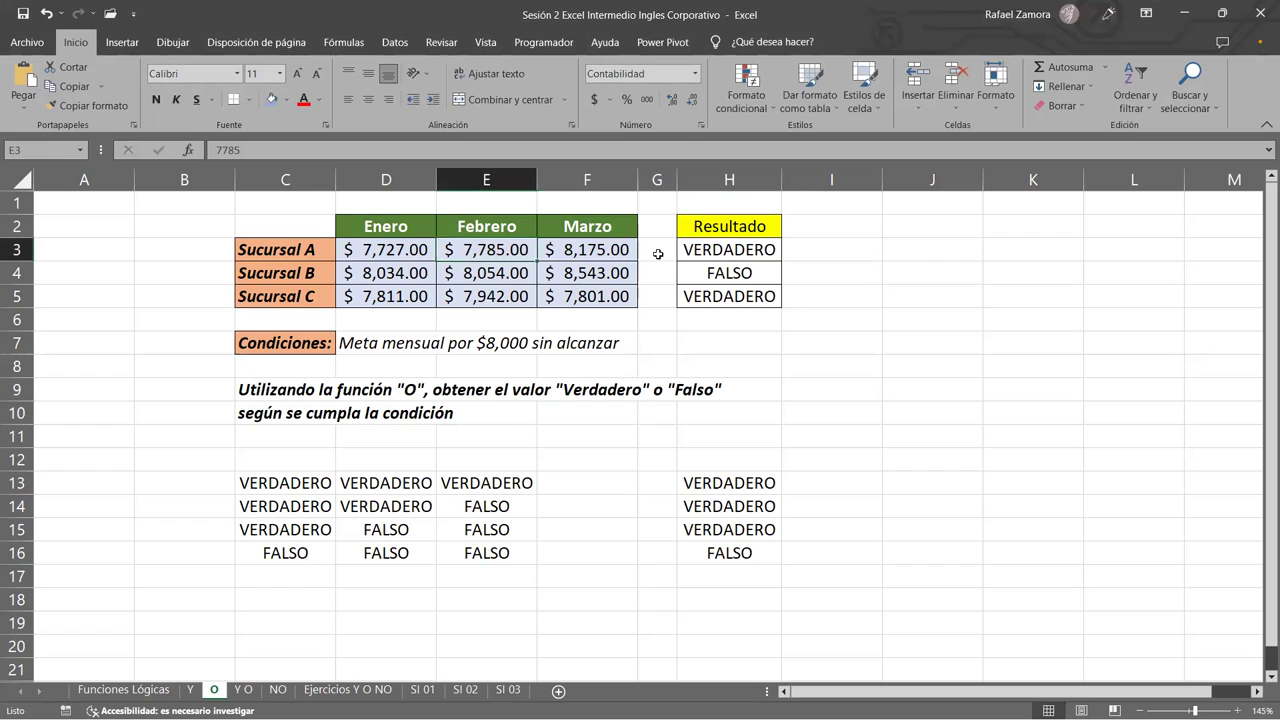
left_click(383, 249)
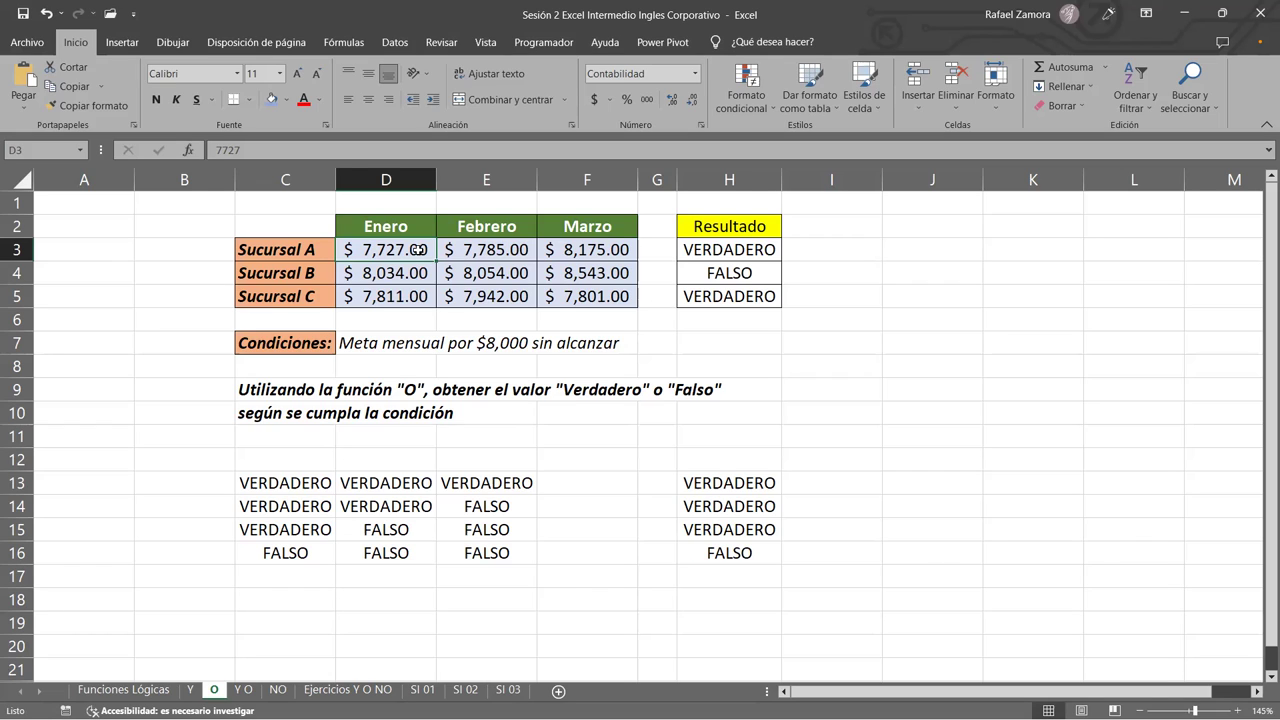
left_click(476, 252)
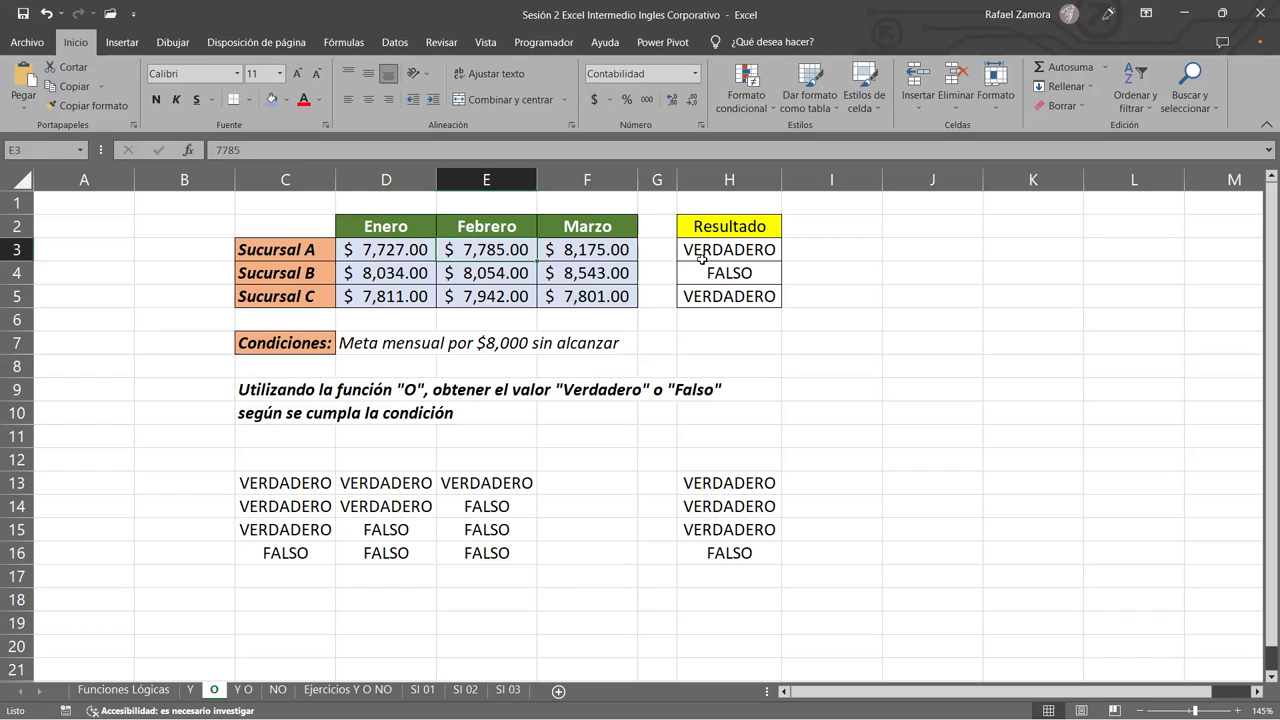
left_click(408, 250)
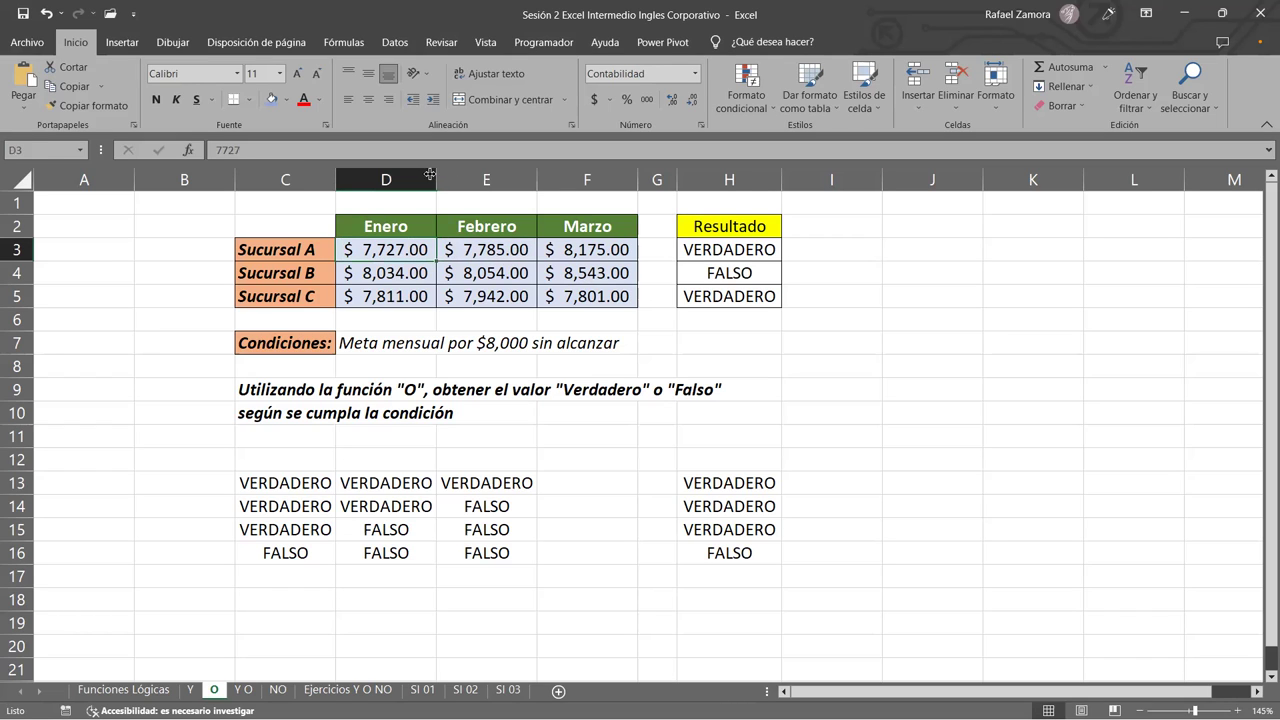
left_click(406, 274)
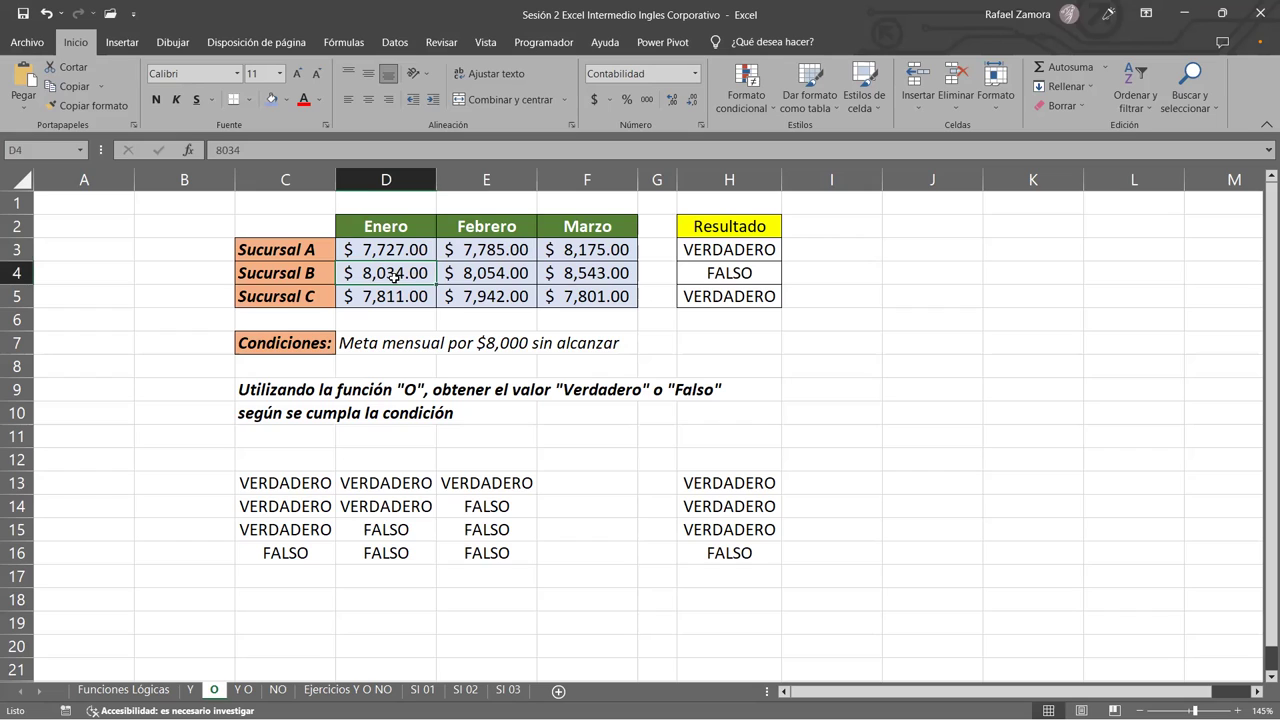
left_click(490, 276)
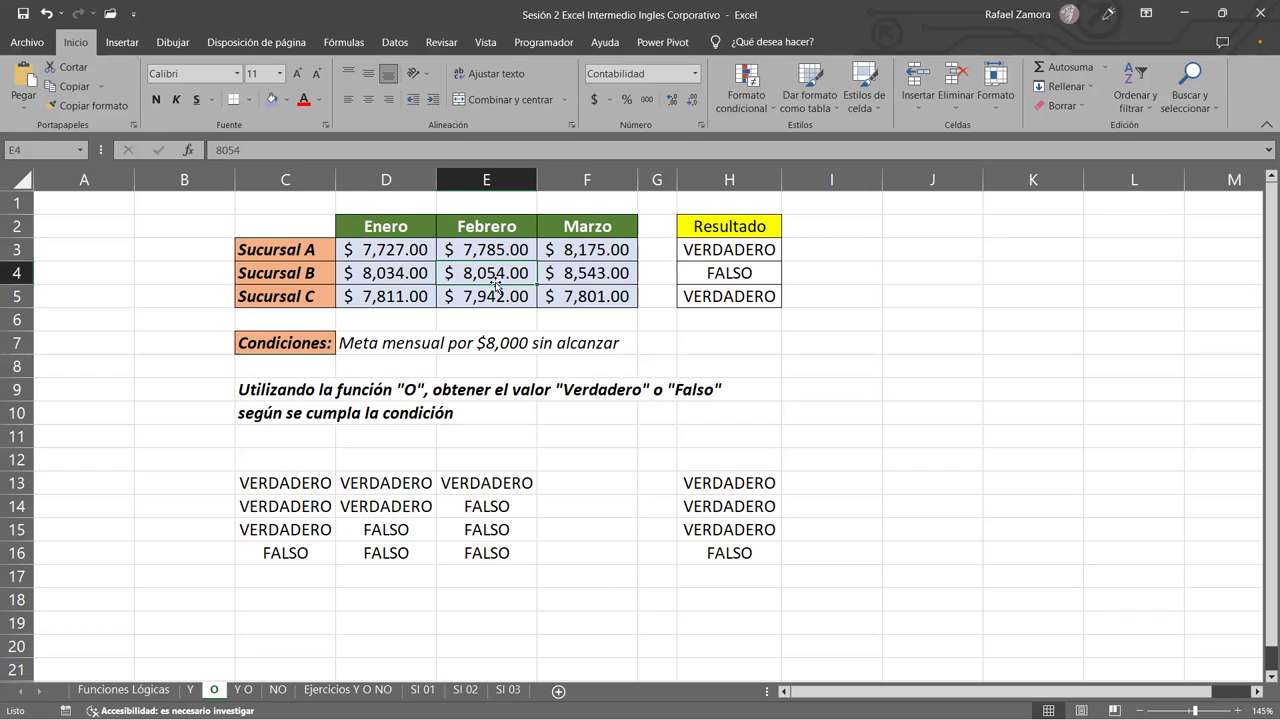
left_click(593, 272)
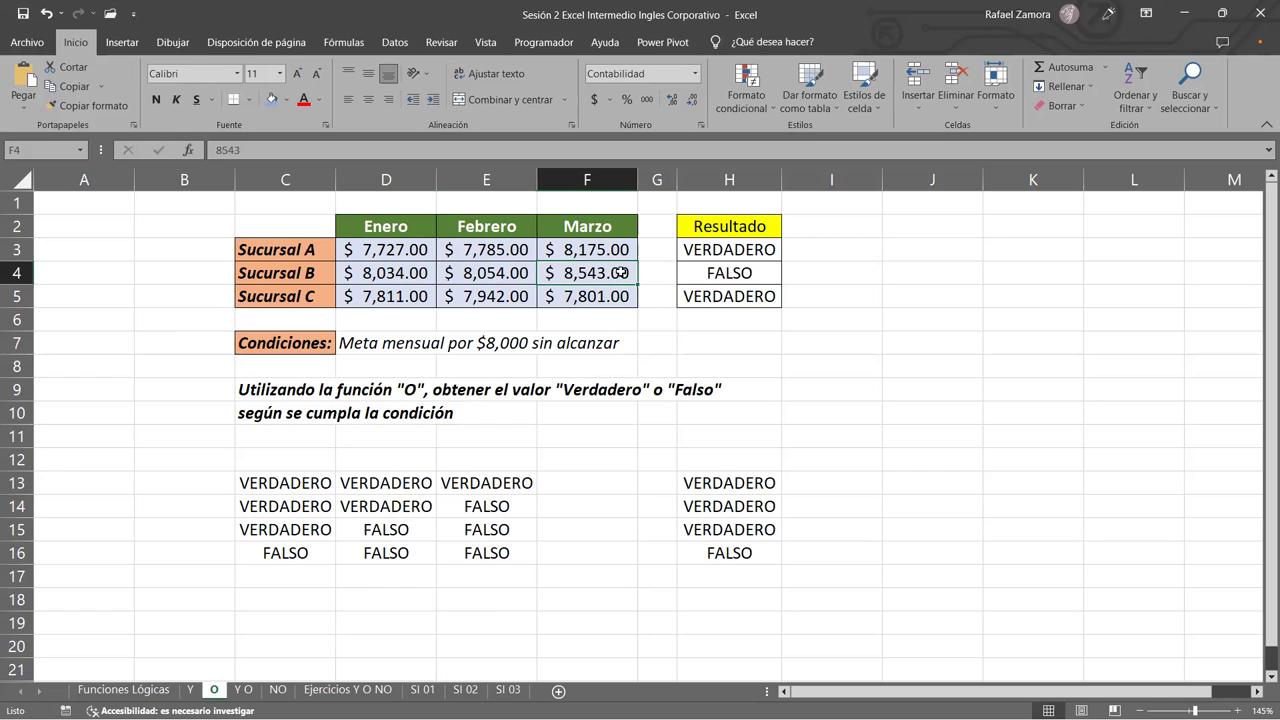
left_click(393, 268)
key("shift+Right")
key("shift+Right")
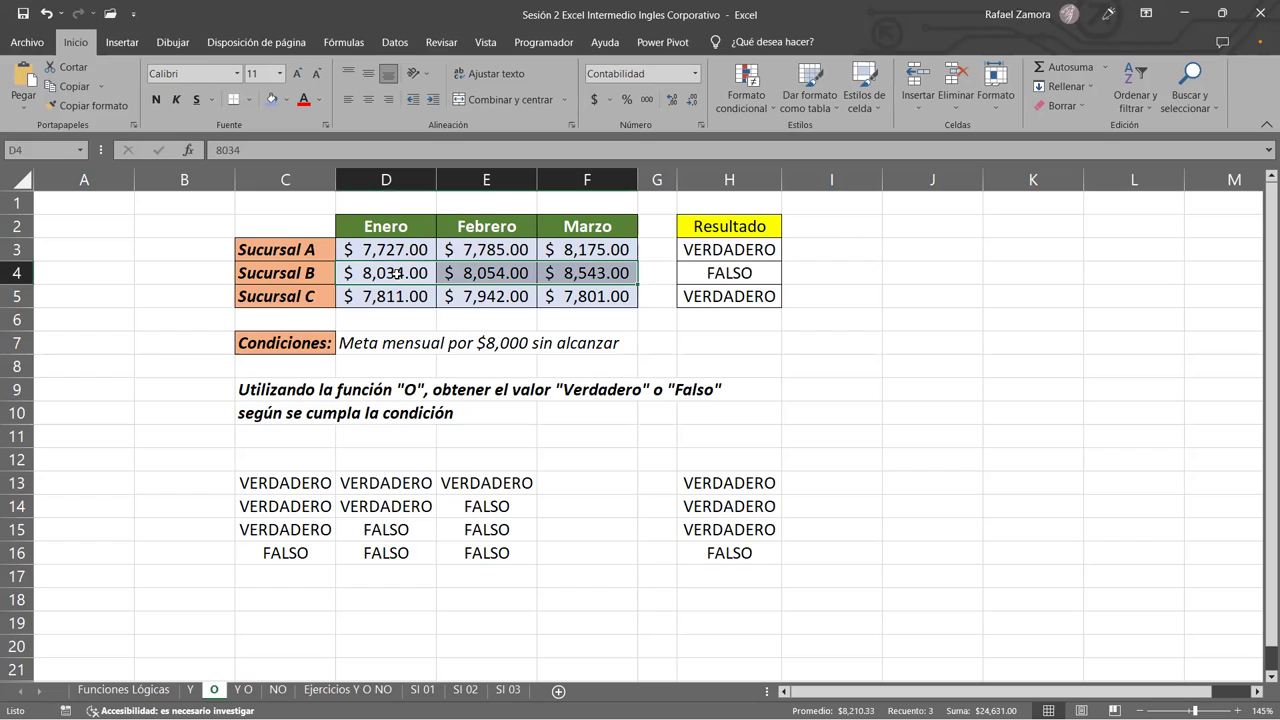
left_click(729, 277)
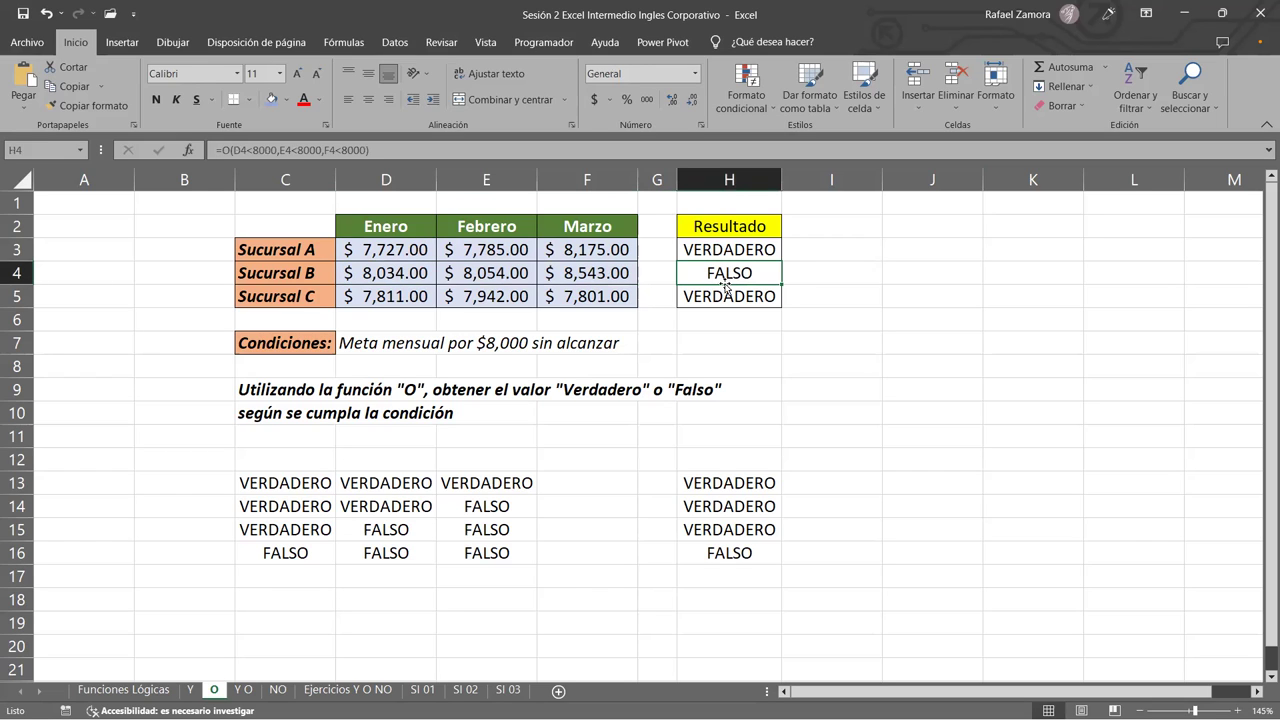
left_click(386, 298)
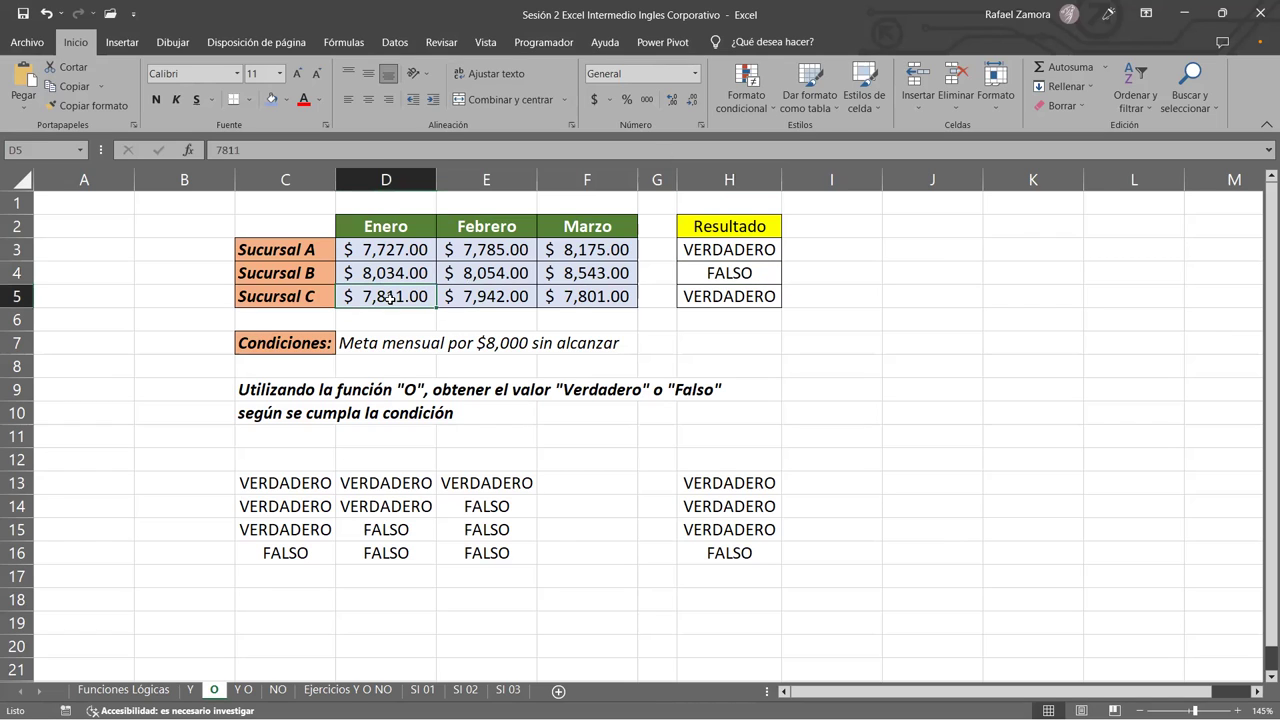
left_click(497, 298)
left_click_drag(382, 298, 590, 298)
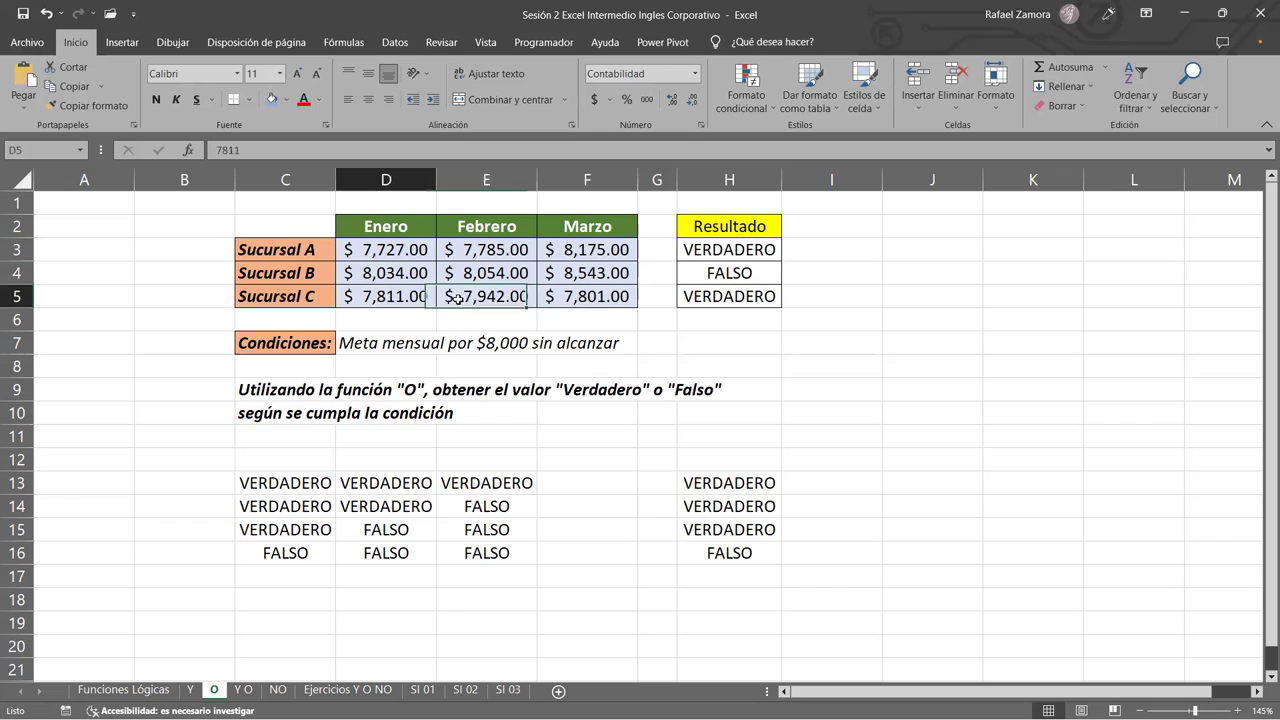
left_click(716, 298)
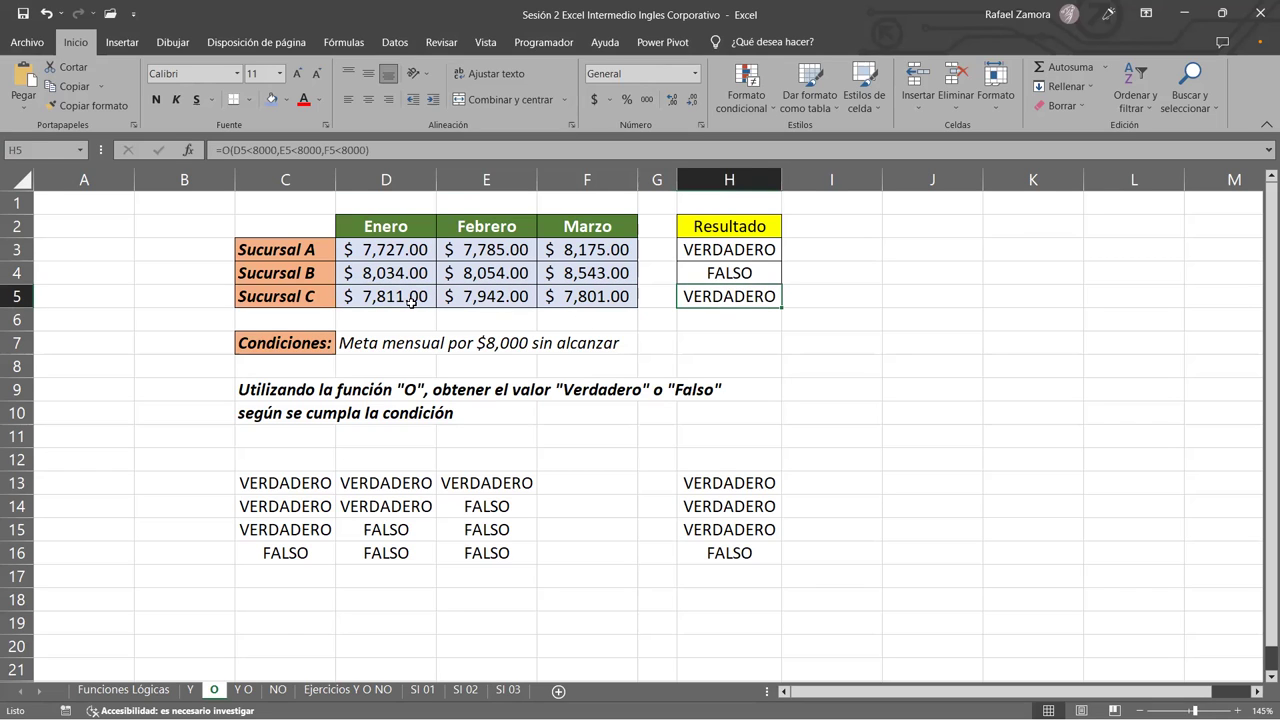
left_click(398, 293)
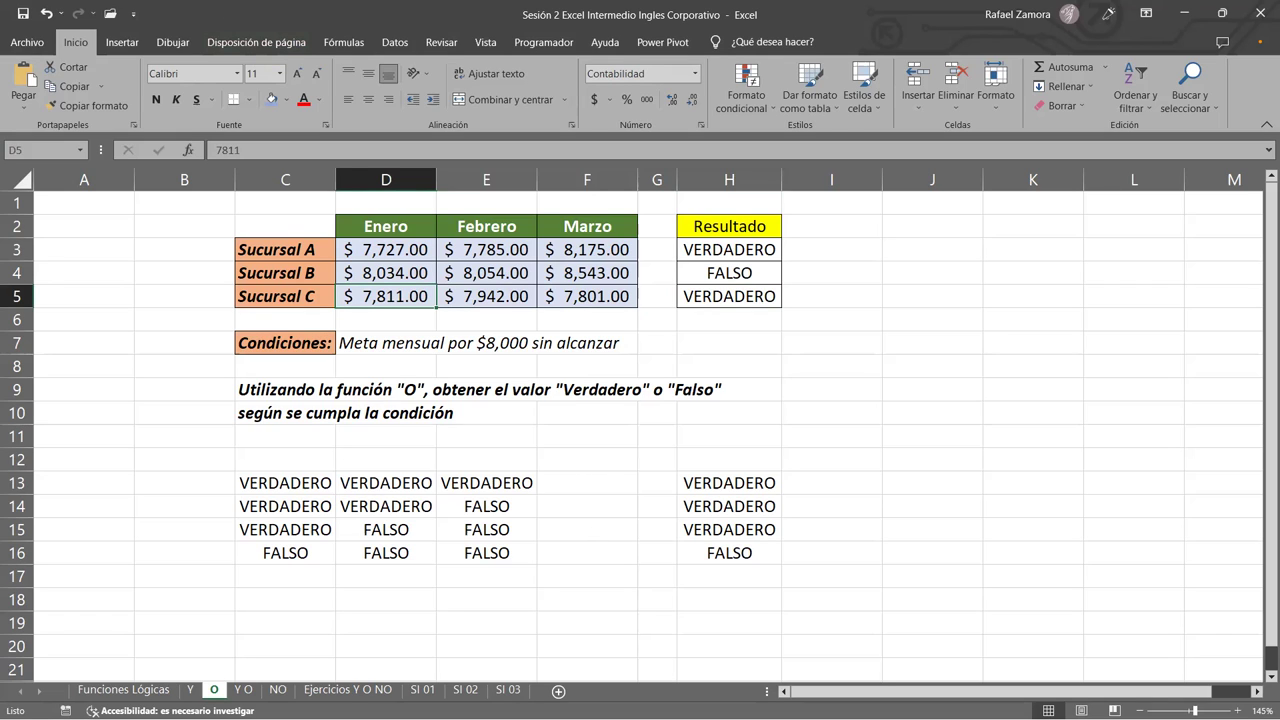
left_click(770, 522)
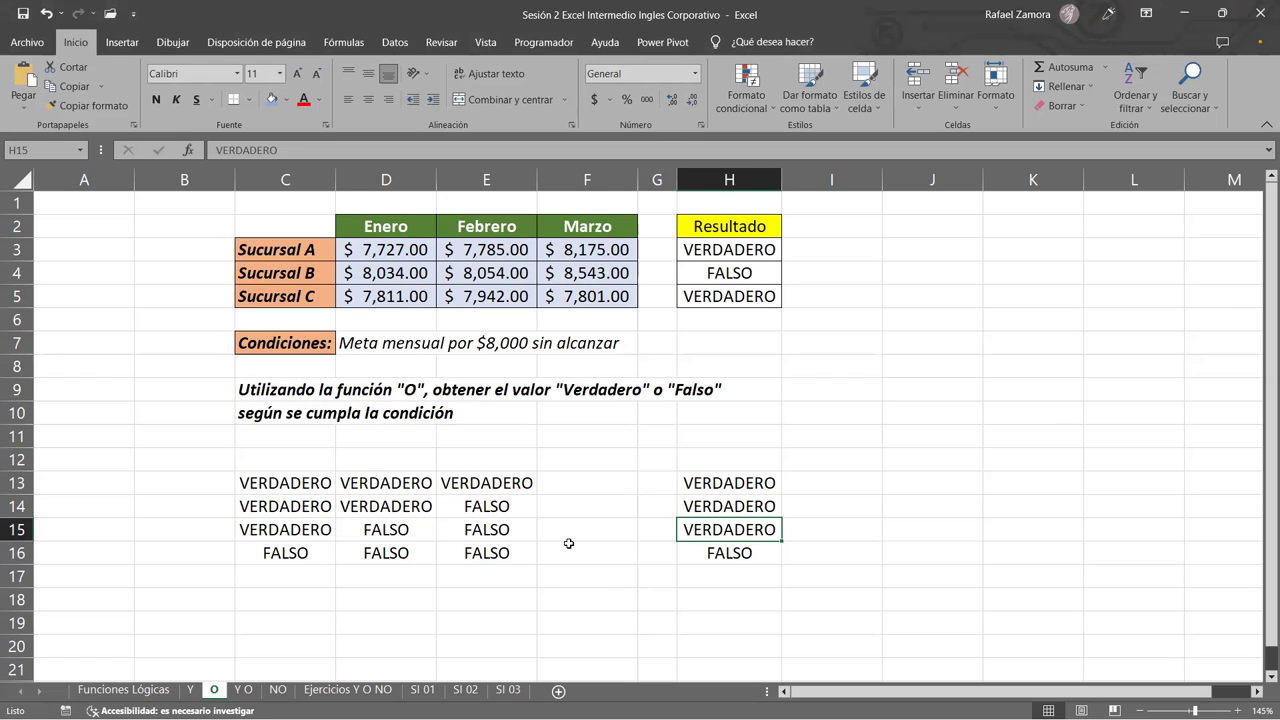
On the Y O sheet, bold the labels Matemática through Inglés in A16:A20.
left_click(245, 690)
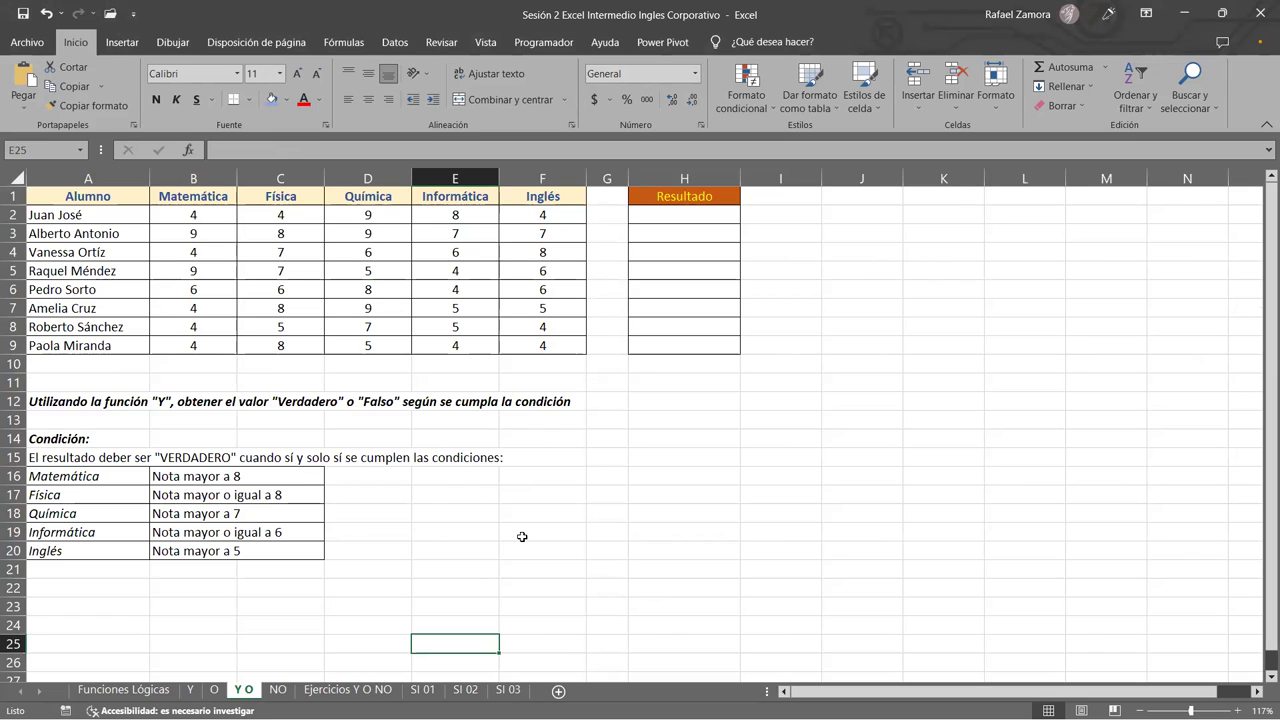
left_click(560, 531)
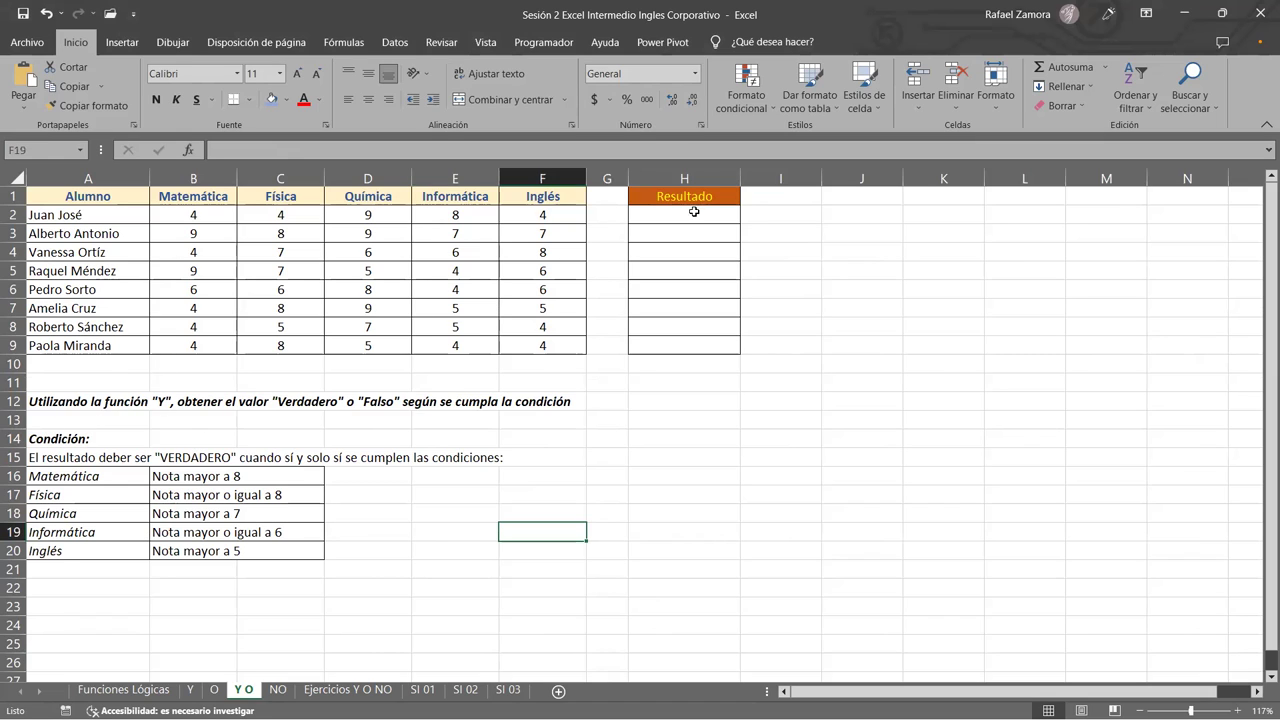
left_click_drag(694, 212, 694, 337)
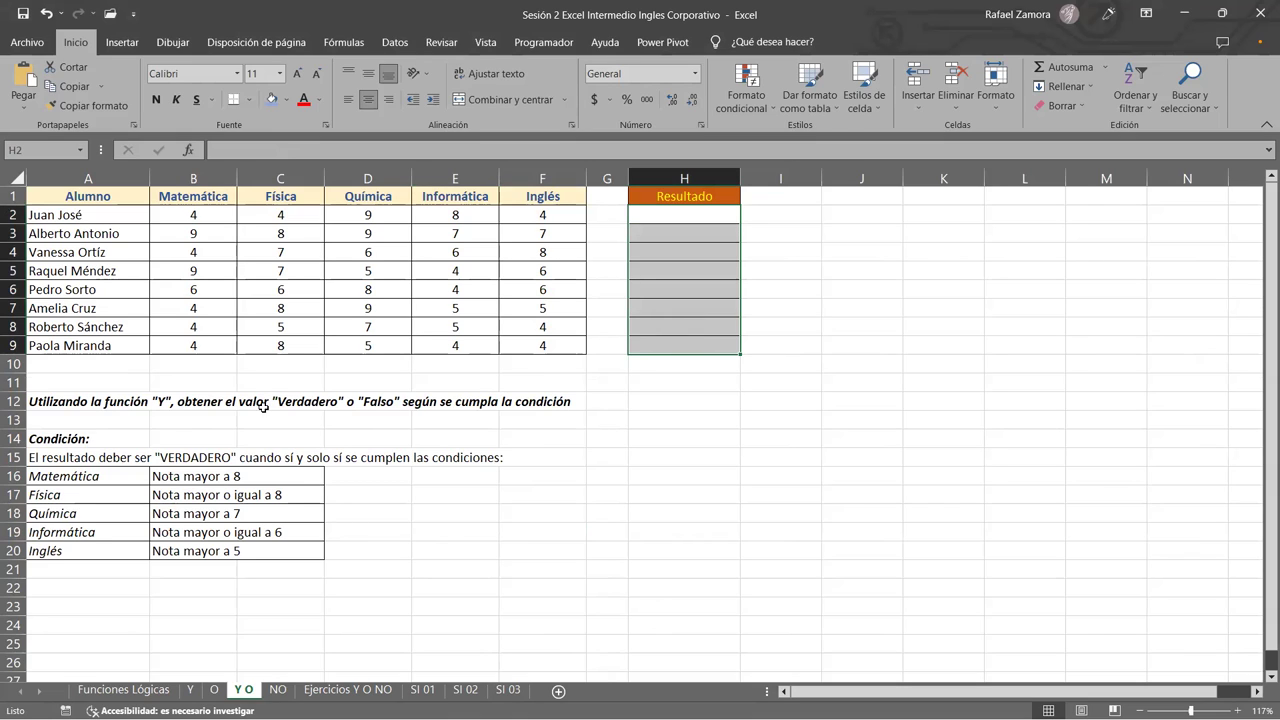
left_click_drag(64, 478, 76, 554)
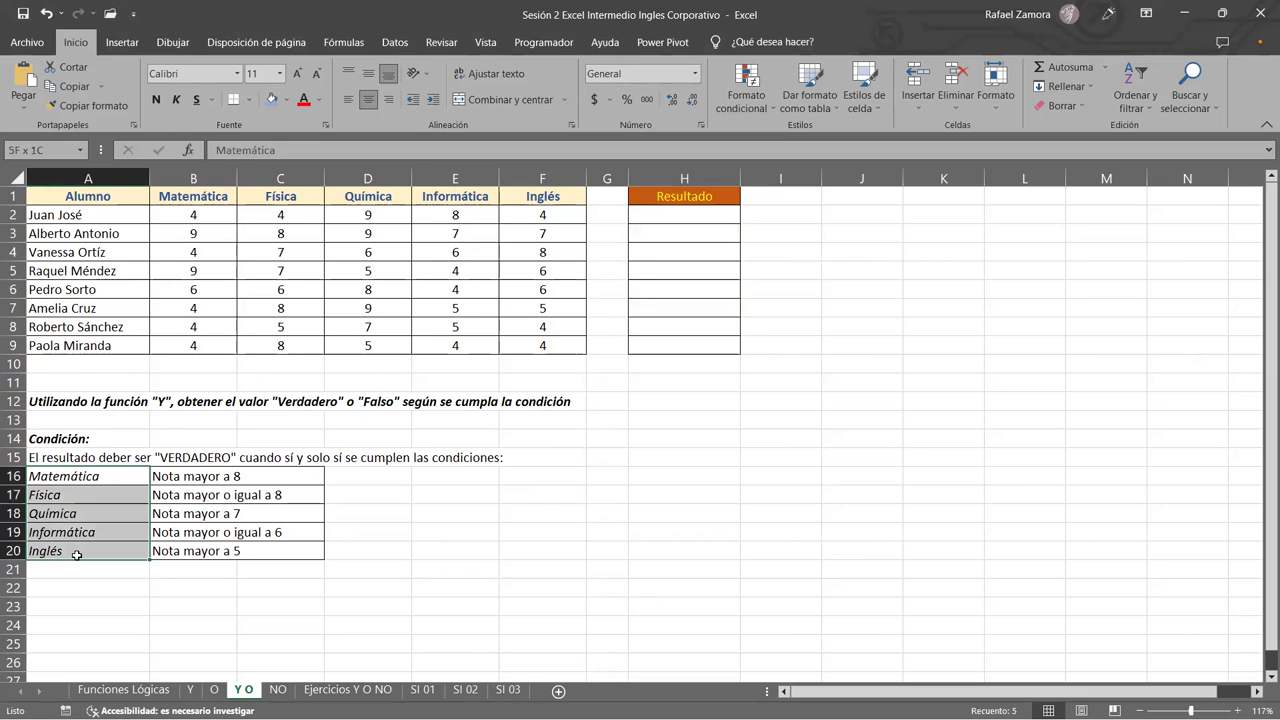
key("ctrl+n")
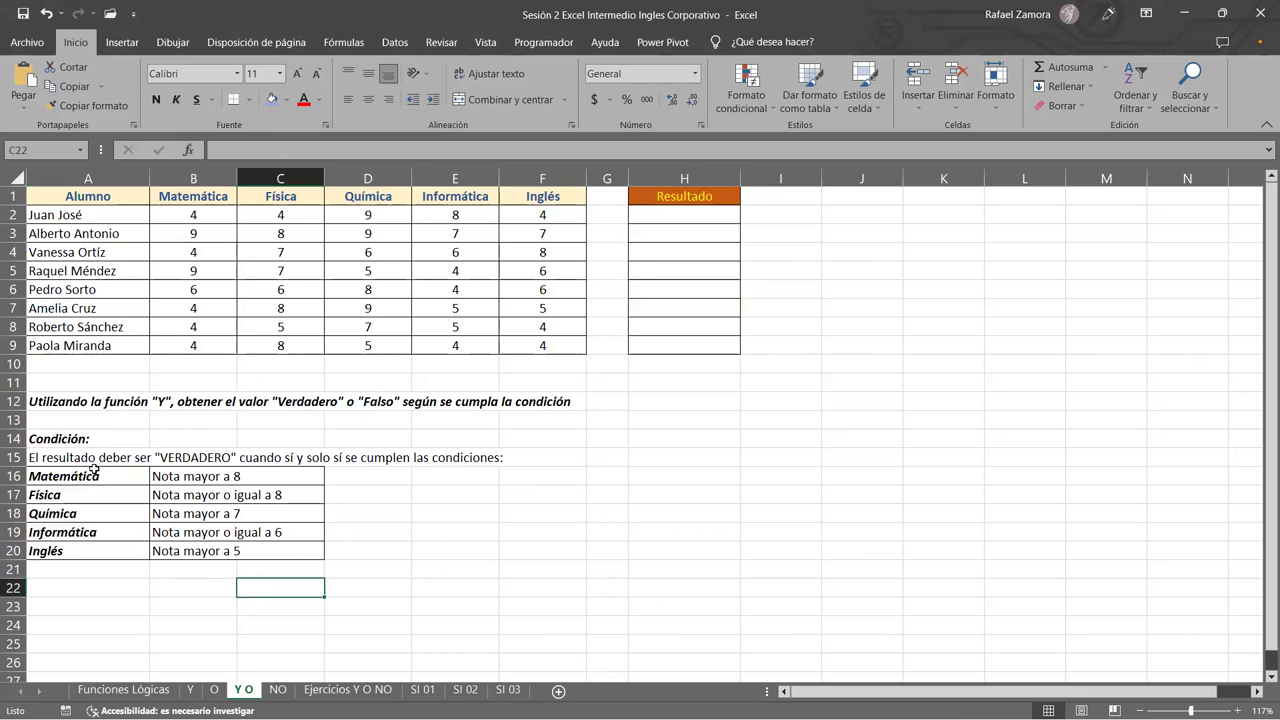
left_click_drag(92, 474, 92, 550)
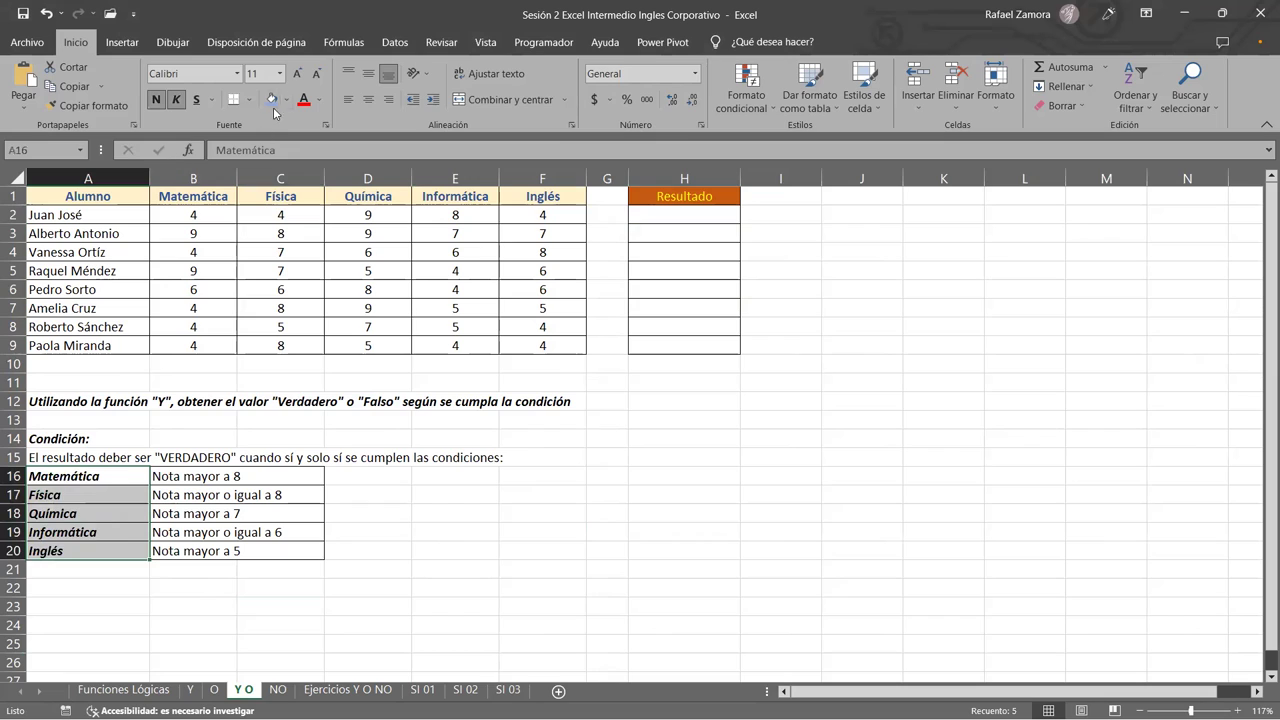
Fill labels A16:A20 with blue and review the Matemática, Física and Química conditions.
left_click(271, 99)
left_click(367, 588)
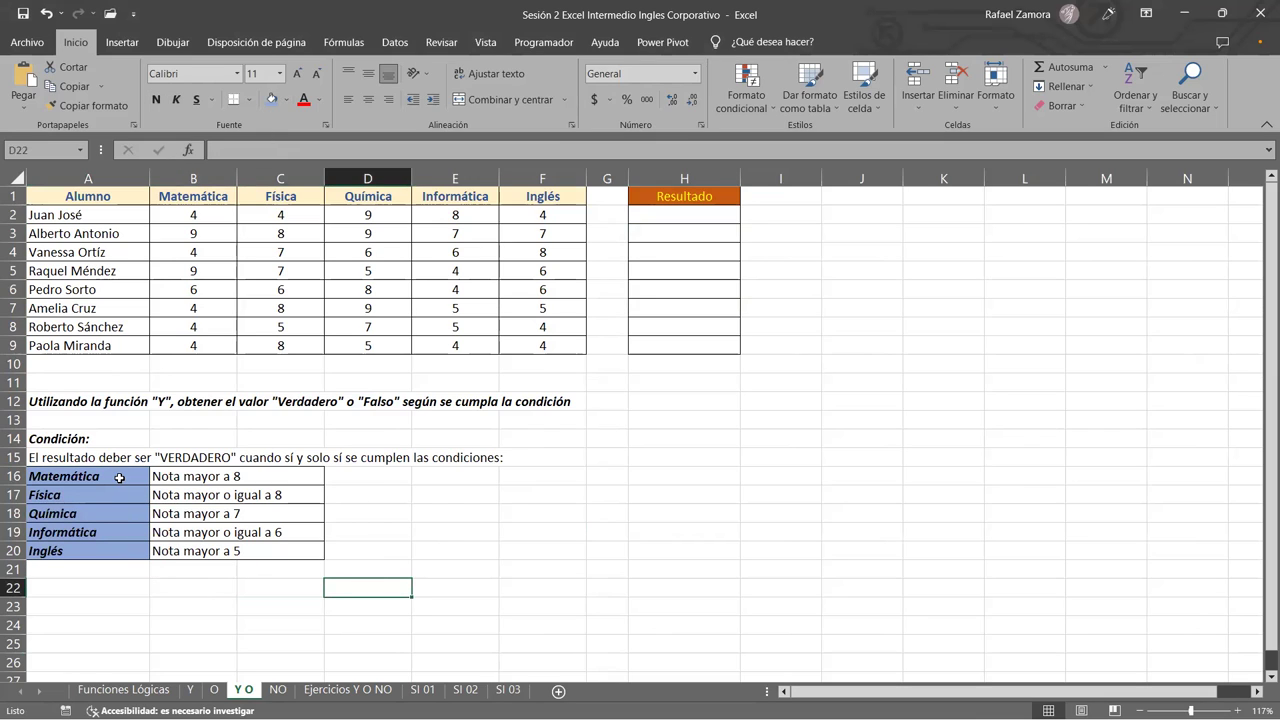
left_click(208, 469)
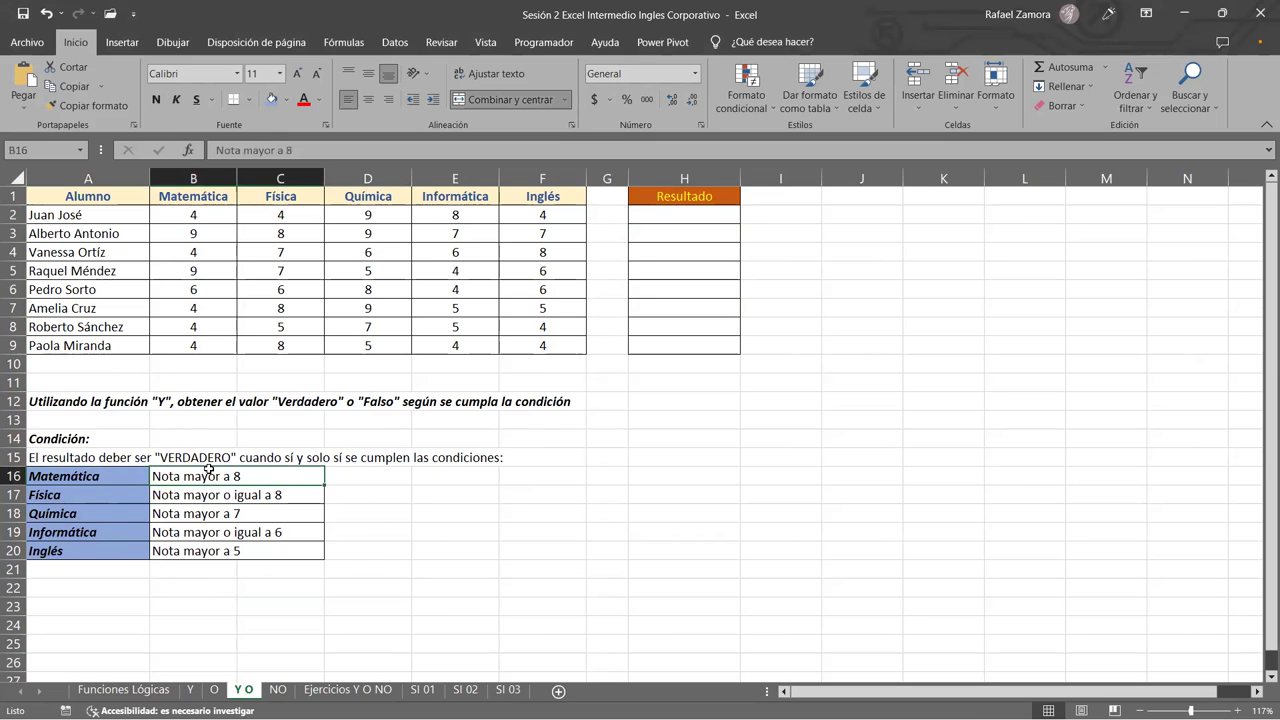
left_click(118, 492)
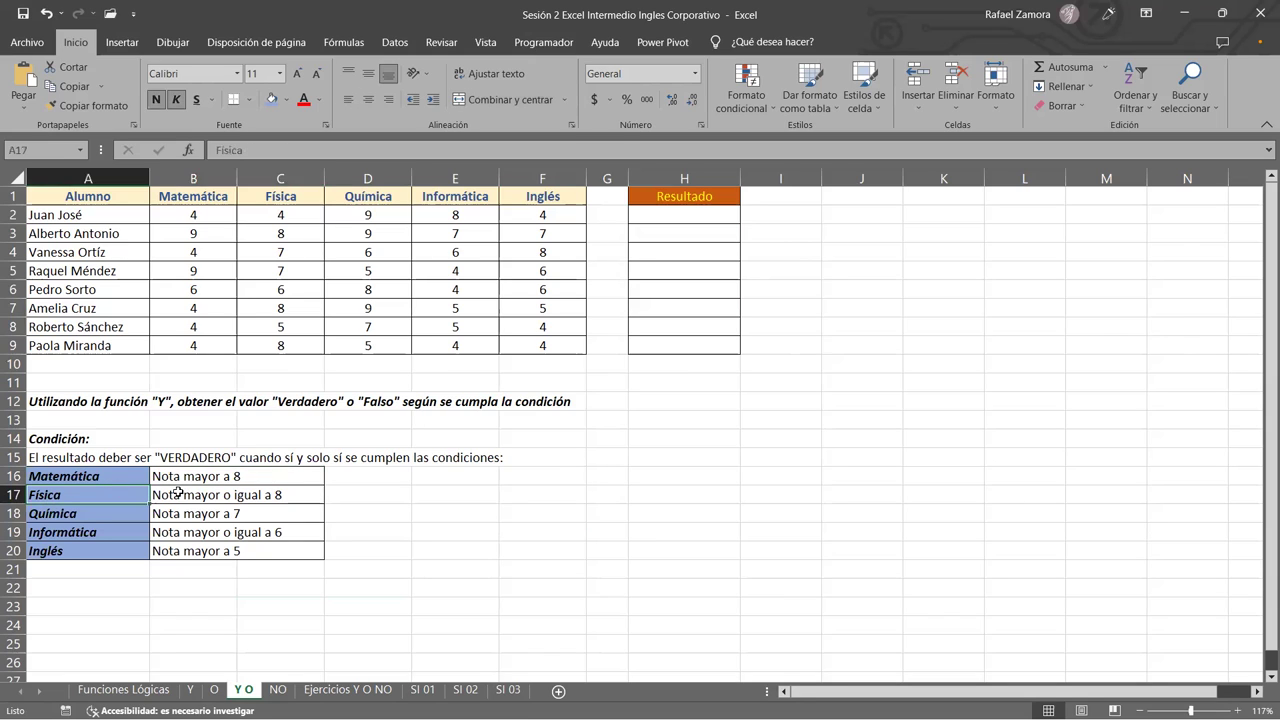
left_click(178, 493)
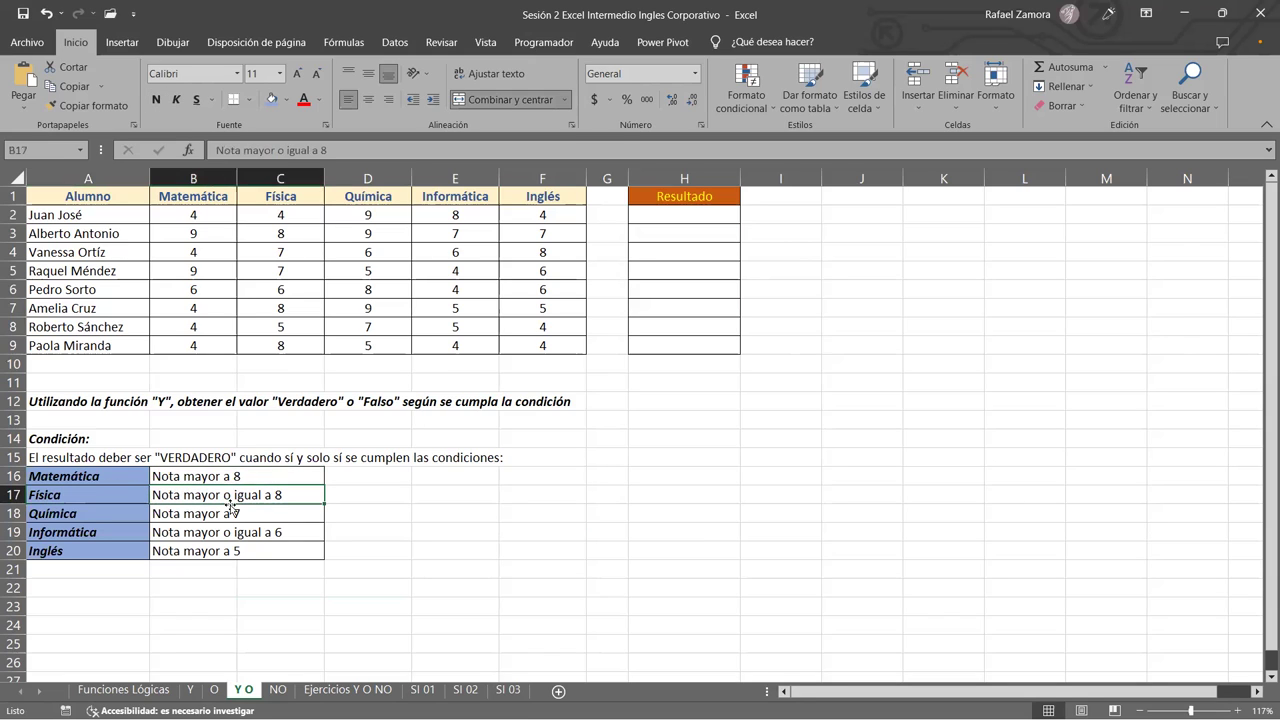
left_click(84, 515)
left_click(189, 513)
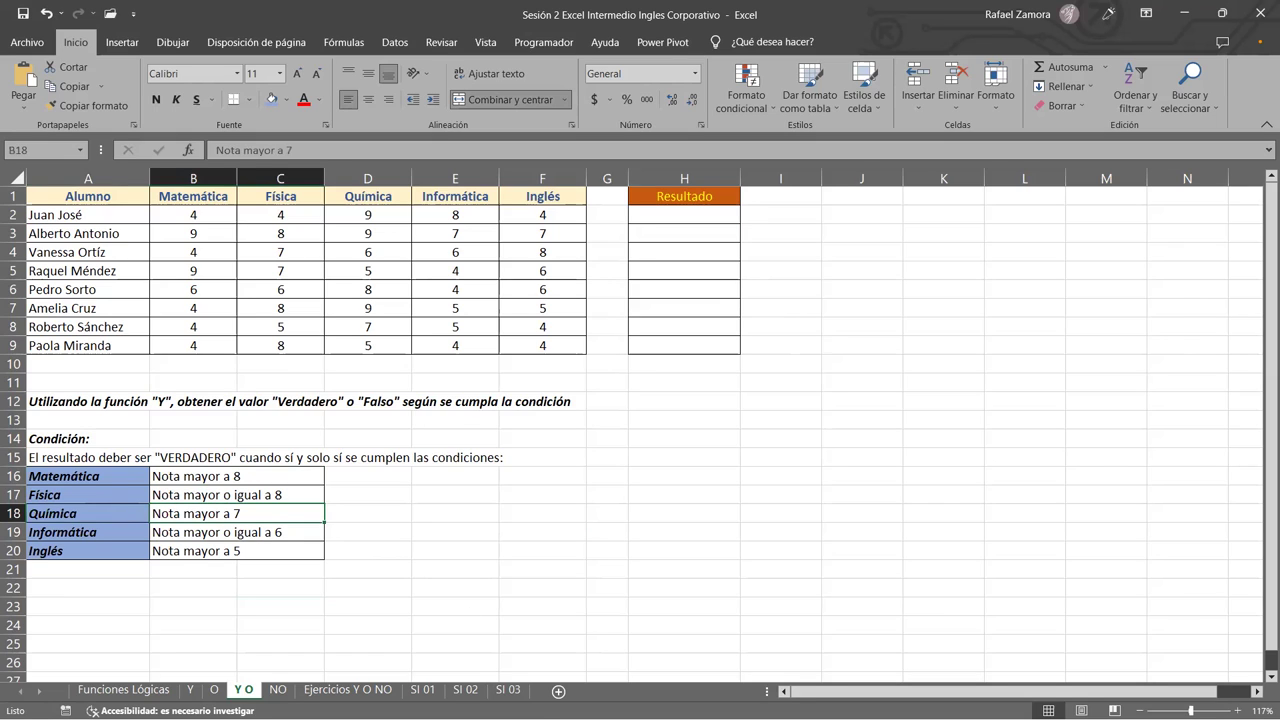
left_click(760, 437)
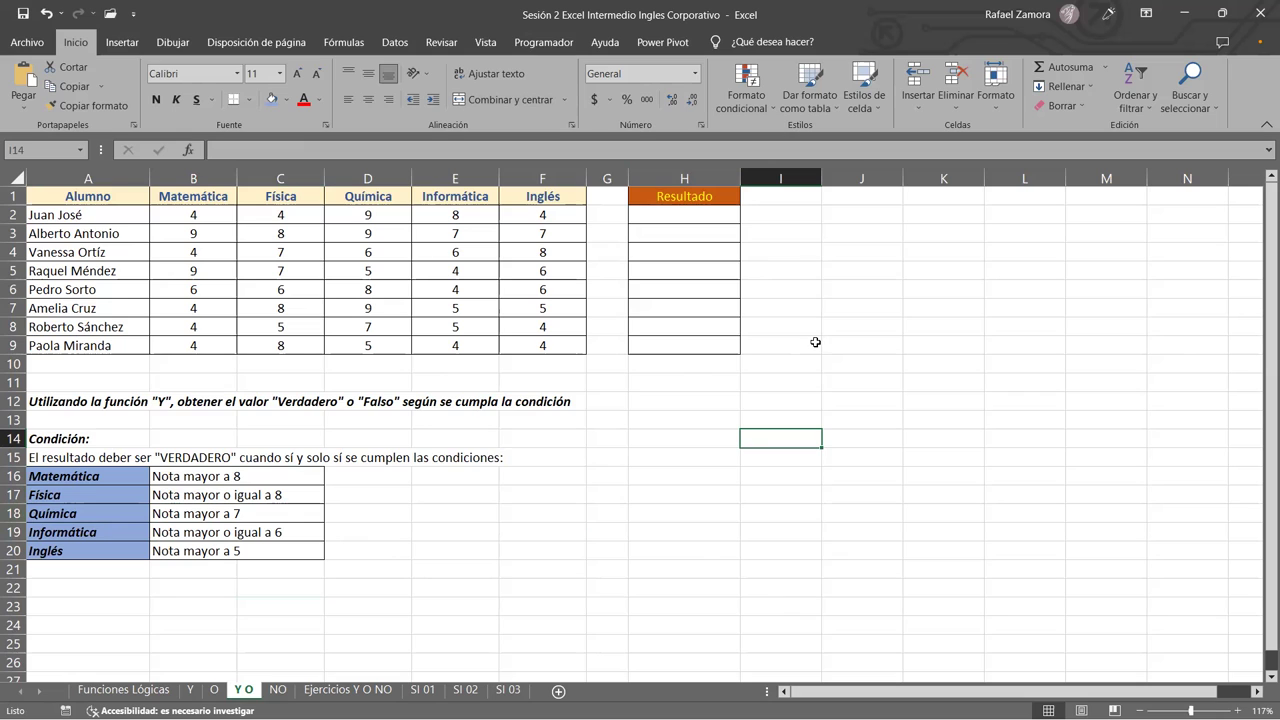
Insert a WordArt reading EN PRACTICA and place it beside the condition table.
left_click(119, 46)
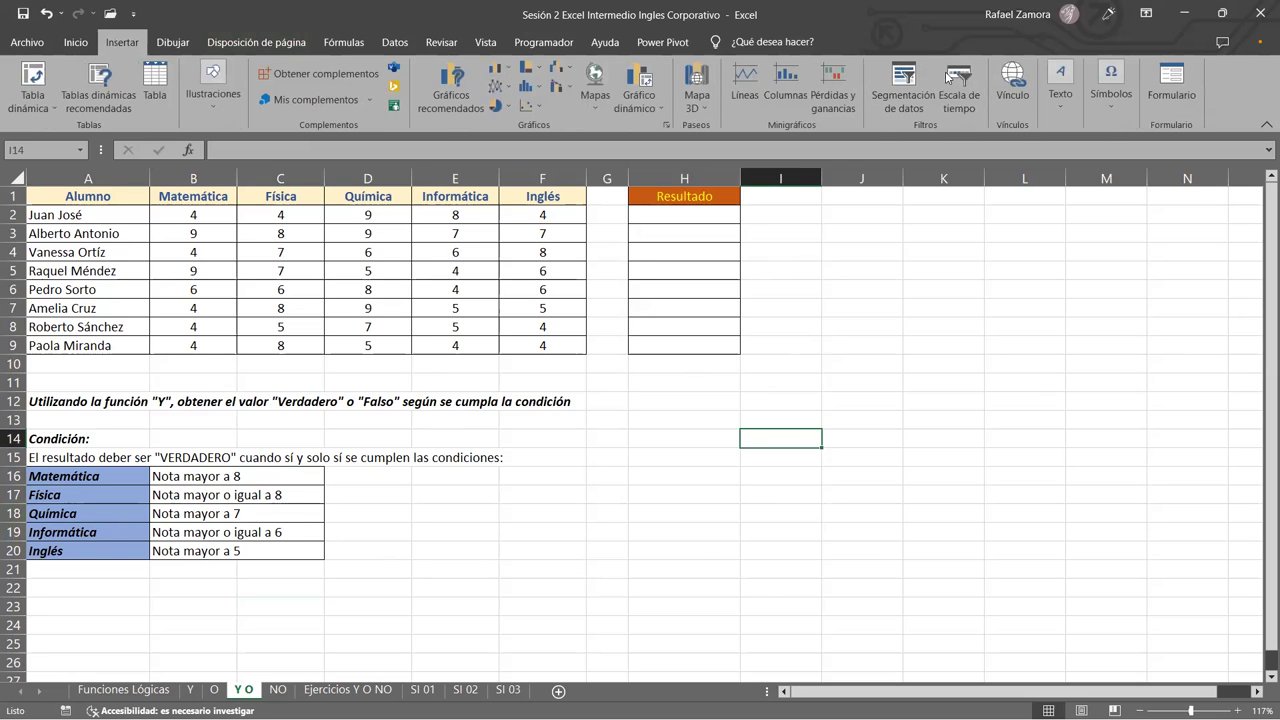
left_click(1069, 93)
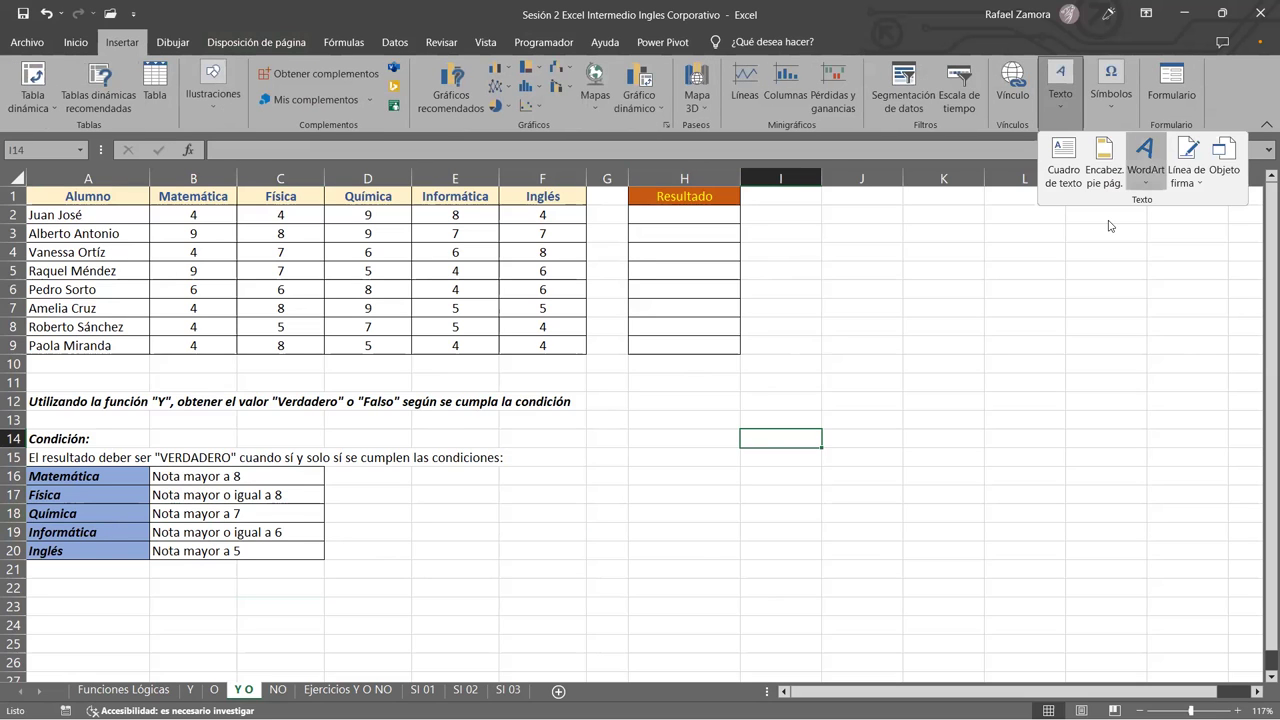
left_click(1145, 152)
left_click(1150, 219)
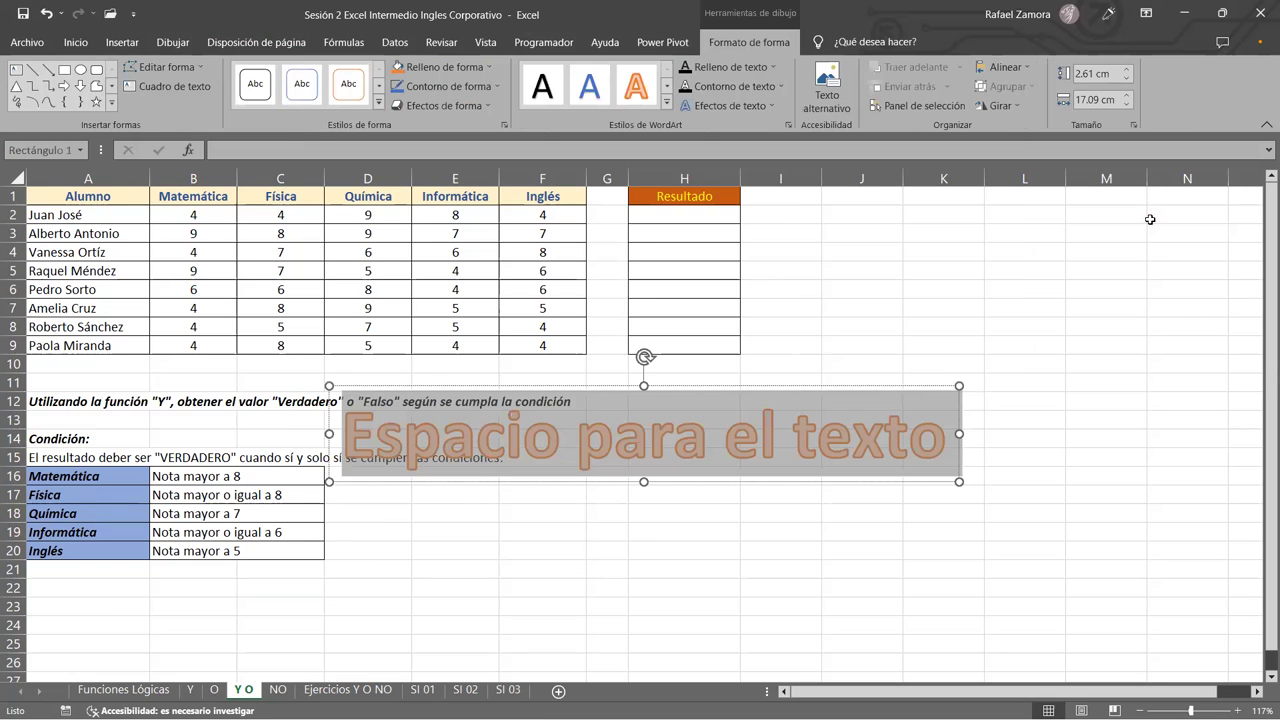
type("EN PRACTICA")
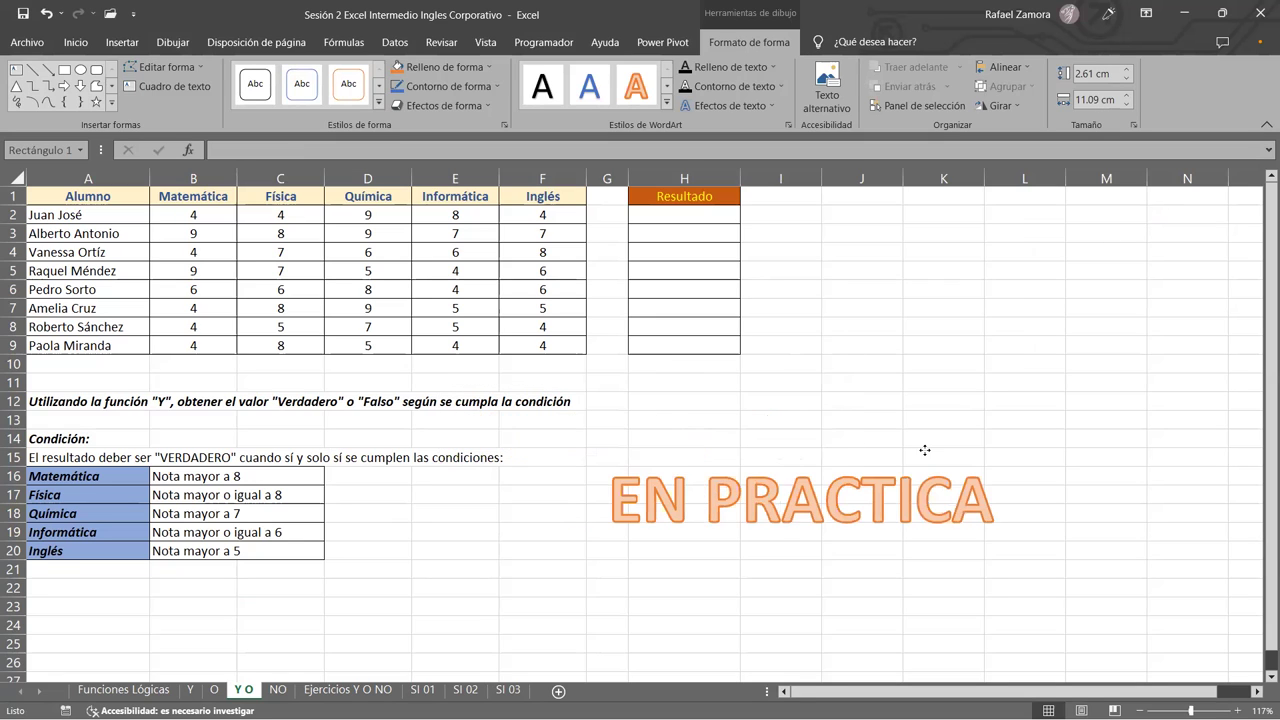
left_click_drag(786, 390, 946, 454)
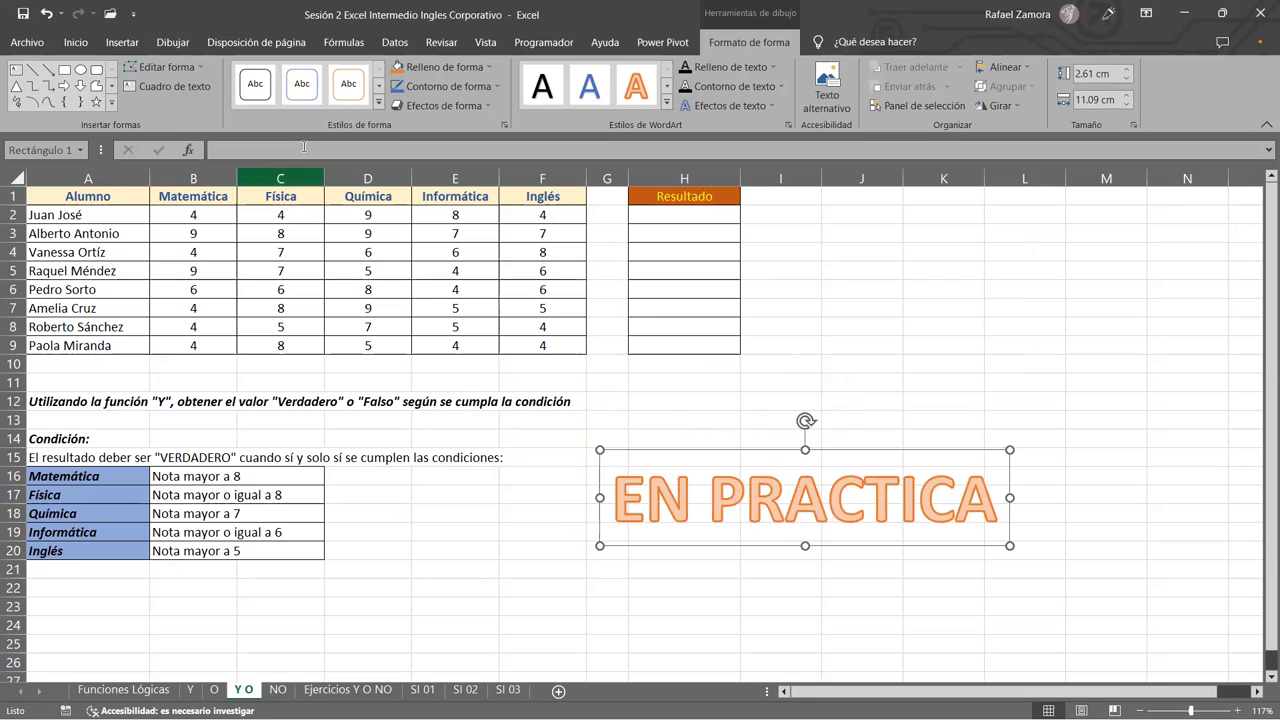
Make the EN PRACTICA WordArt text fill red.
left_click(780, 67)
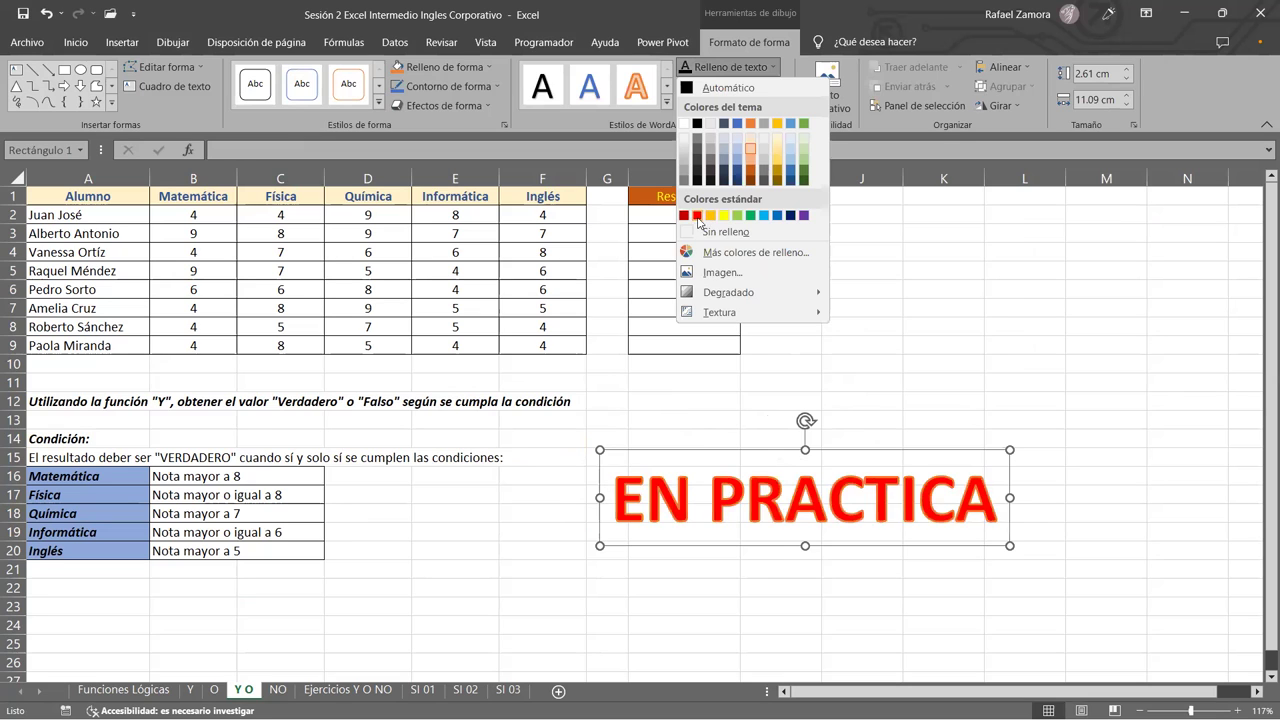
left_click(697, 215)
left_click(970, 422)
left_click(1104, 416)
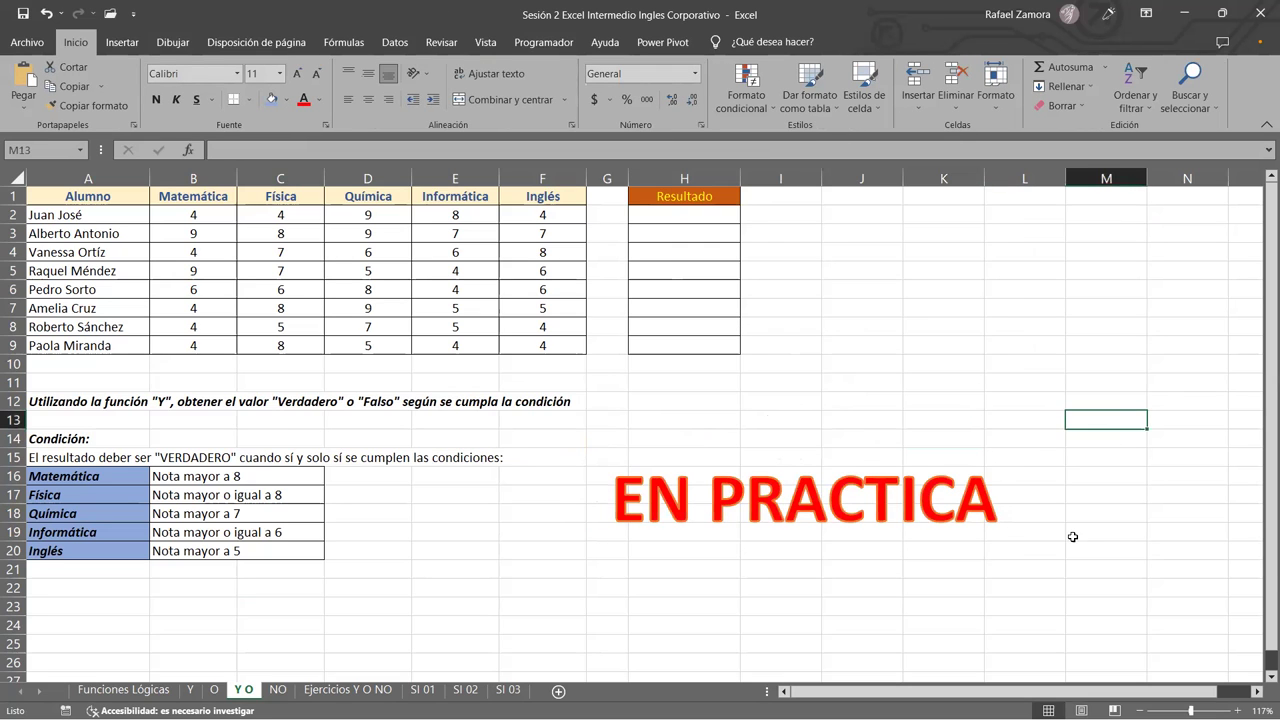
Set the EN PRACTICA WordArt font to Big 500 and nudge it slightly right.
left_click(857, 530)
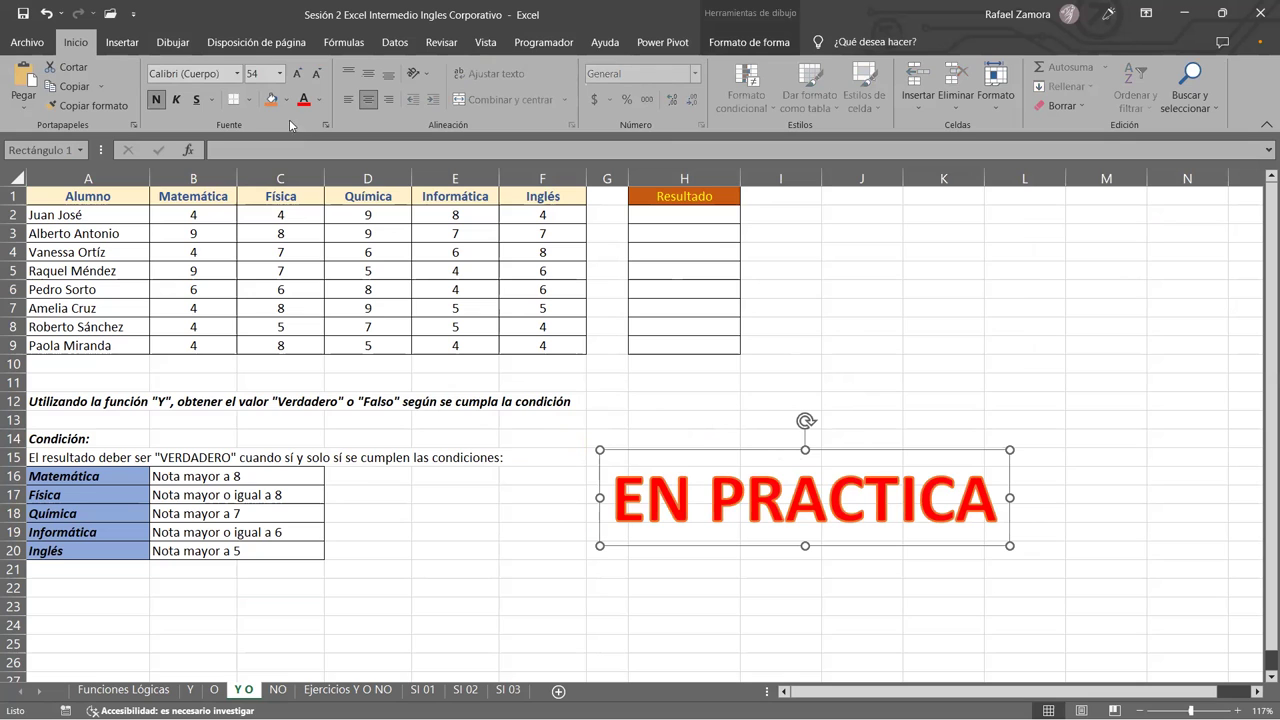
left_click(237, 73)
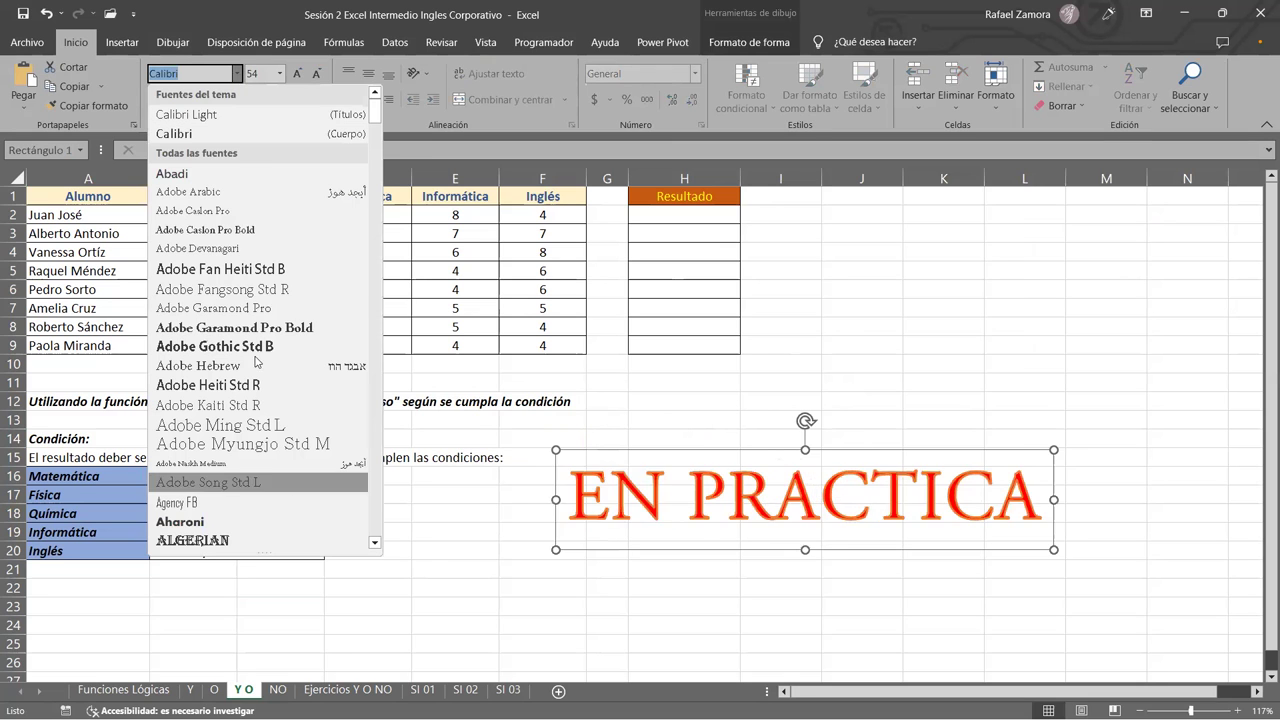
scroll(257, 340, "down", 3)
scroll(257, 363, "down", 4)
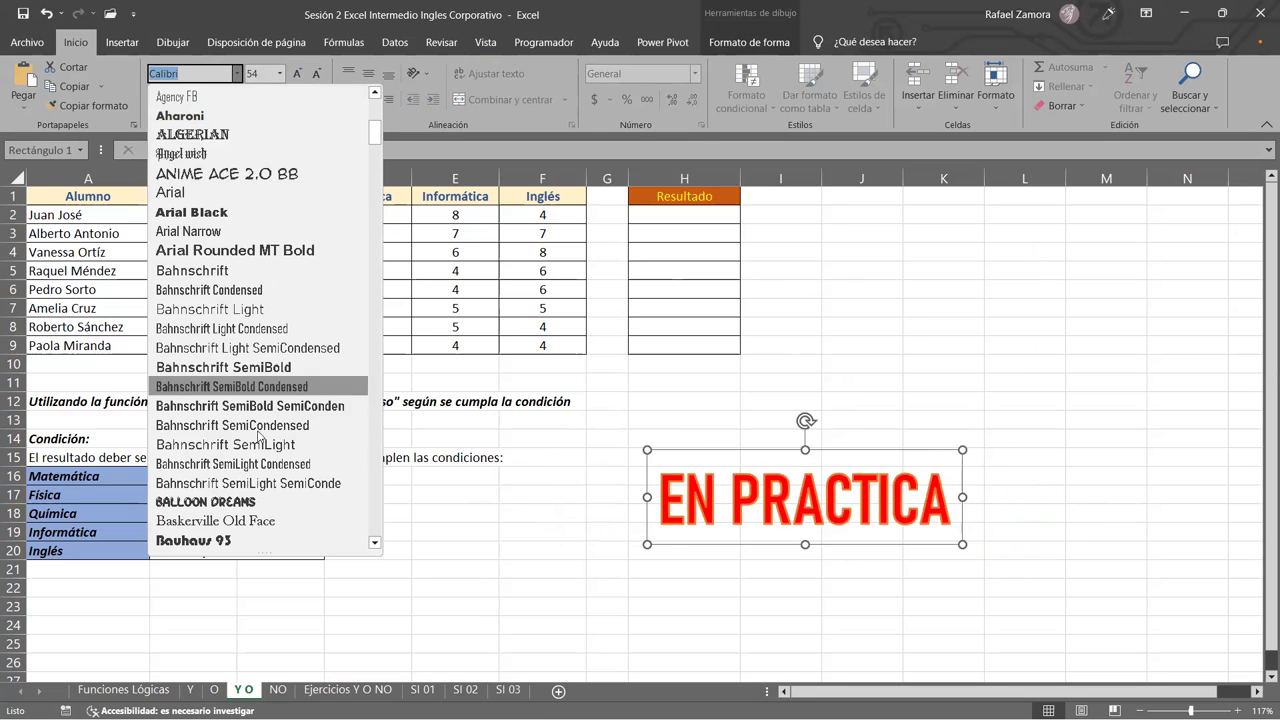
scroll(258, 437, "down", 5)
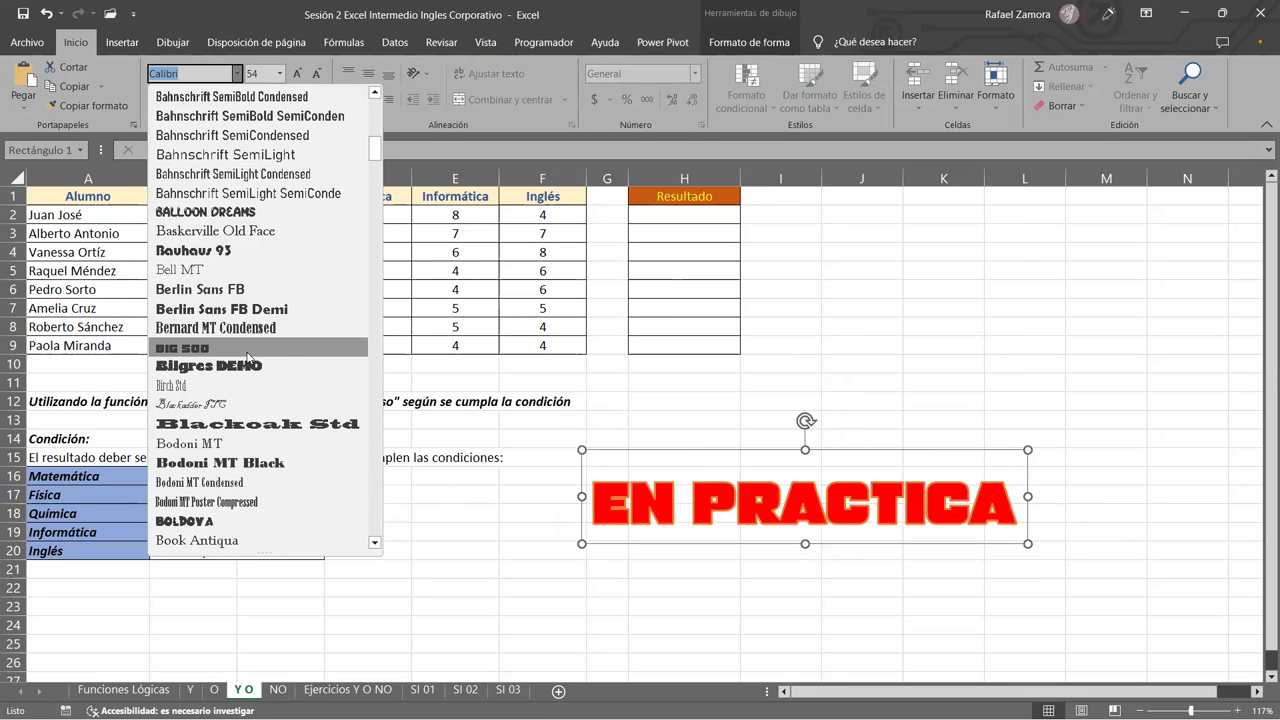
left_click(247, 350)
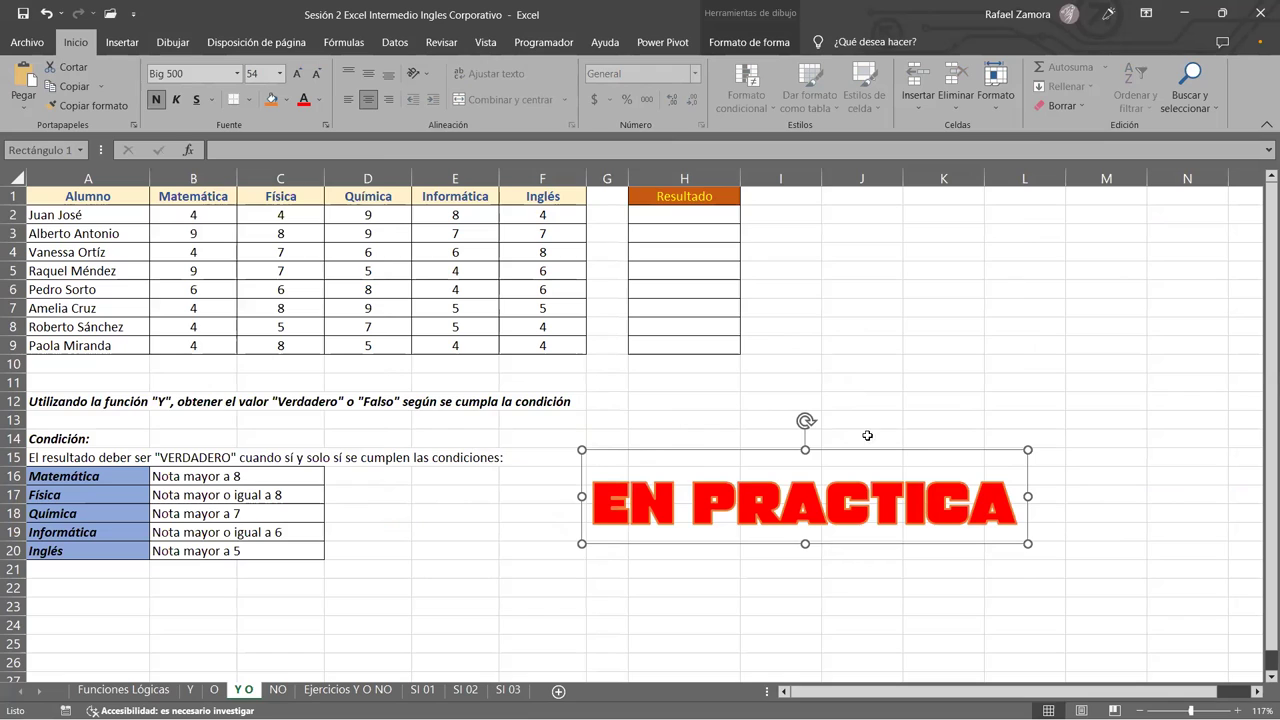
left_click_drag(876, 452, 890, 448)
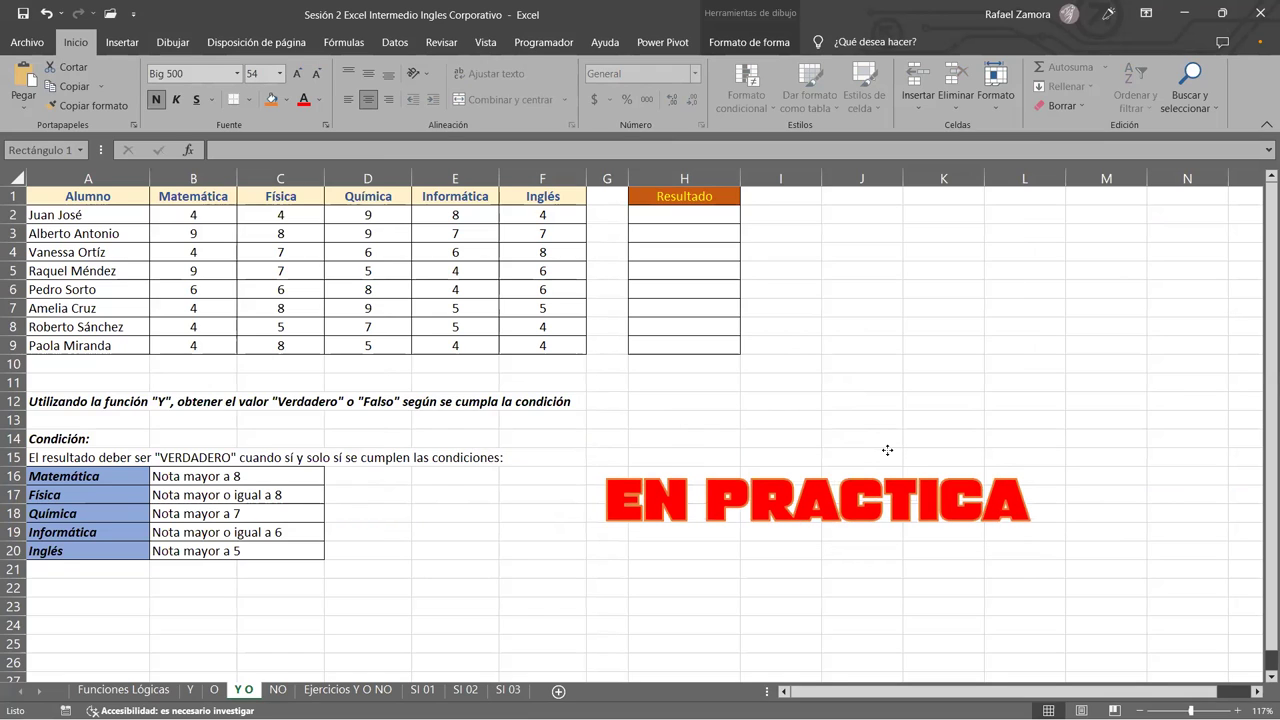
left_click(981, 323)
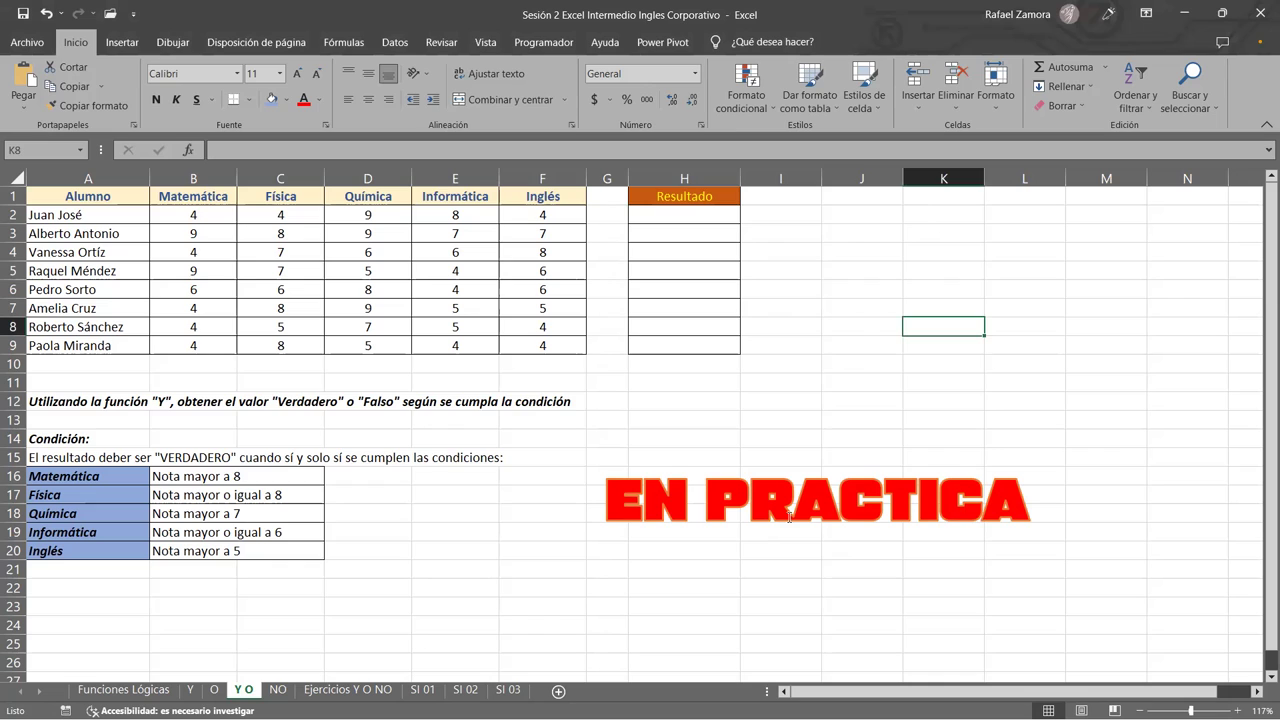
In H2, start the Y formula with the first condition B2>8.
left_click(723, 212)
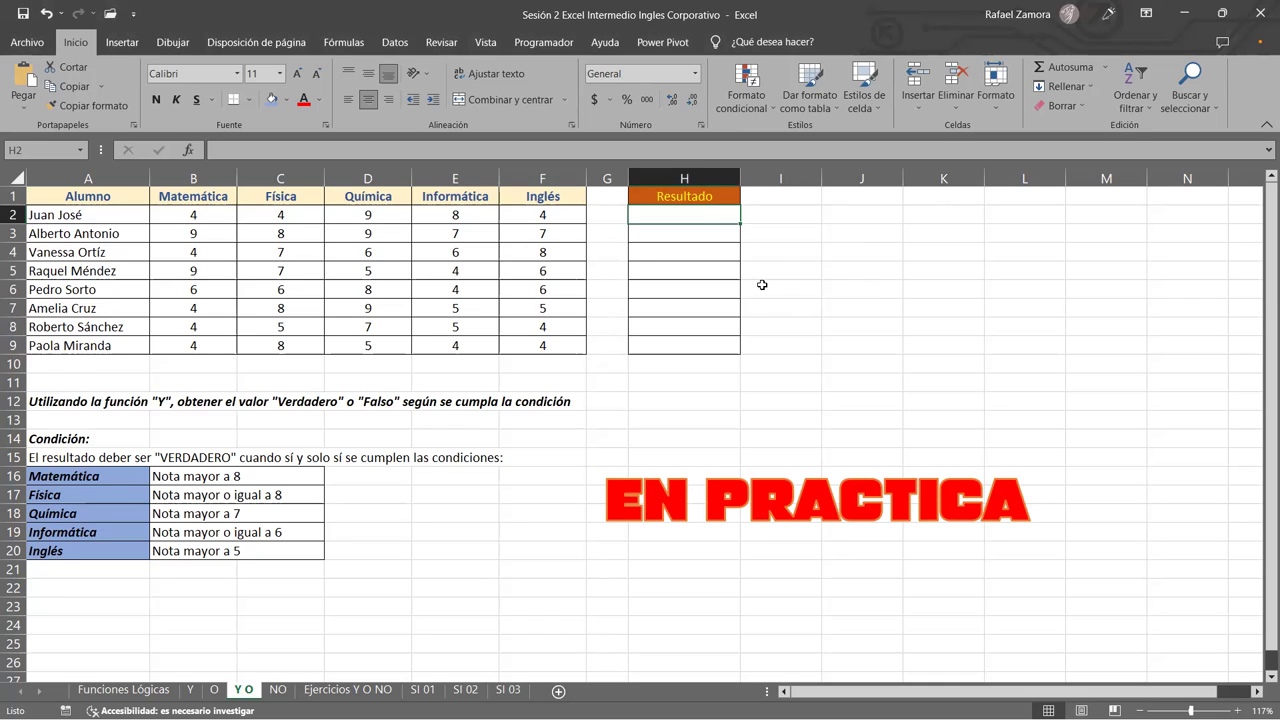
type(")")
type("=")
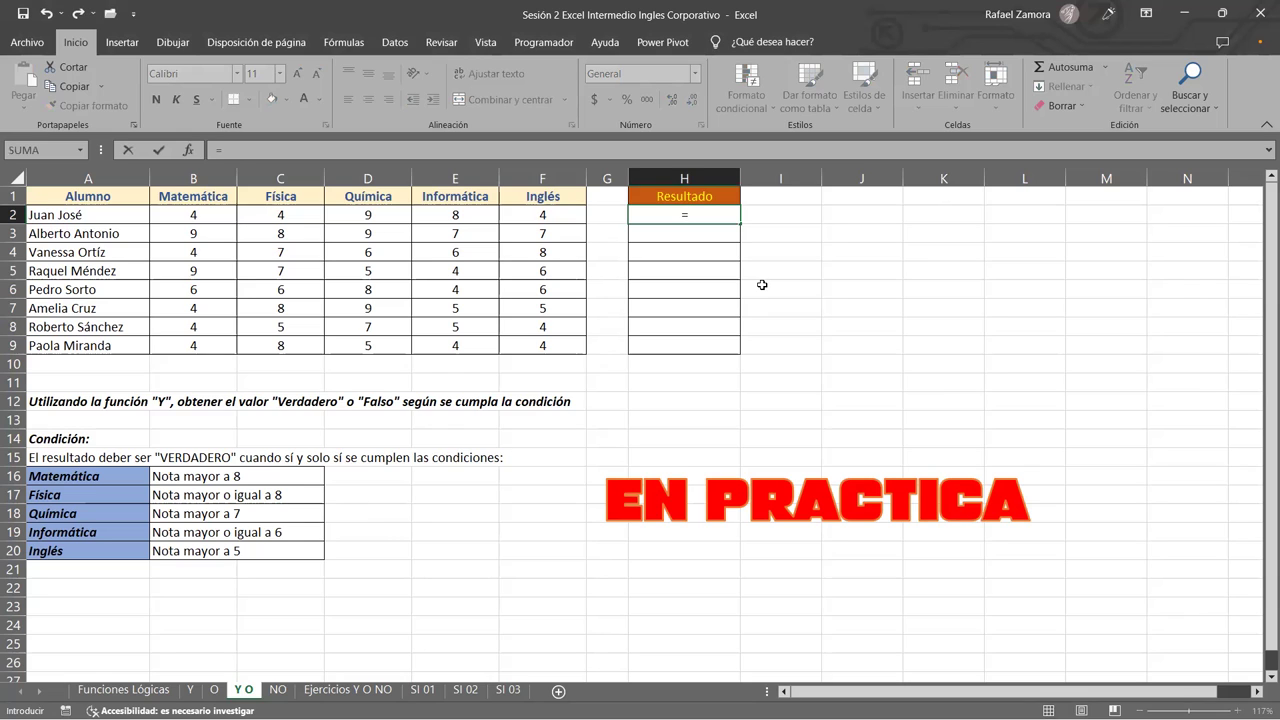
left_click(214, 218)
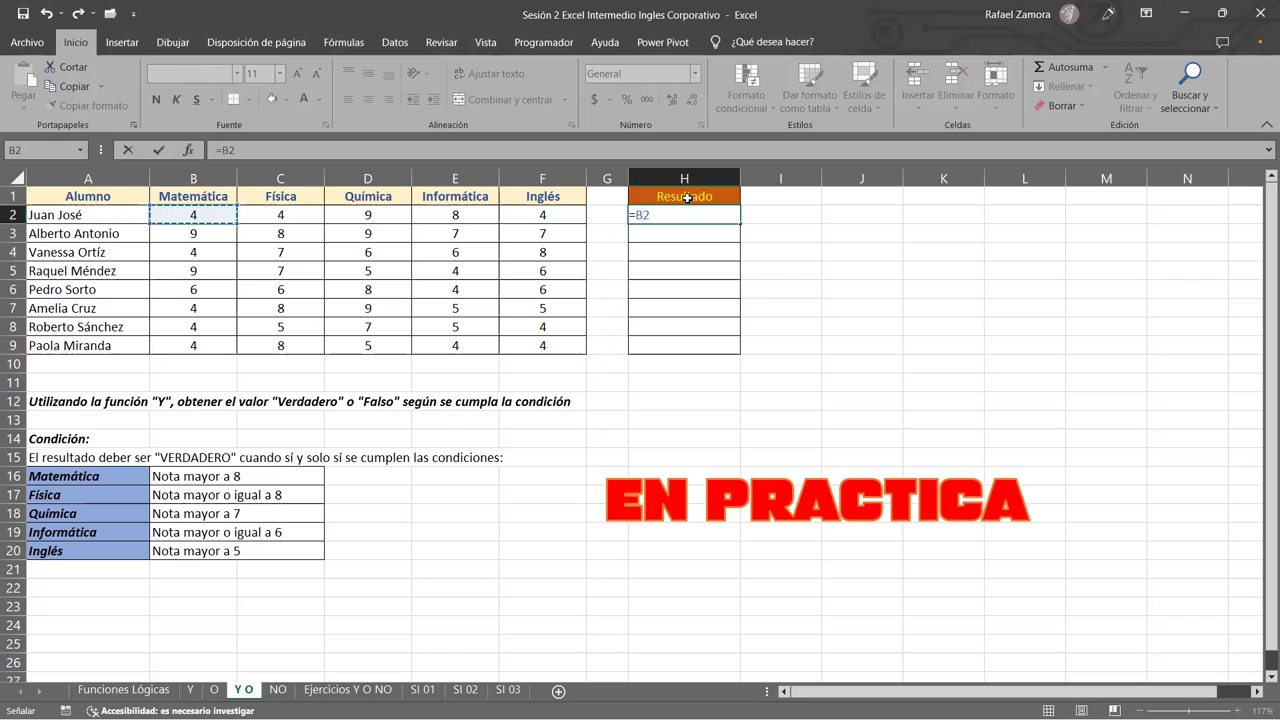
key("BackSpace")
key("BackSpace")
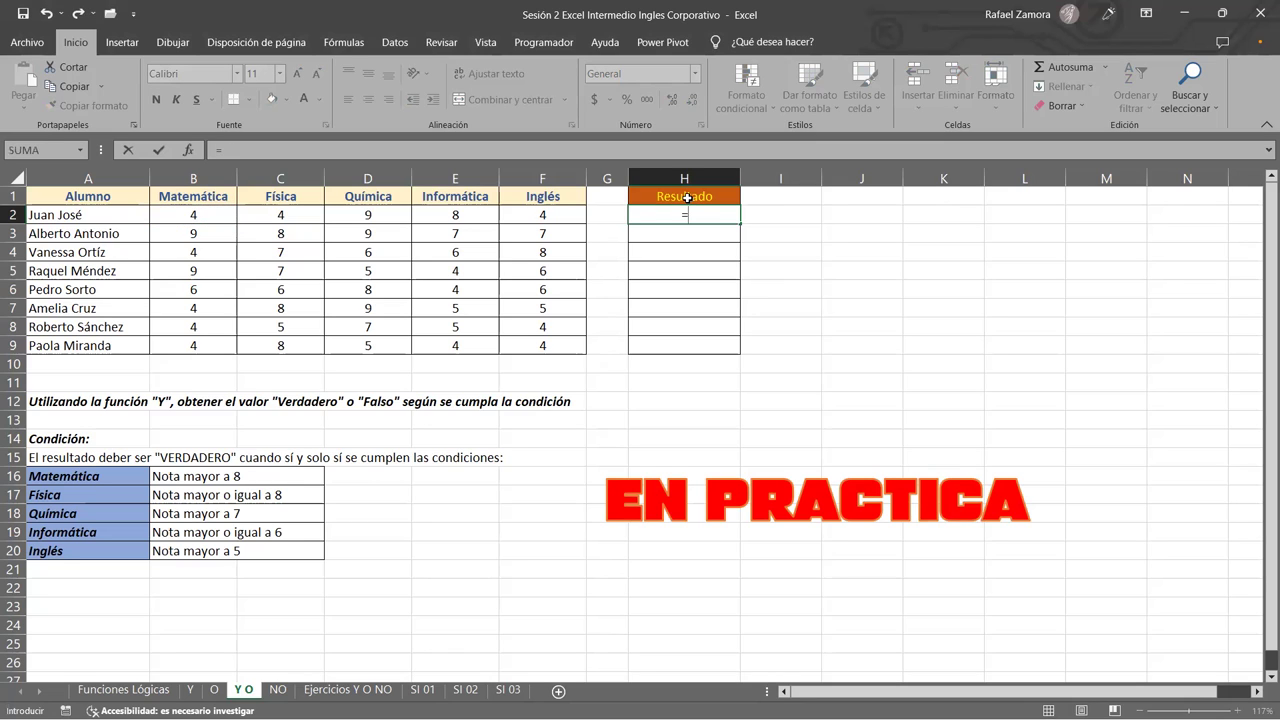
type("Y(")
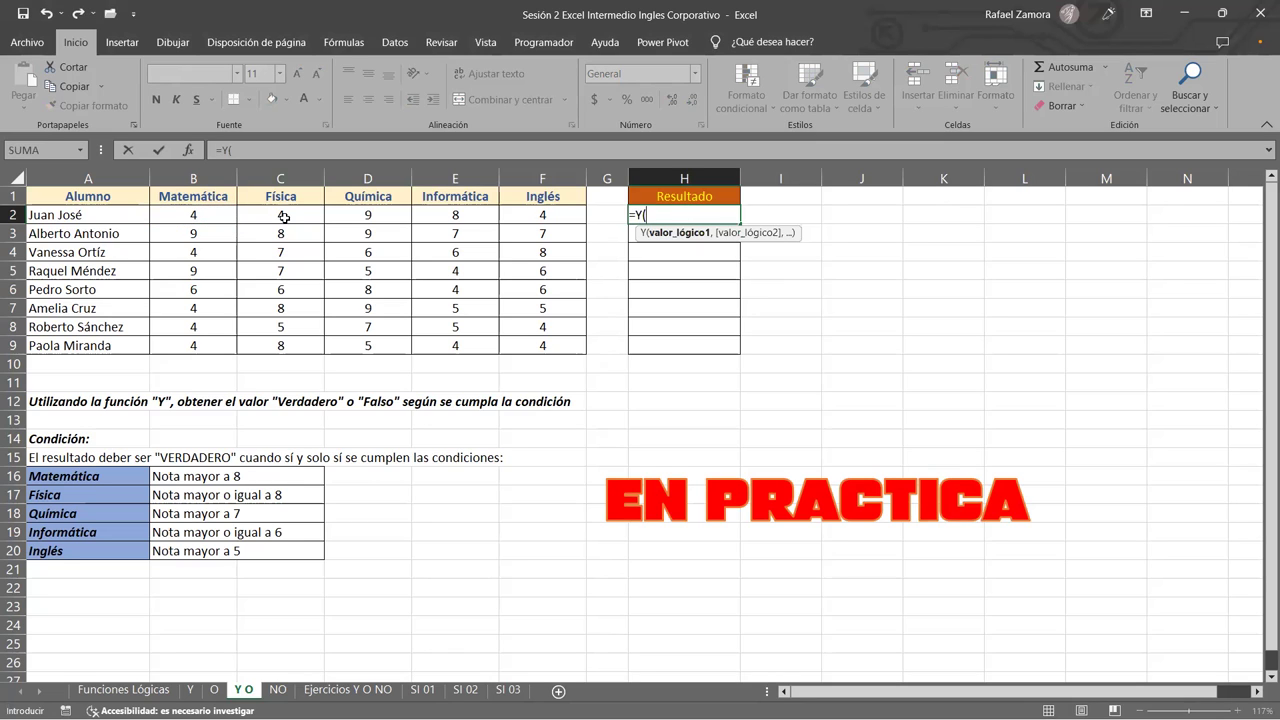
left_click(160, 214)
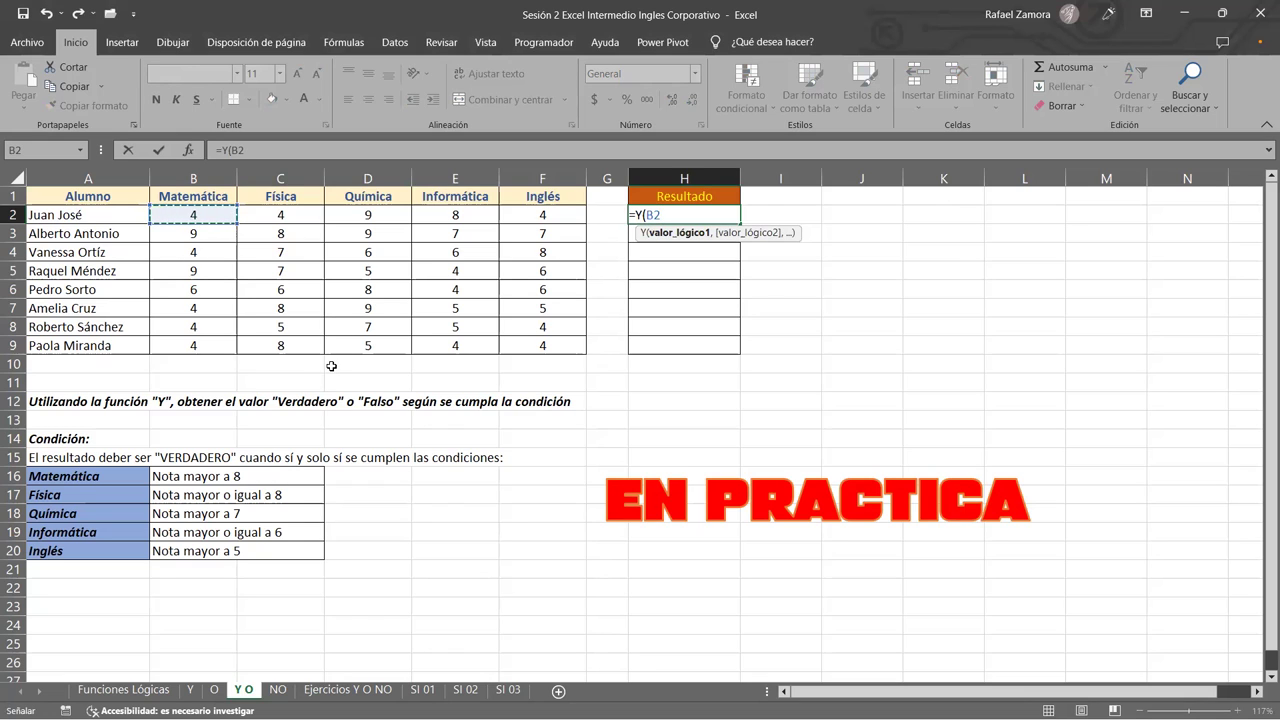
type(">8")
type(",")
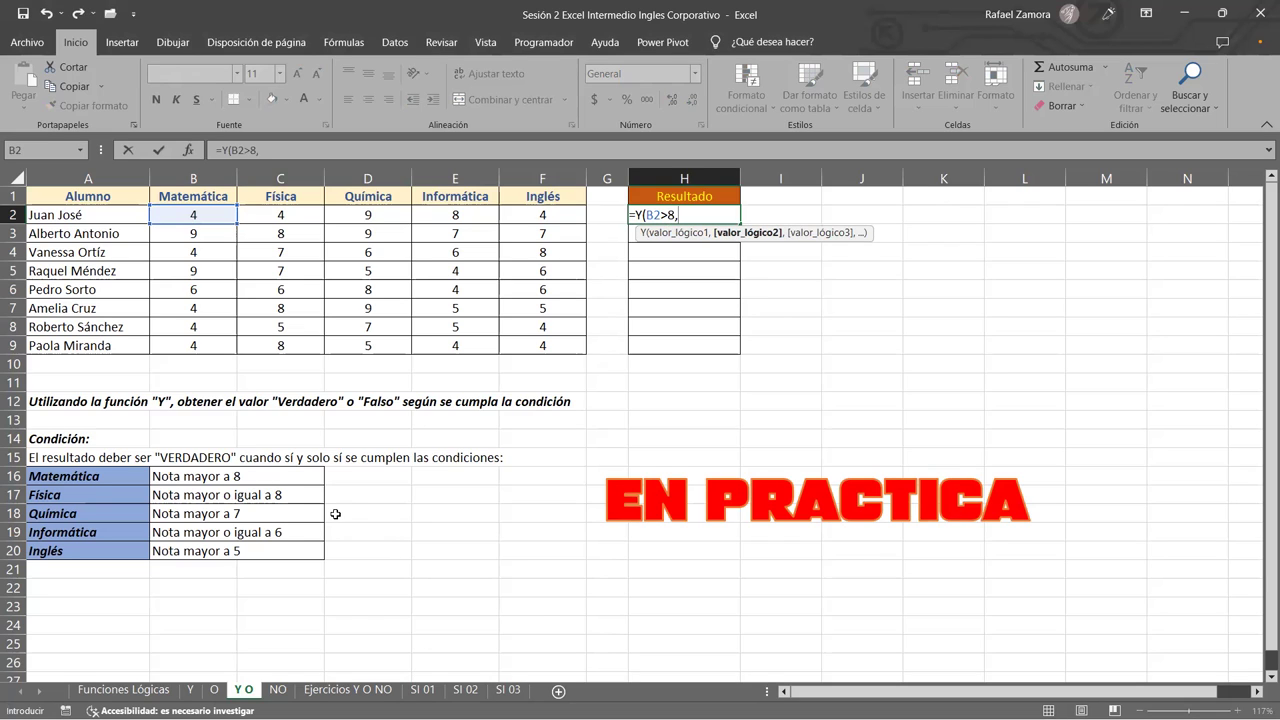
Add conditions C2>=8, D2>7, E2>=6 and F2>5, then commit the formula, giving FALSO.
left_click(278, 216)
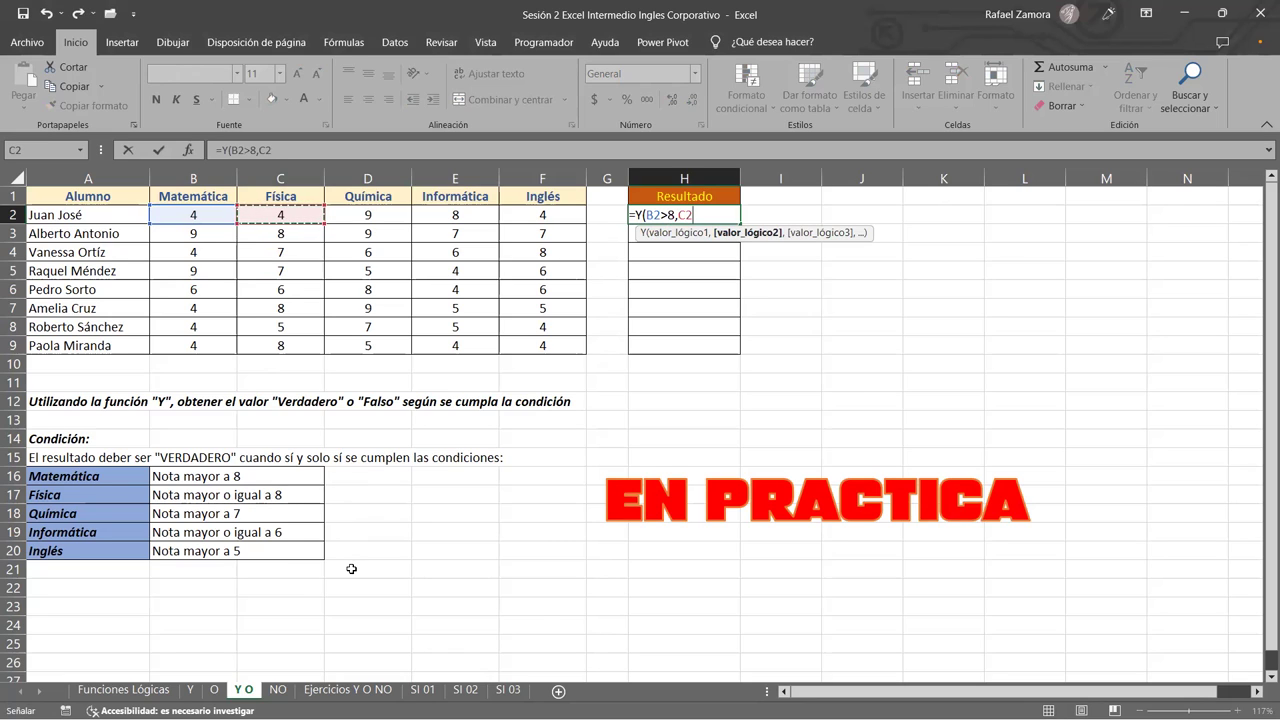
type(">")
type("=")
type("8")
type(",")
left_click(368, 213)
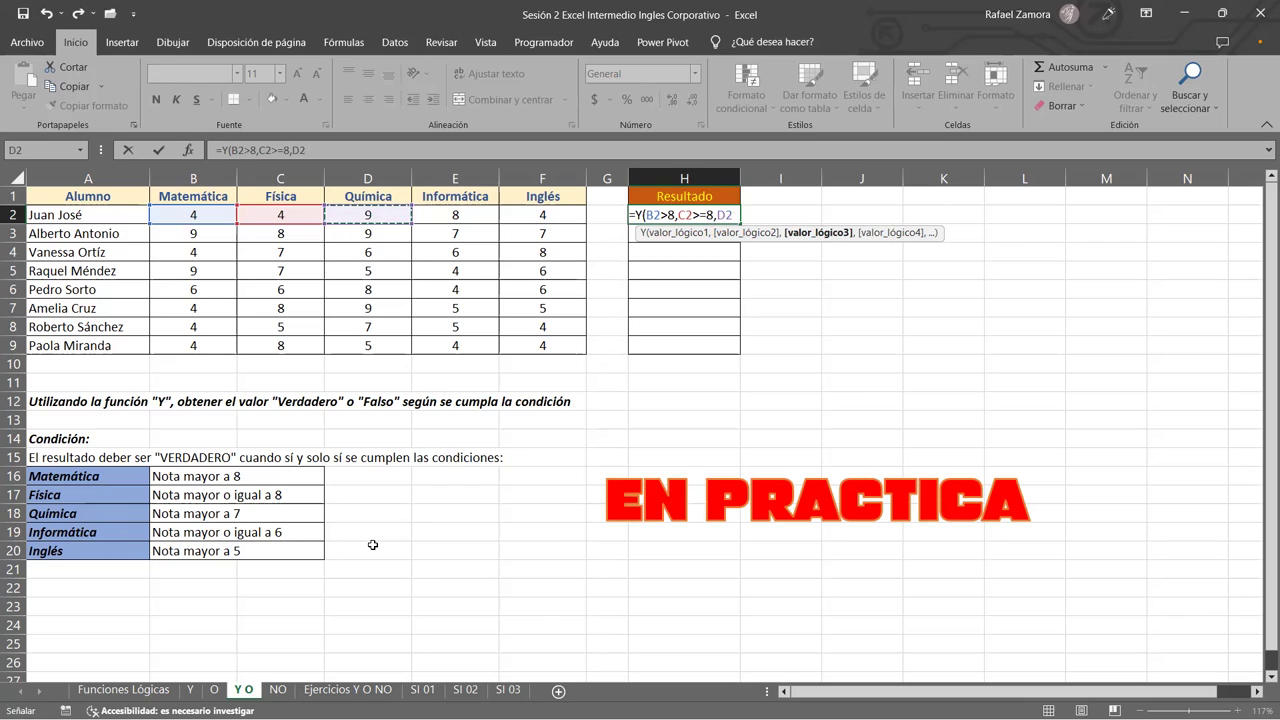
type(">")
type("7,")
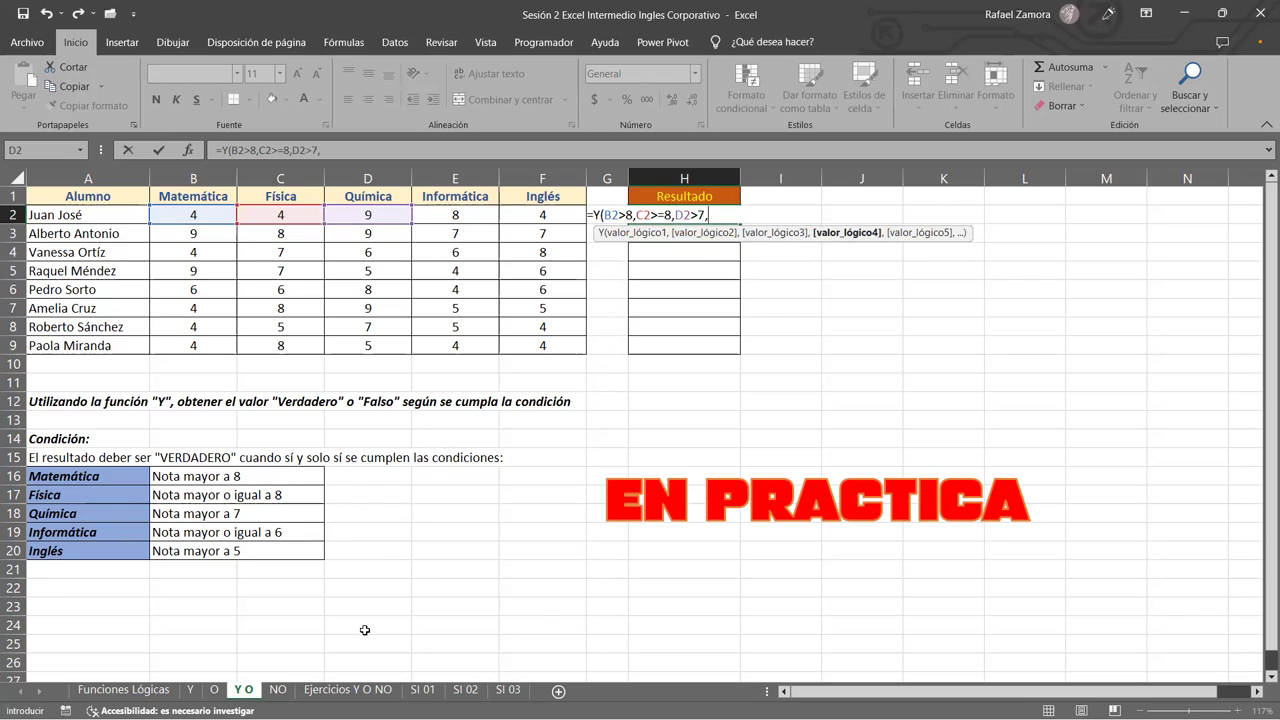
left_click(463, 213)
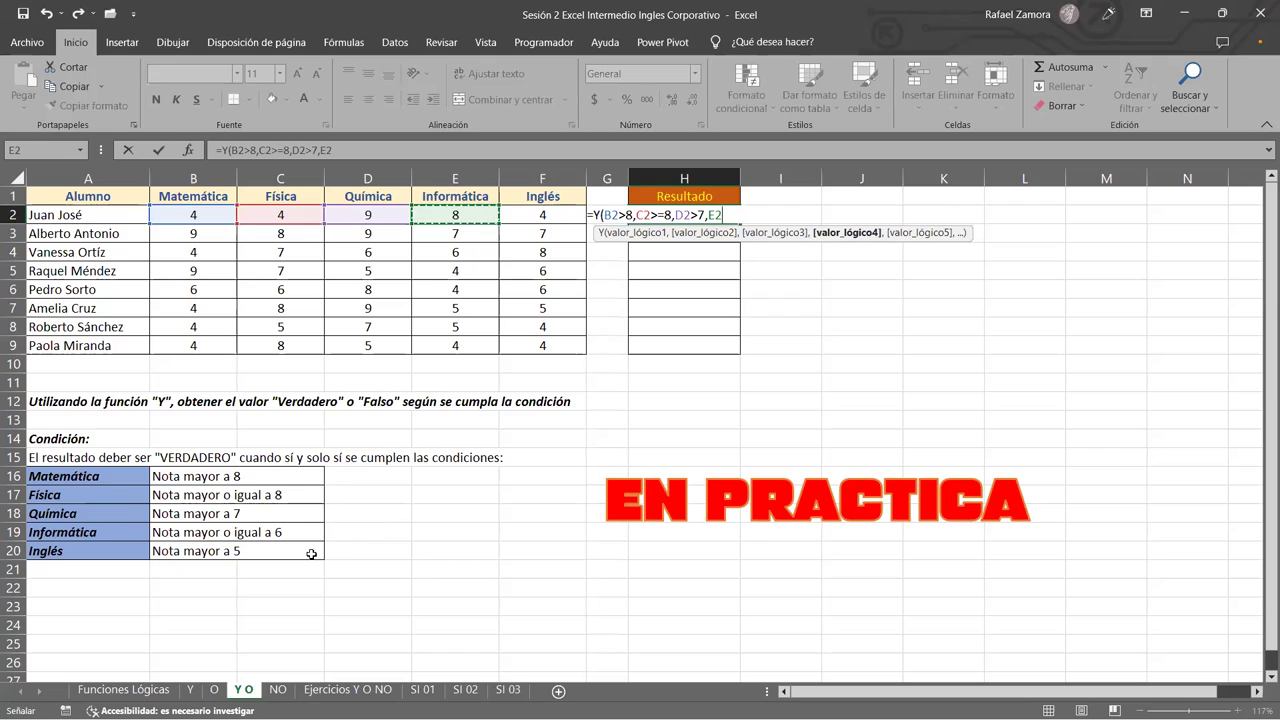
type(">=6")
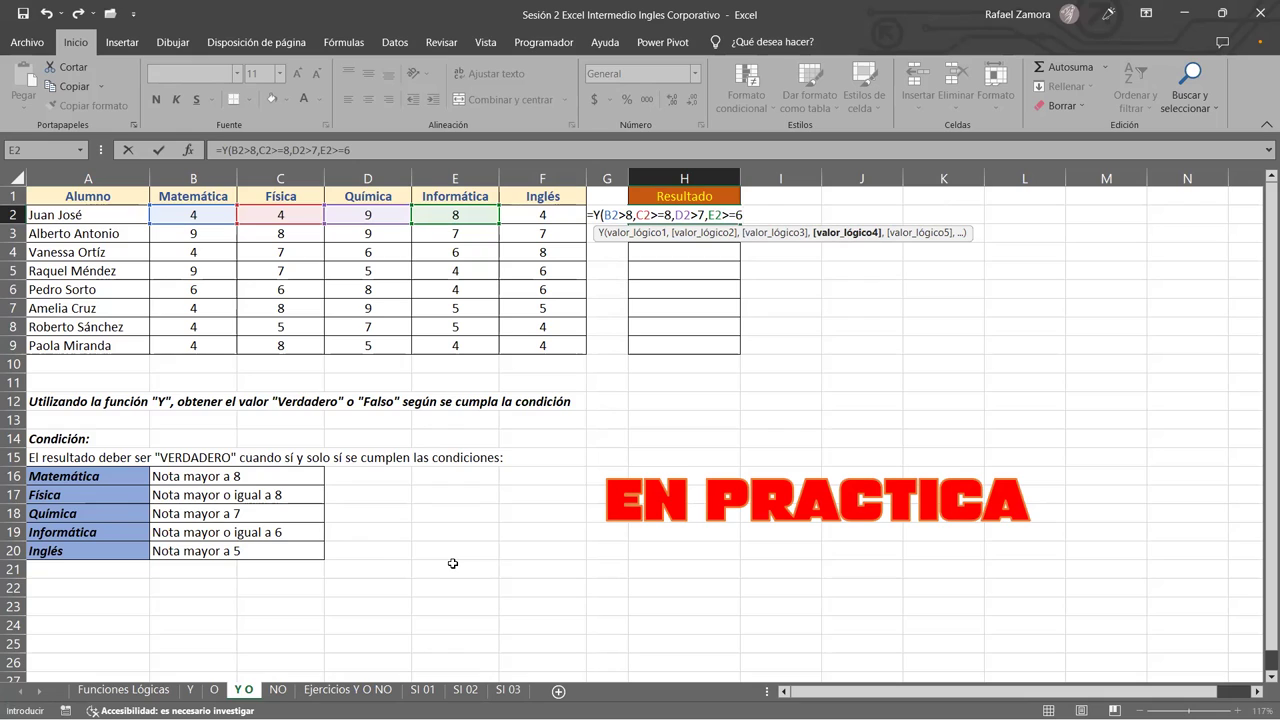
type(",")
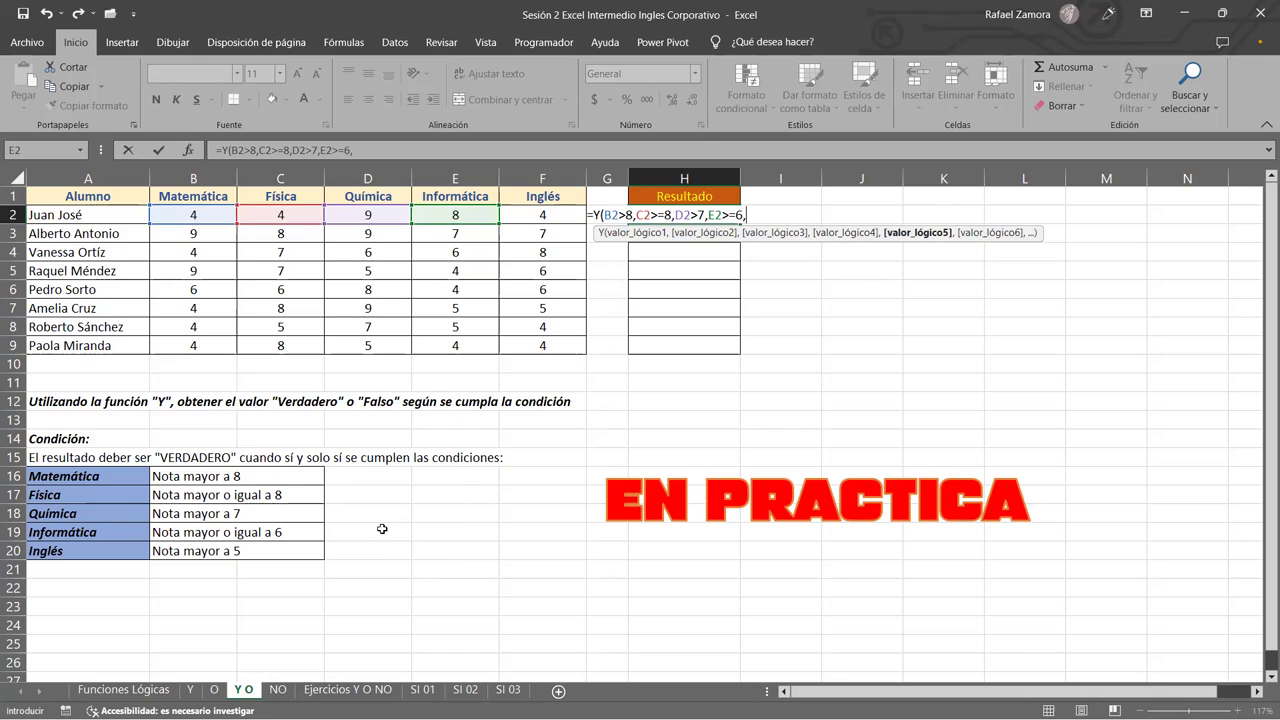
left_click(553, 216)
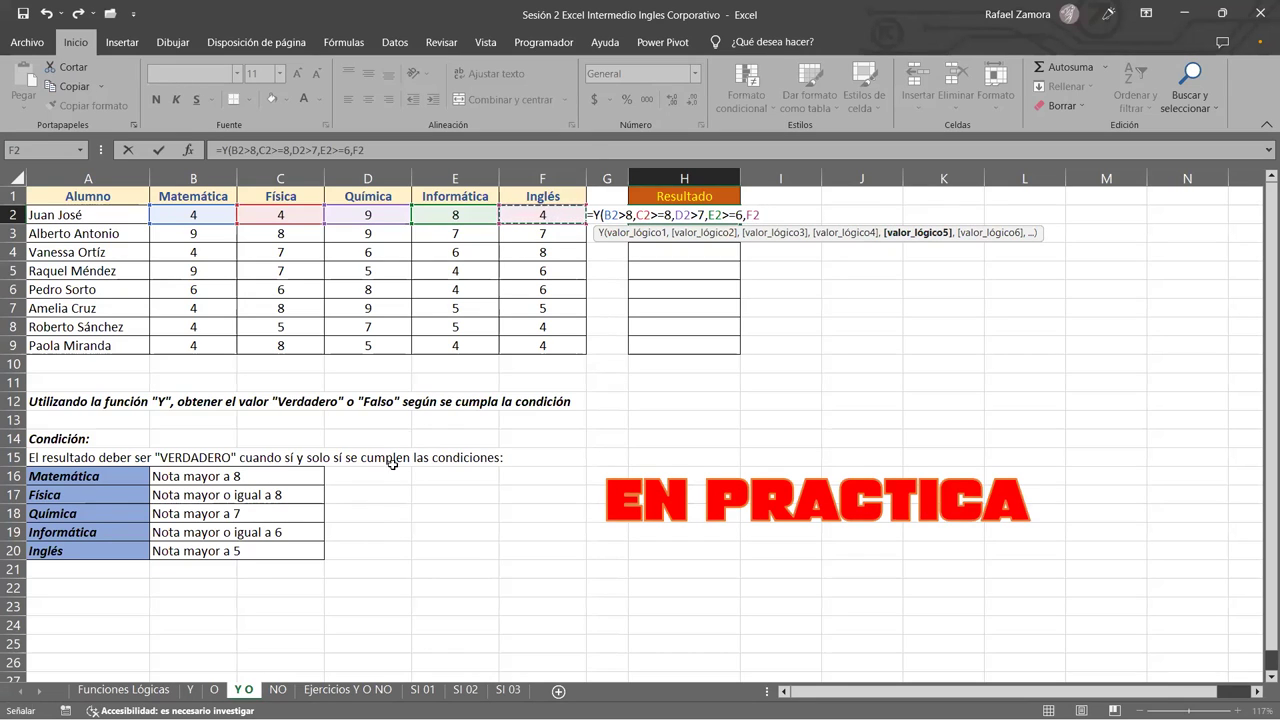
type(">5")
type(")")
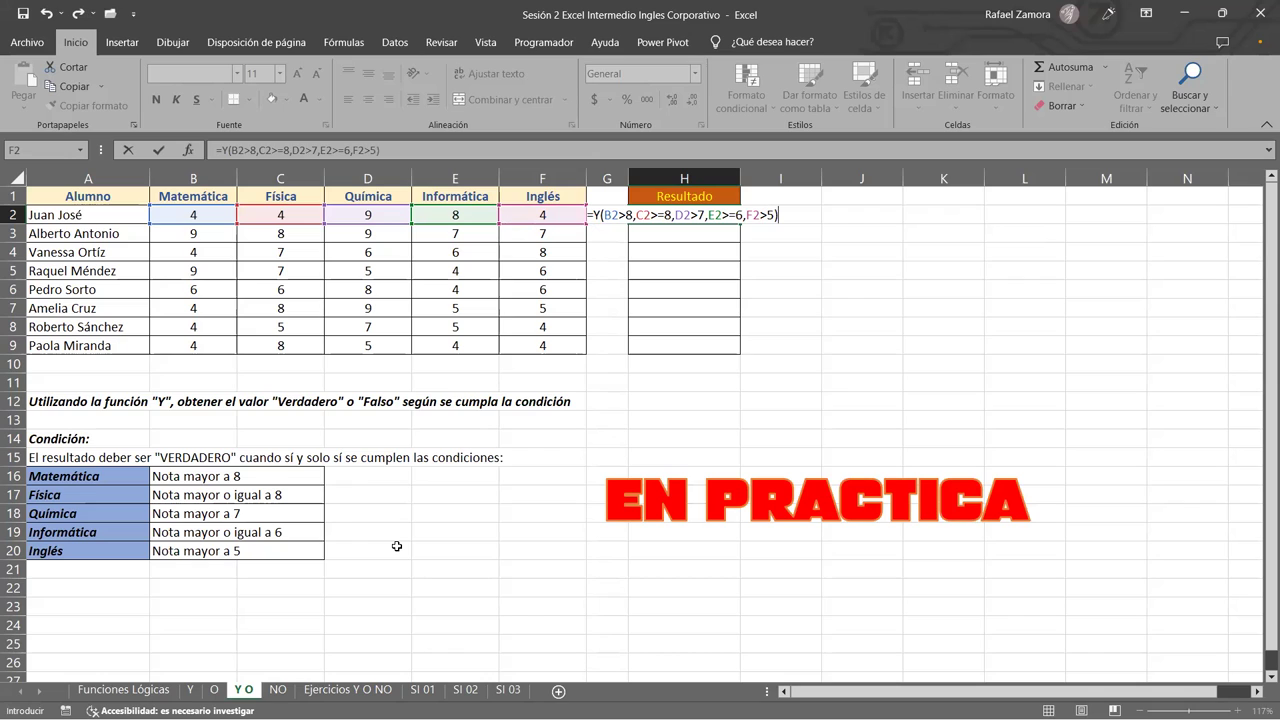
key("Return")
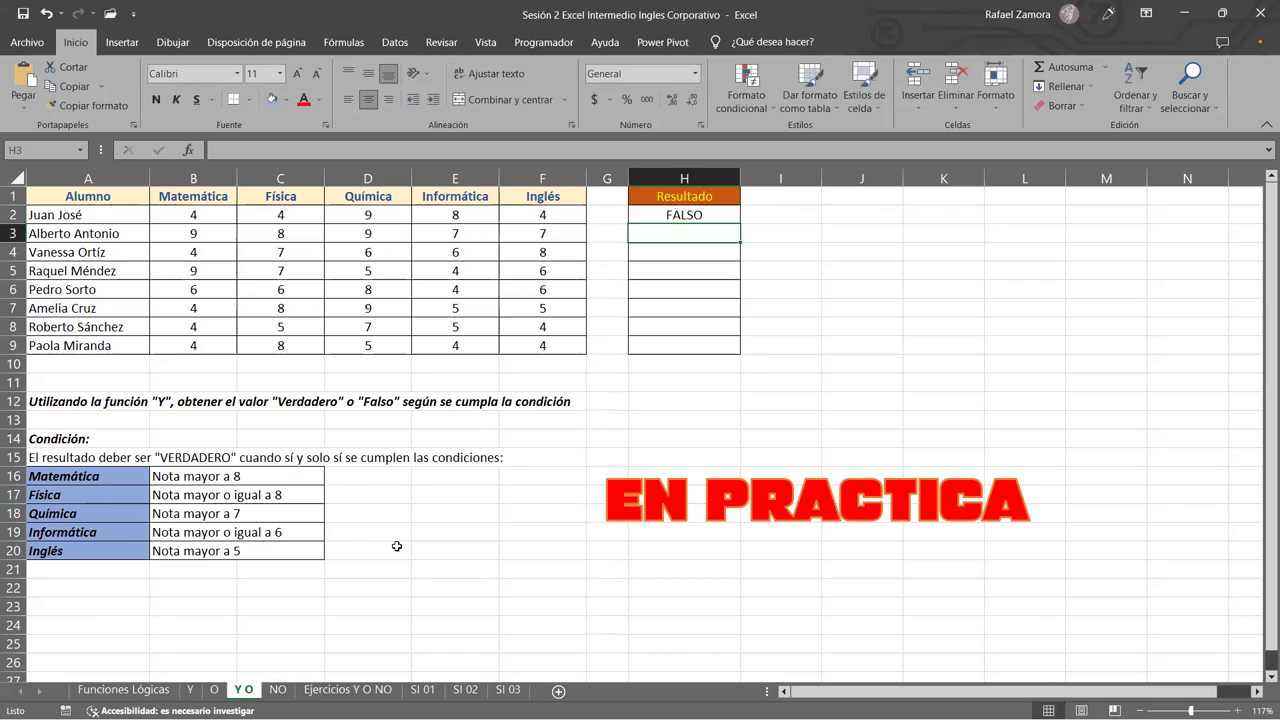
Copy H2's Y formula down to H9, leaving only one student VERDADERO.
left_click(714, 213)
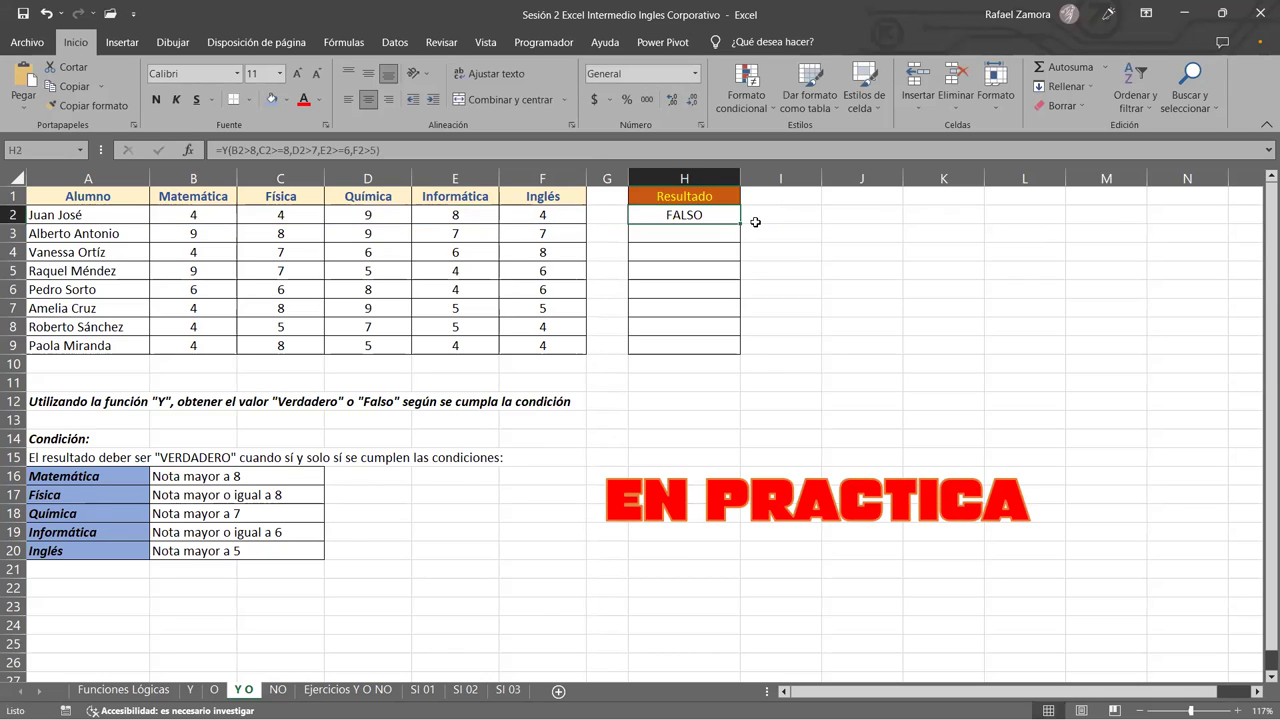
left_click_drag(734, 224, 740, 354)
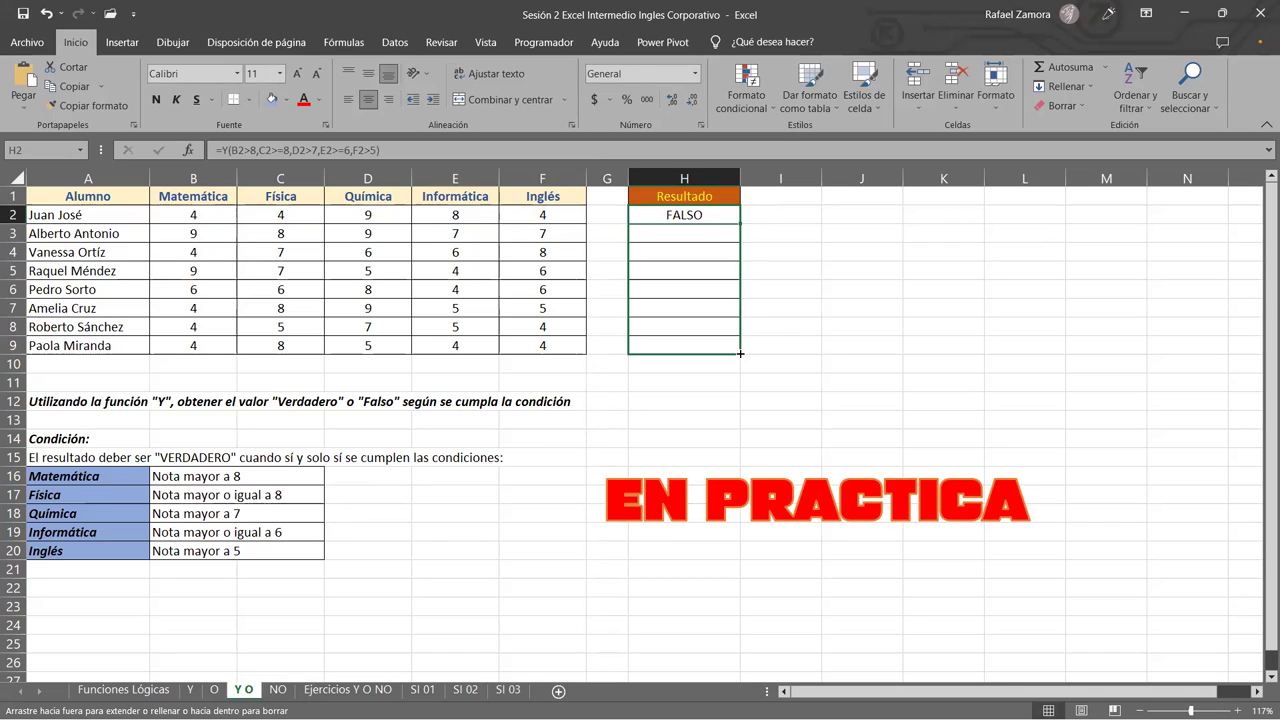
left_click(730, 233)
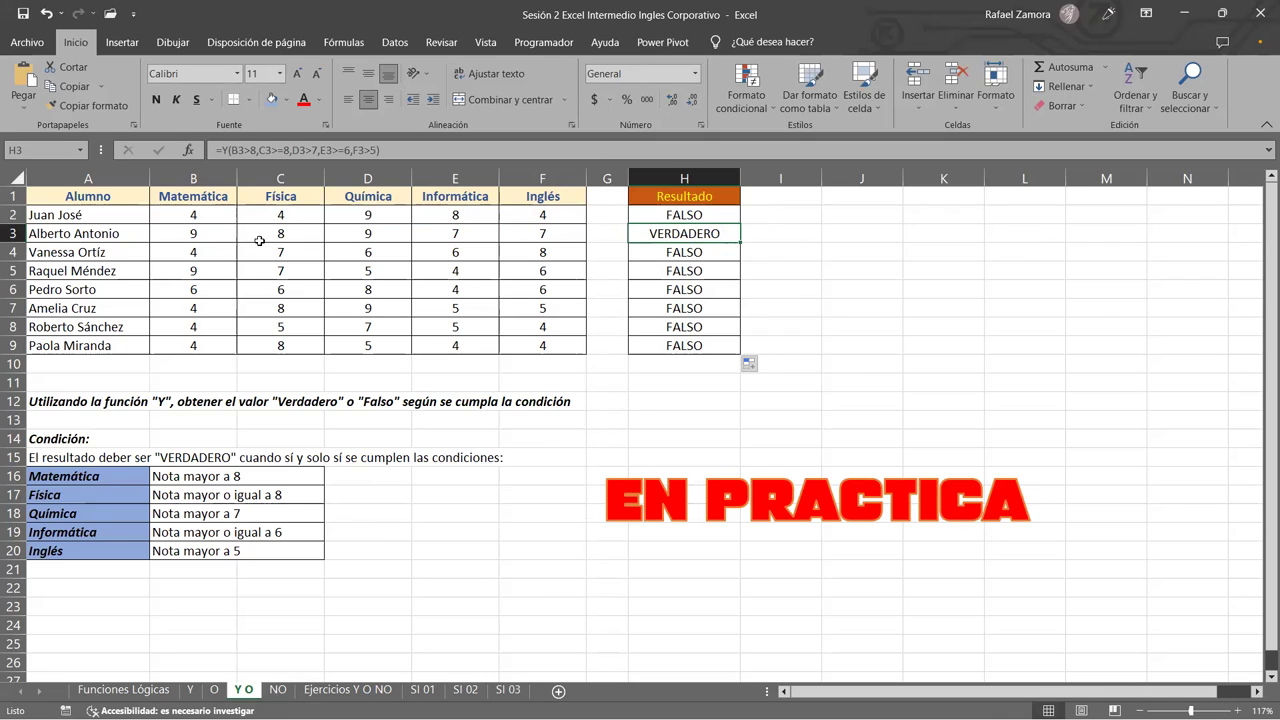
left_click(223, 235)
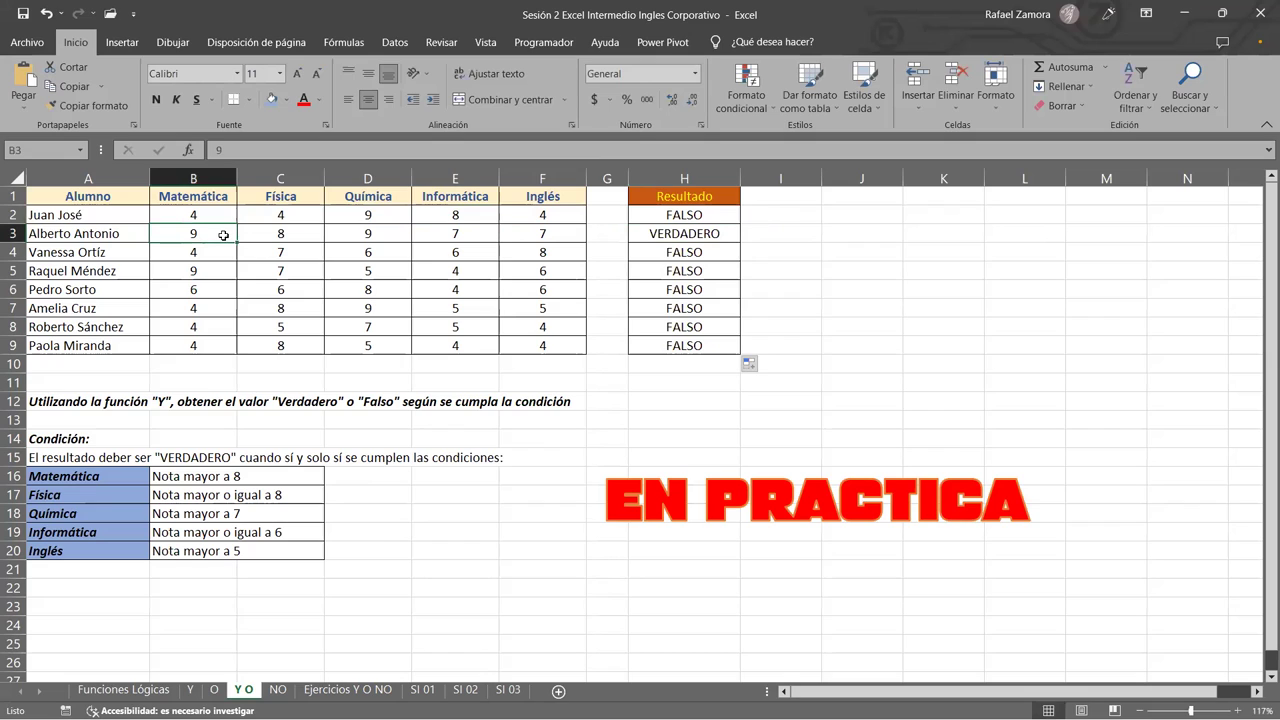
left_click(281, 232)
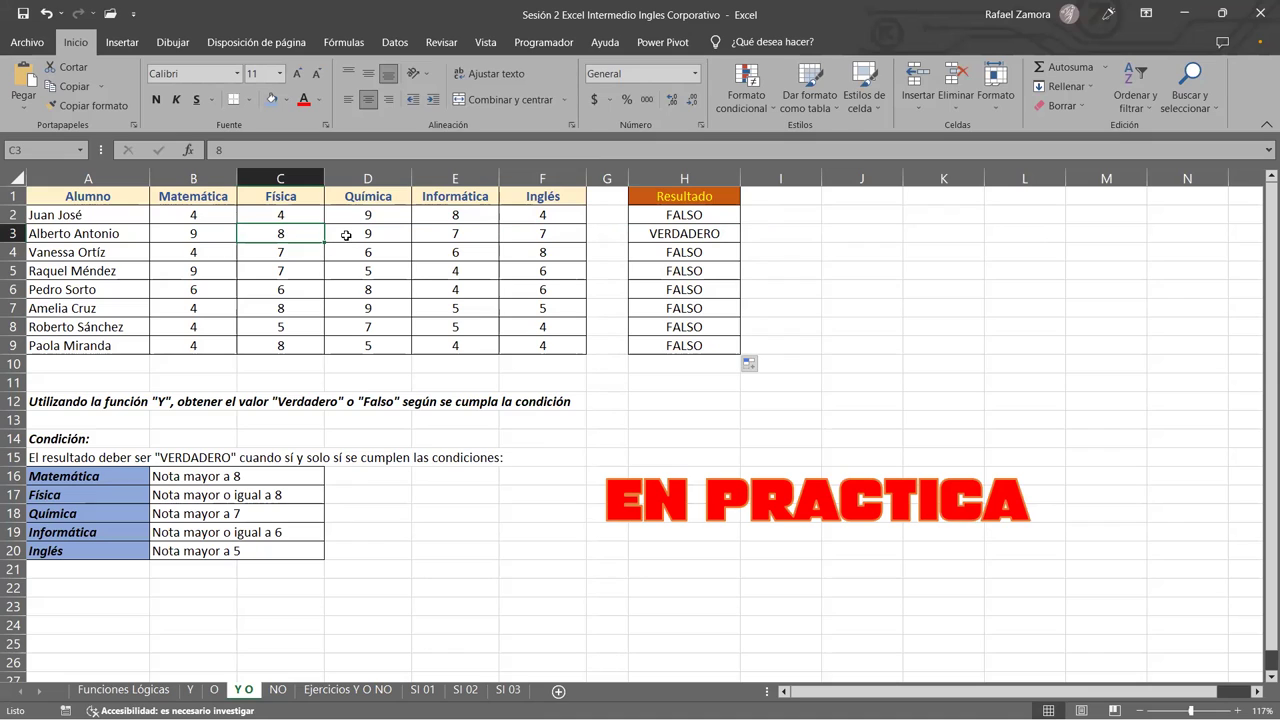
left_click(345, 235)
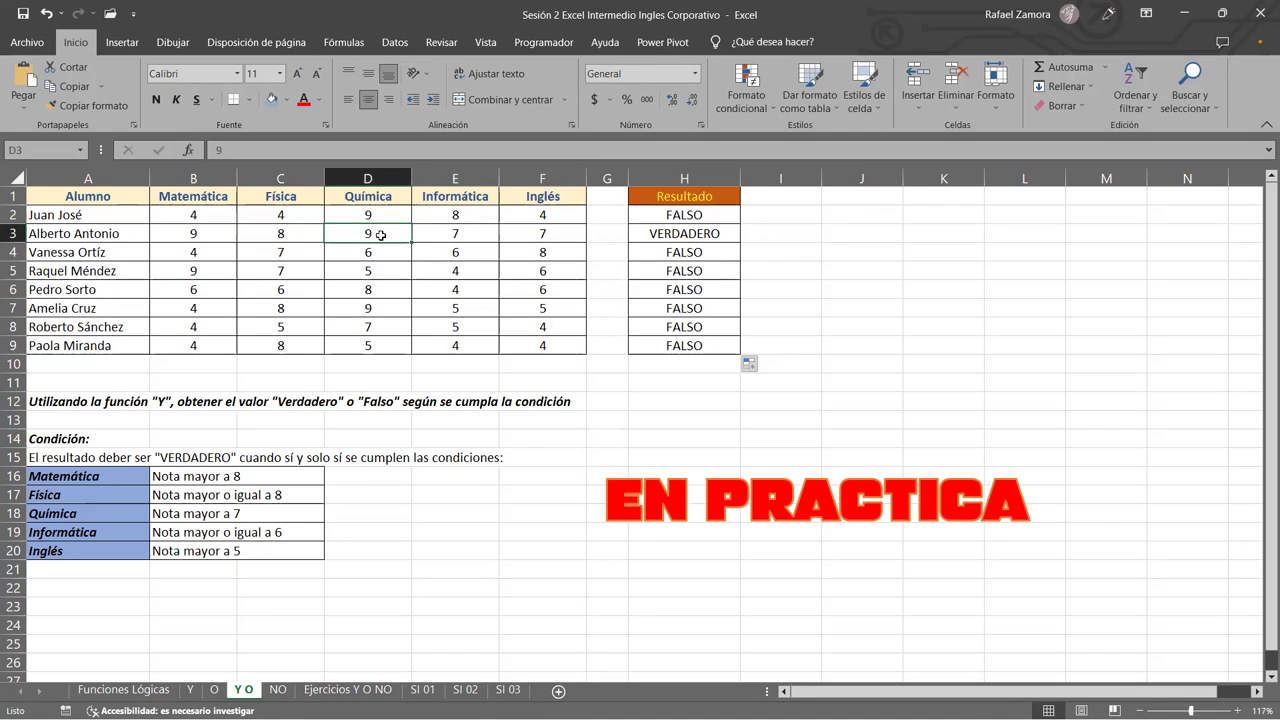
left_click(491, 234)
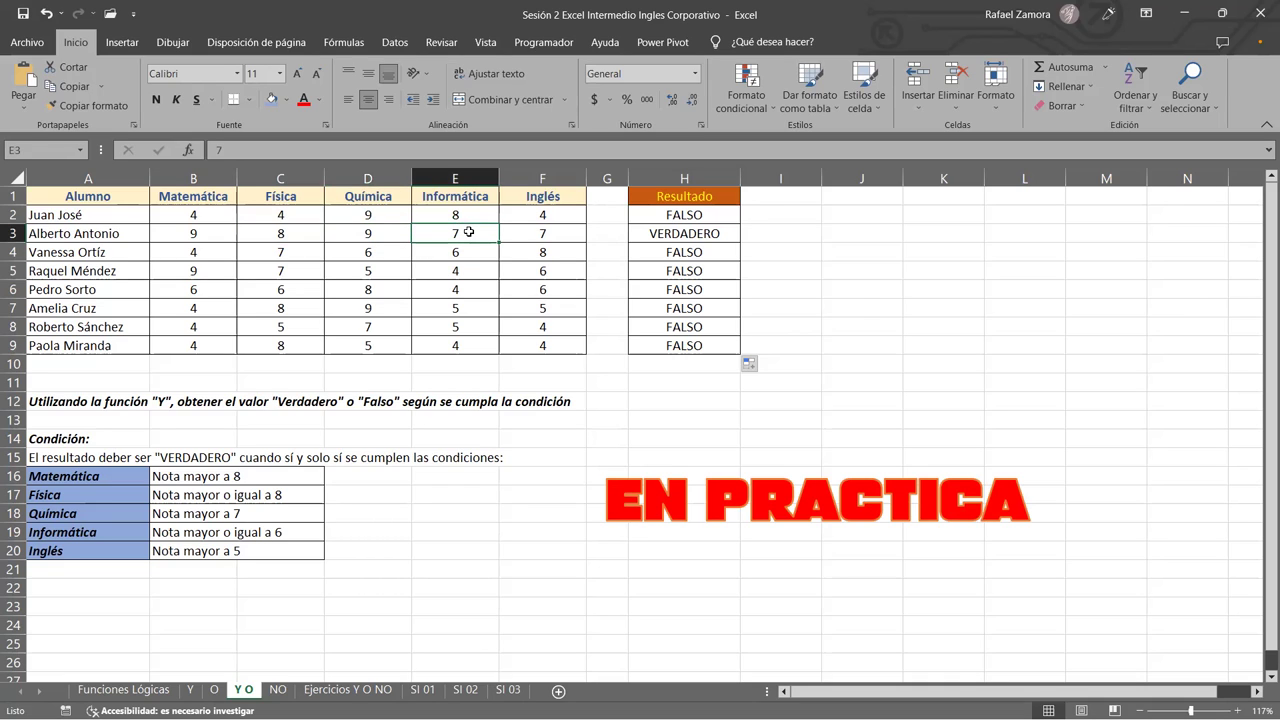
left_click(572, 236)
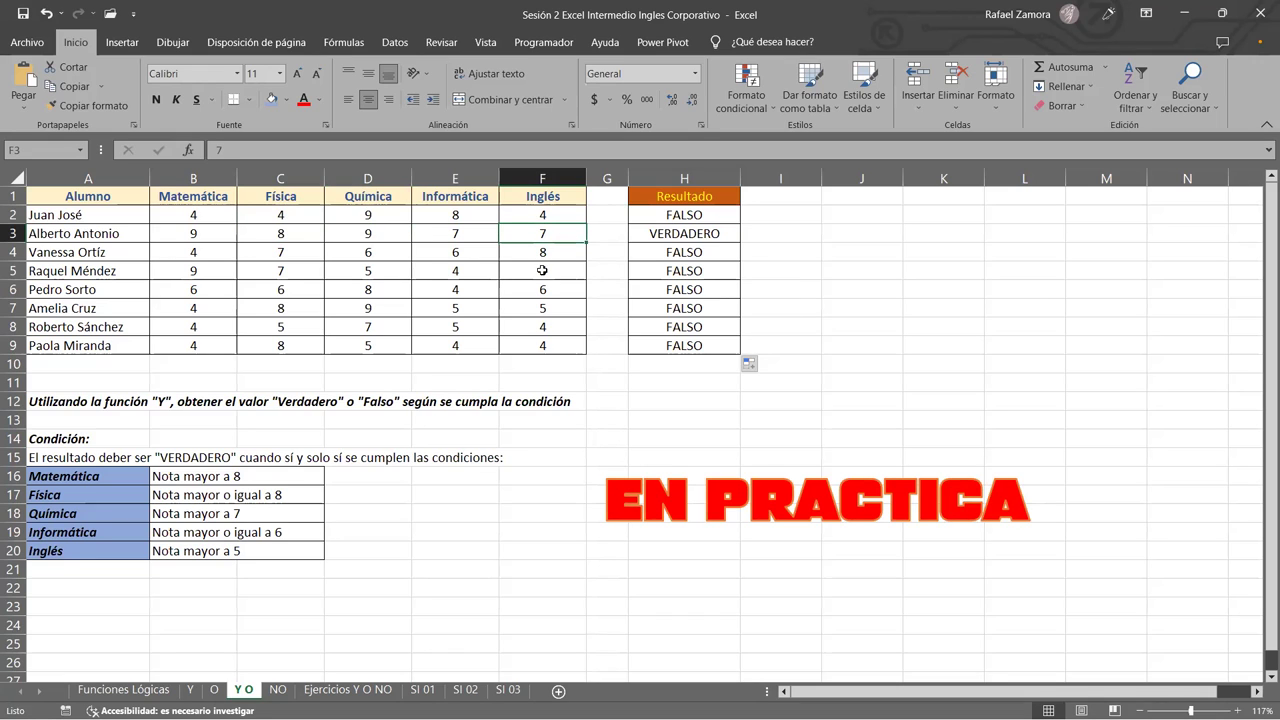
left_click(220, 259)
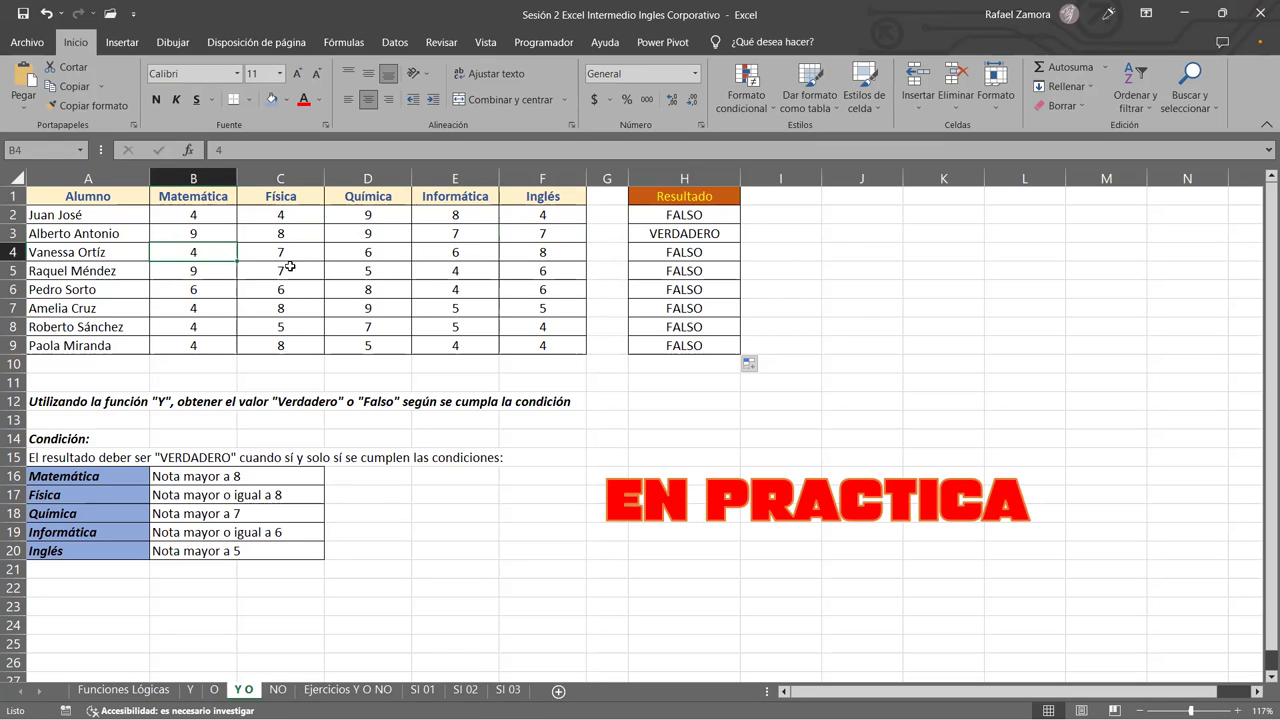
left_click(219, 219)
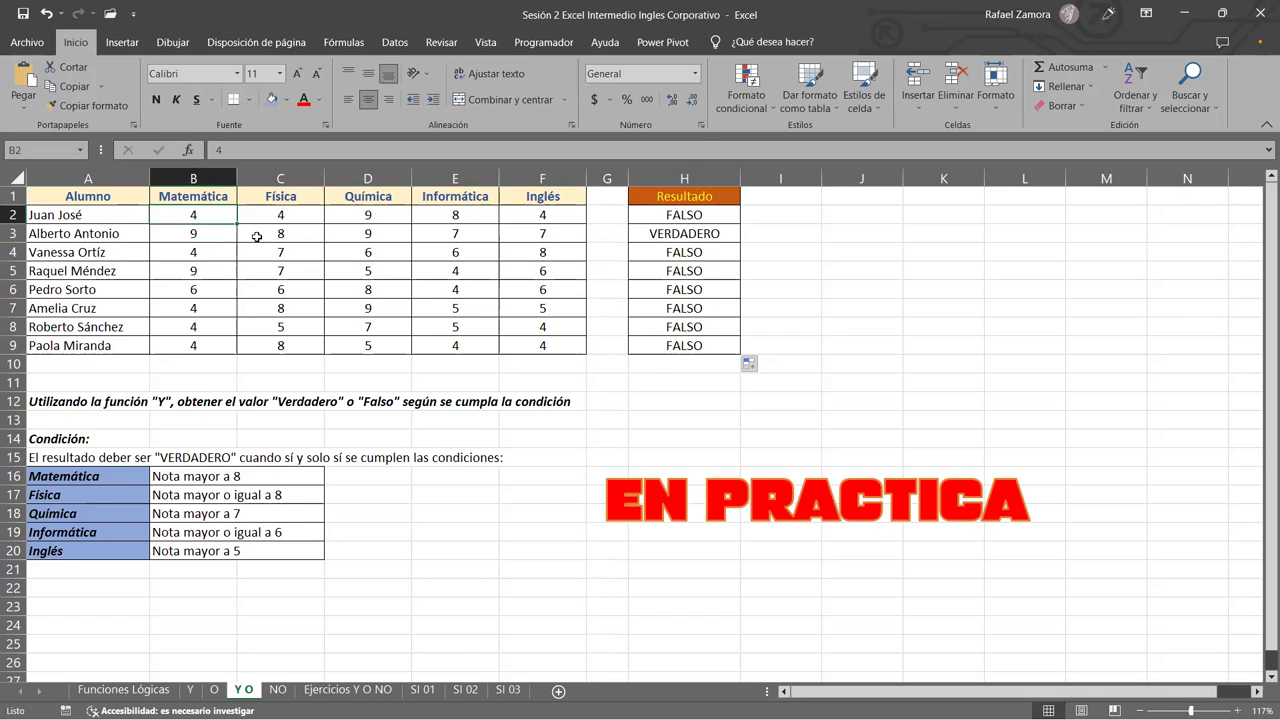
left_click(193, 252)
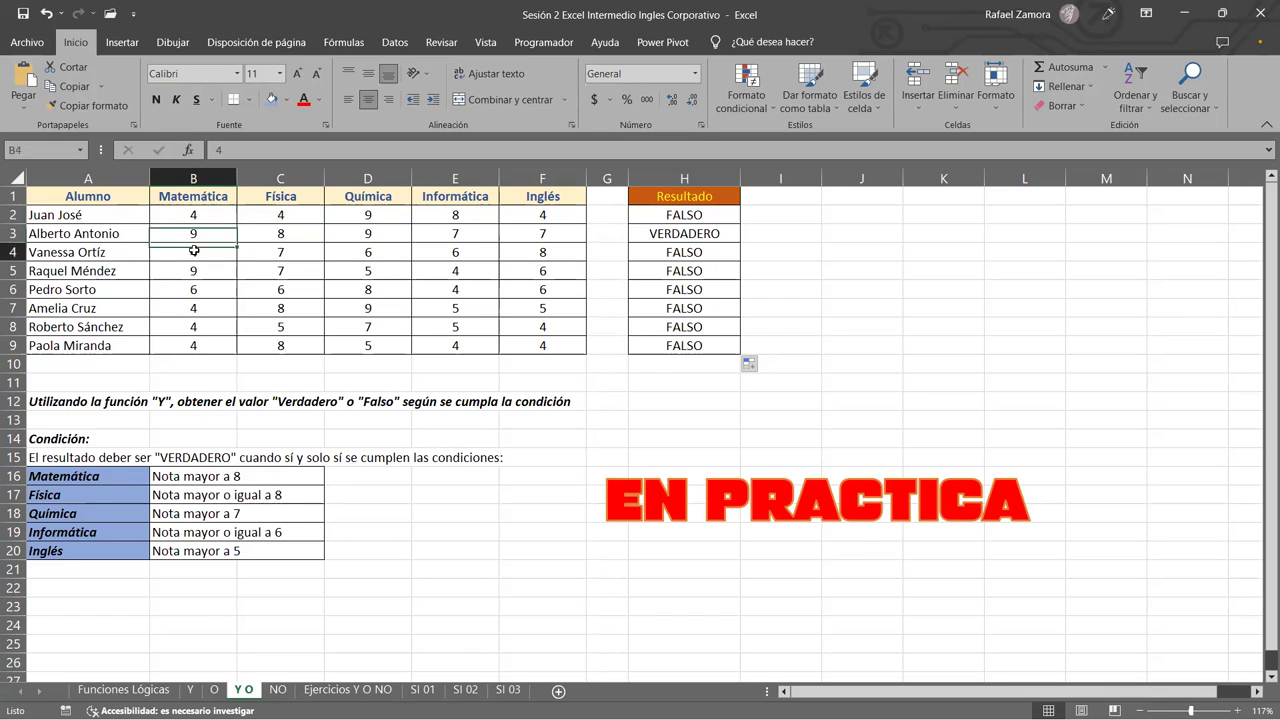
left_click(203, 271)
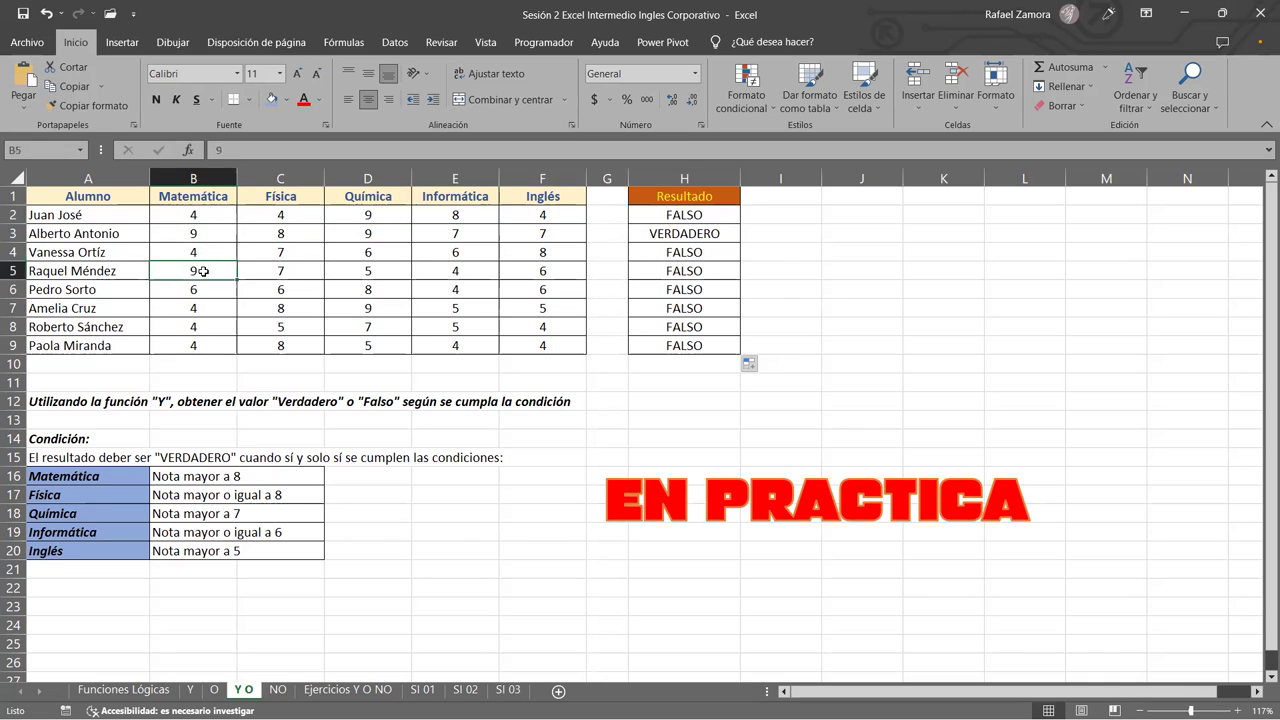
left_click(289, 271)
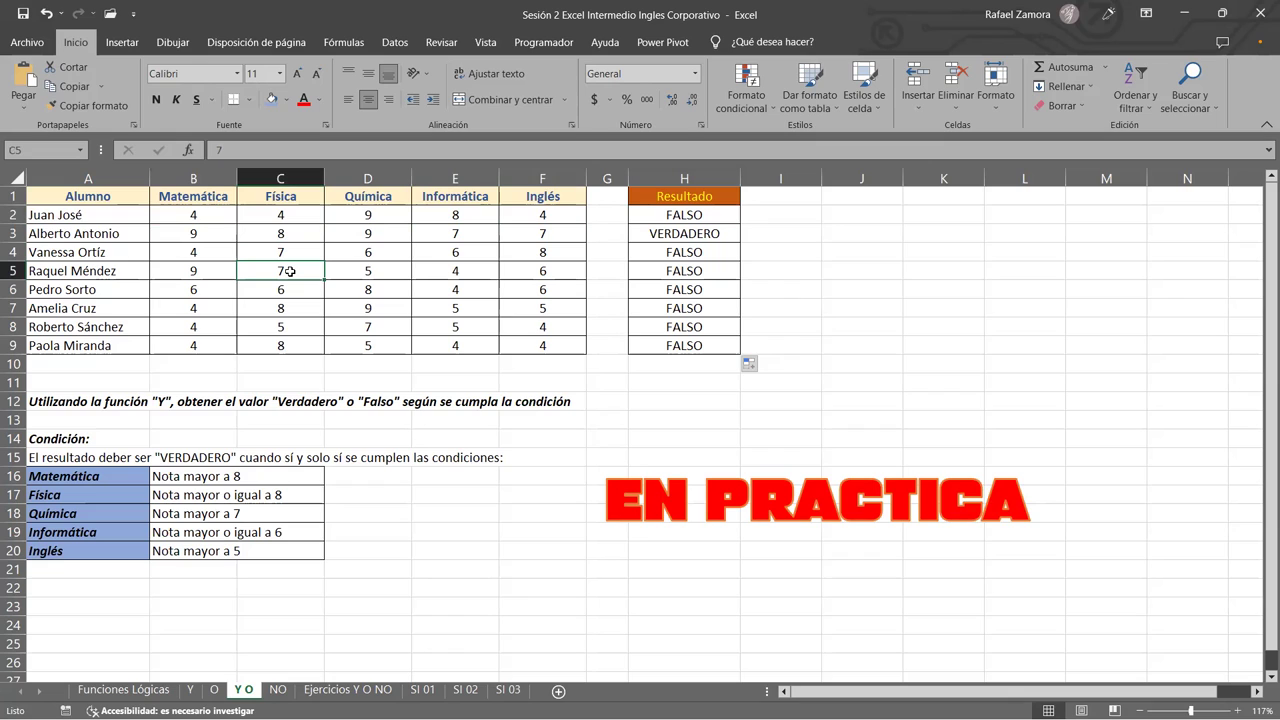
left_click(710, 277)
left_click(709, 289)
left_click(709, 308)
left_click(709, 326)
left_click(708, 346)
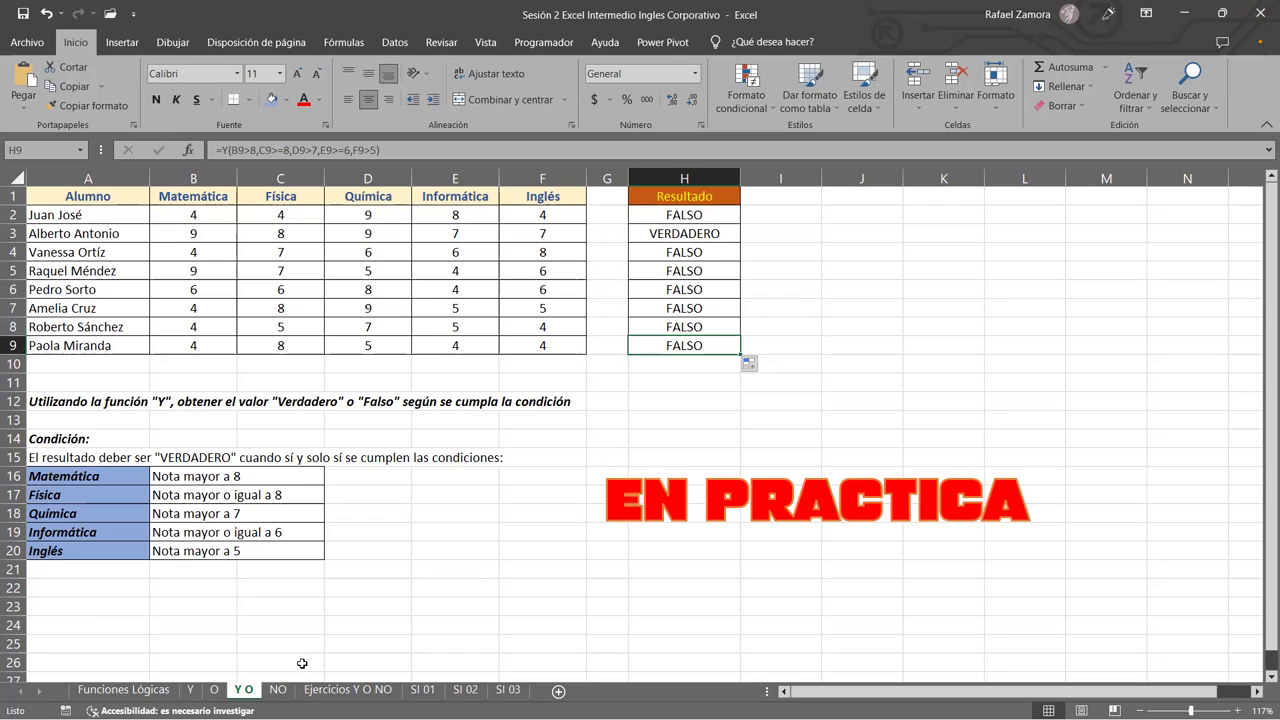
left_click(278, 689)
left_click(400, 462)
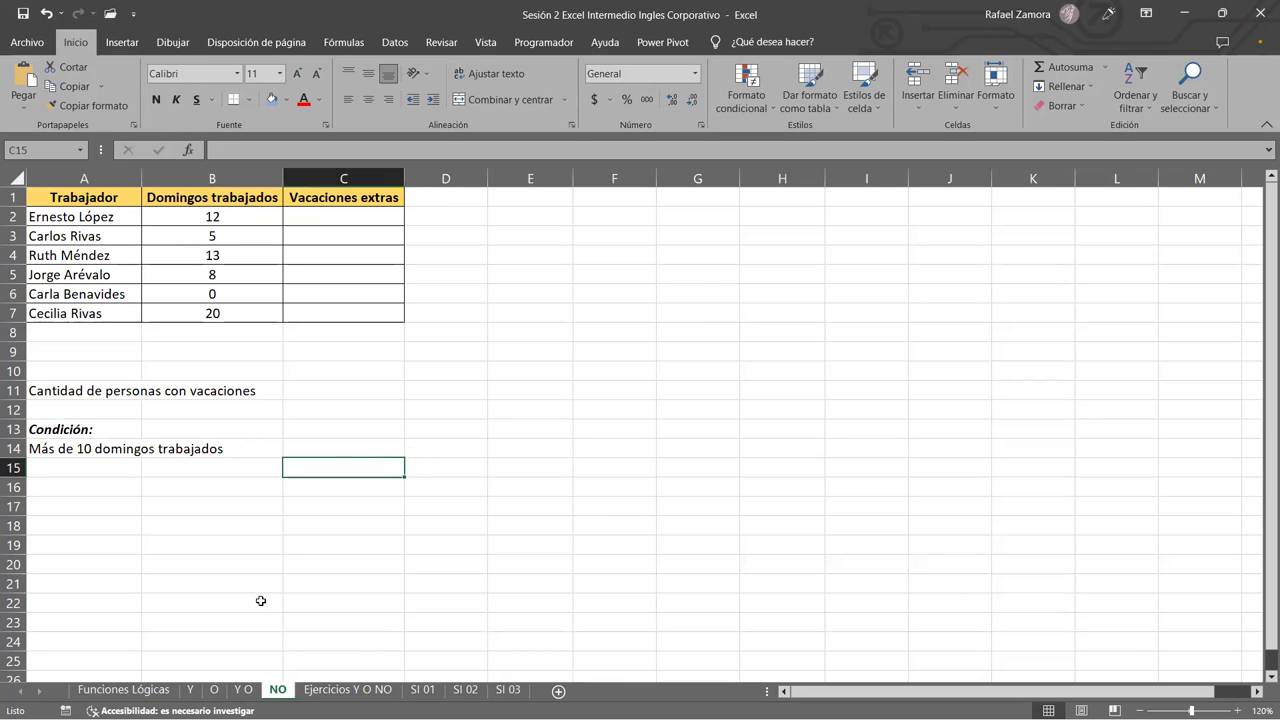
left_click(240, 689)
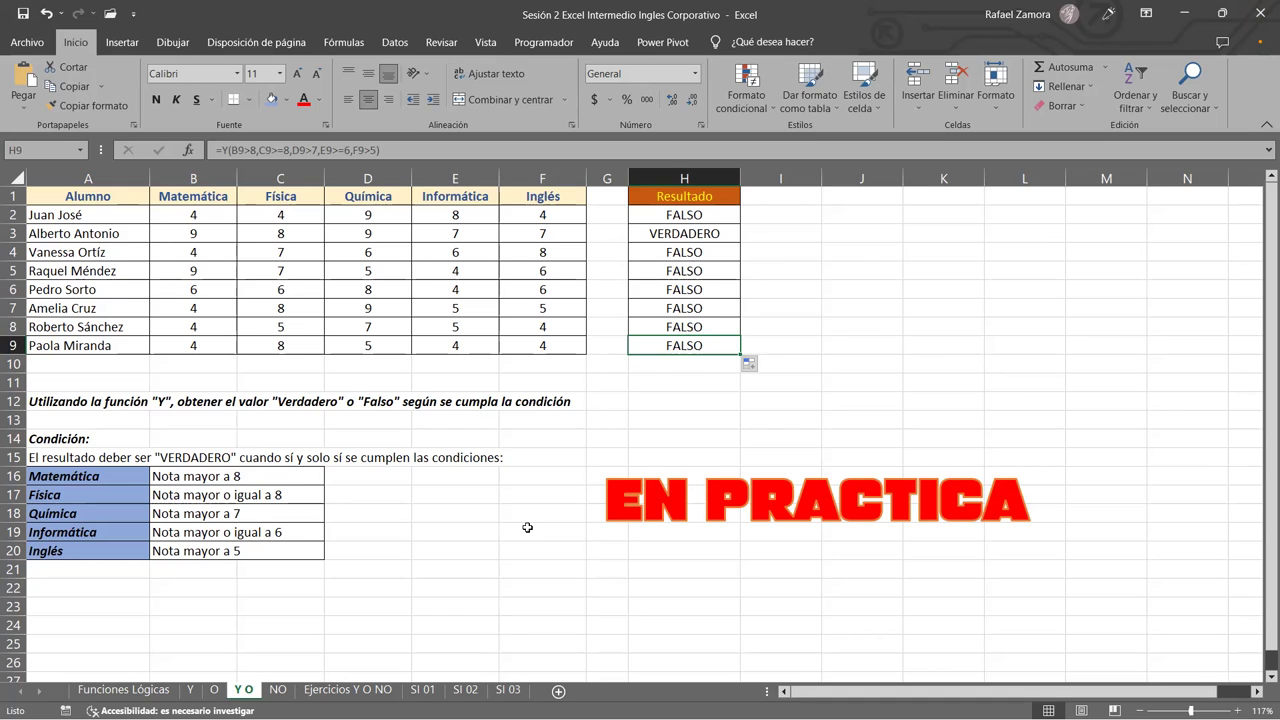
left_click(885, 270)
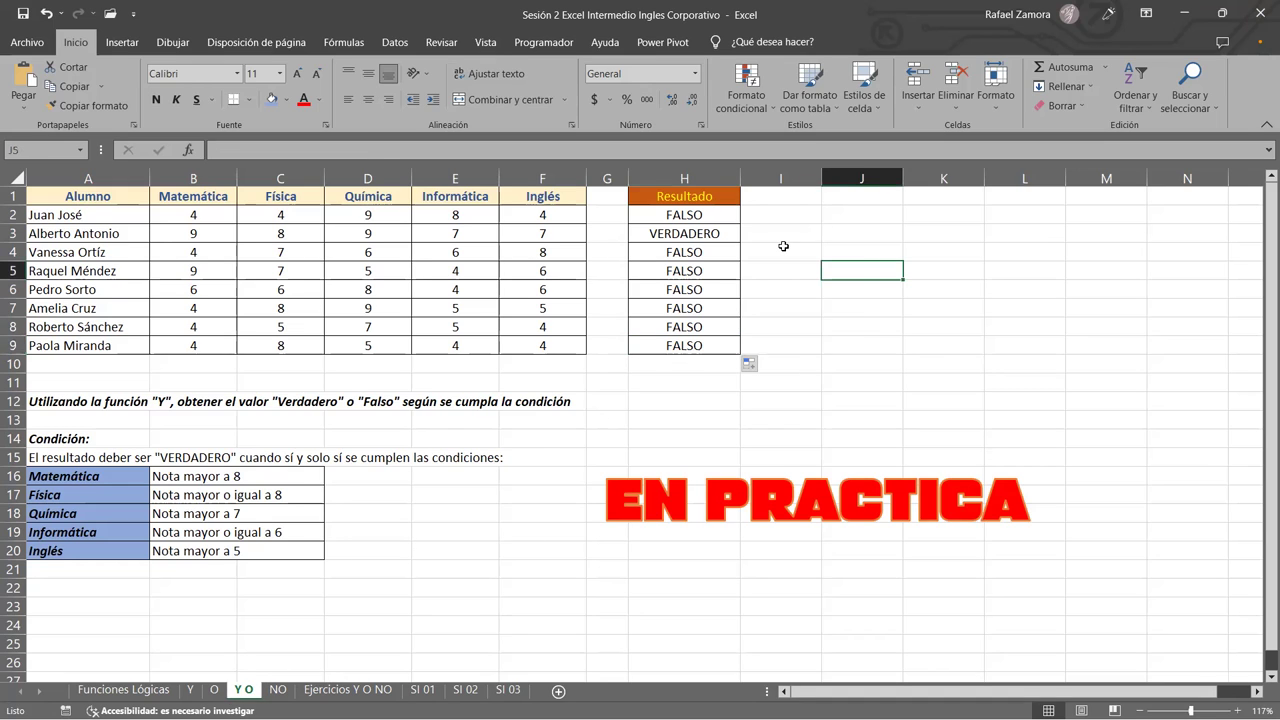
left_click(143, 692)
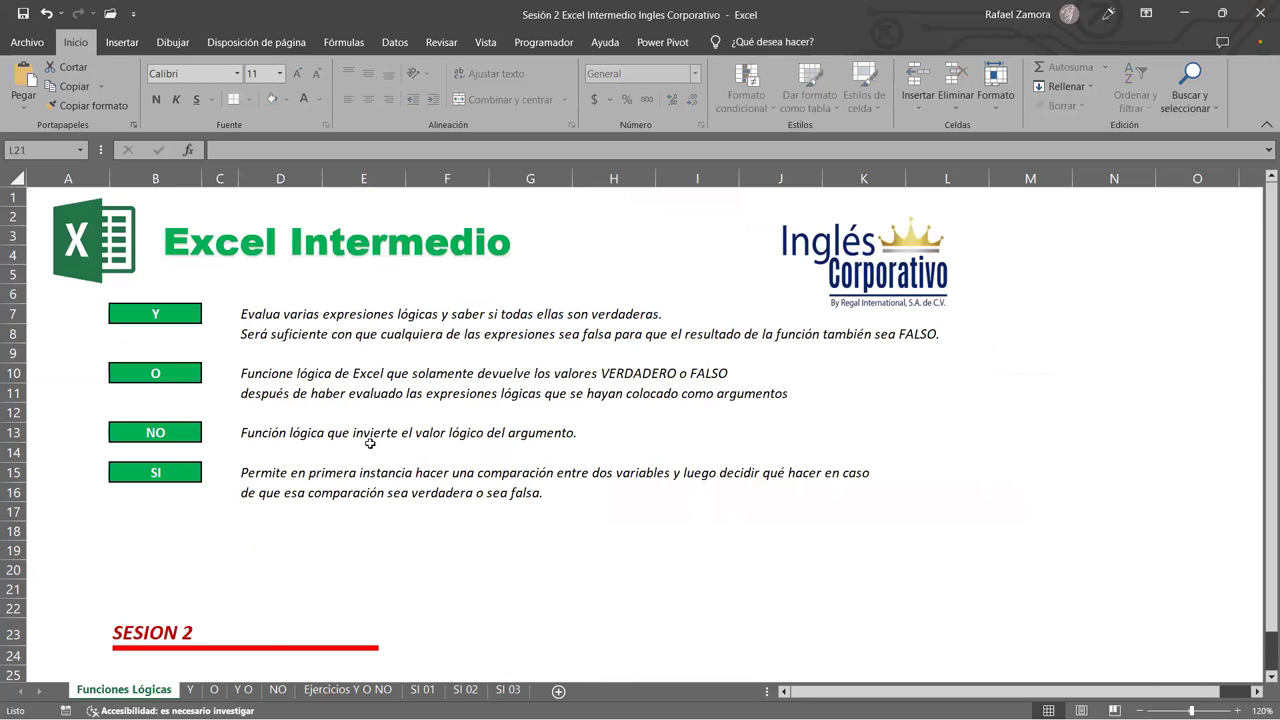
left_click(243, 690)
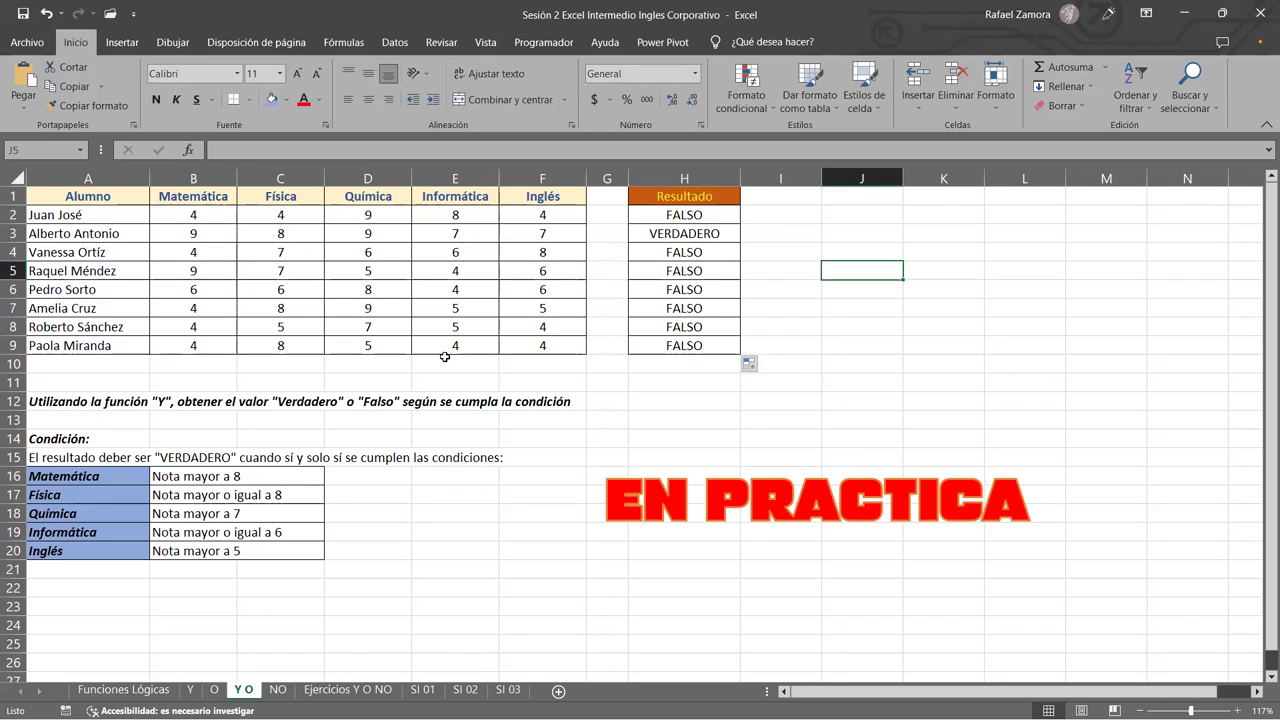
left_click(863, 218)
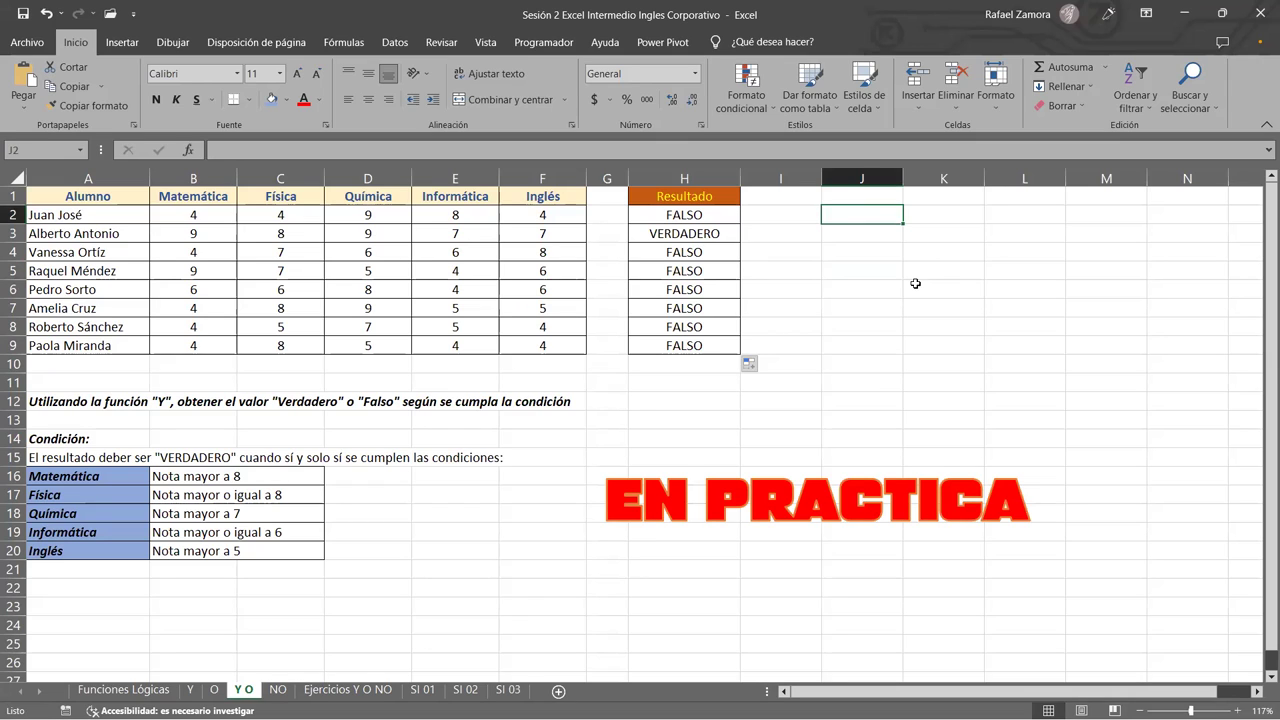
Enter =NO(H2) in J2 to invert the first Resultado value.
type("=")
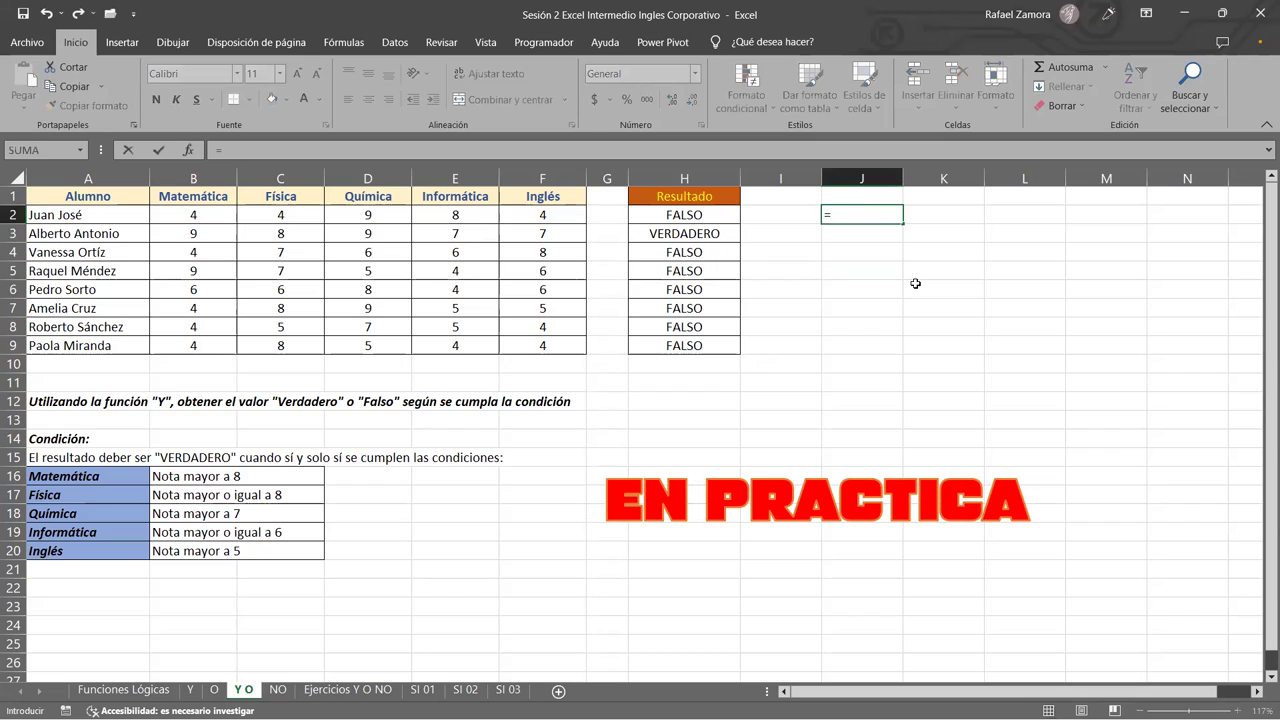
type("NO(")
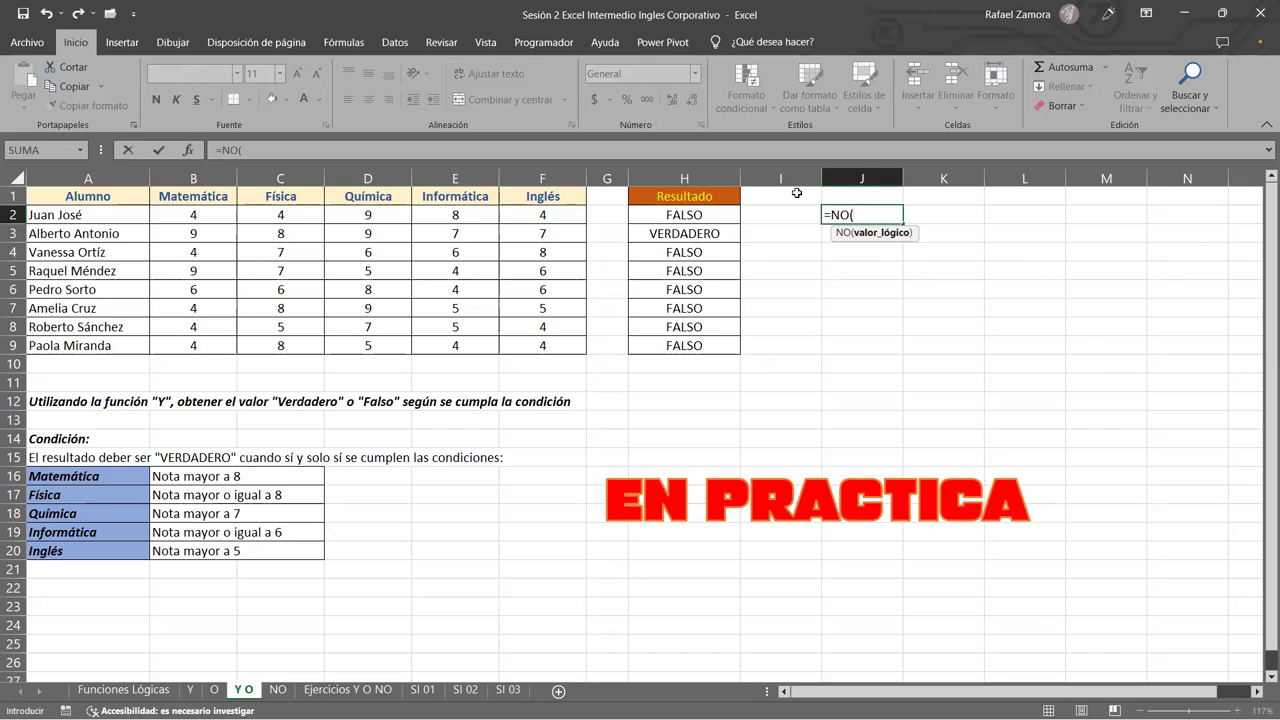
left_click(697, 212)
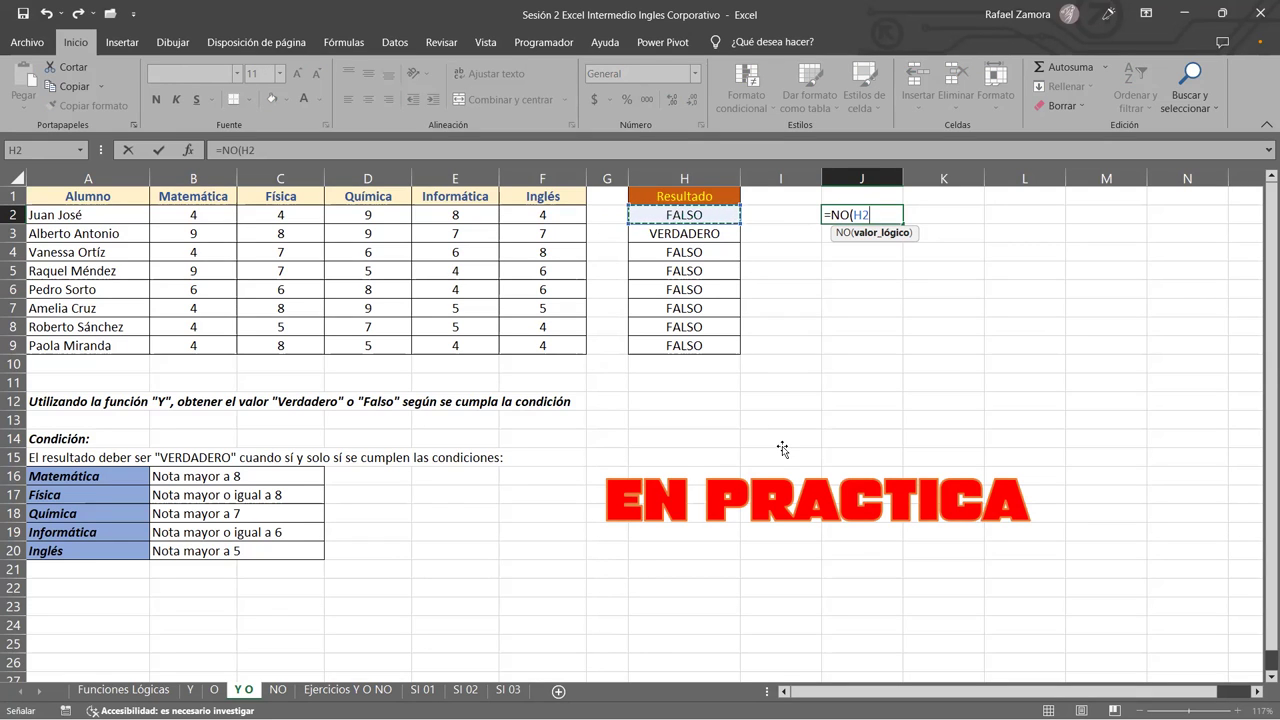
type(")")
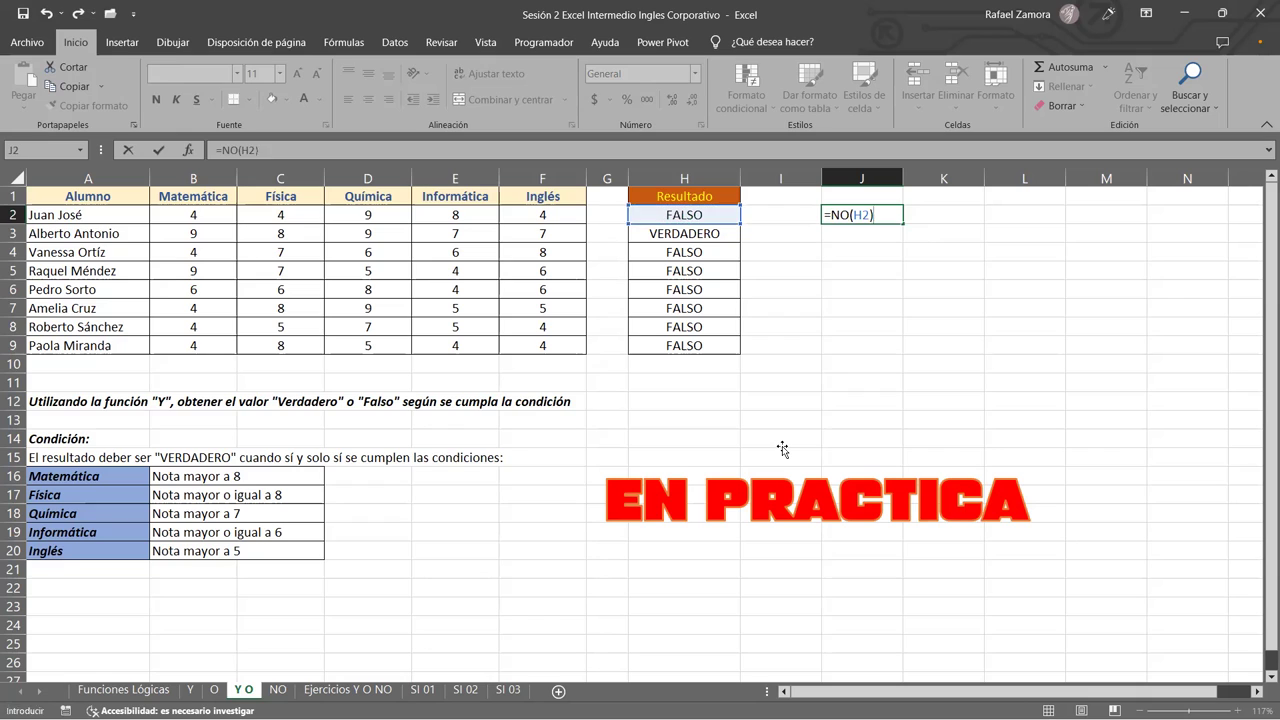
key("Return")
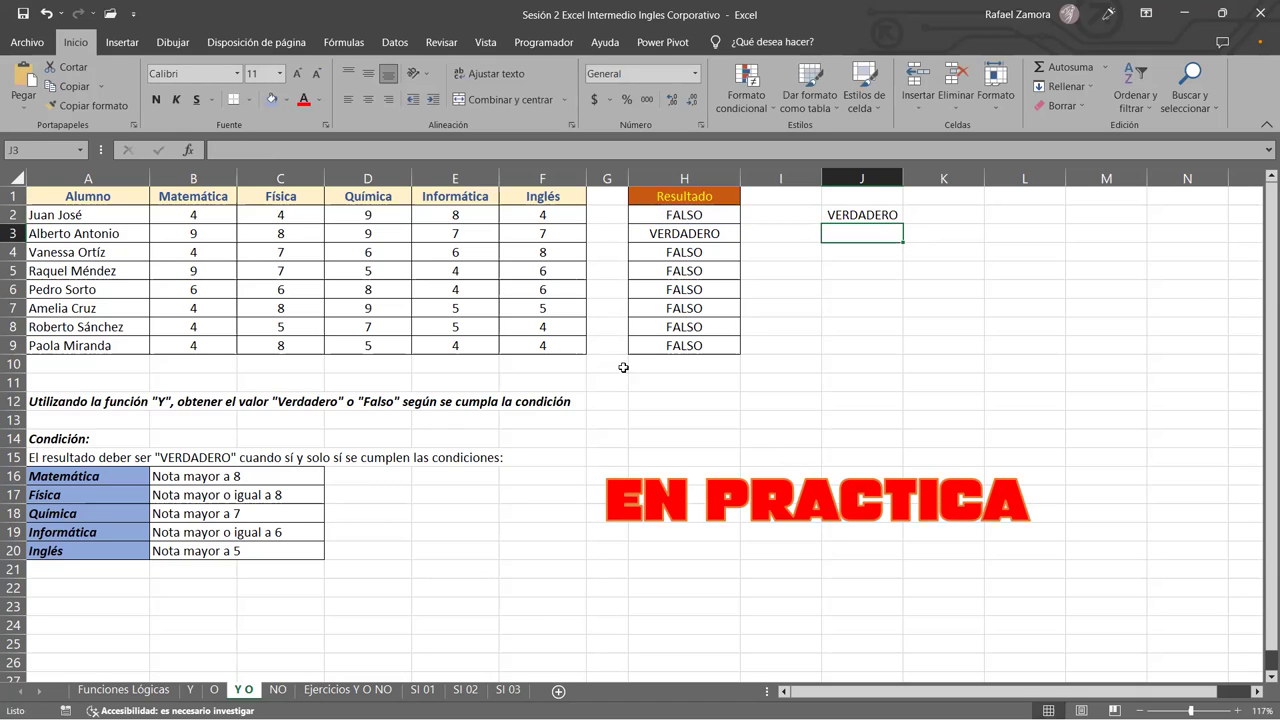
Copy the NO formula down to J9 and review J2's formula unchanged.
left_click(871, 212)
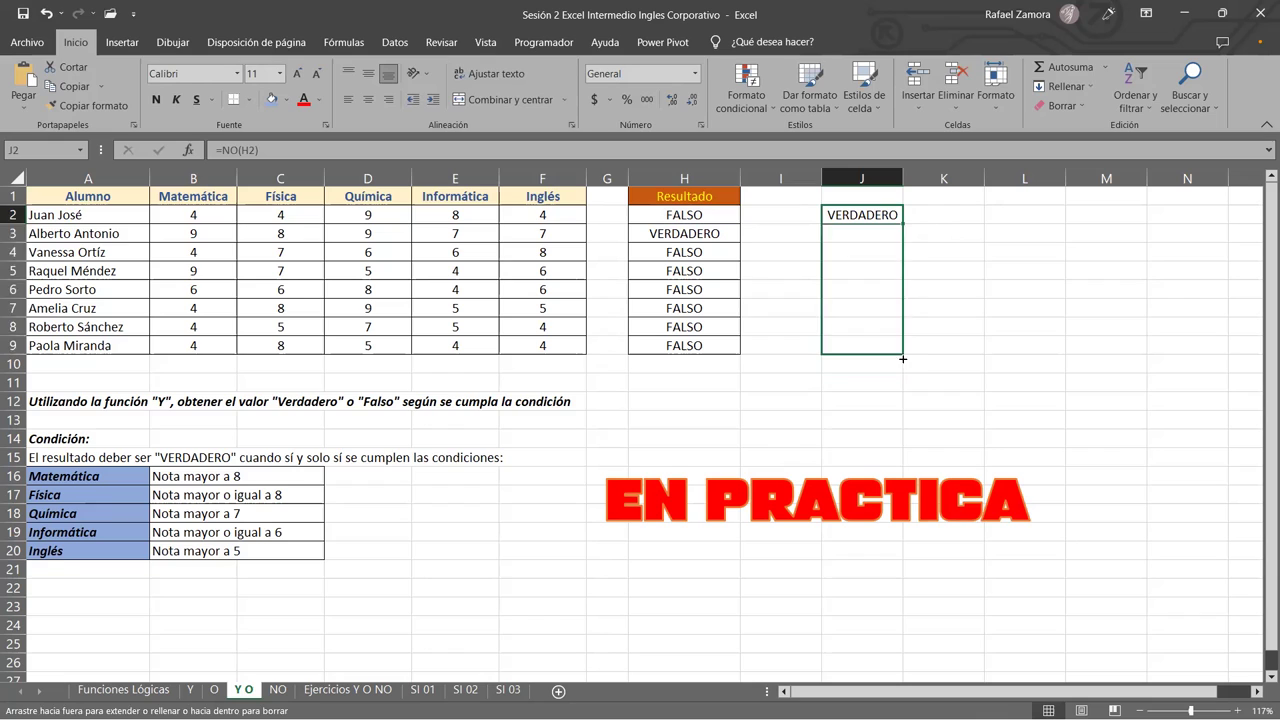
left_click_drag(906, 223, 893, 358)
left_click(1070, 341)
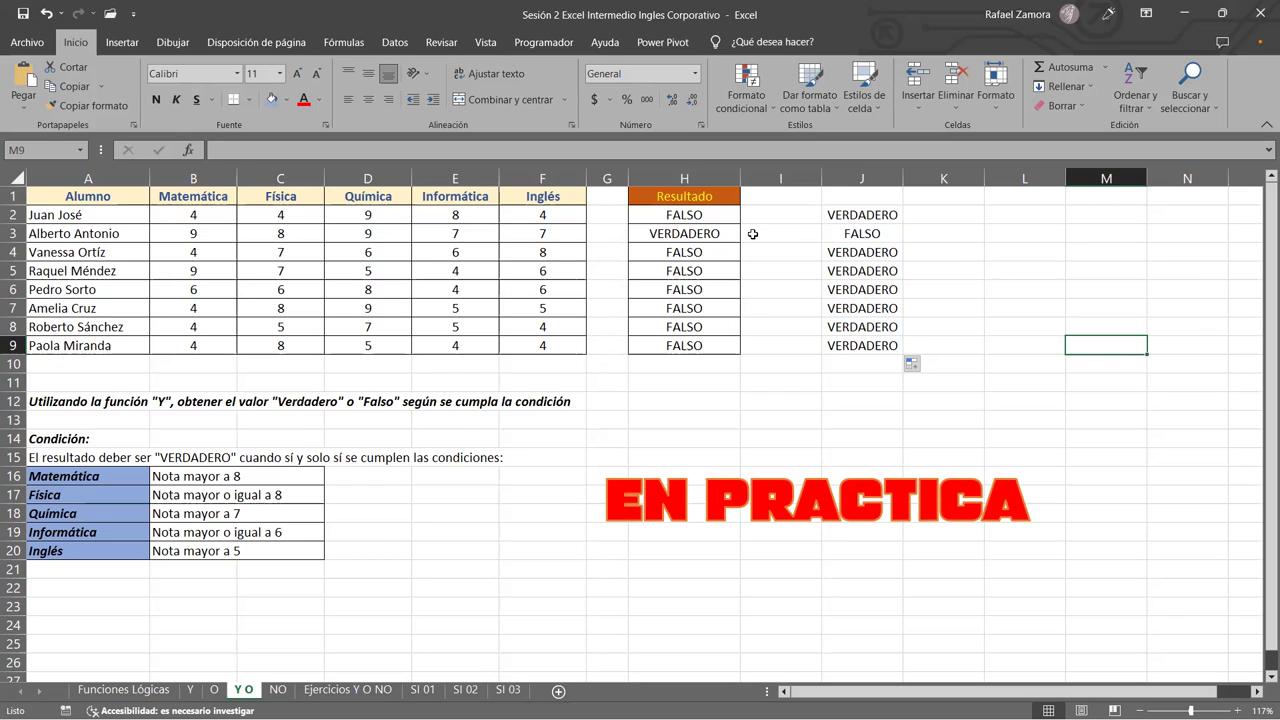
double_click(874, 219)
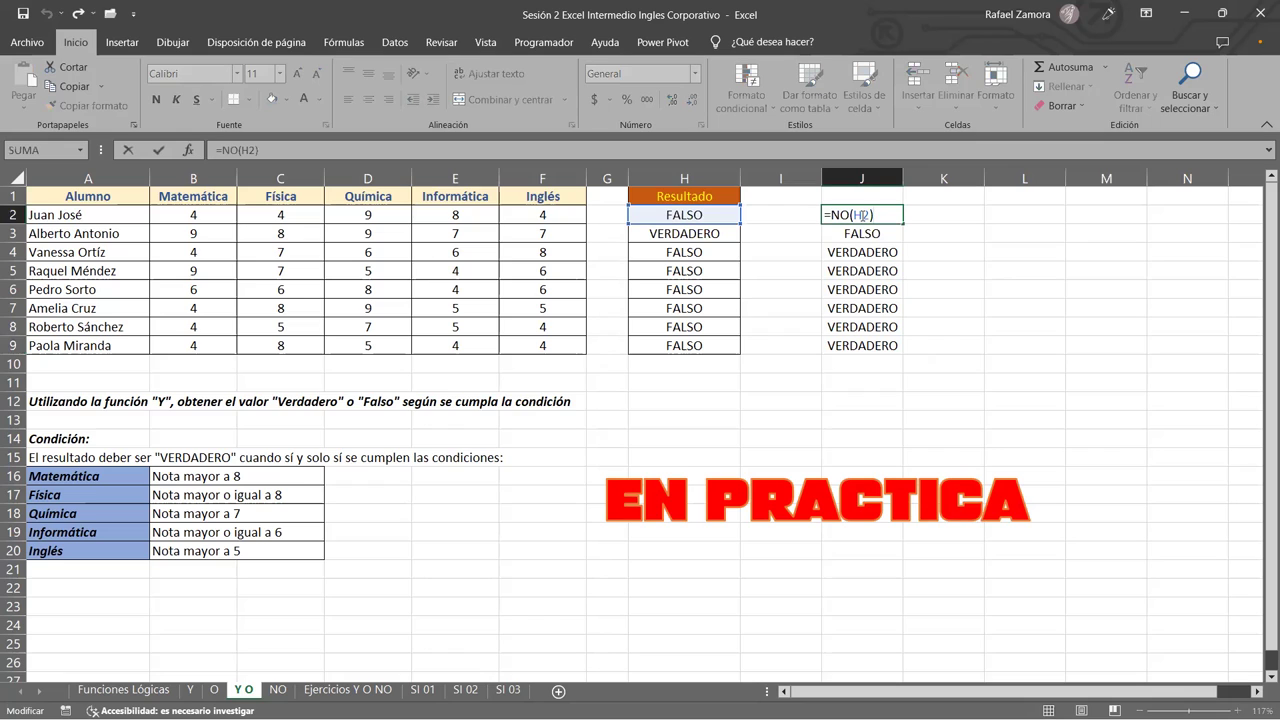
left_click(861, 215)
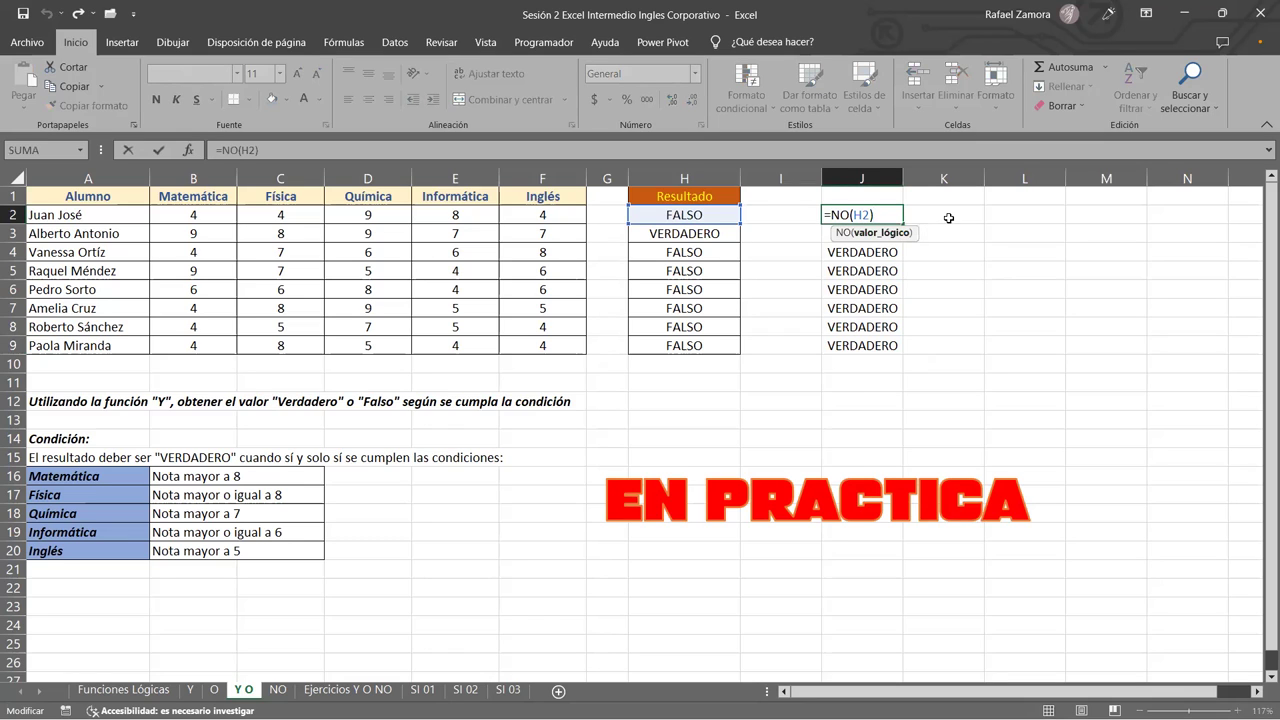
key("ctrl+Return")
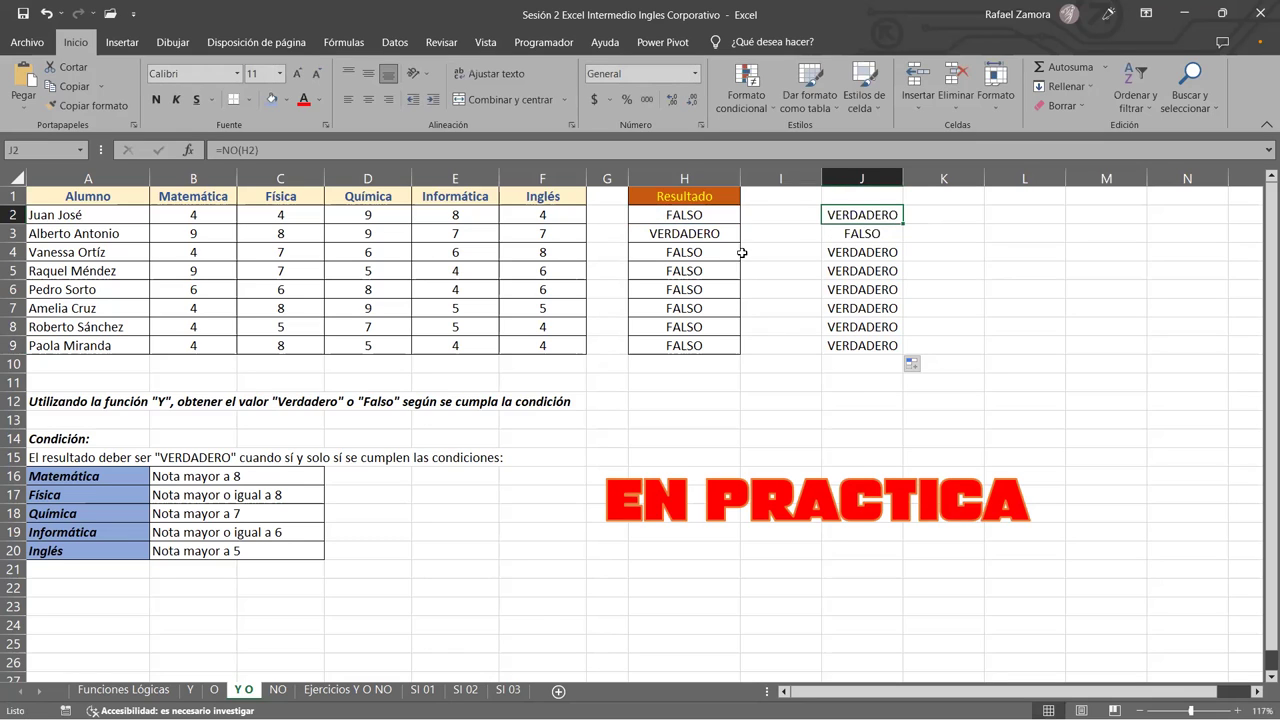
left_click(945, 212)
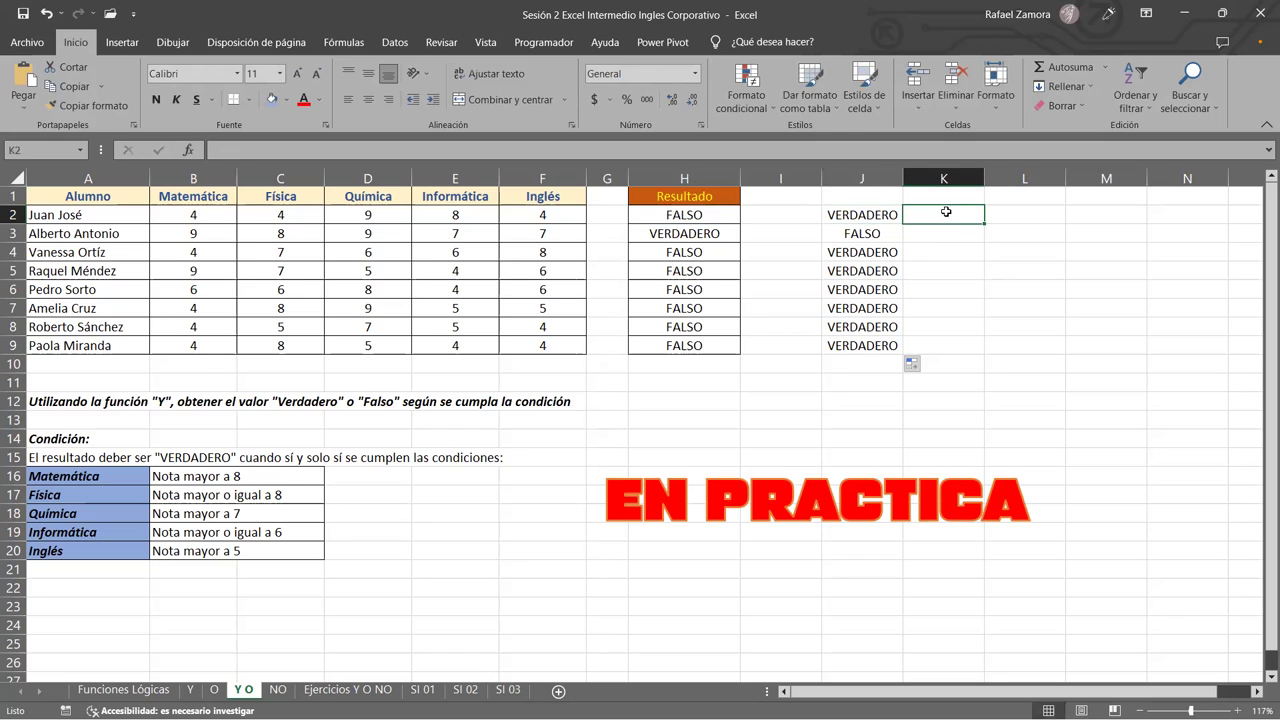
Enter the sample values -15, -10 and -100 in L2:L4.
type("ABS")
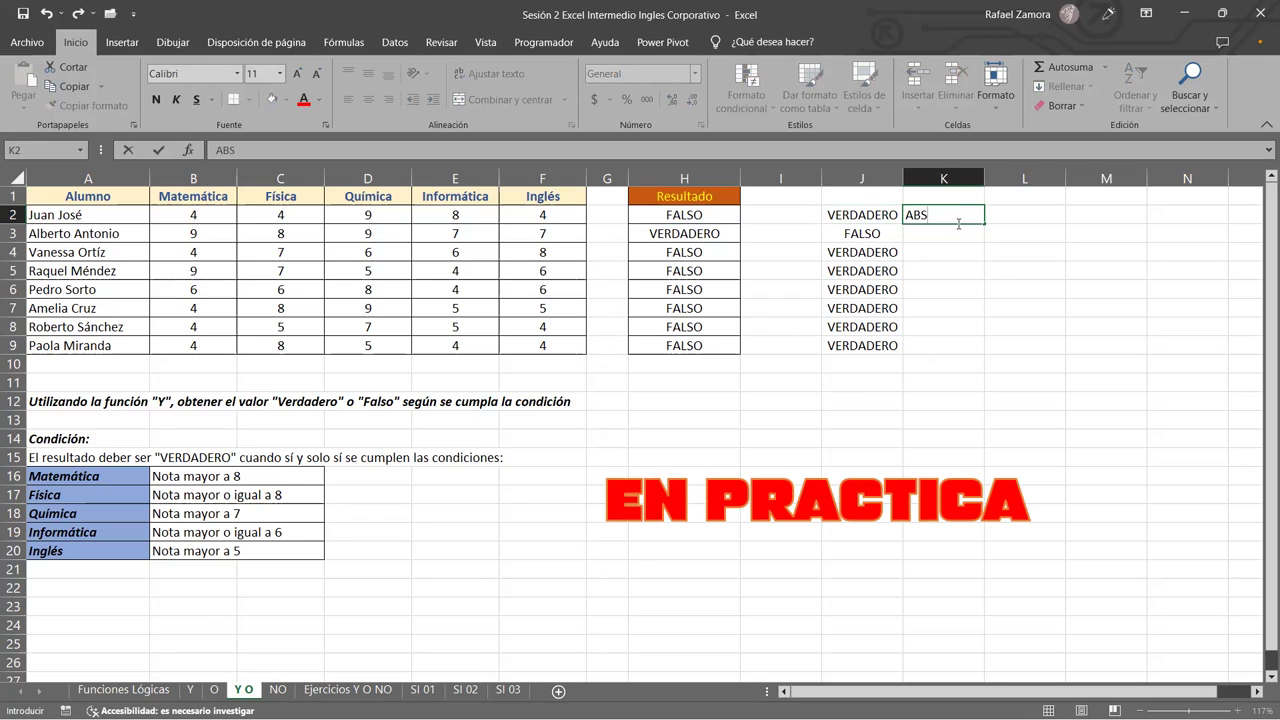
key("Escape")
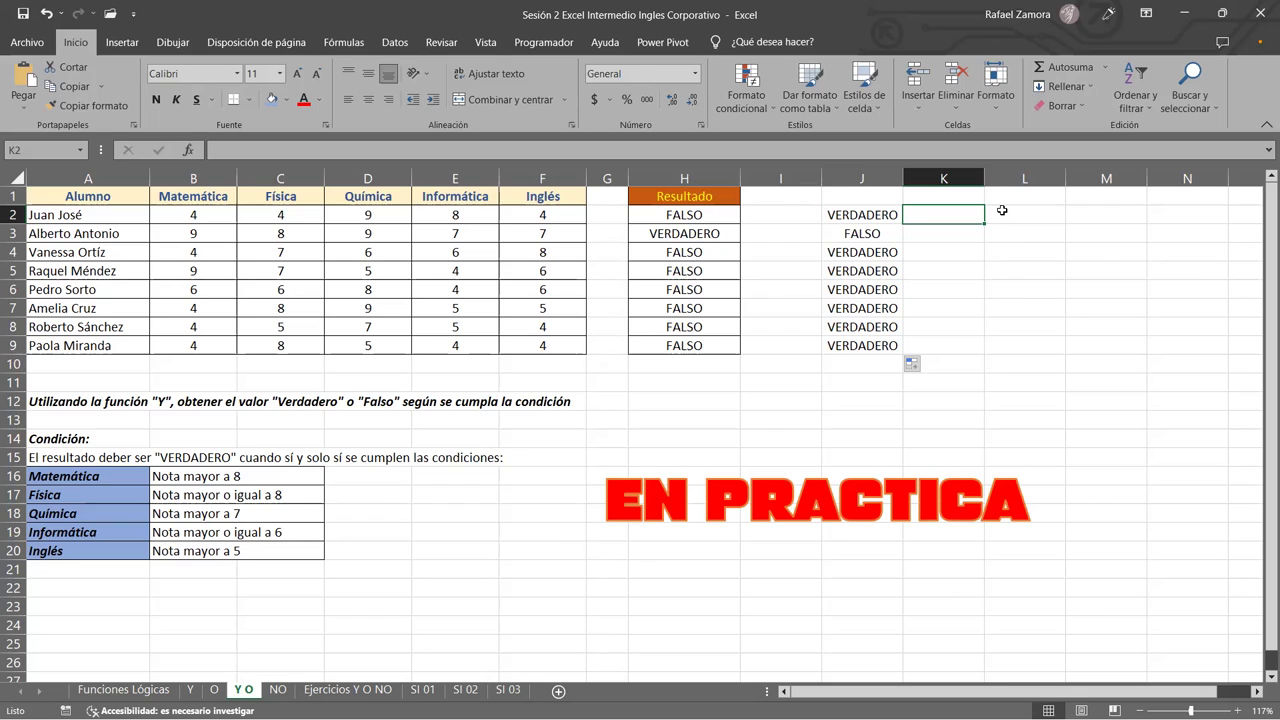
left_click(1002, 210)
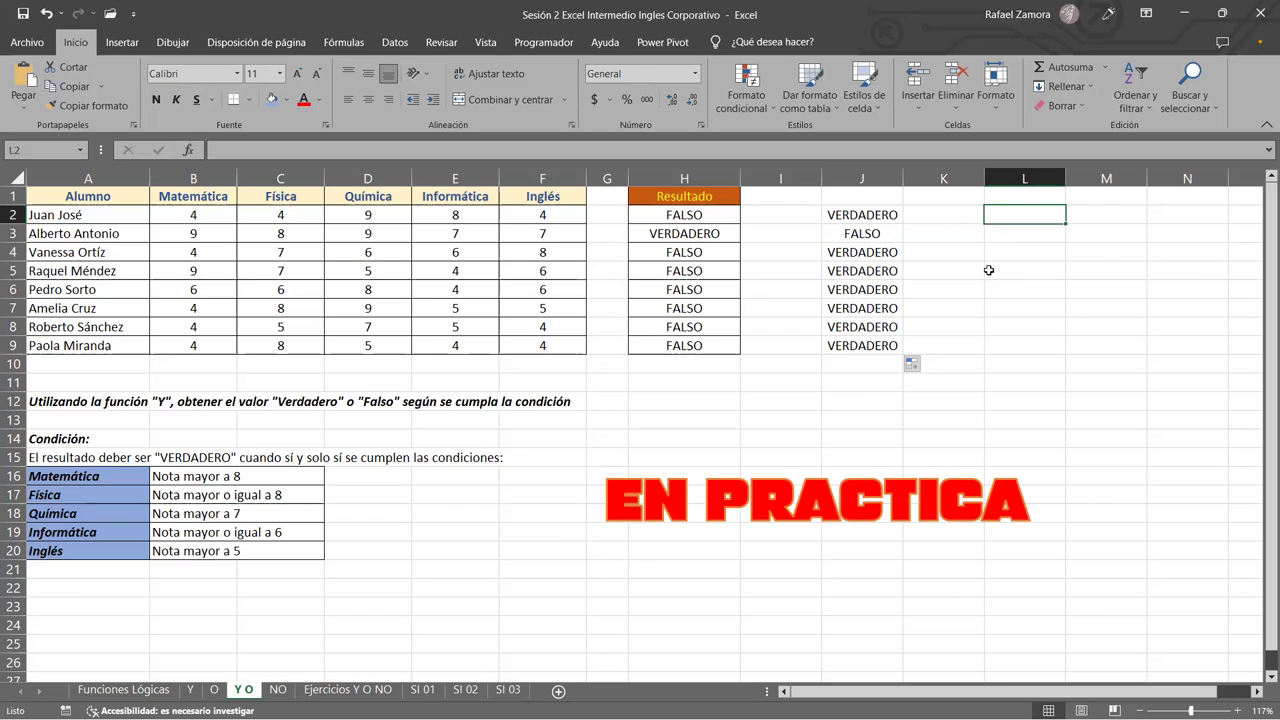
type("-15")
key("Return")
type("-10")
key("Return")
type("-10")
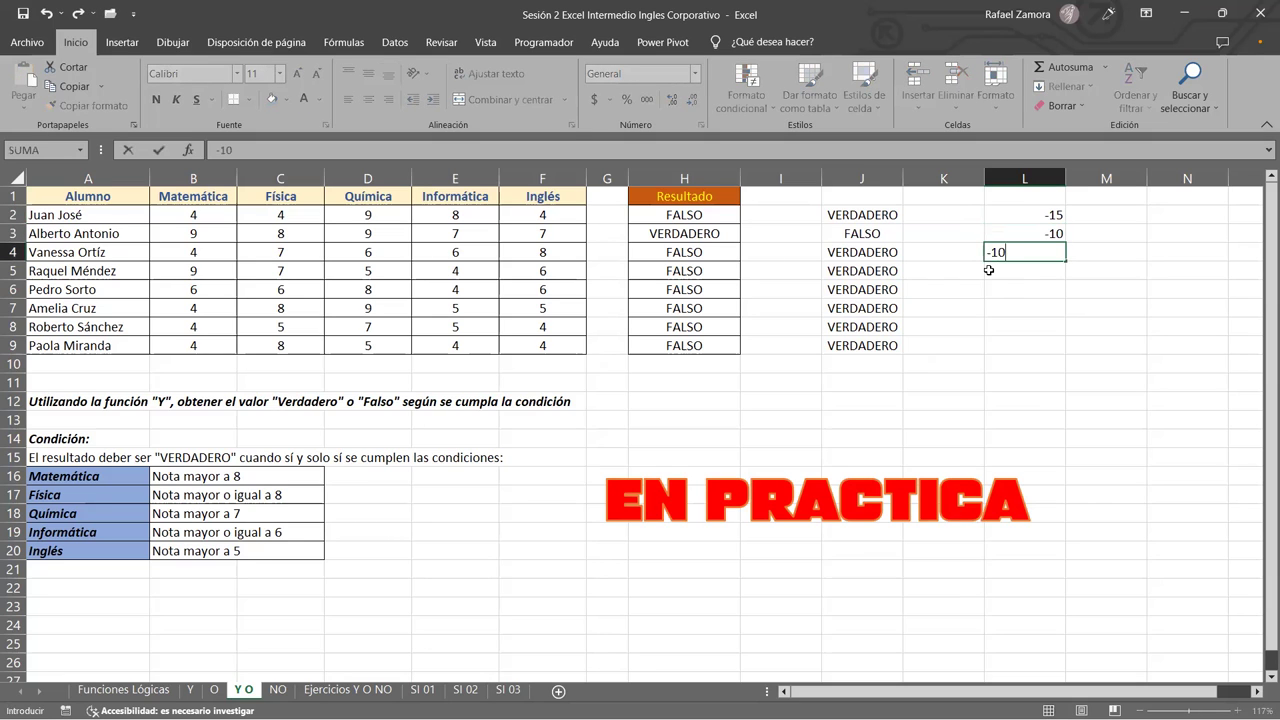
type("0")
key("Return")
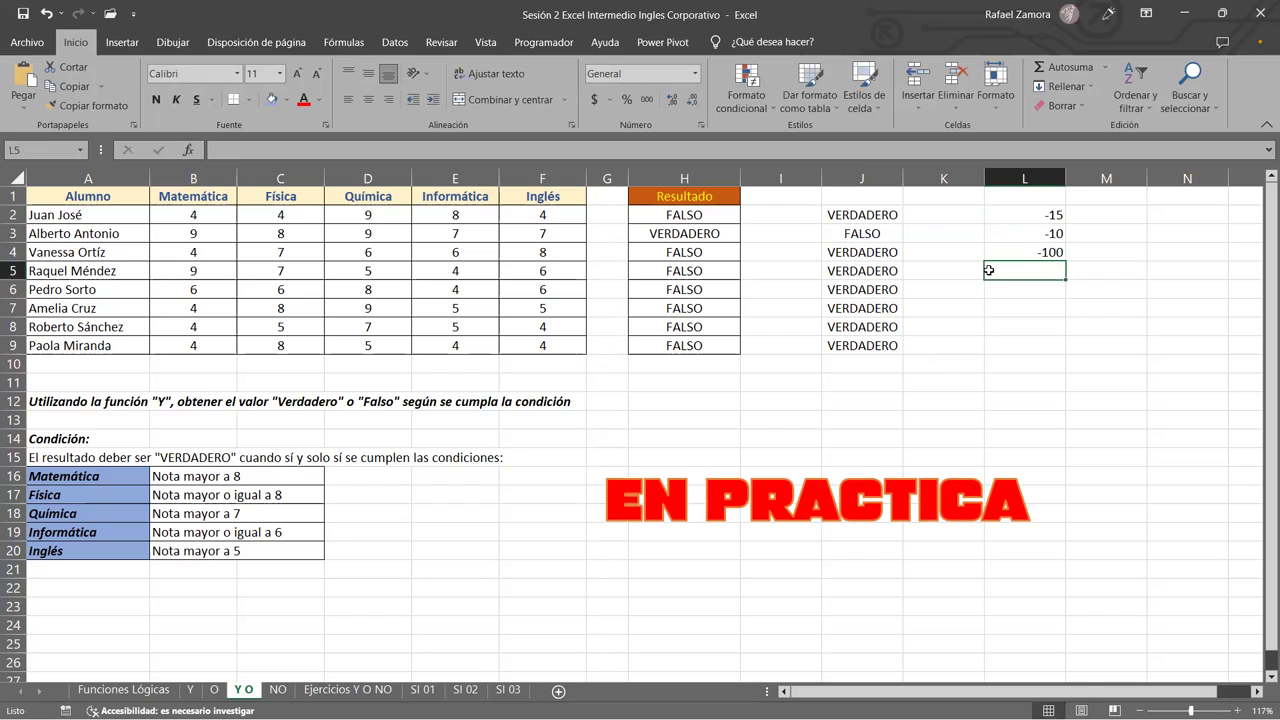
Put =ABS(L2) in M2 and copy it down to M4.
left_click(1114, 213)
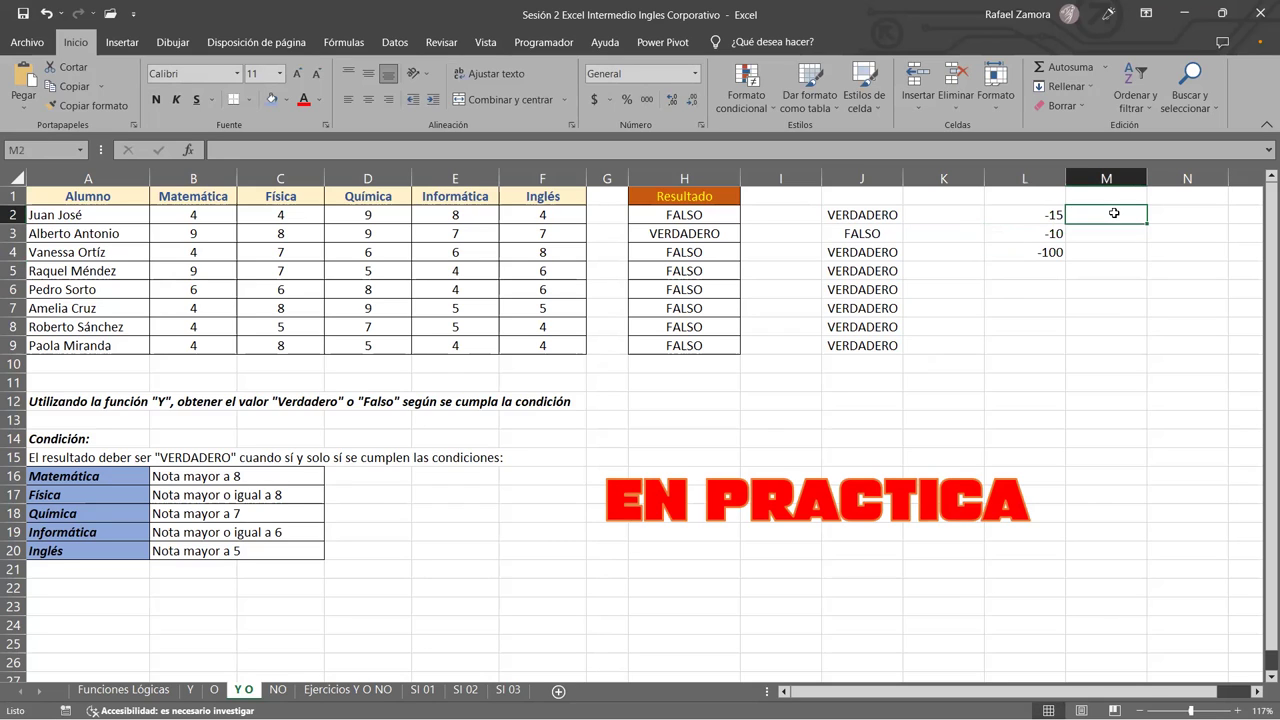
double_click(1114, 213)
type("=")
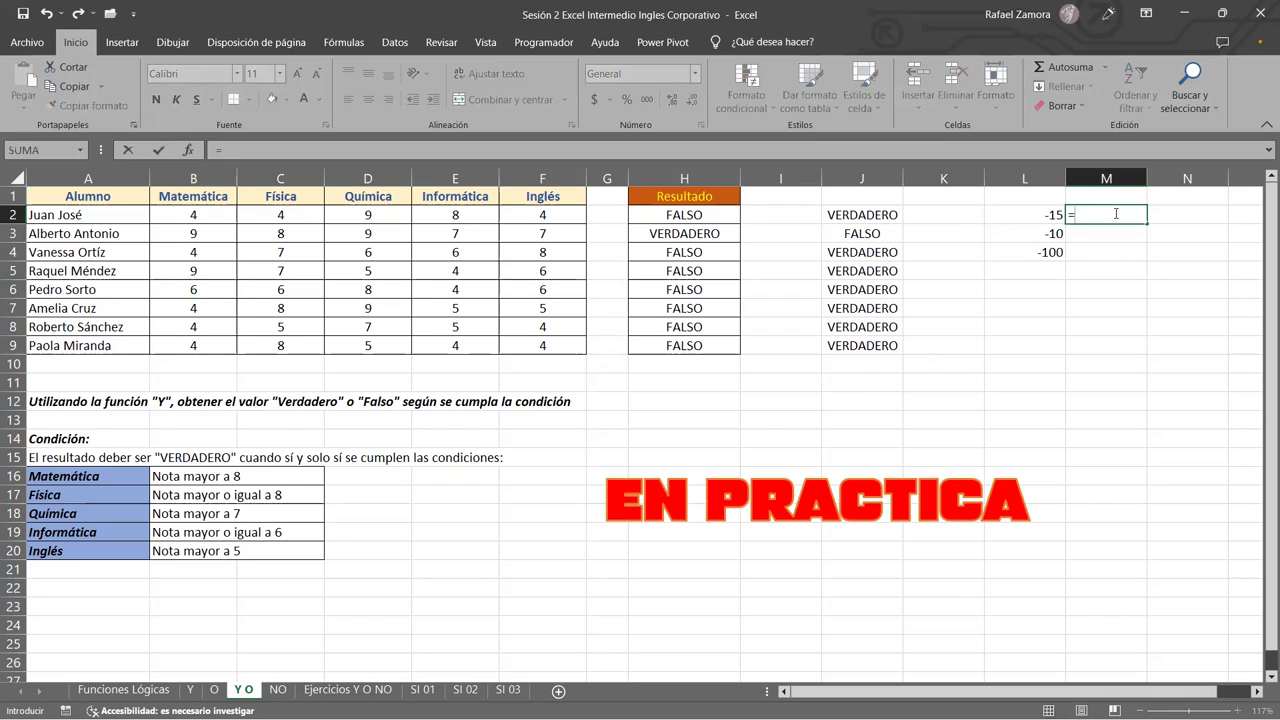
type("ABS(")
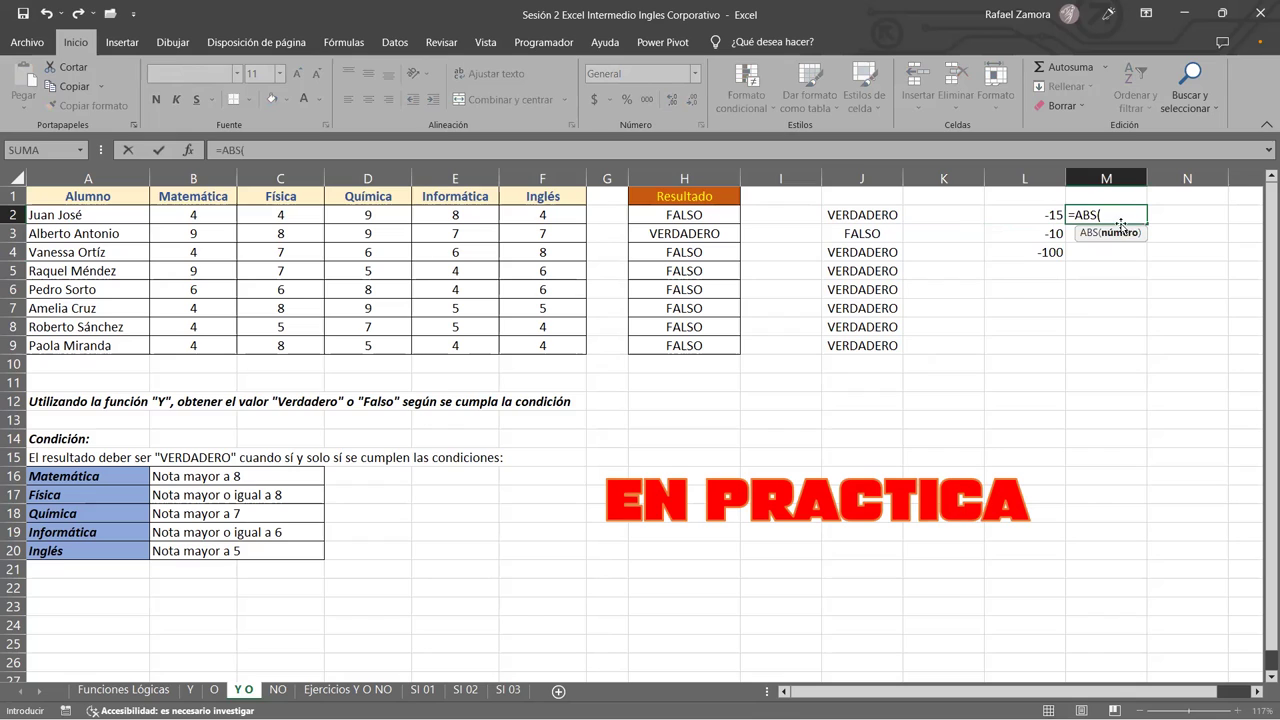
left_click(1036, 213)
type(")")
key("Return")
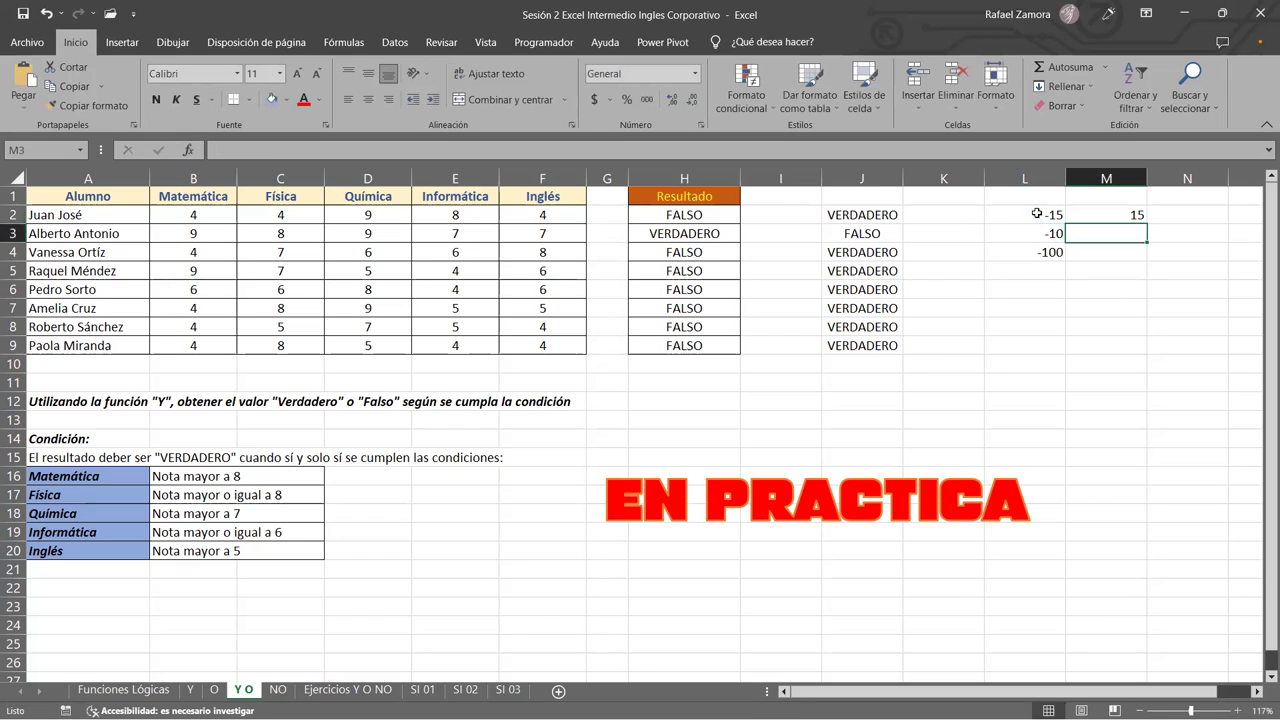
left_click(1137, 215)
double_click(1146, 224)
left_click(1097, 345)
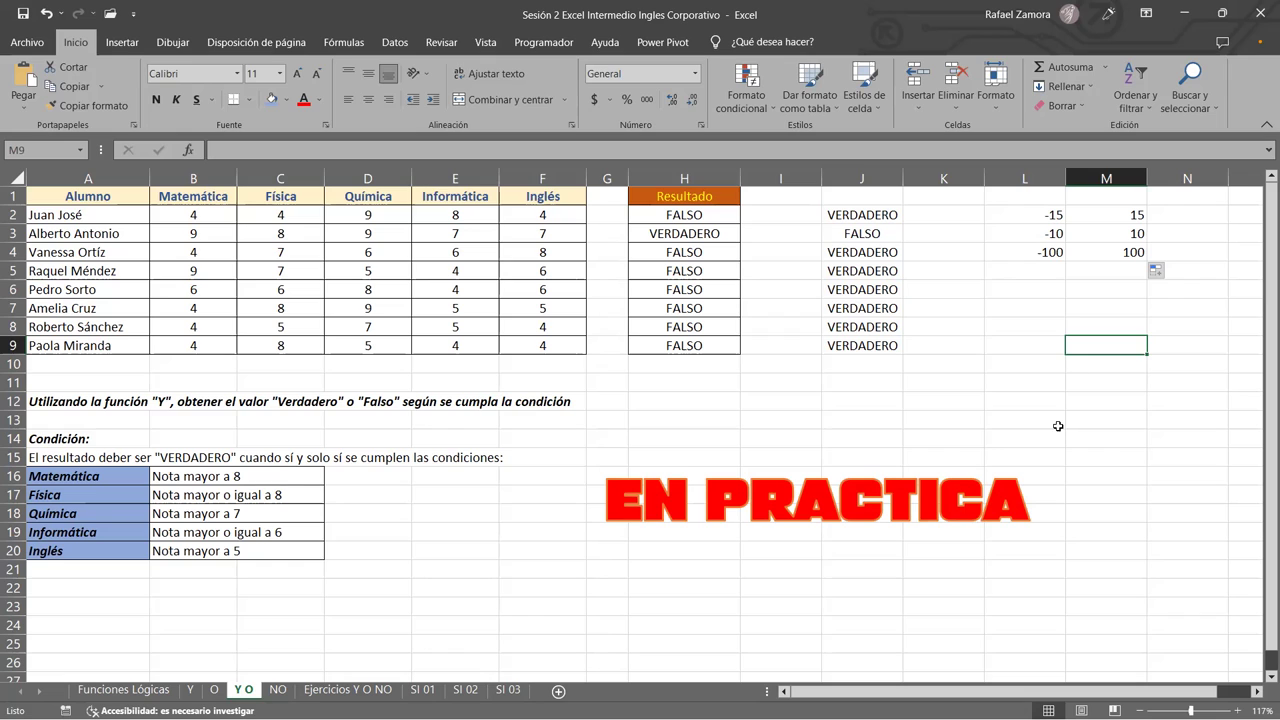
Review the ABS formula in M2 and NO formula in J2, then go to the NO sheet.
double_click(1110, 216)
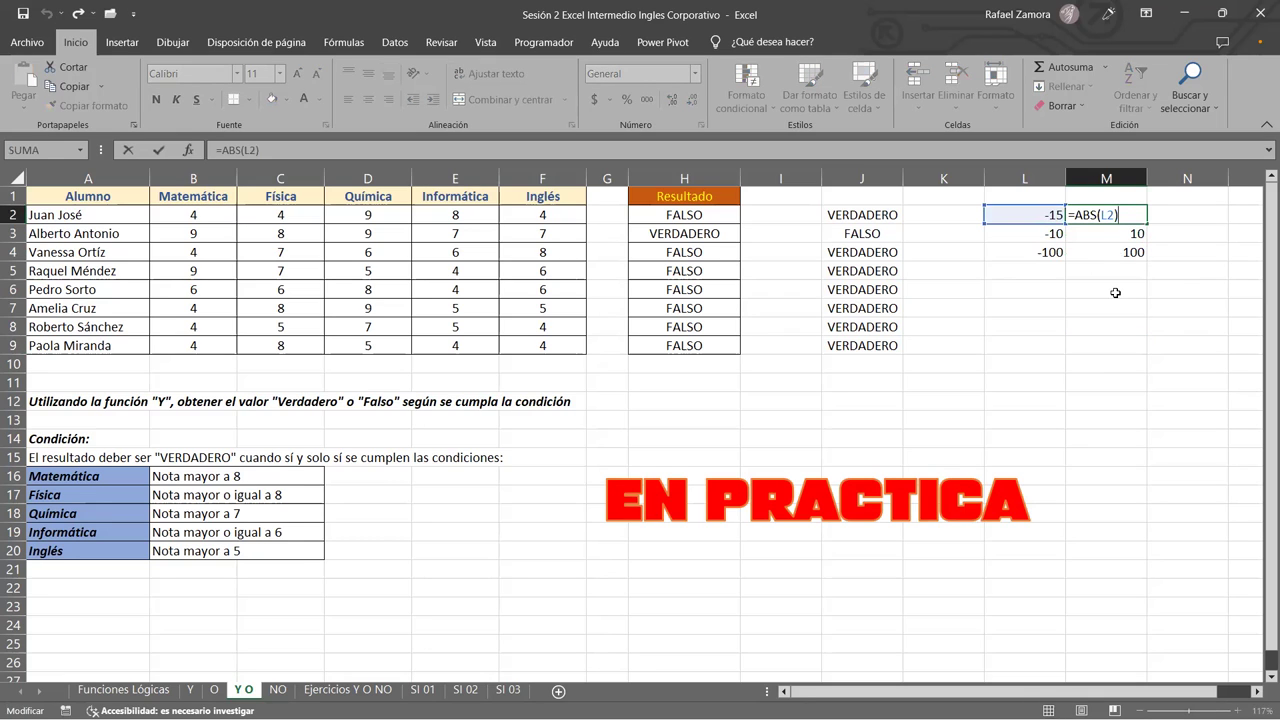
key("Return")
left_click(855, 213)
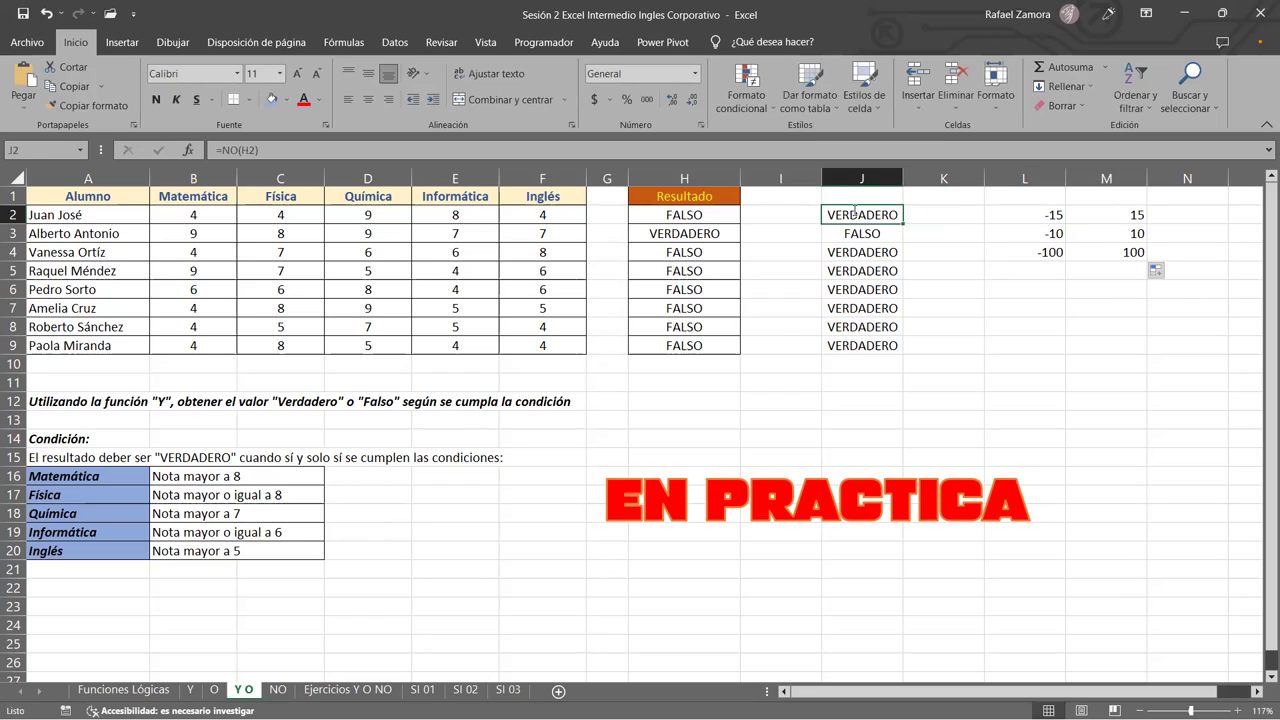
double_click(855, 213)
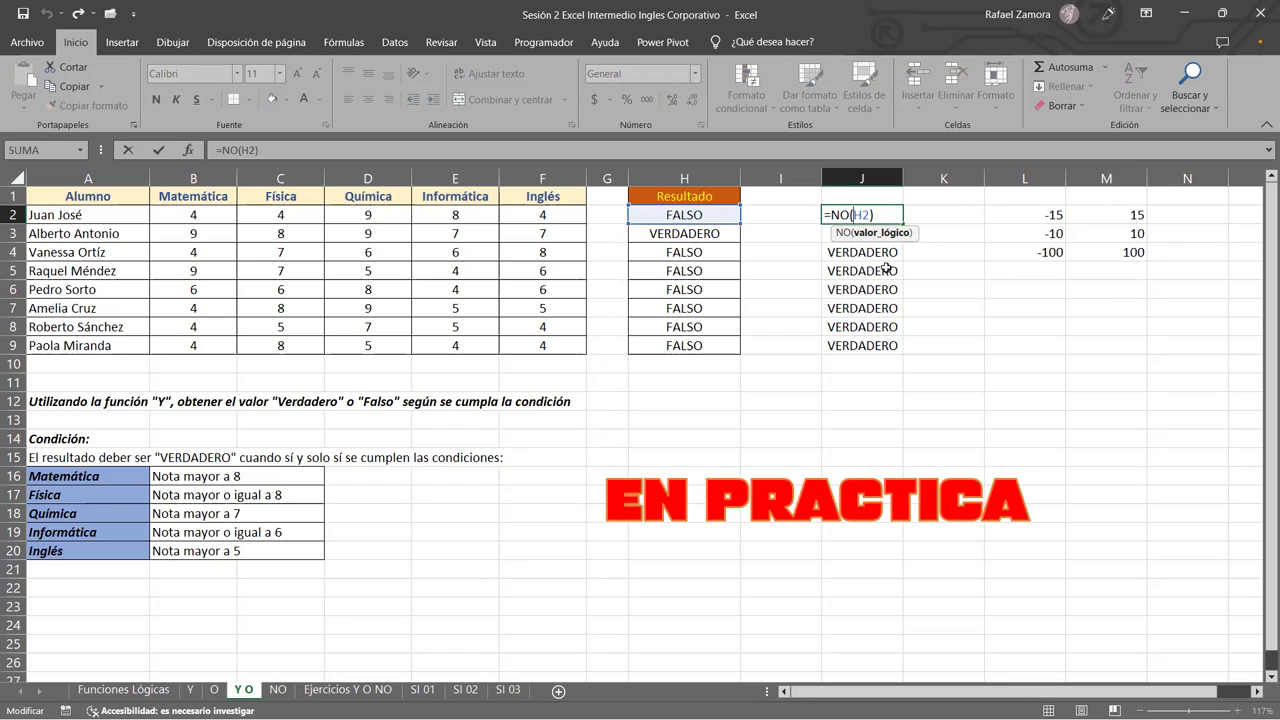
key("ctrl+Return")
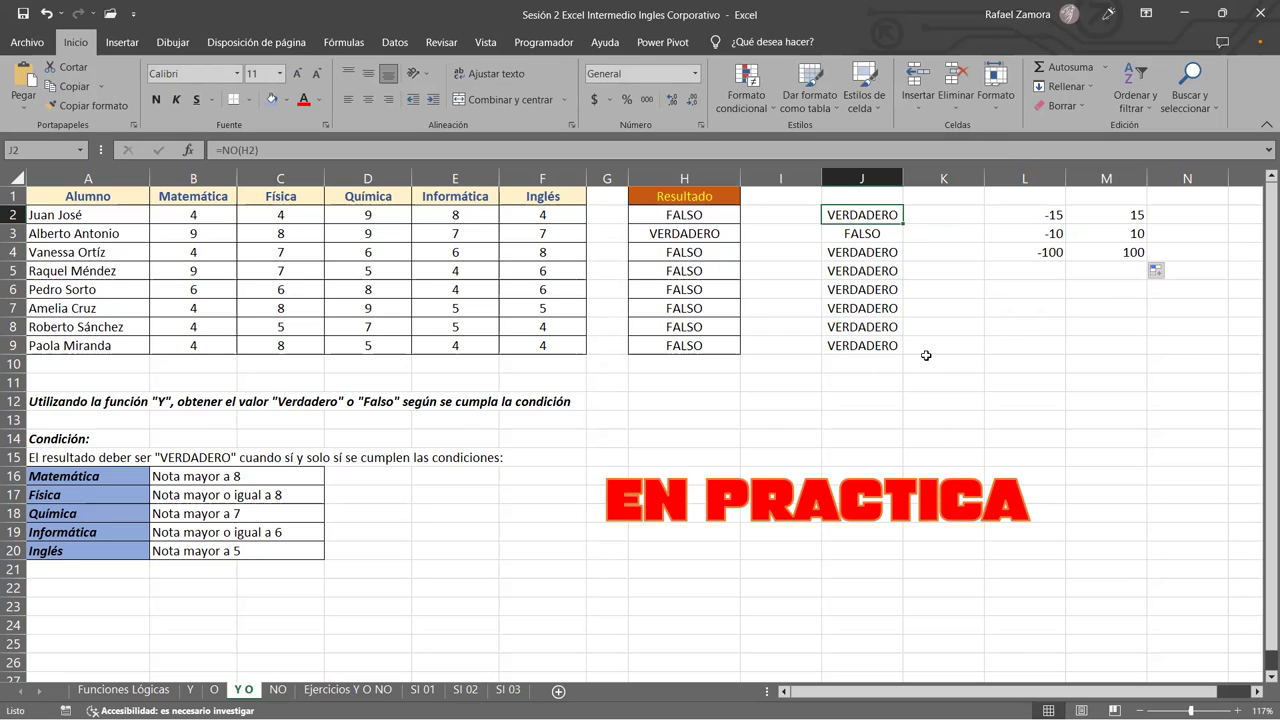
left_click(277, 690)
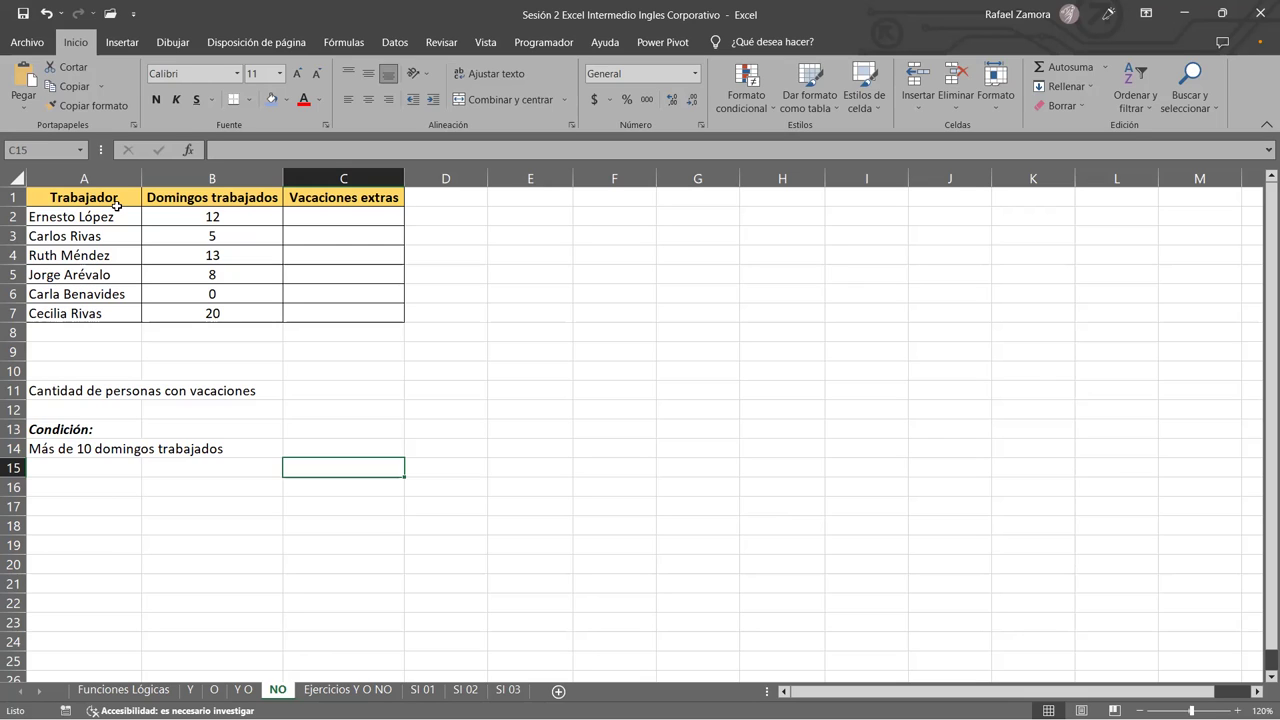
Enter VERDADERO in C2 and FALSO in C3, correcting the typos.
left_click(198, 219)
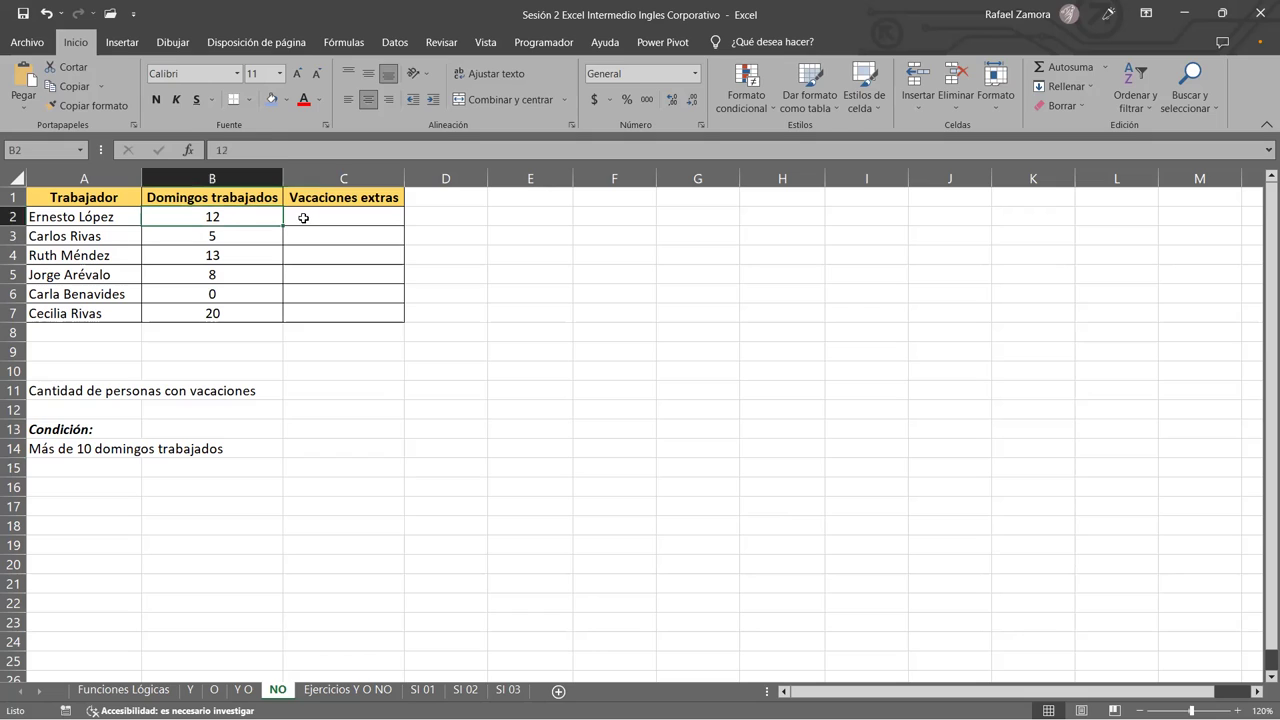
left_click(305, 218)
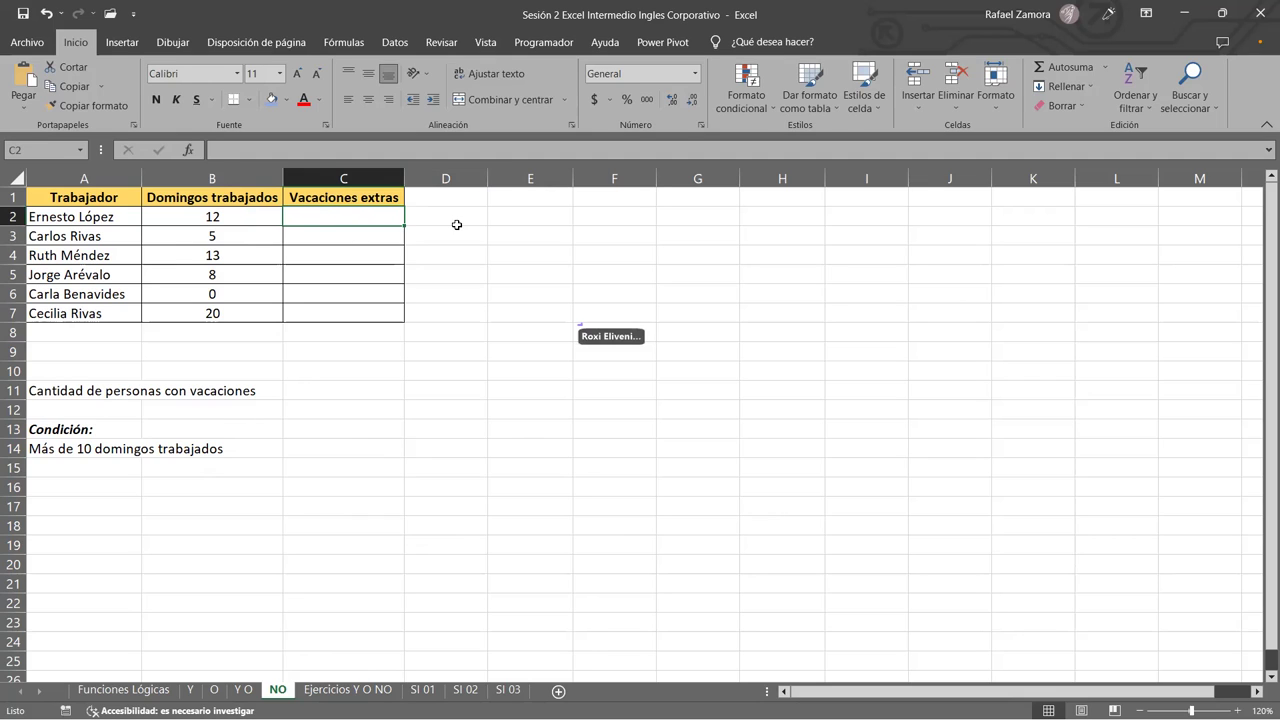
type("VERDDADERO")
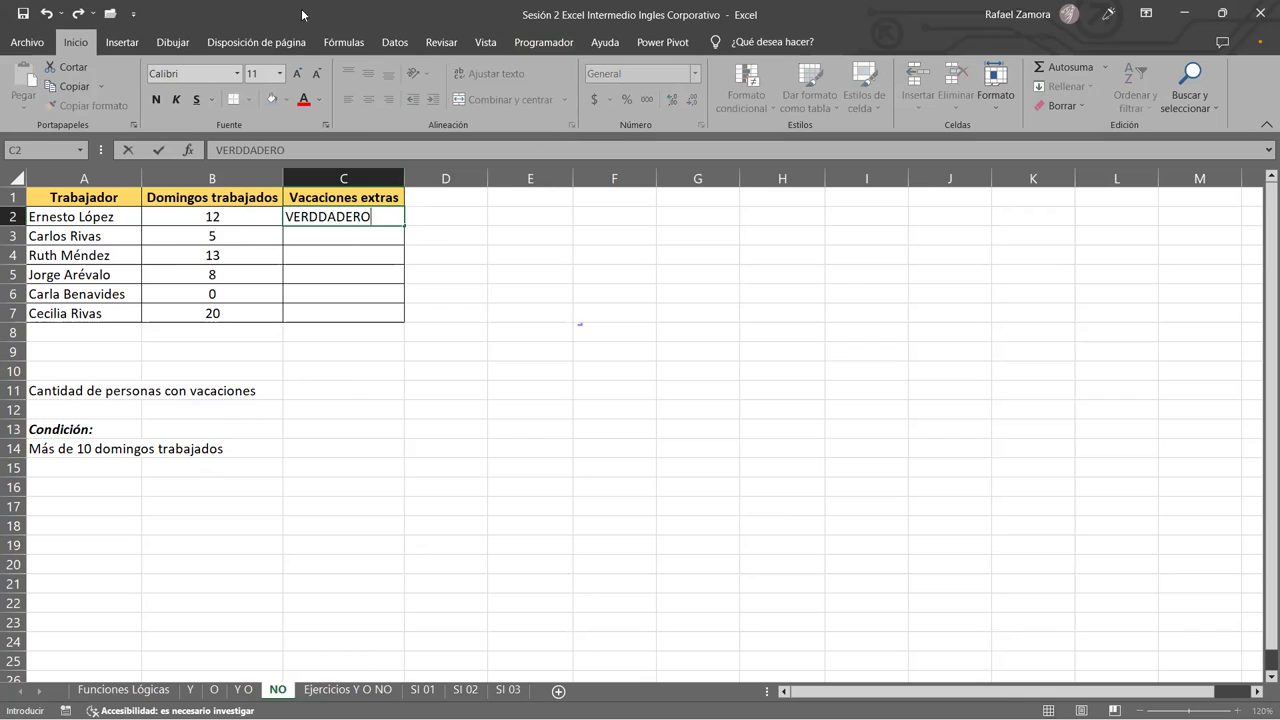
left_click(310, 217)
key("Delete")
key("Return")
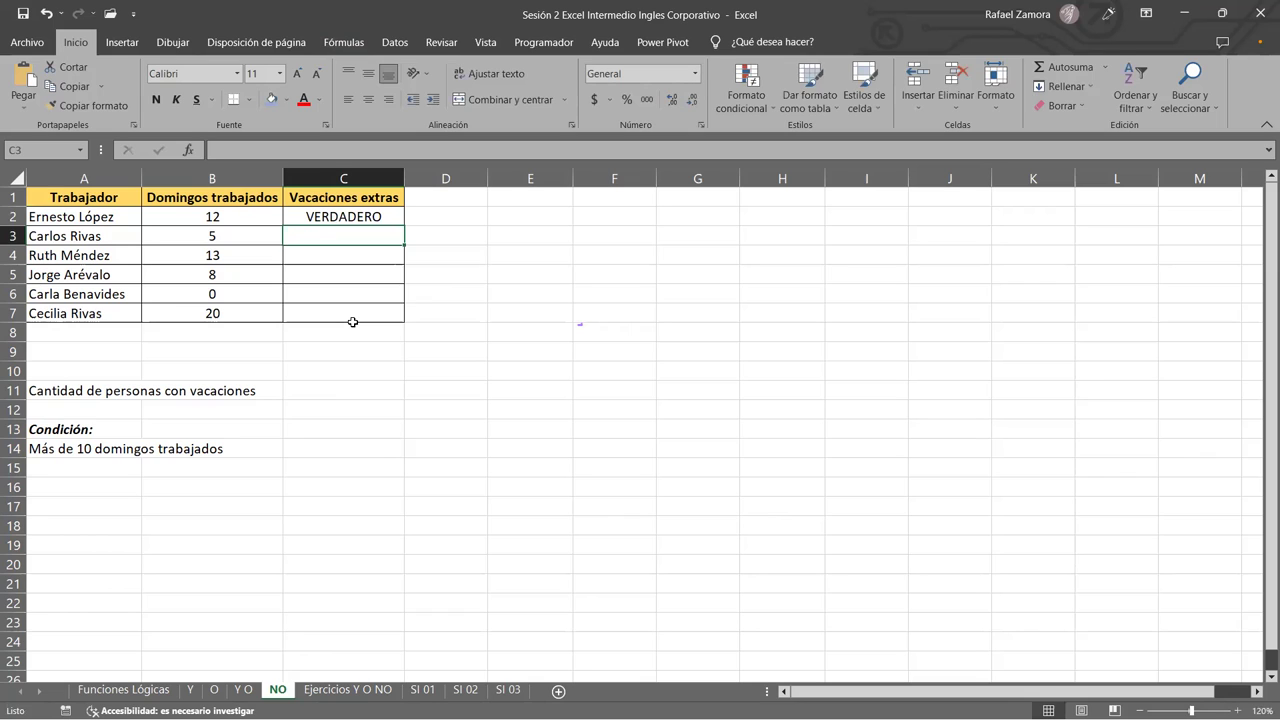
type("FALSO")
key("BackSpace")
key("BackSpace")
key("BackSpace")
type("S")
key("BackSpace")
type("LSO")
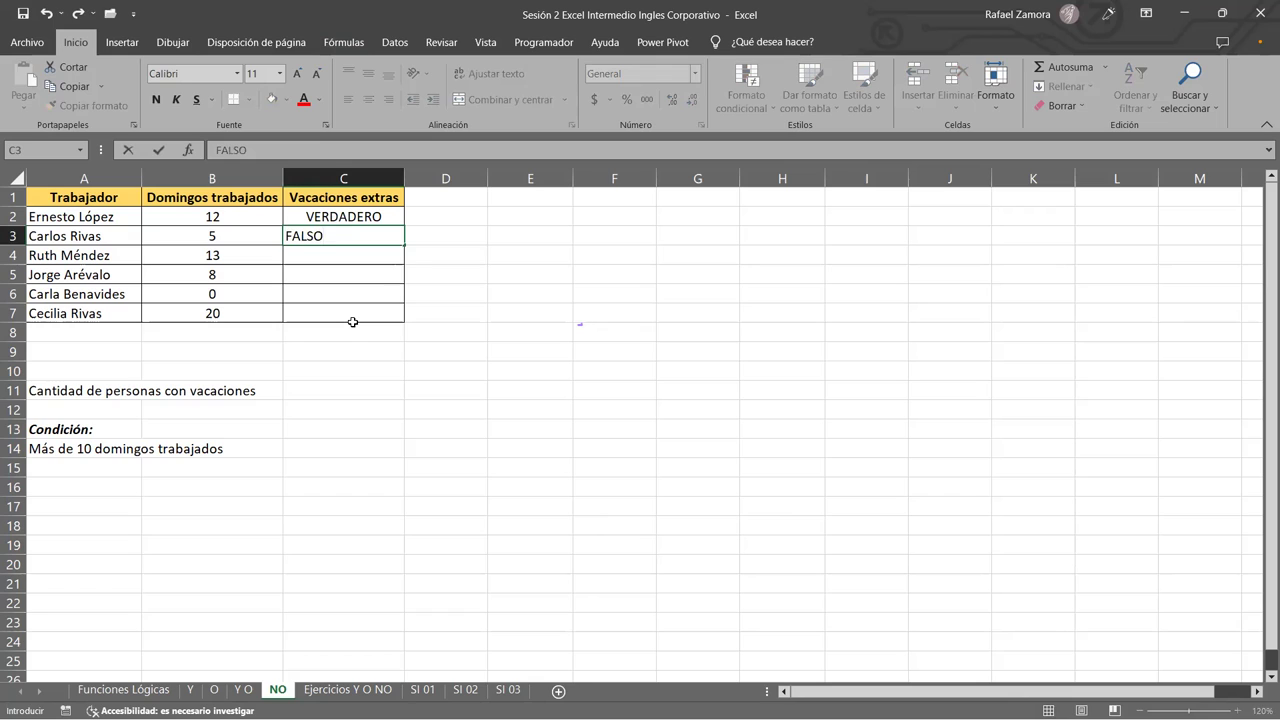
key("Return")
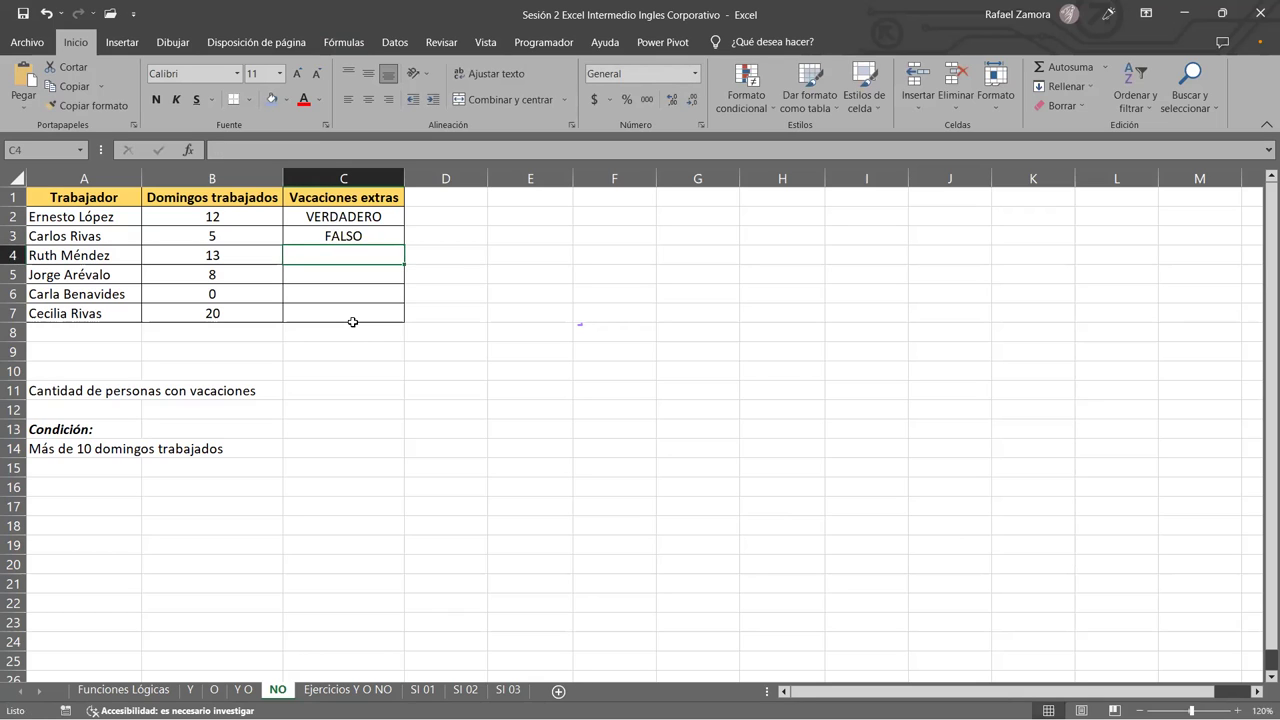
Enter VERDADERO, FALSO, FALSO and VERDADERO in C4:C7.
type("VERDADERO")
key("Return")
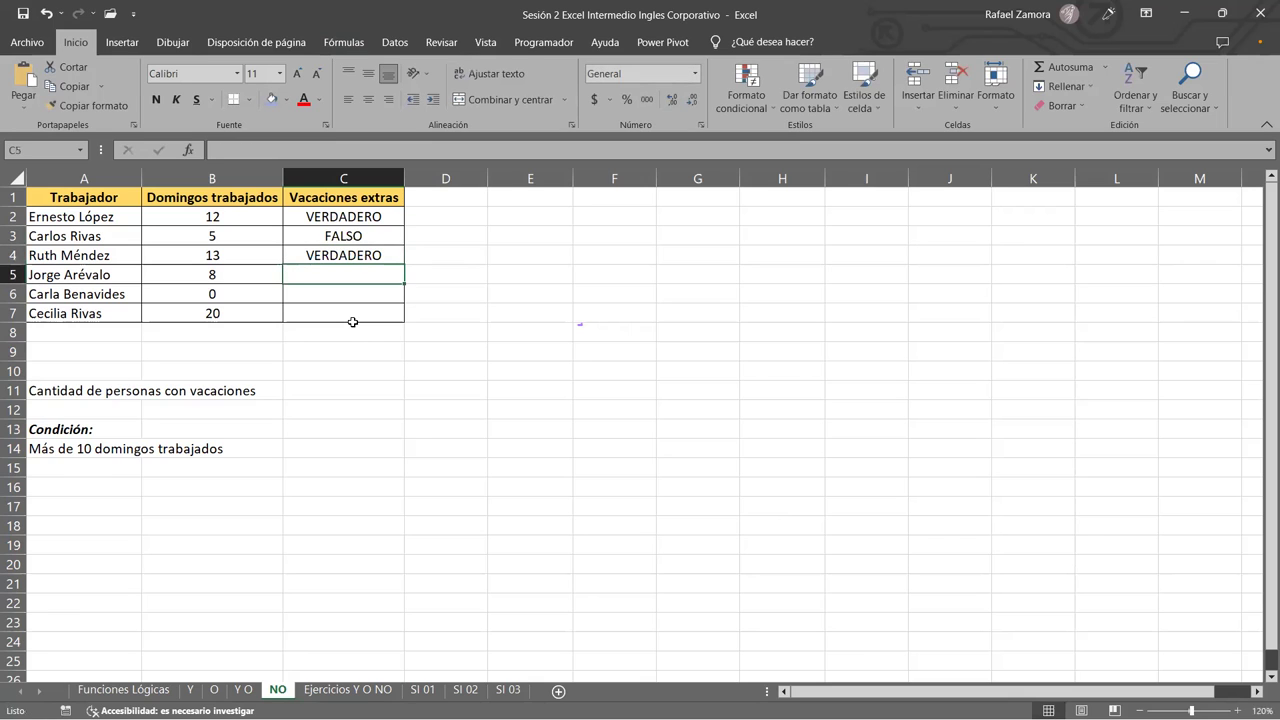
type("FALSO")
key("Return")
type("FALSO")
key("Return")
type("VERDADERP")
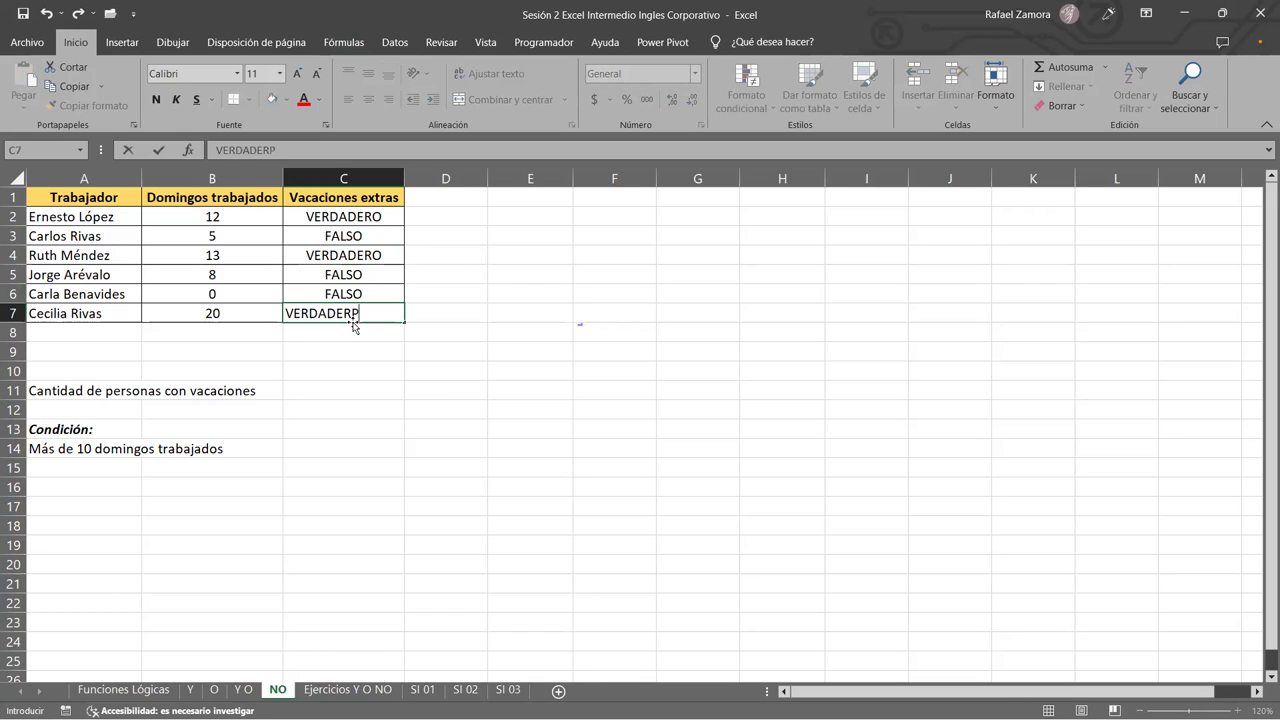
key("BackSpace")
type("O")
key("Return")
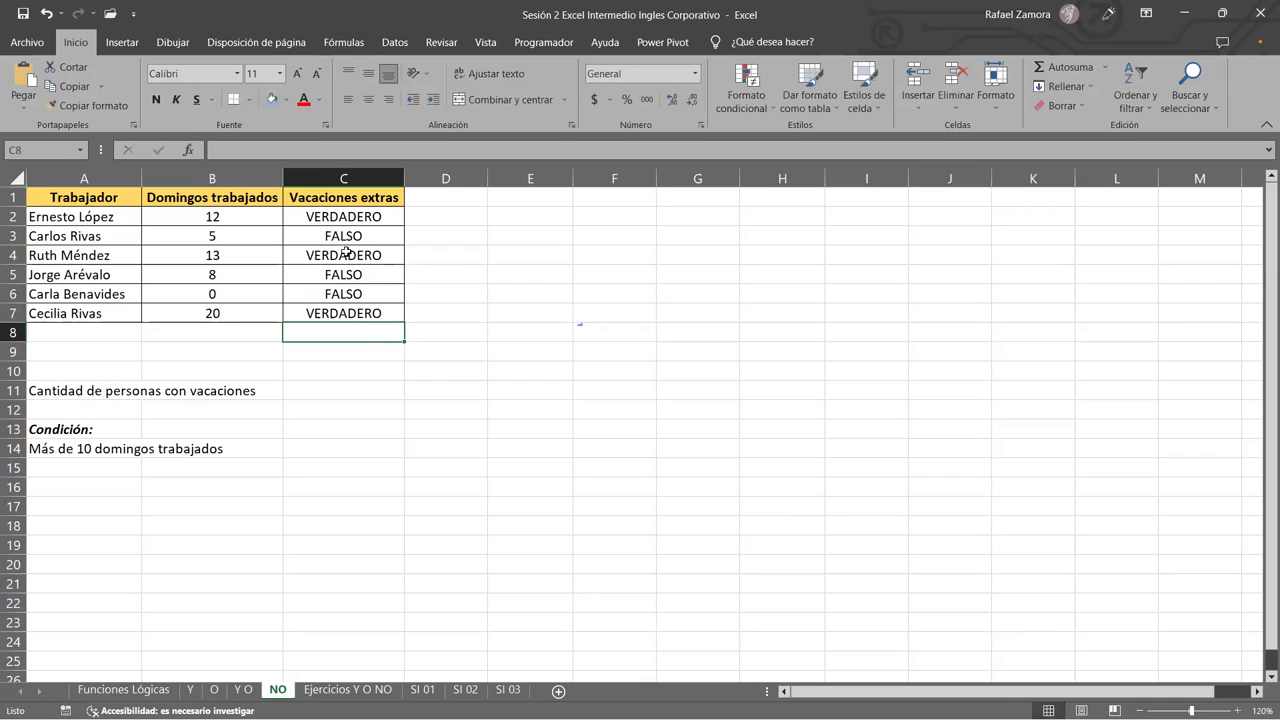
left_click(582, 328)
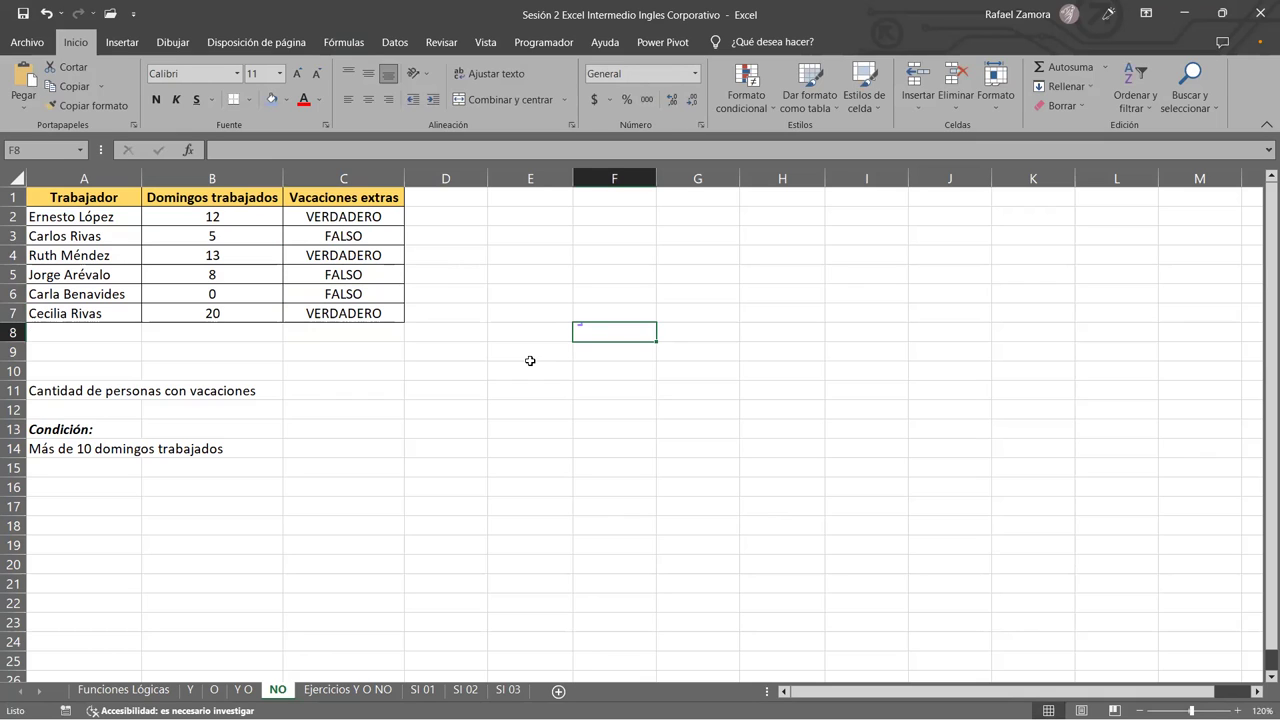
left_click(332, 220)
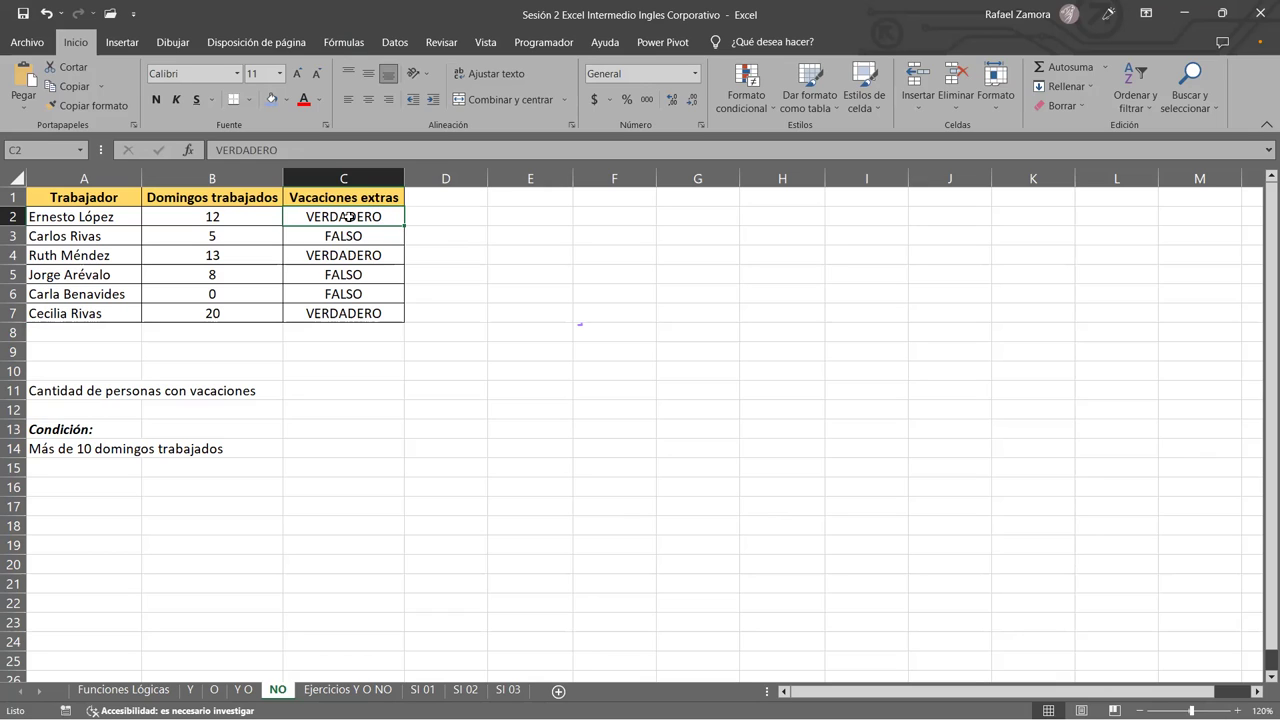
left_click_drag(348, 216, 349, 313)
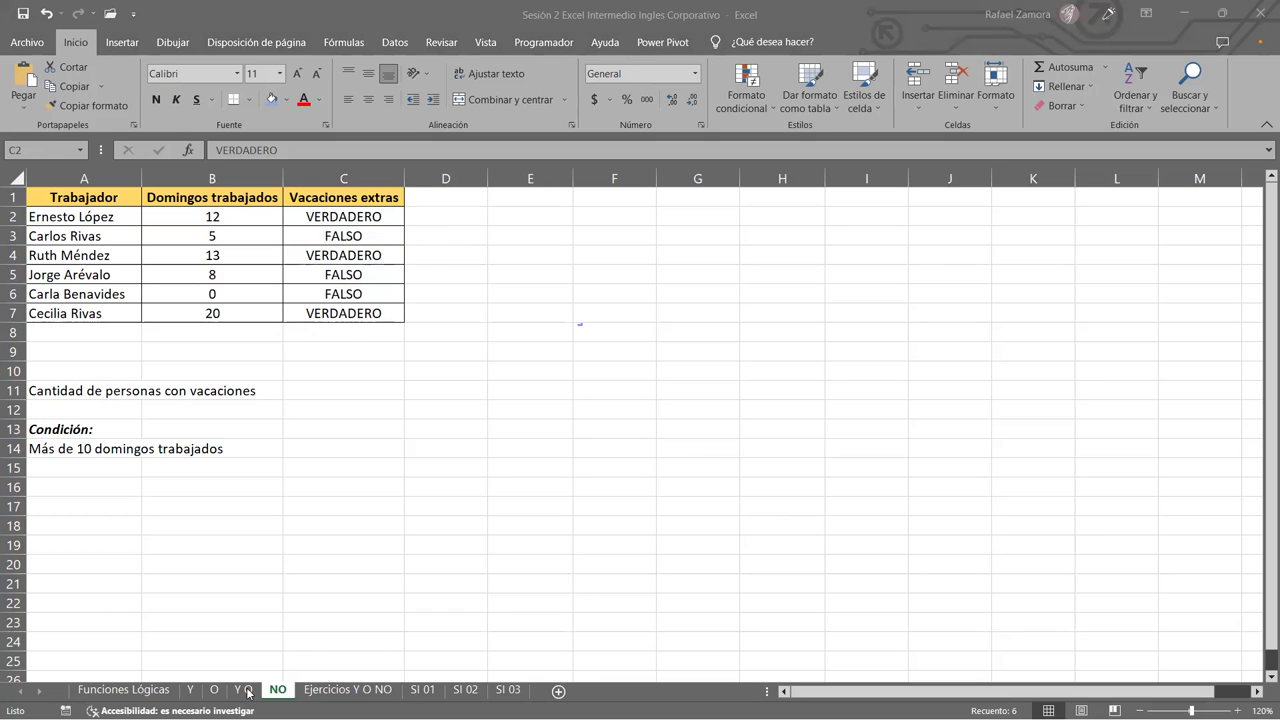
key("ctrl+v")
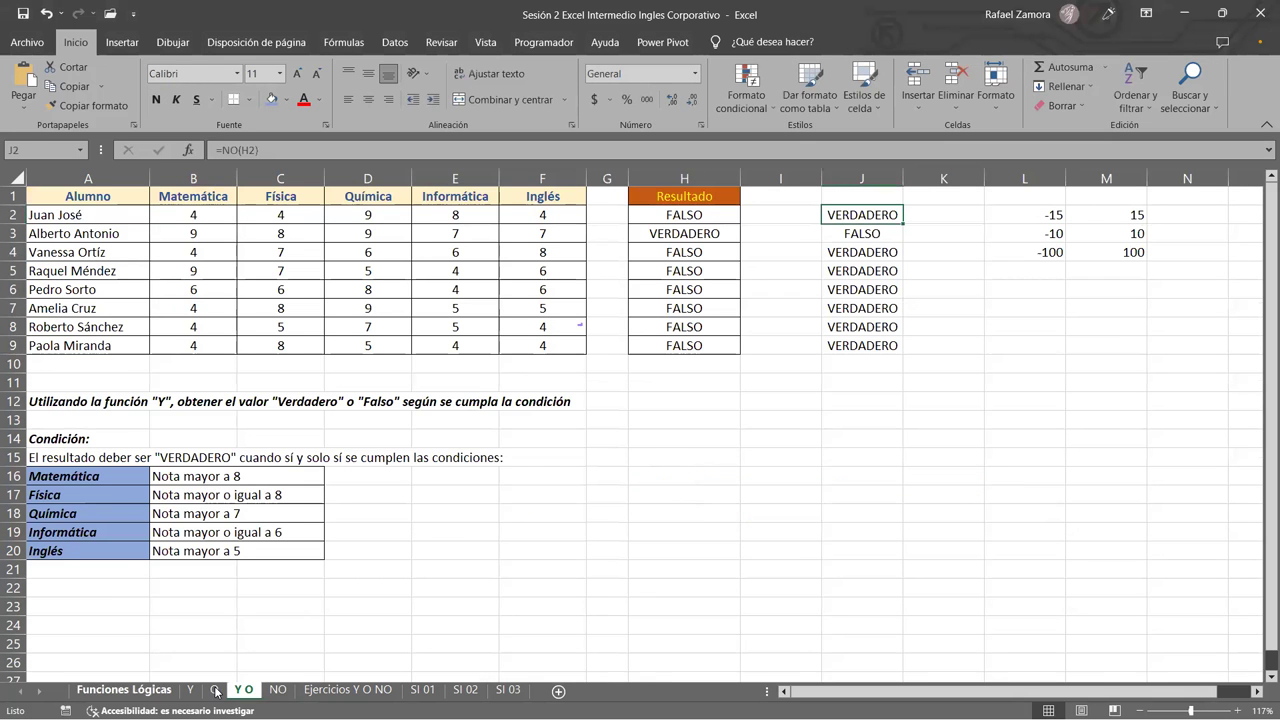
Back on the NO sheet, paste the EN PRACTICA banner and select cell E2.
left_click(280, 690)
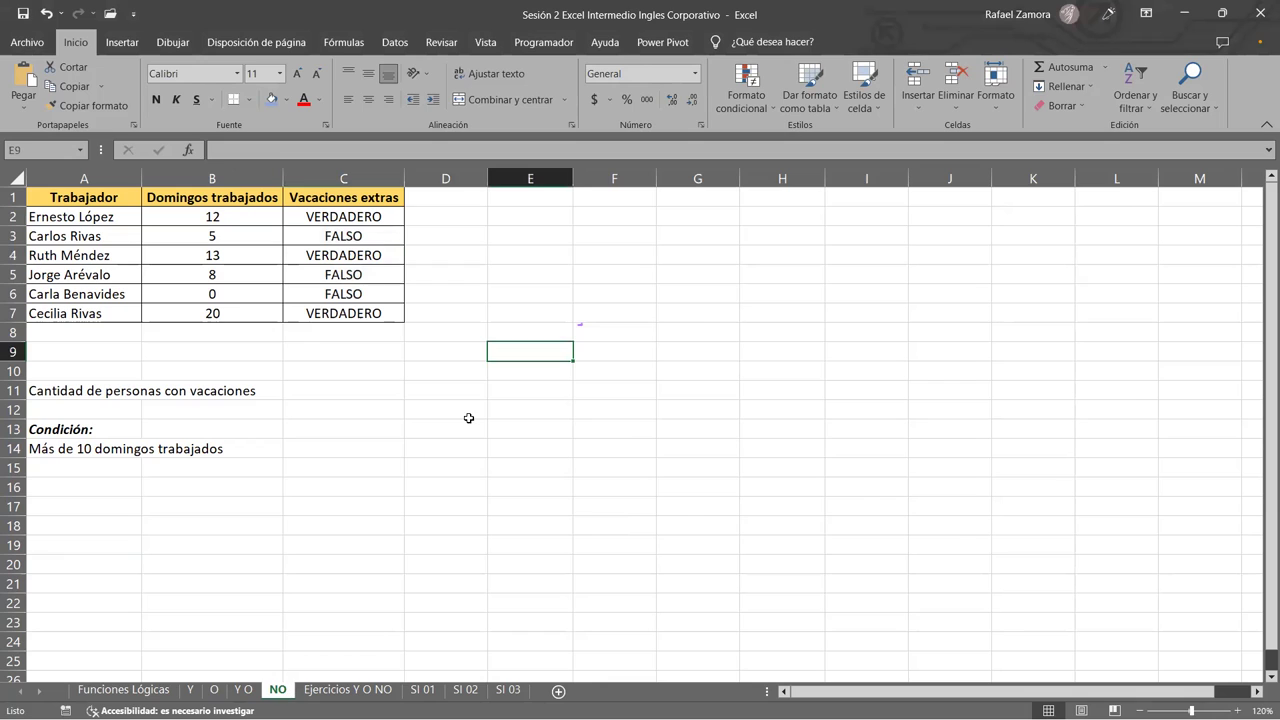
key("ctrl+v")
left_click(620, 351)
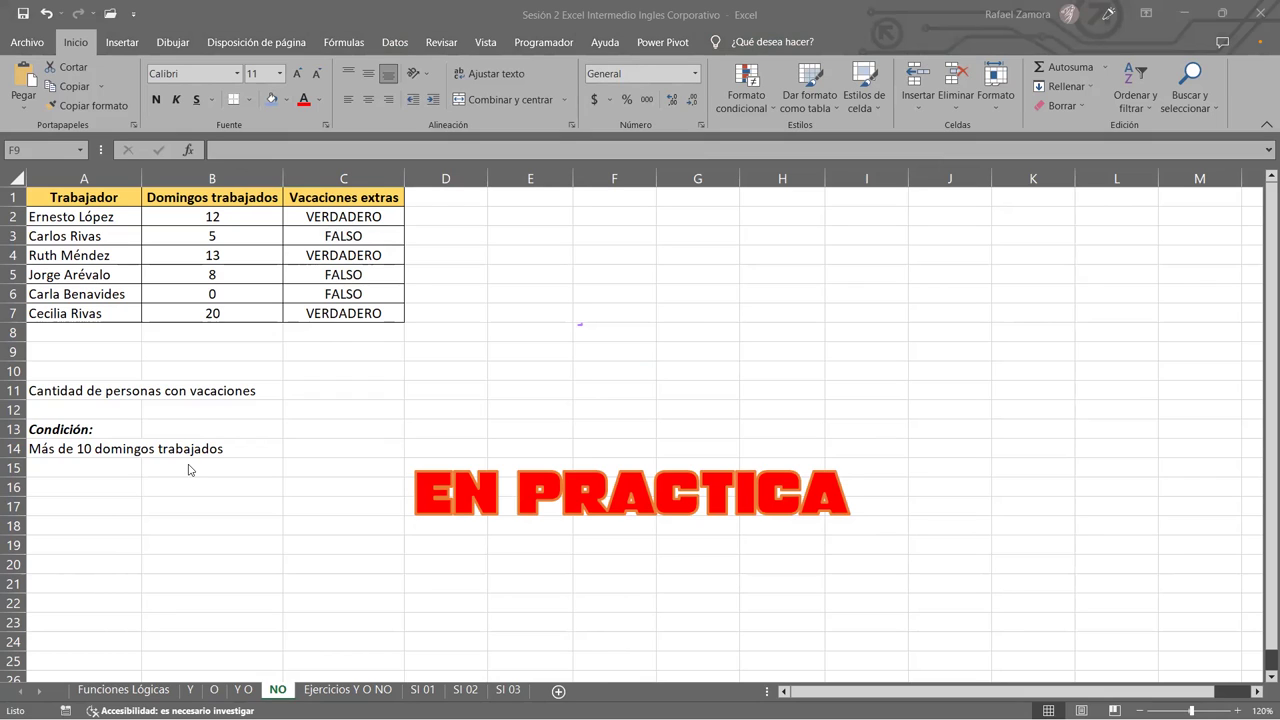
key("alt+Tab")
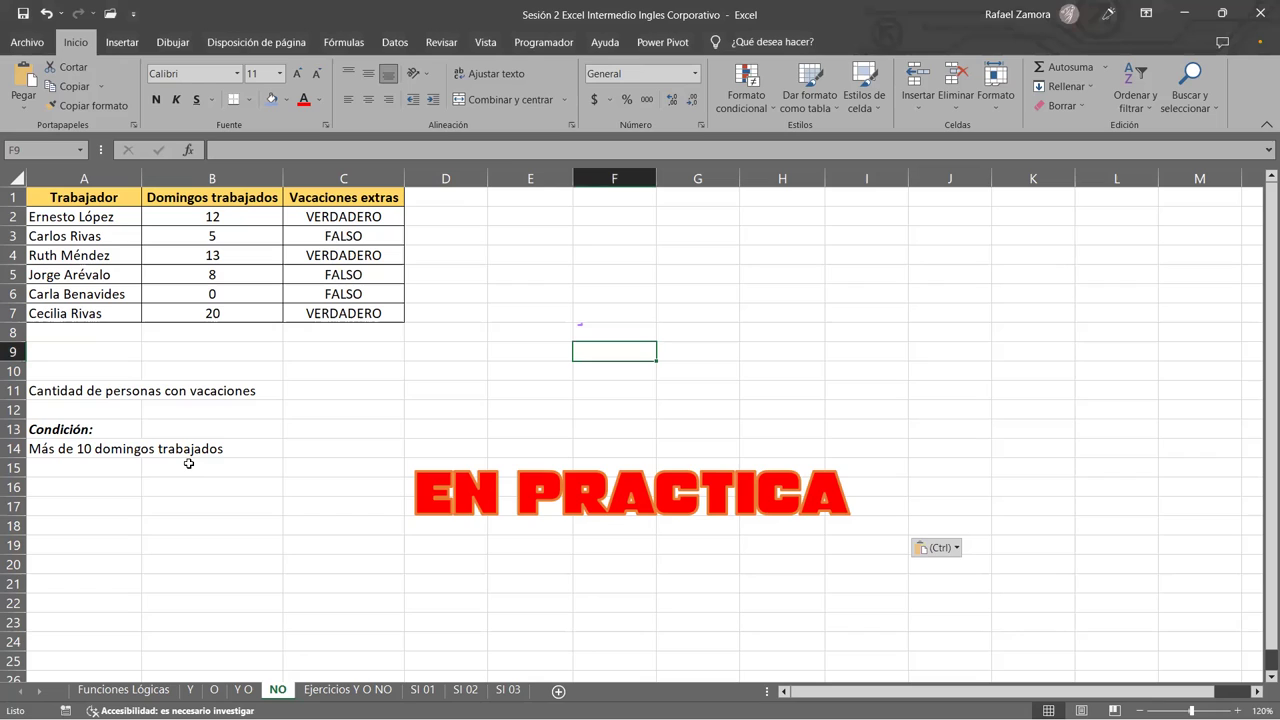
left_click(188, 463)
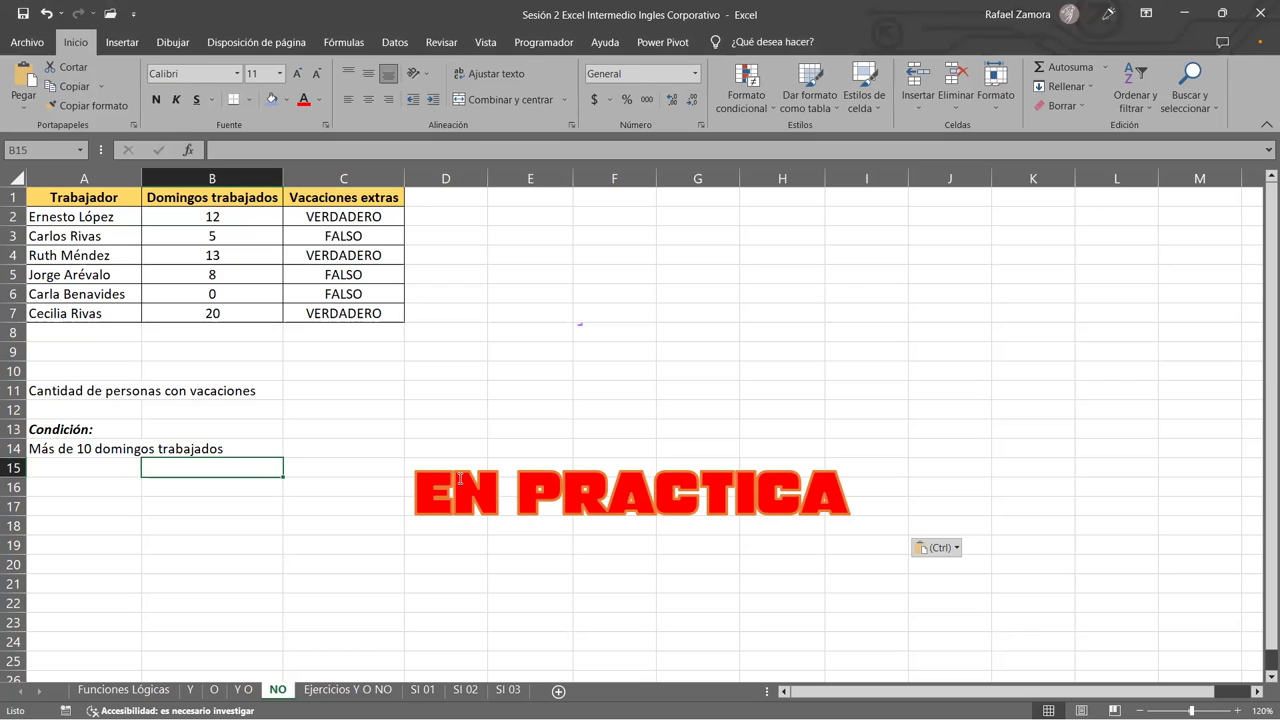
left_click(571, 376)
left_click(743, 309)
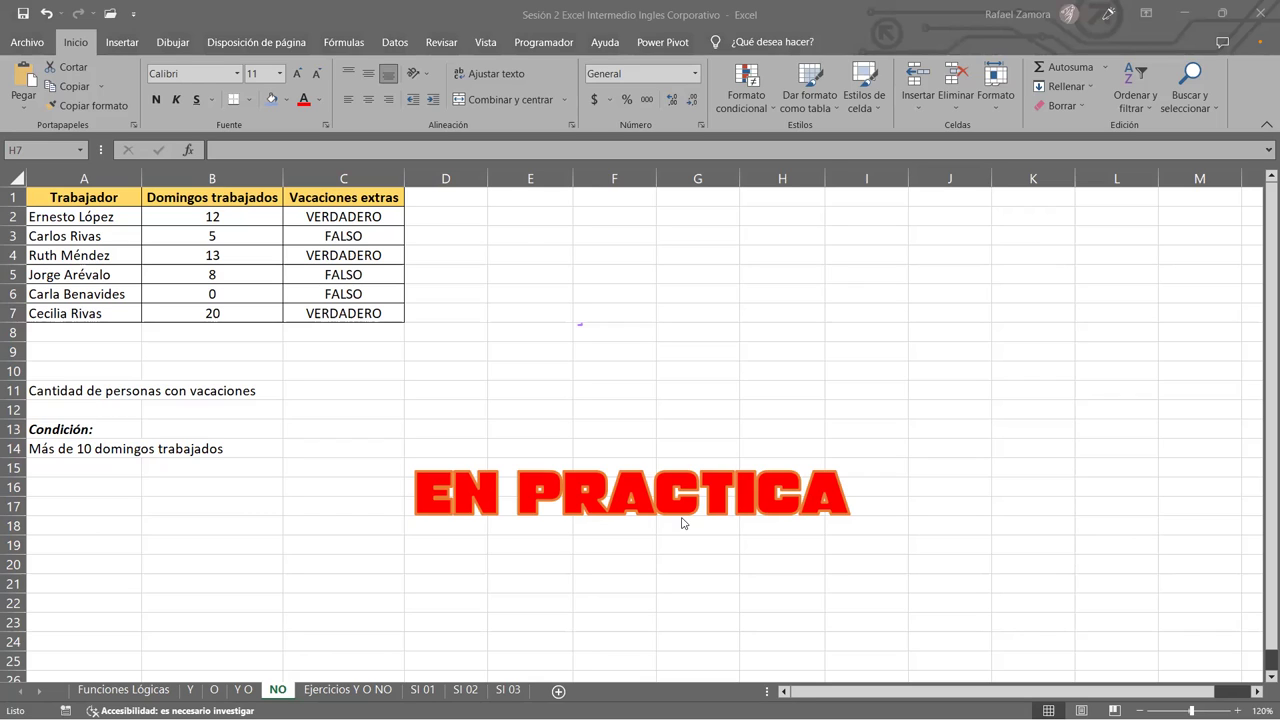
left_click(535, 214)
left_click(536, 206)
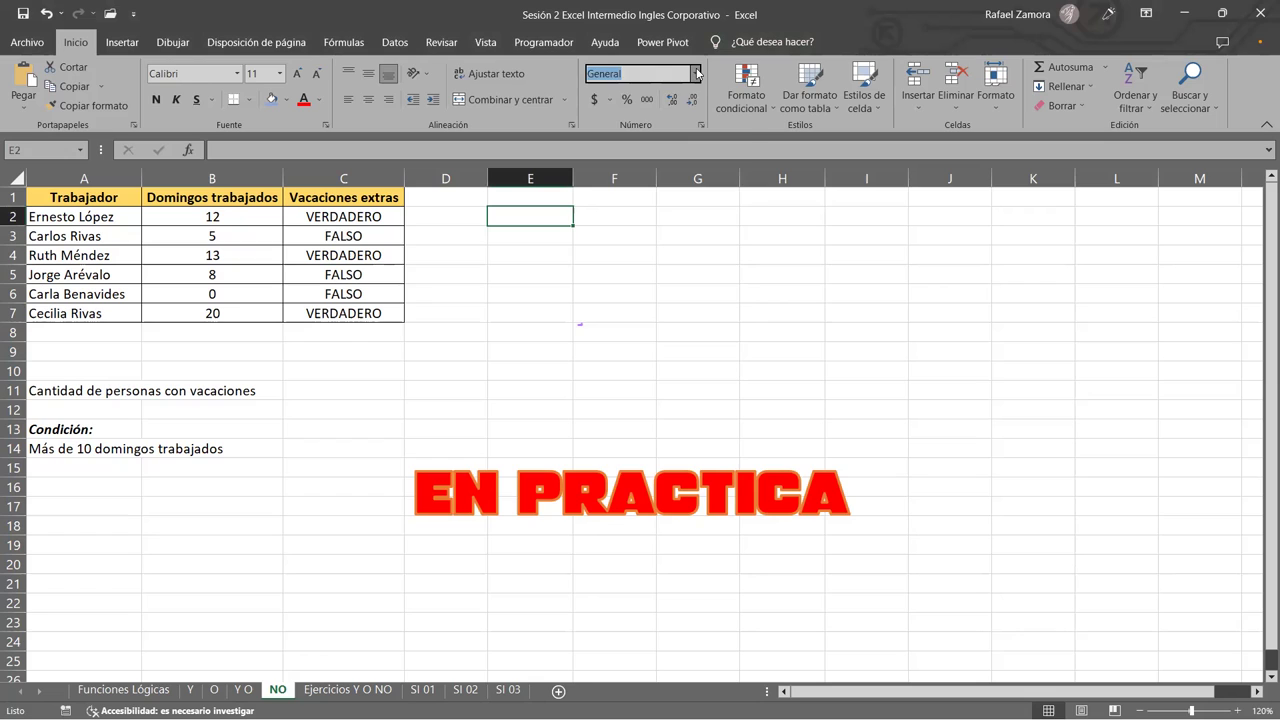
left_click(697, 73)
left_click(665, 462)
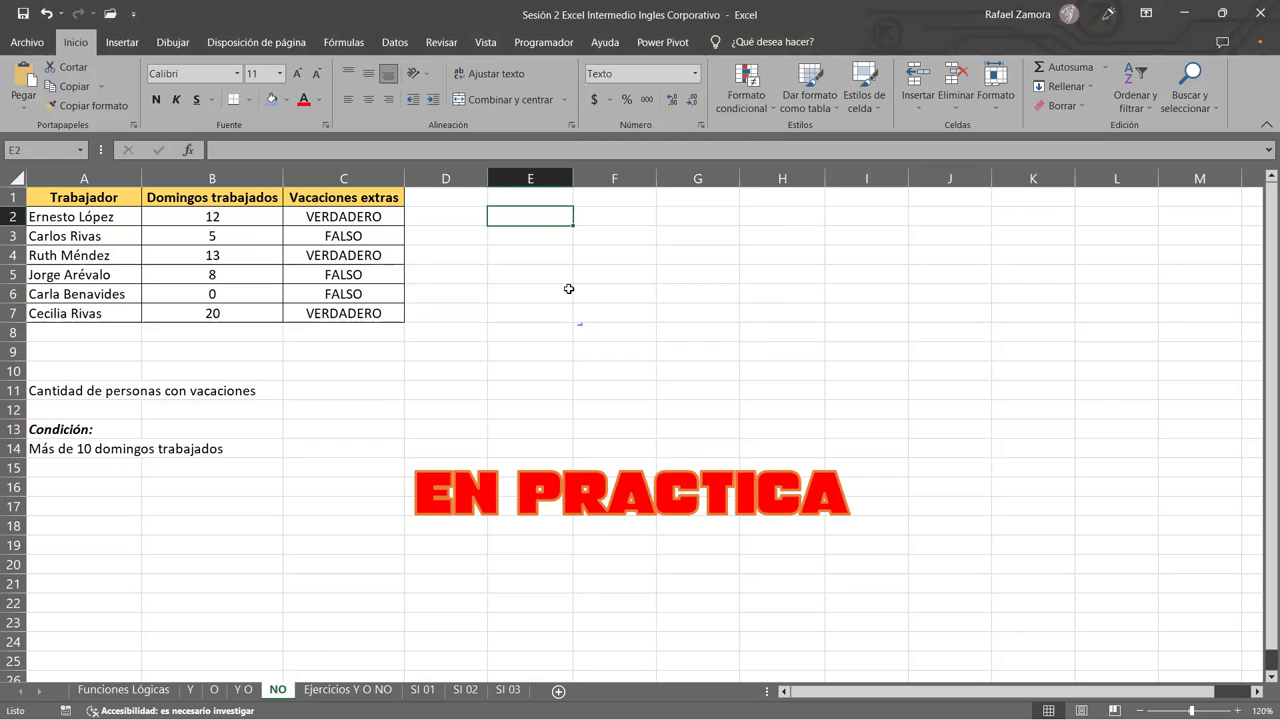
left_click_drag(572, 226, 571, 250)
left_click(548, 221)
type("=NO(10>B2)")
left_click(680, 293)
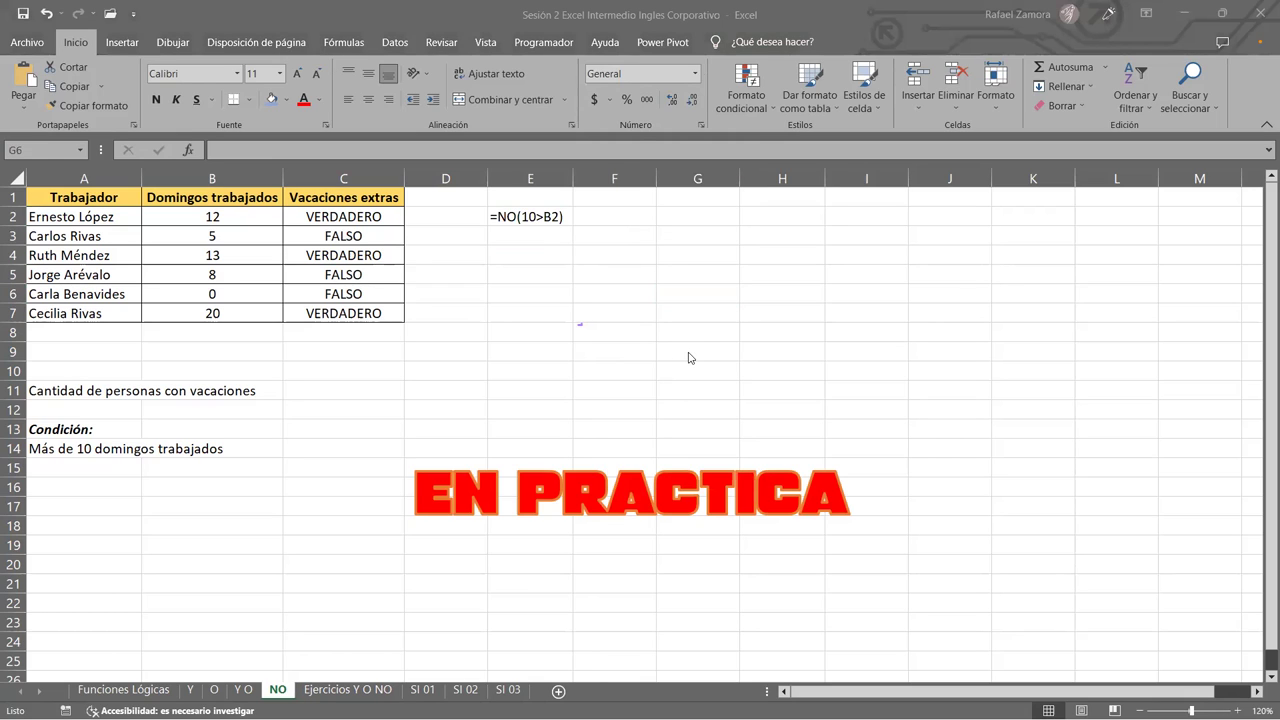
left_click(641, 386)
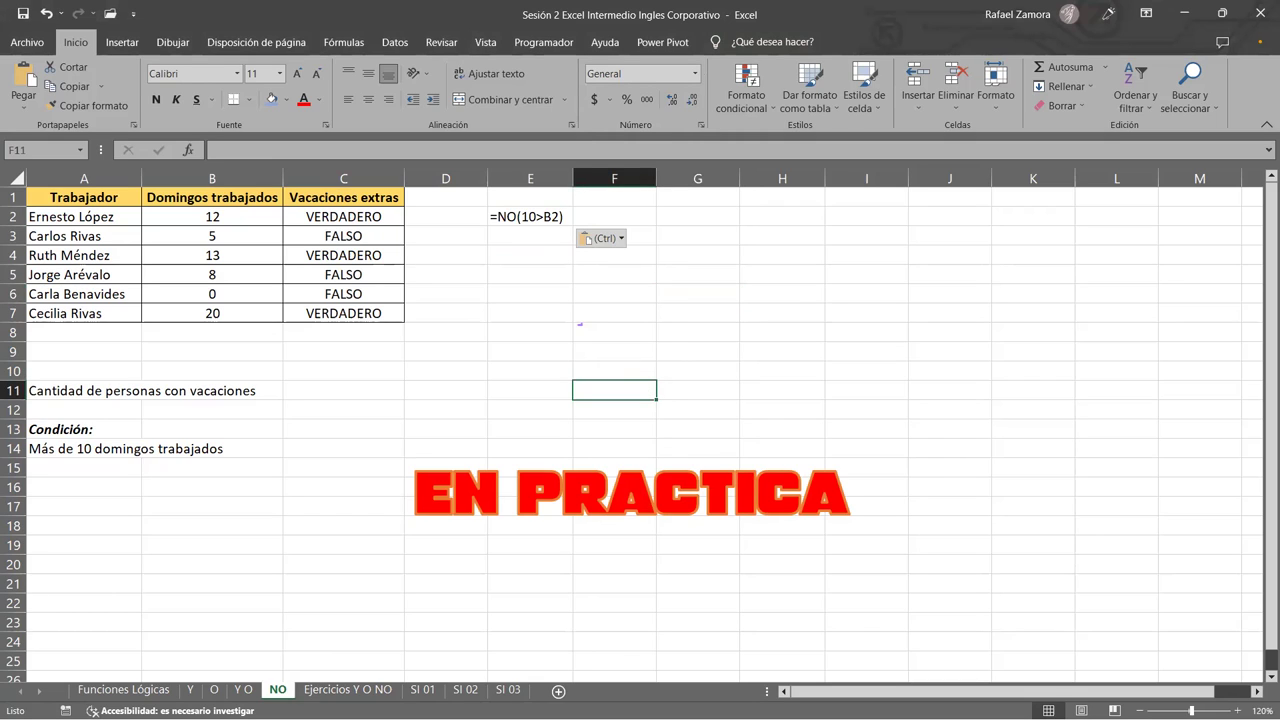
left_click(810, 402)
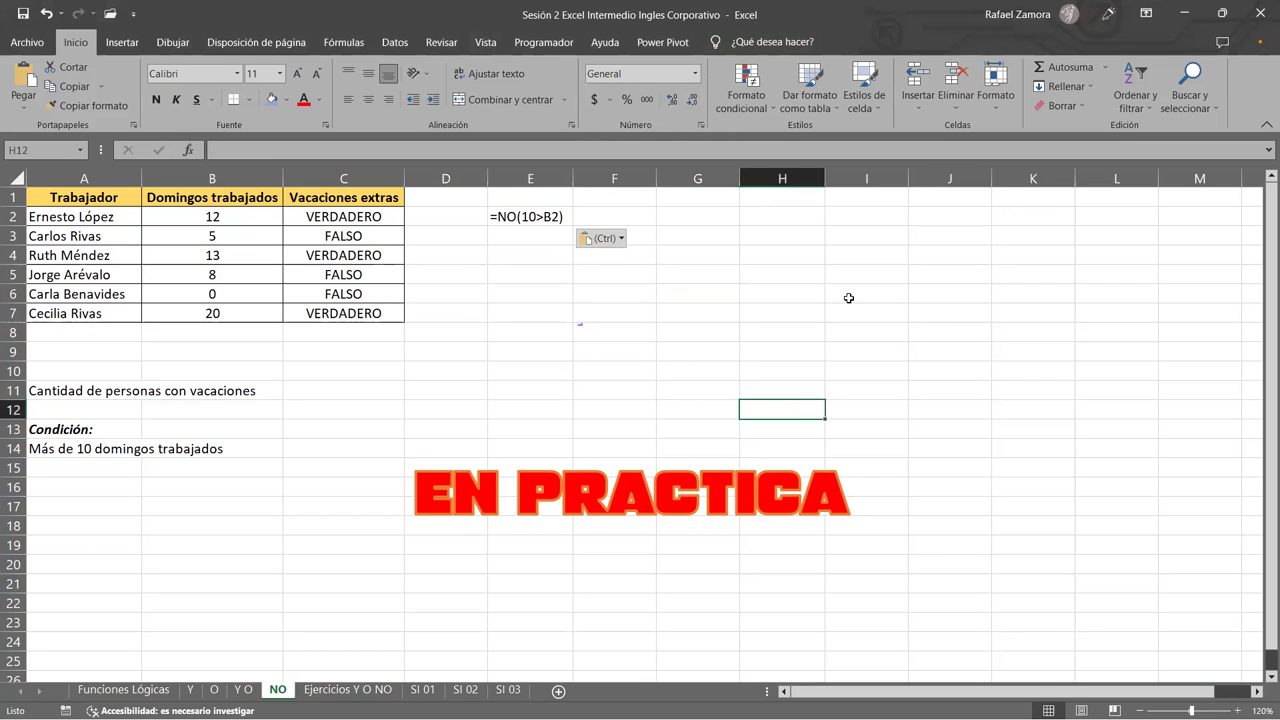
left_click(690, 310)
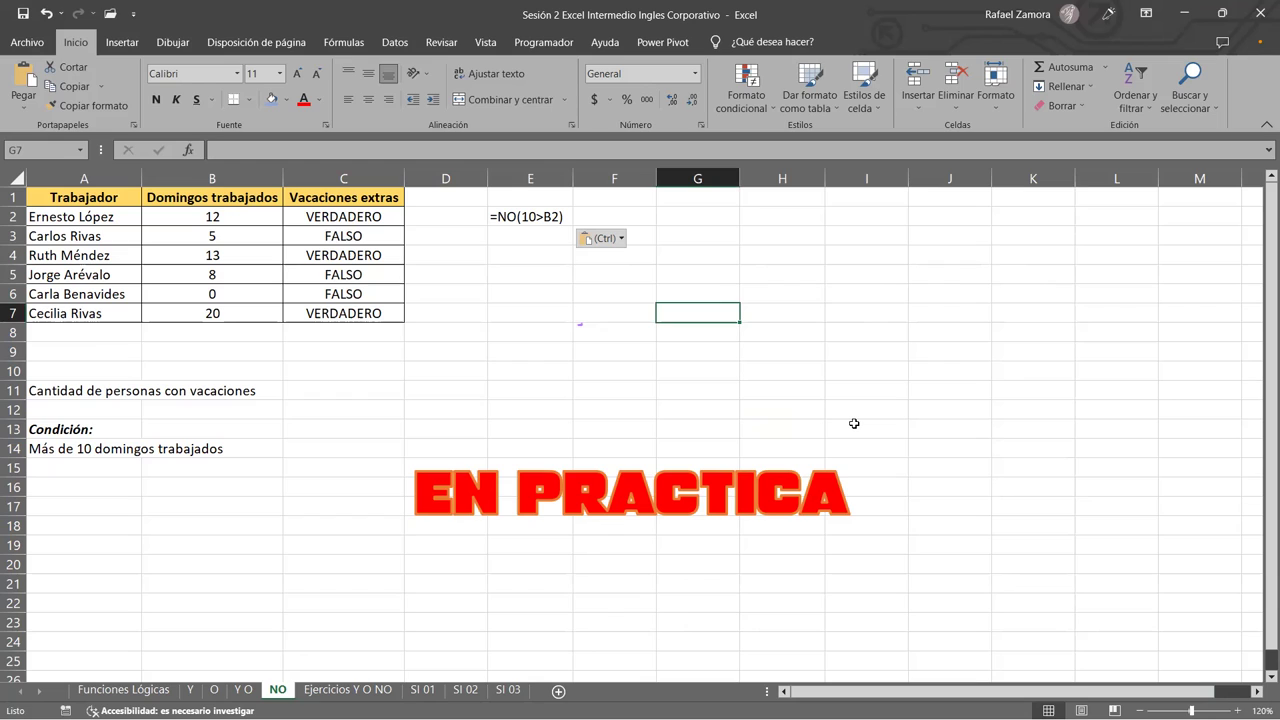
Enter the text example =NO(B3<10) in E3, beneath =NO(10>B2).
left_click(566, 360)
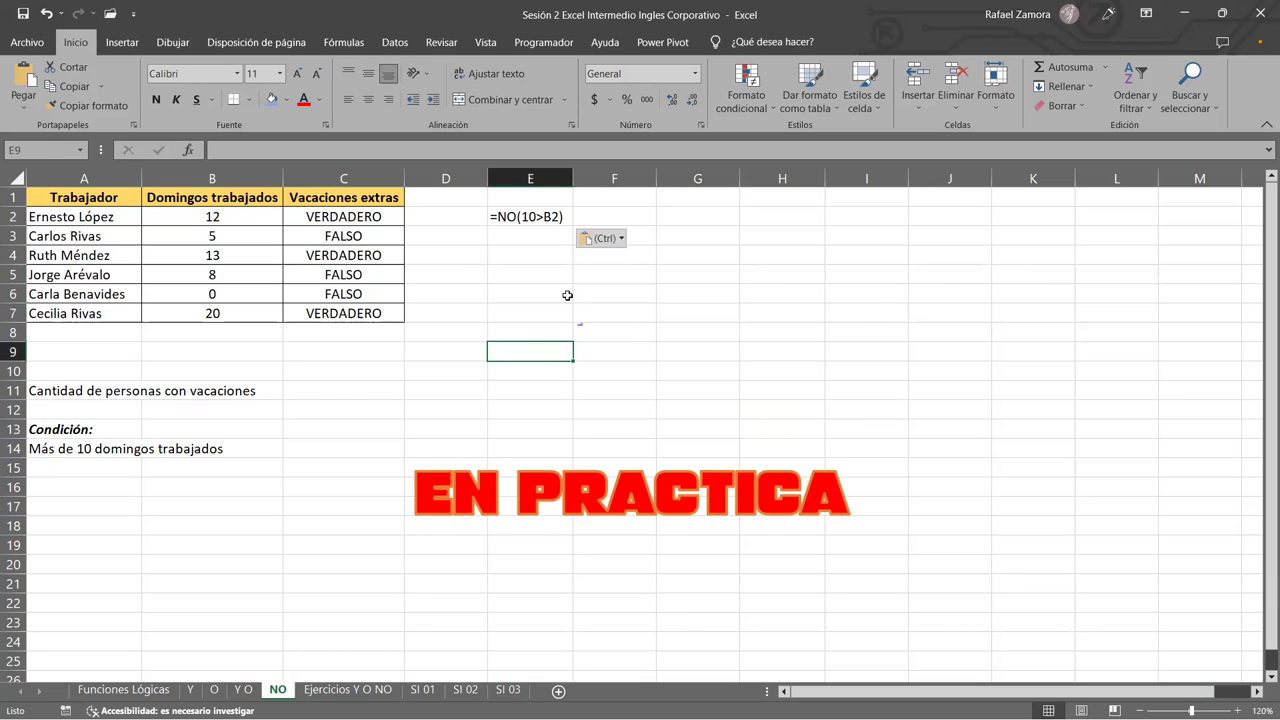
left_click(559, 232)
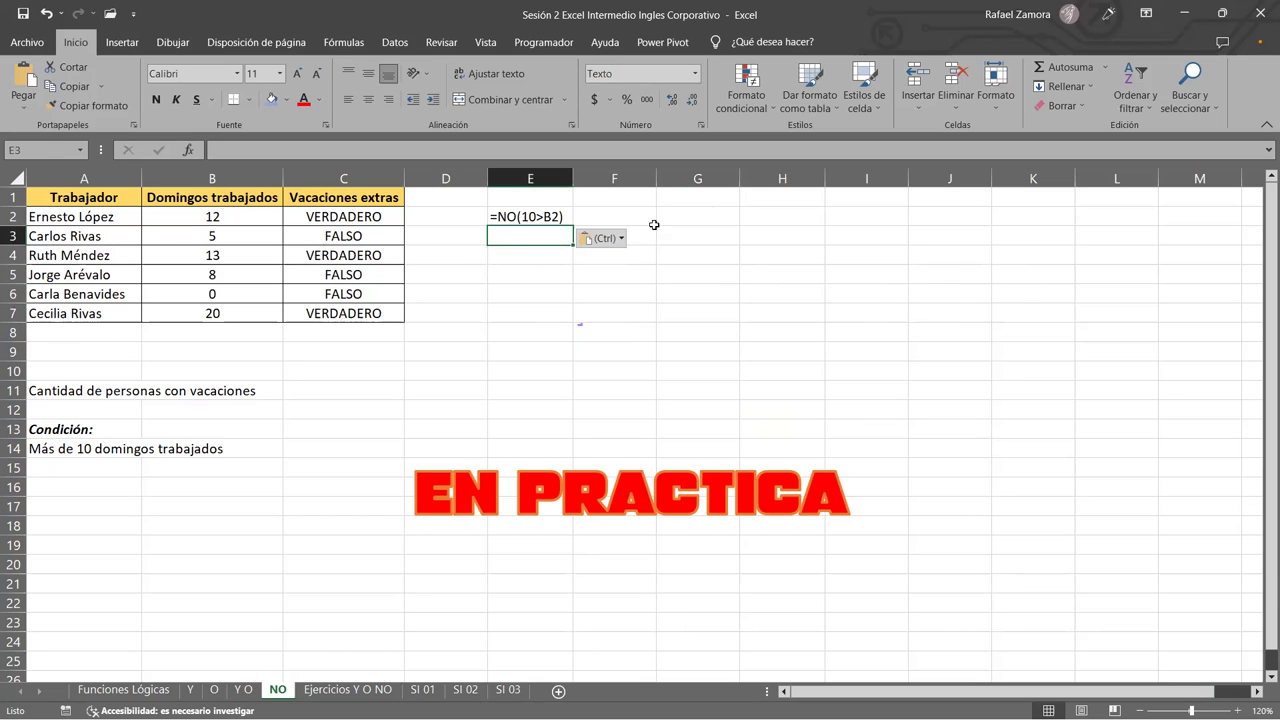
left_click(690, 236)
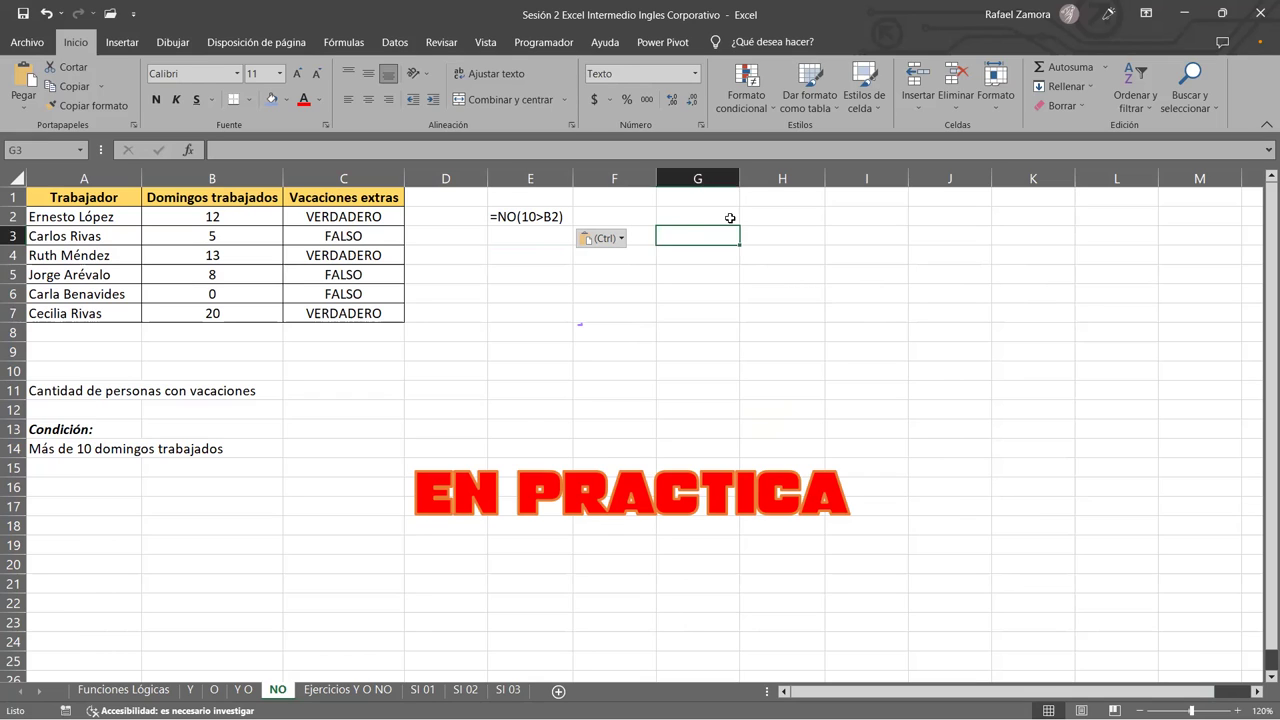
left_click_drag(614, 216, 697, 216)
left_click(616, 216)
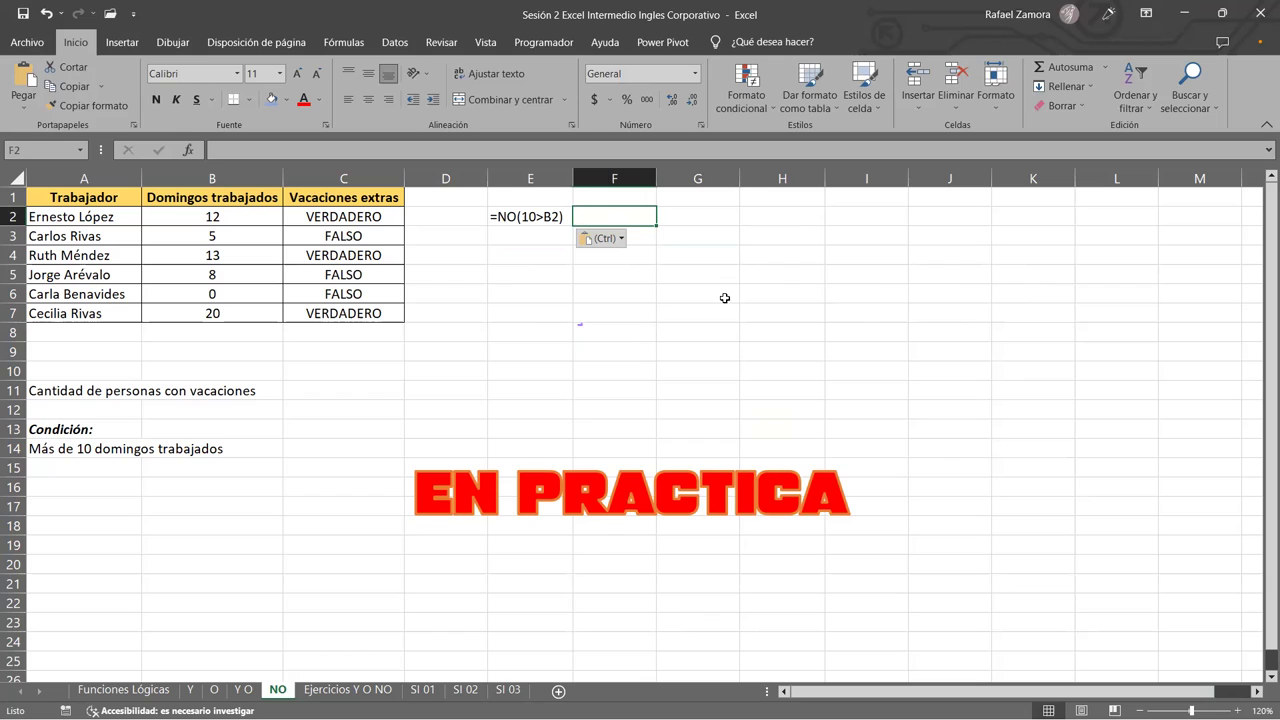
left_click(500, 231)
type("=")
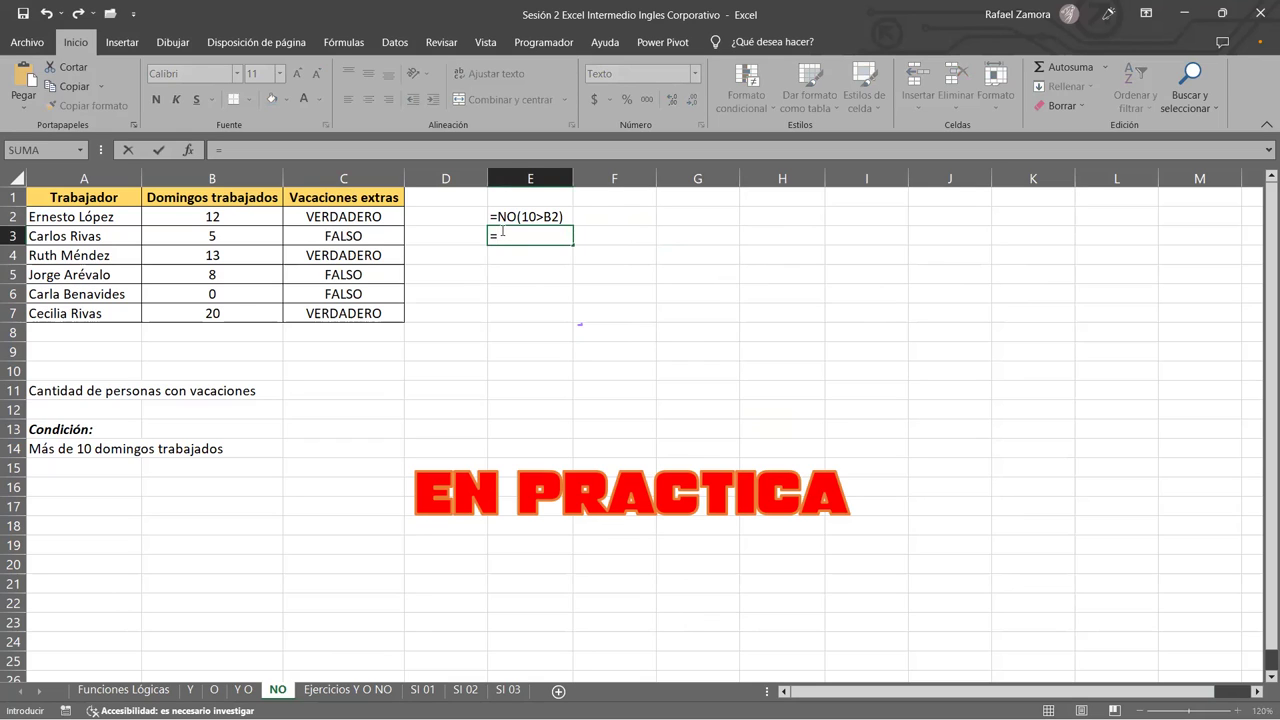
type("NO(")
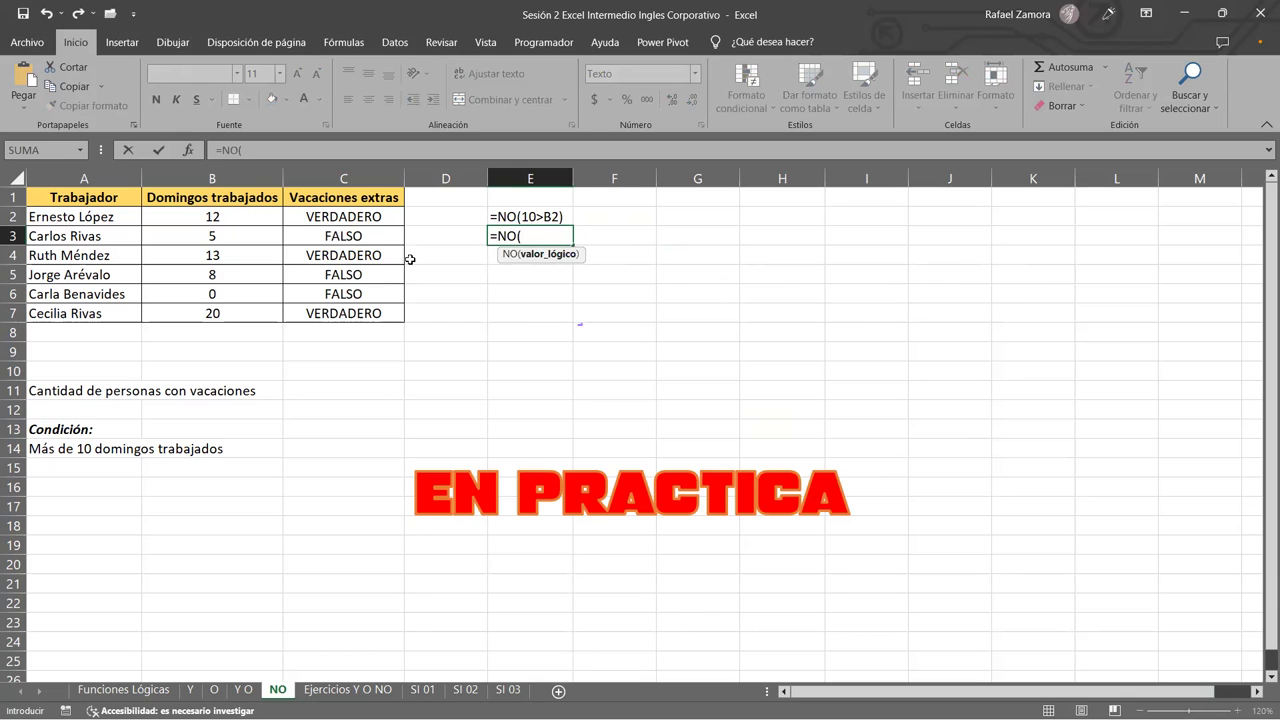
left_click(212, 239)
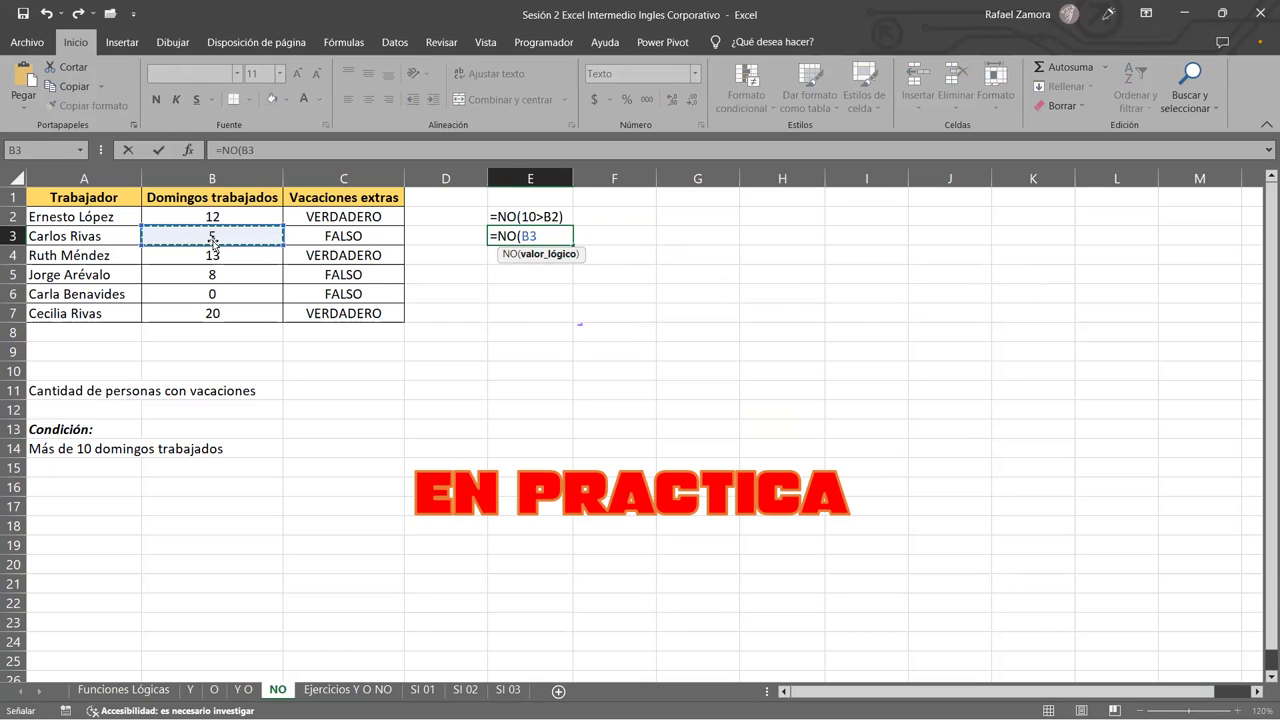
type("<")
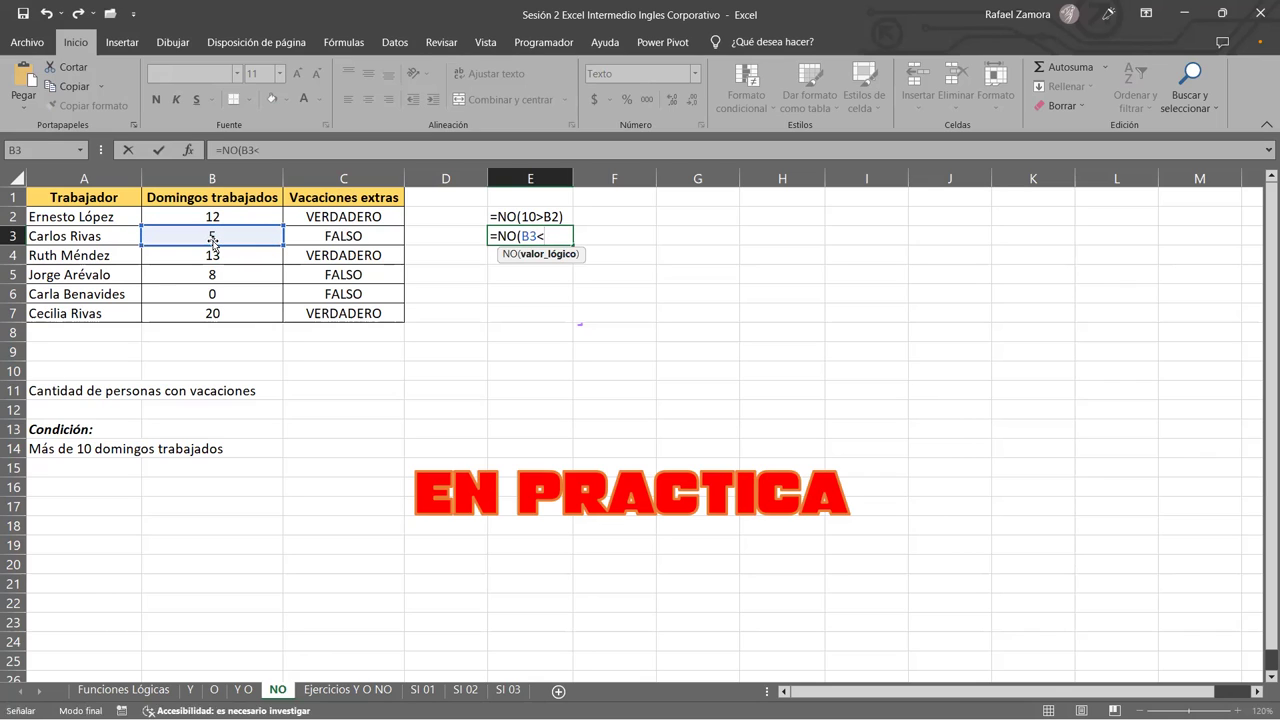
type("10")
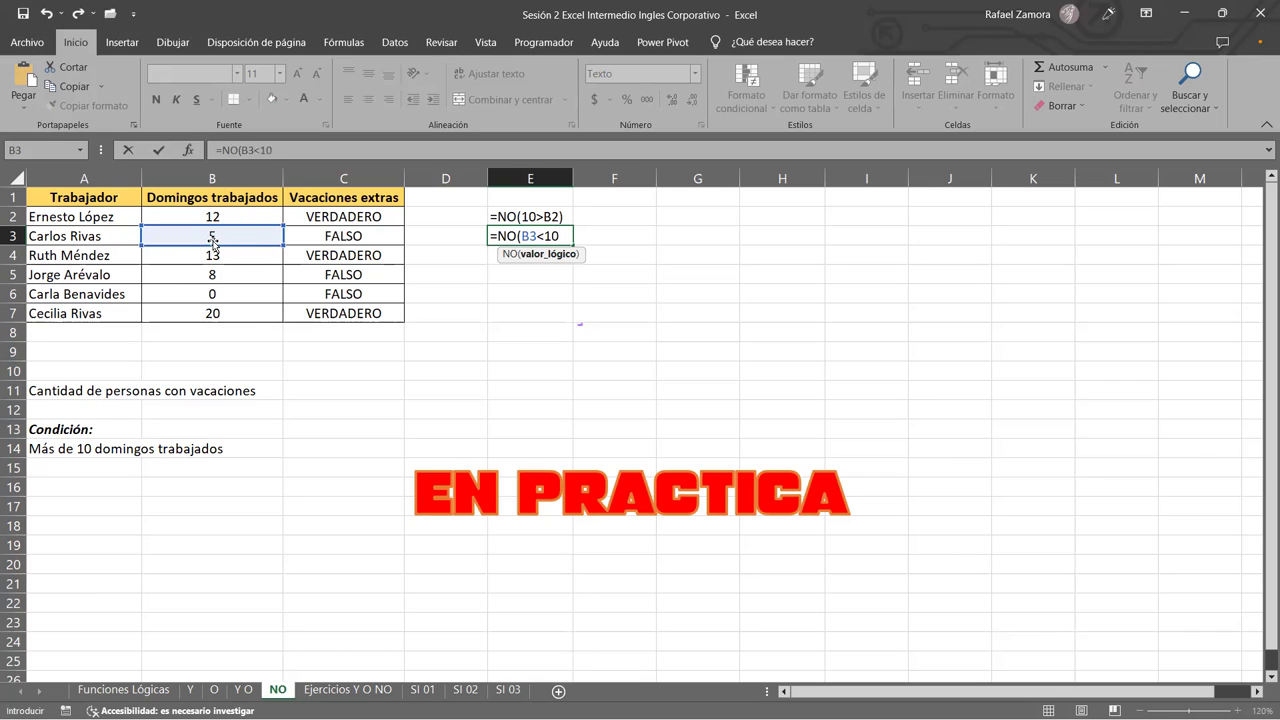
type(")")
left_click(213, 242)
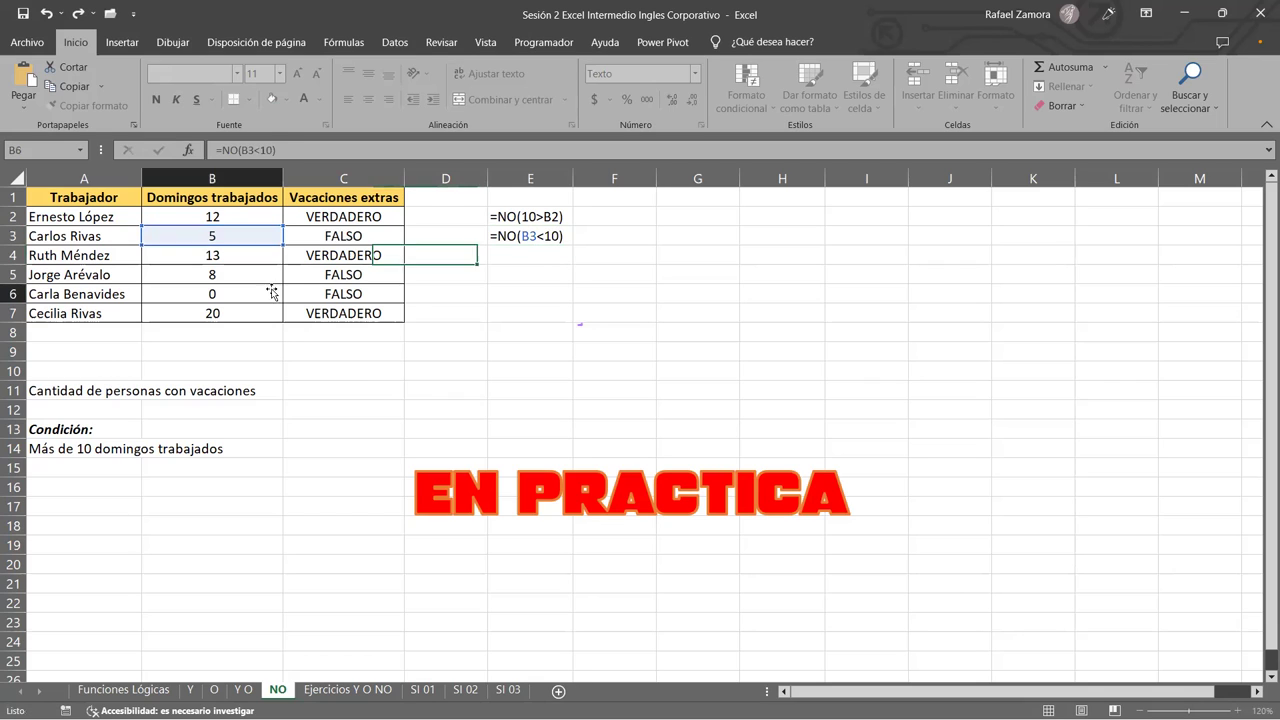
left_click(503, 371)
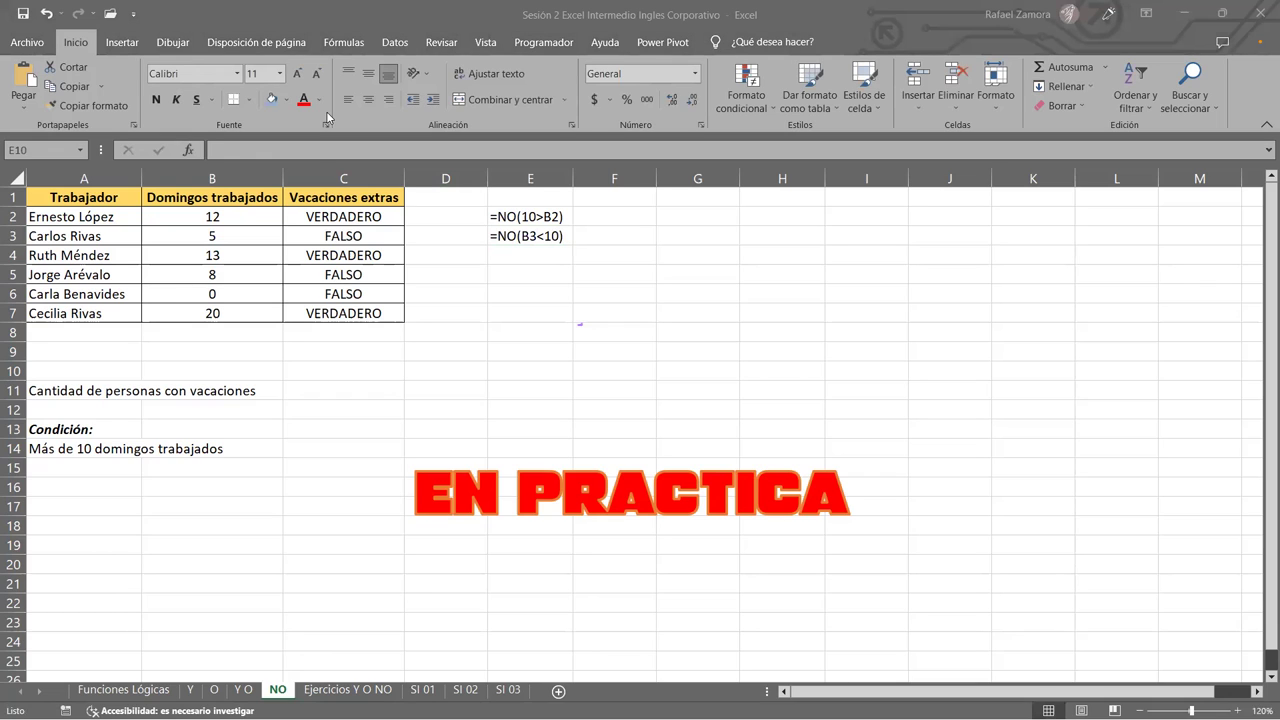
Enter =10>B2 in F2, which returns FALSO.
left_click(630, 212)
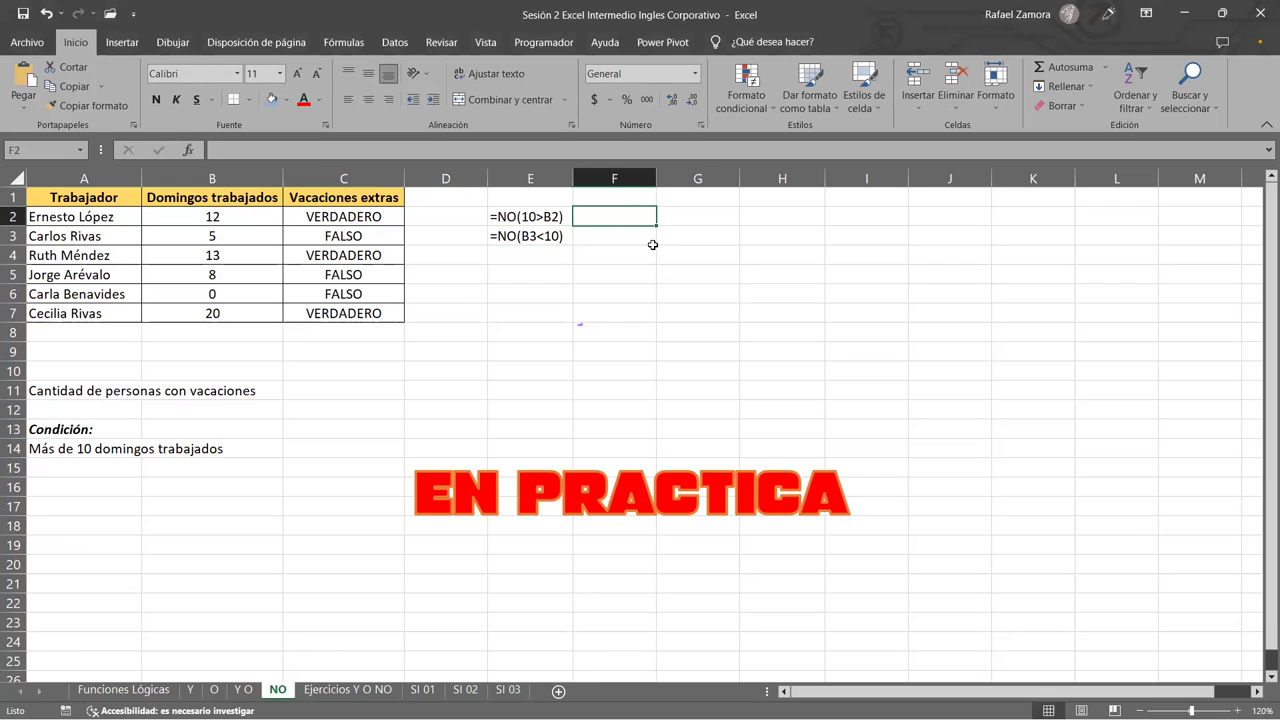
type("+")
key("BackSpace")
type("=10>")
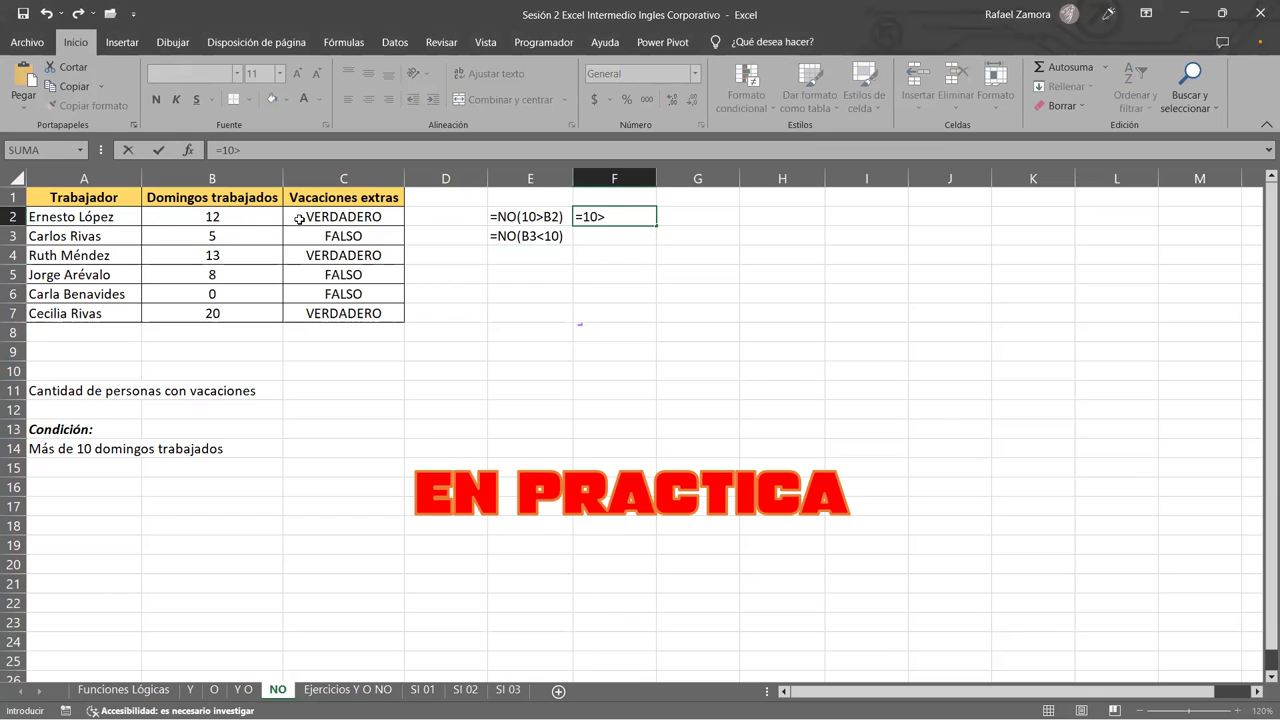
left_click(251, 219)
key("Return")
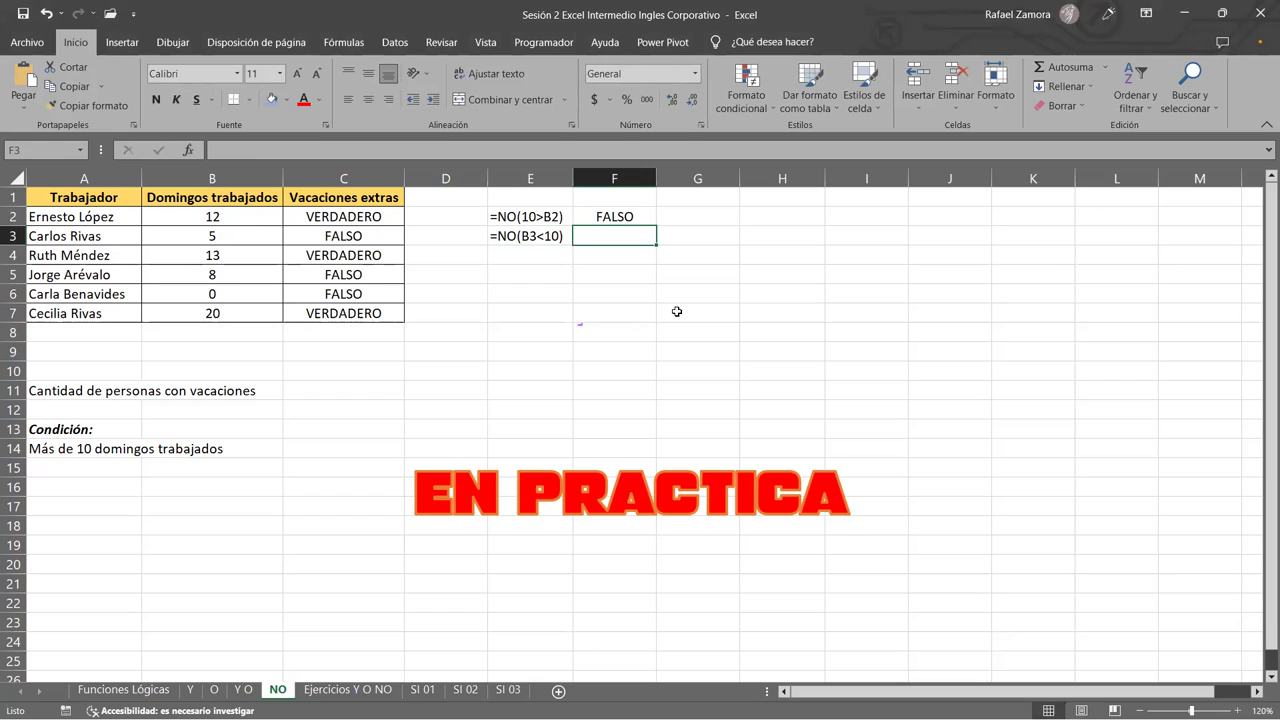
Enter =B3<10 in F3, which returns VERDADERO.
type("=")
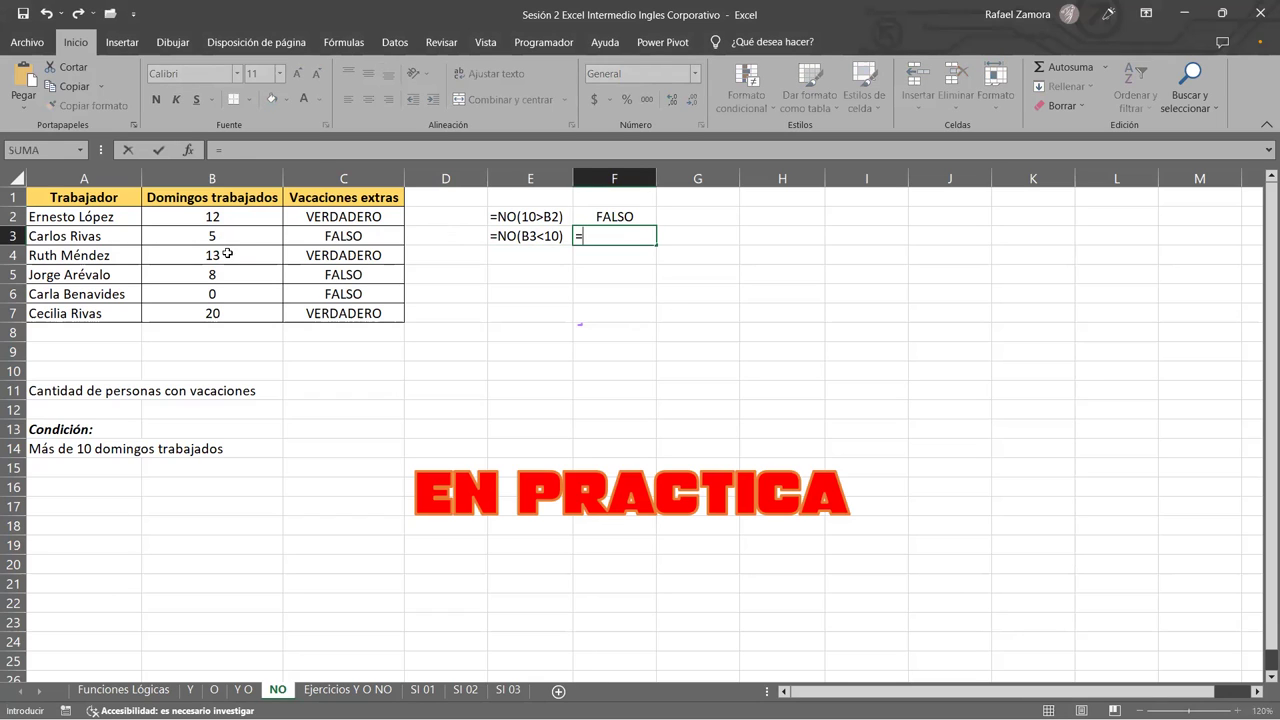
left_click(229, 236)
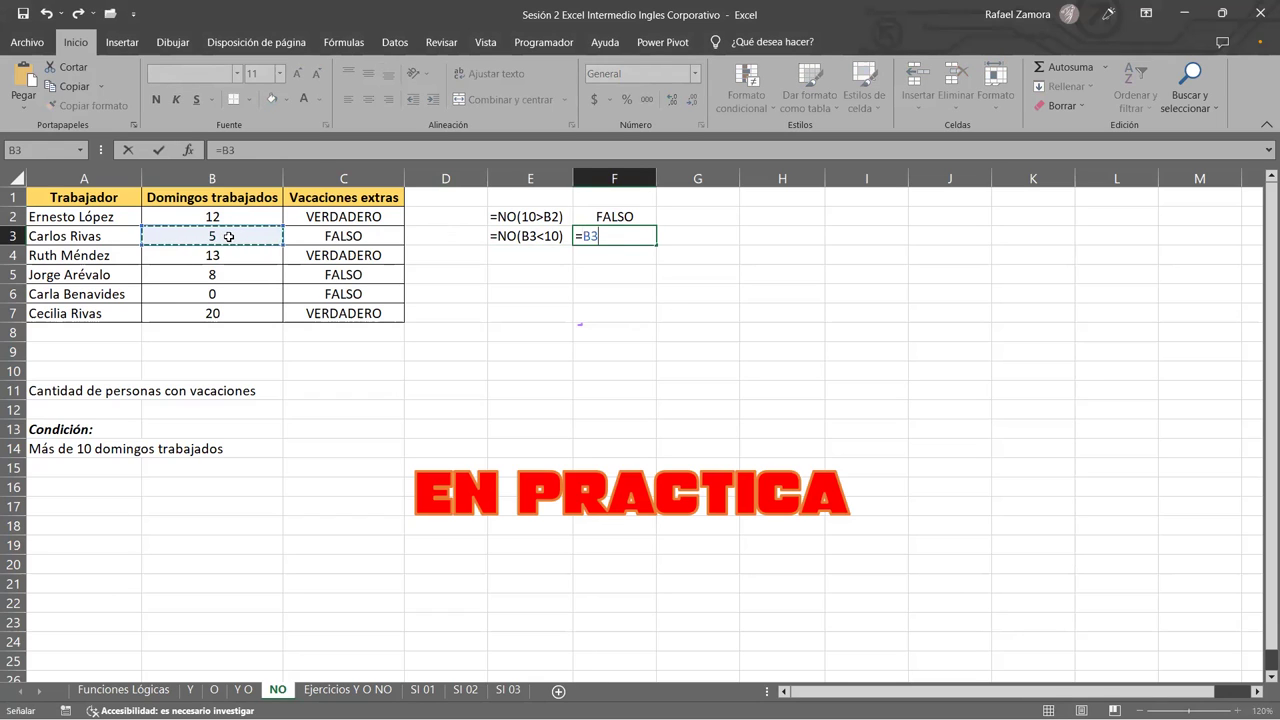
type("<")
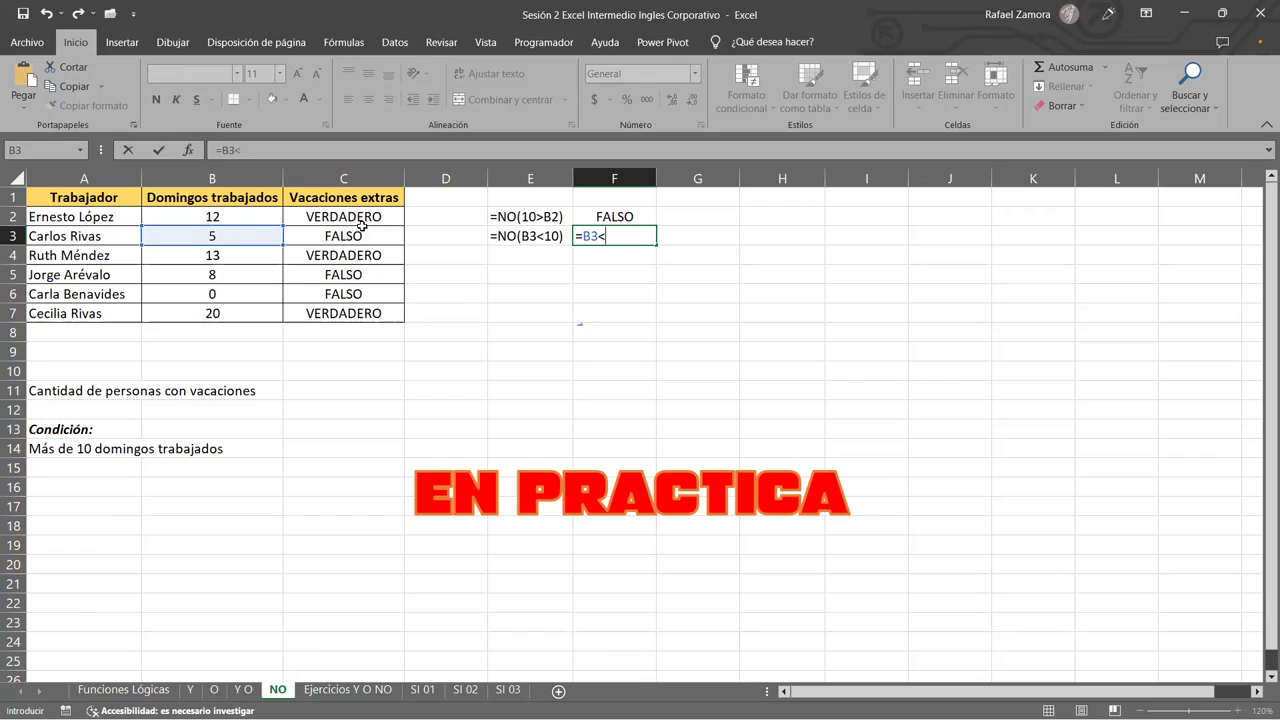
type("10")
key("Return")
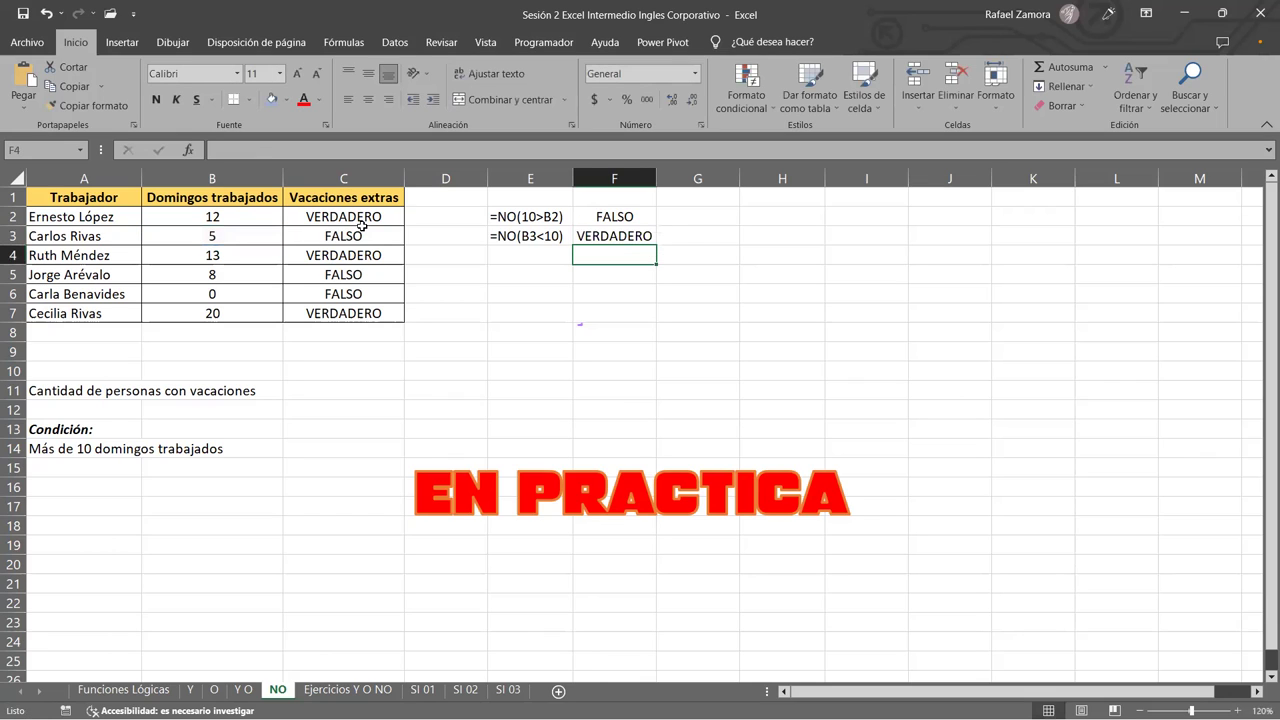
left_click(617, 219)
Inspect the NO text examples in E2:E3 and the comparison formulas in F2:F3.
left_click(471, 212)
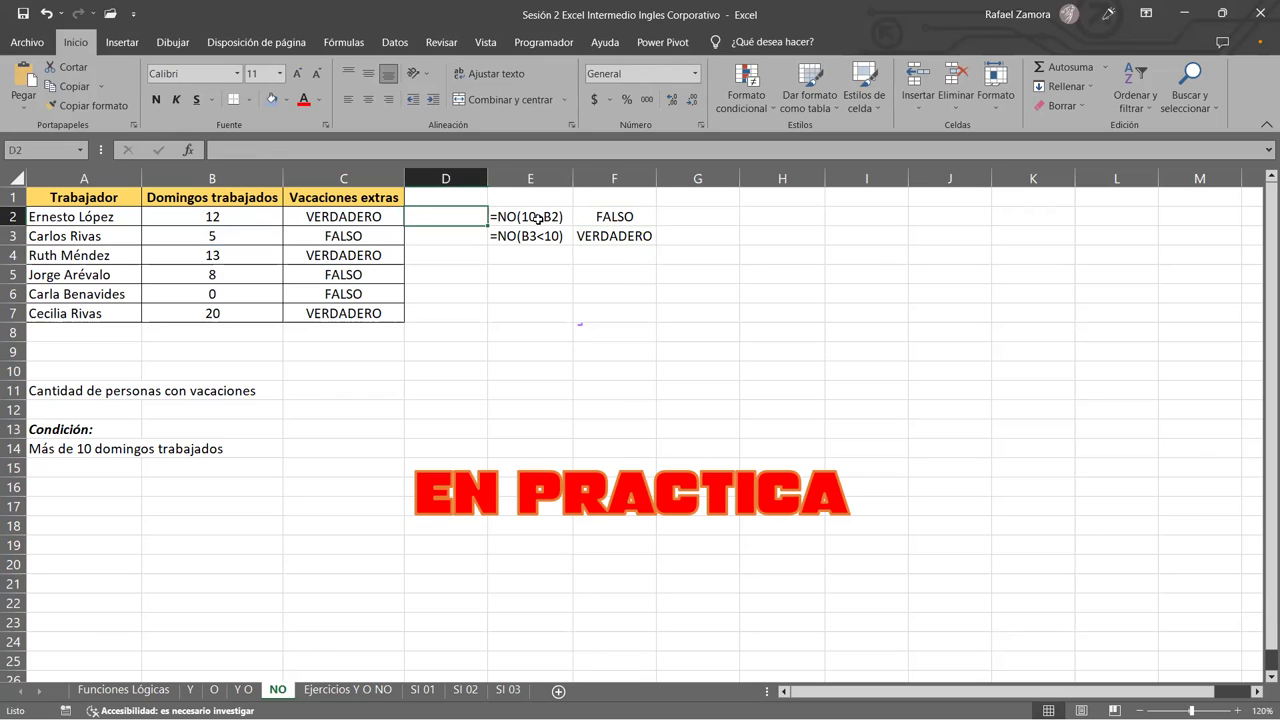
left_click(537, 219)
left_click(533, 237)
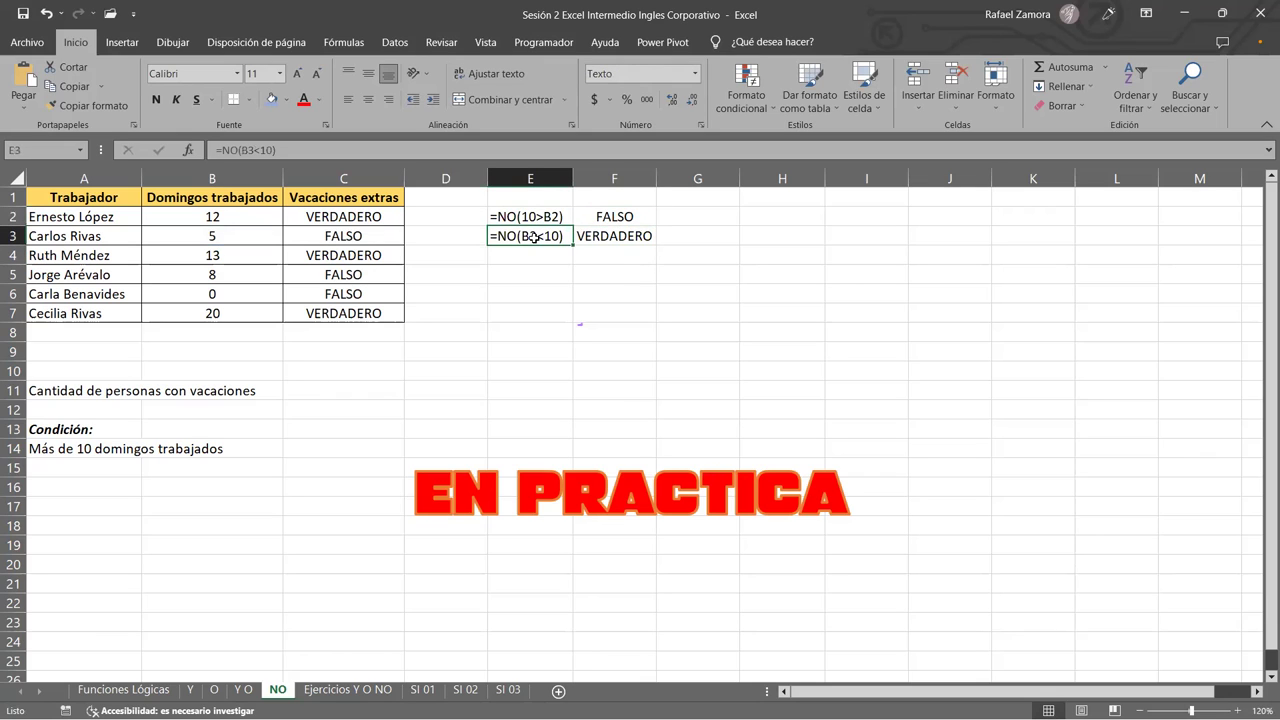
left_click(630, 217)
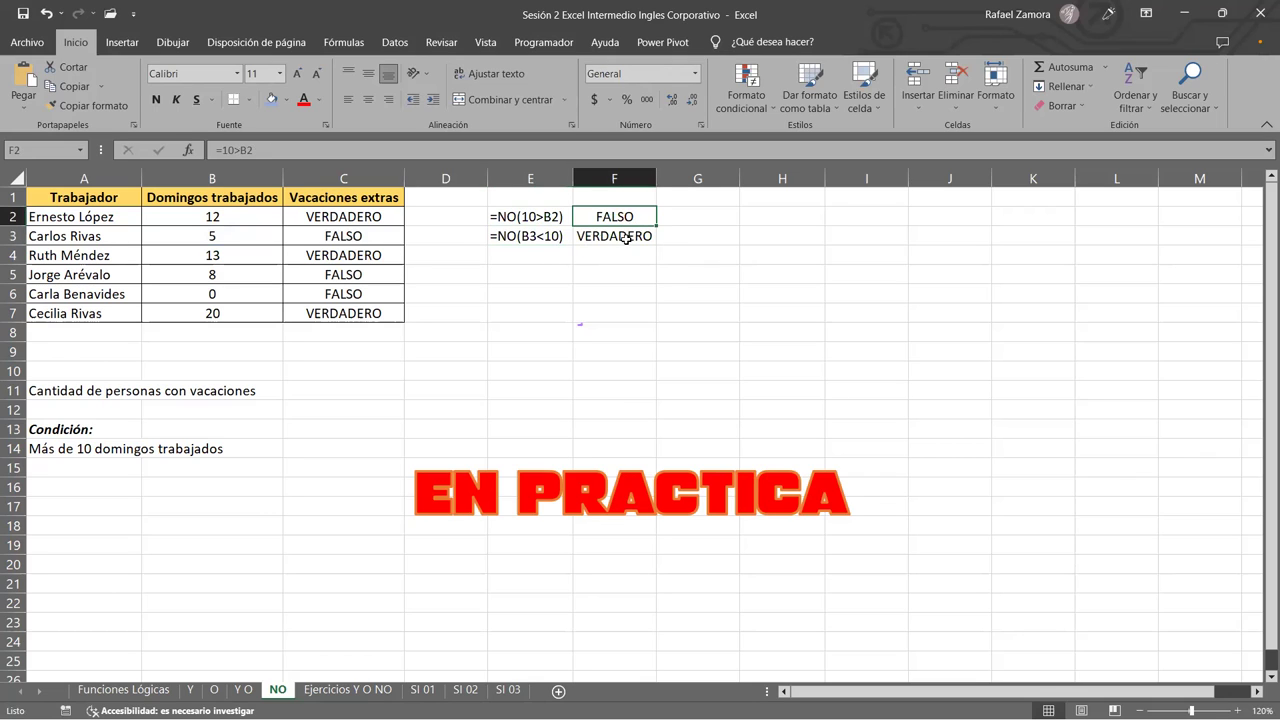
left_click(626, 238)
left_click(629, 224)
left_click(613, 234)
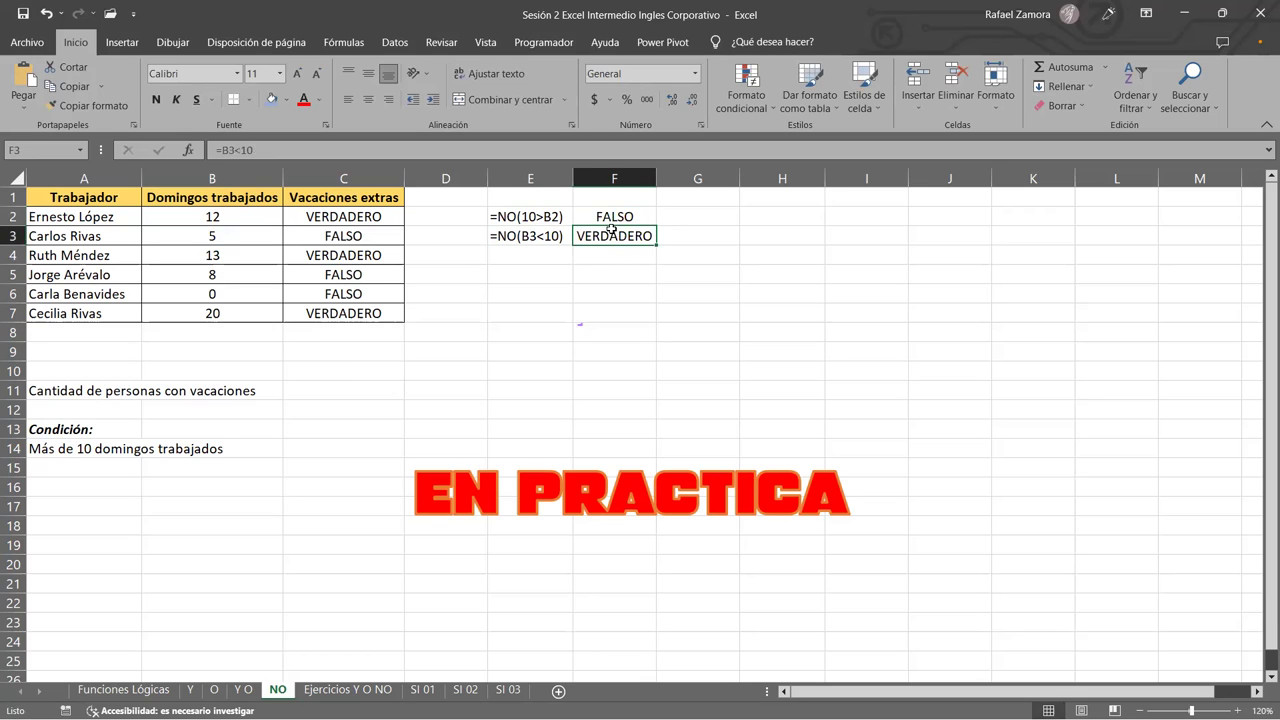
left_click(585, 217)
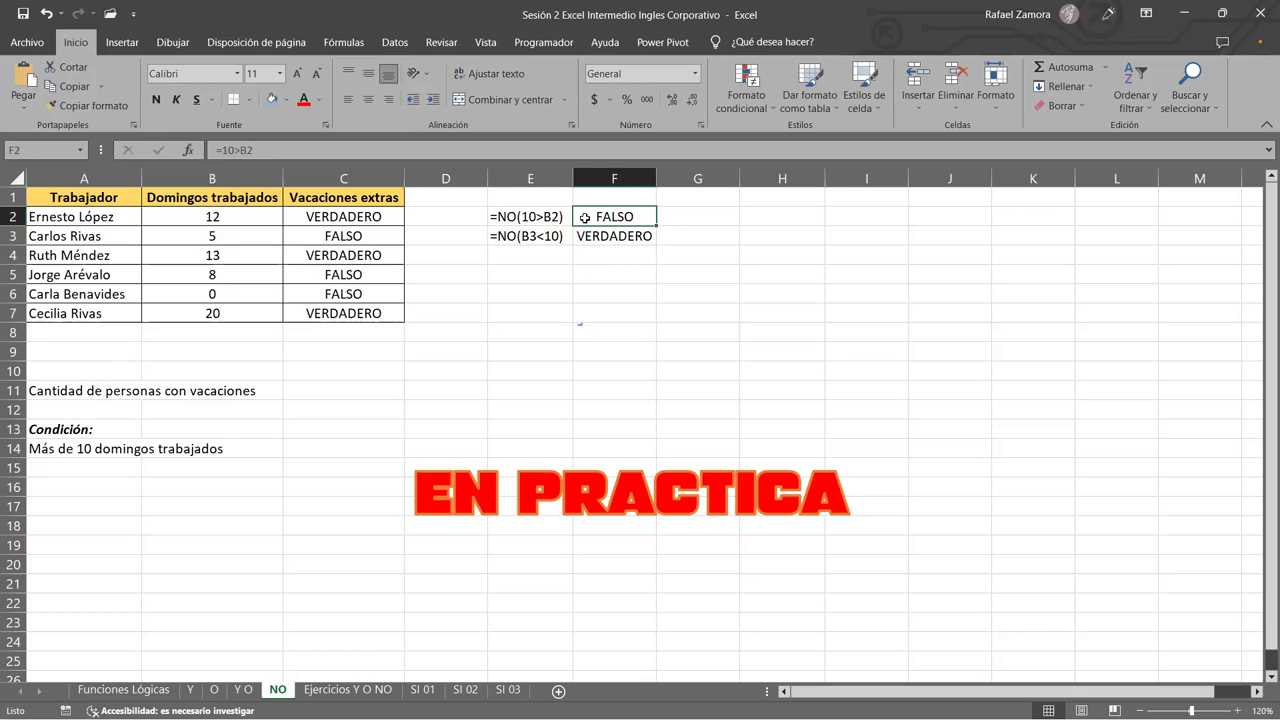
Re-examine and confirm =10>B2 in F2 (FALSO) and =B3<10 in F3.
double_click(585, 217)
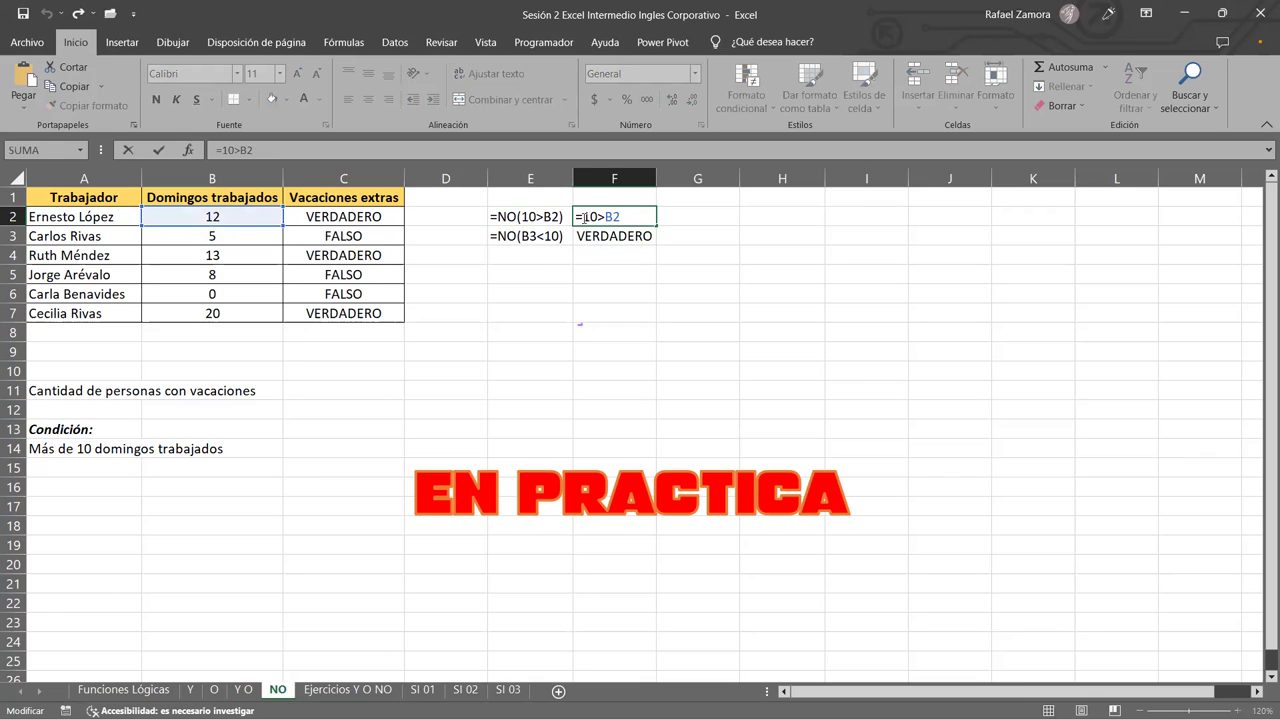
key("shift+Left")
key("shift+Left")
key("shift+Left")
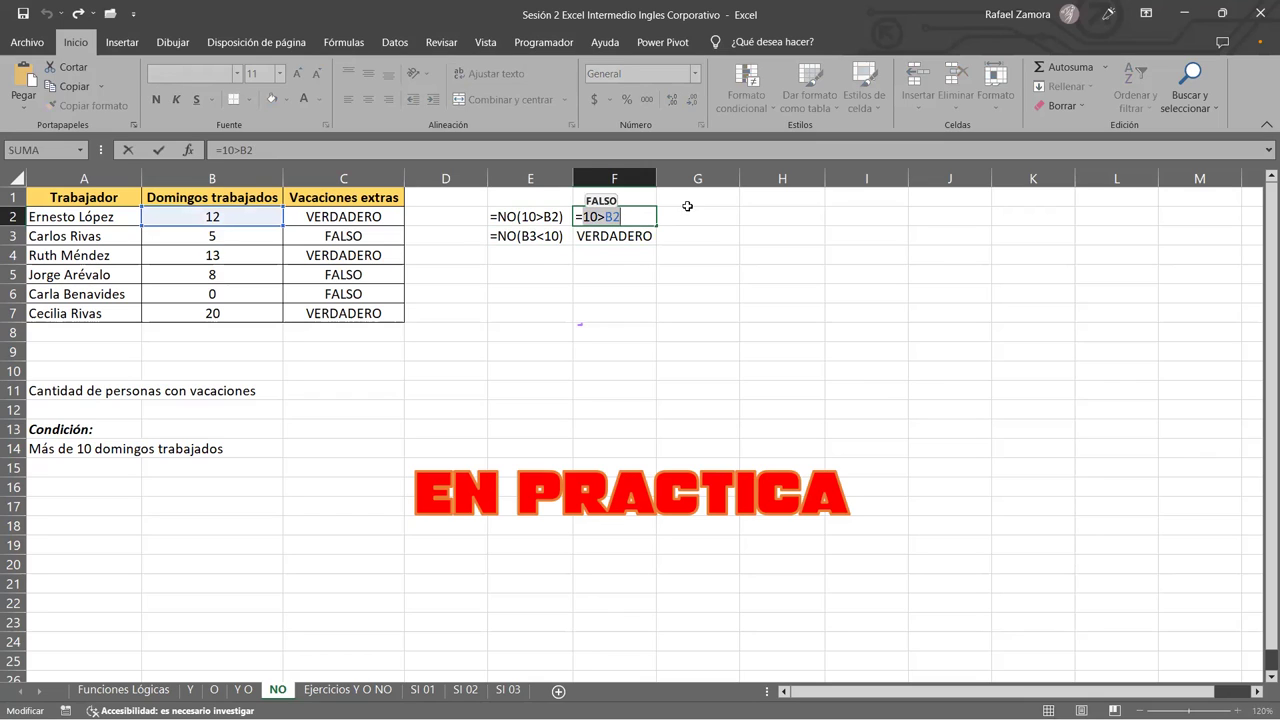
left_click(633, 217)
key("Left")
key("Left")
key("Left")
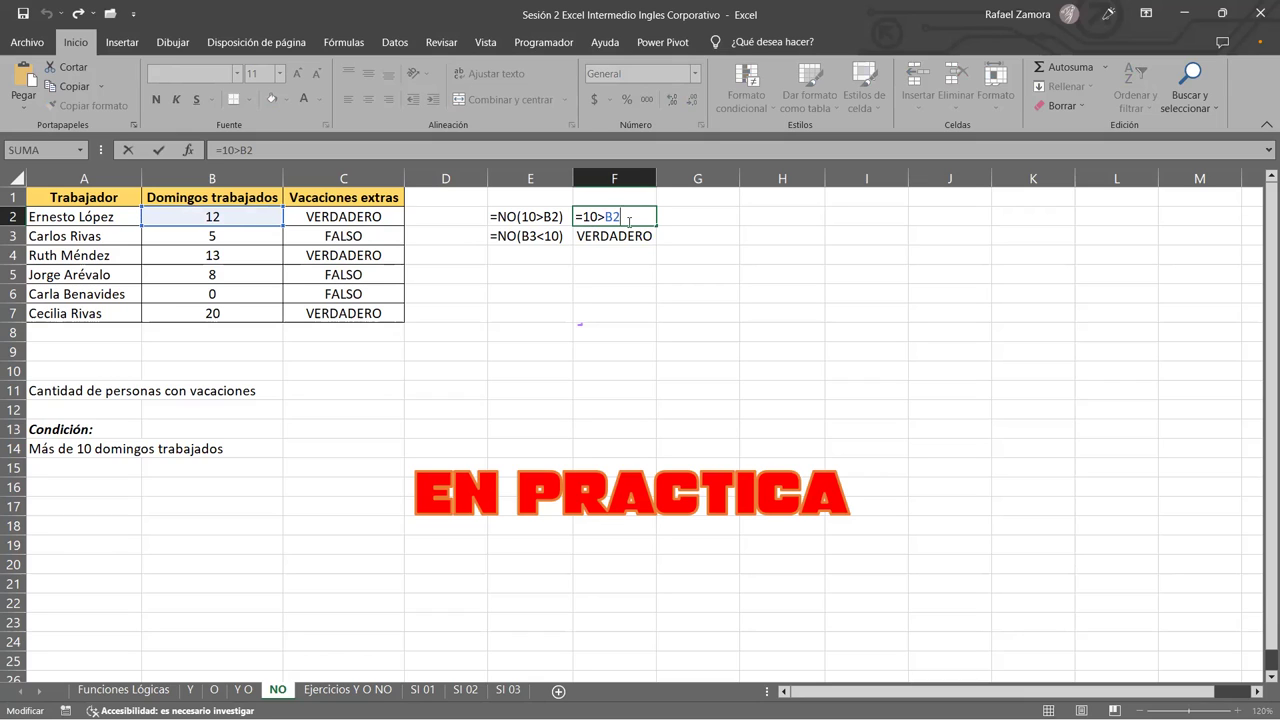
key("ctrl+Return")
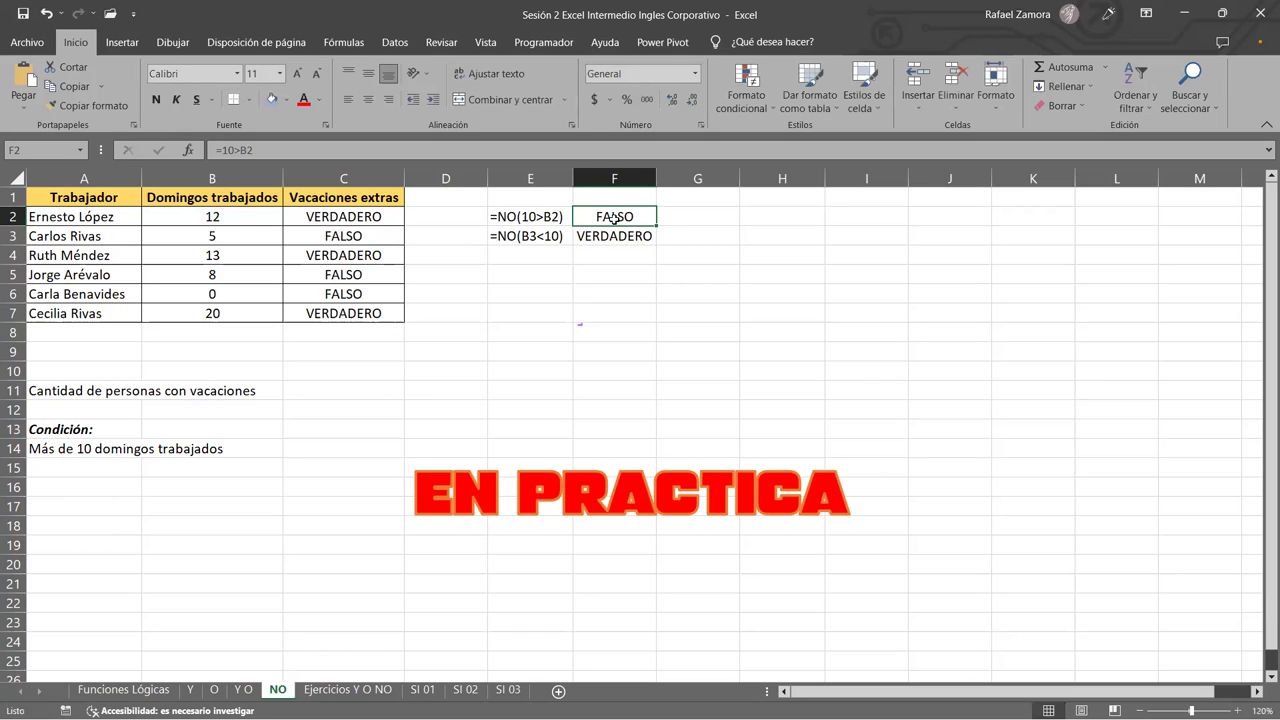
key("F2")
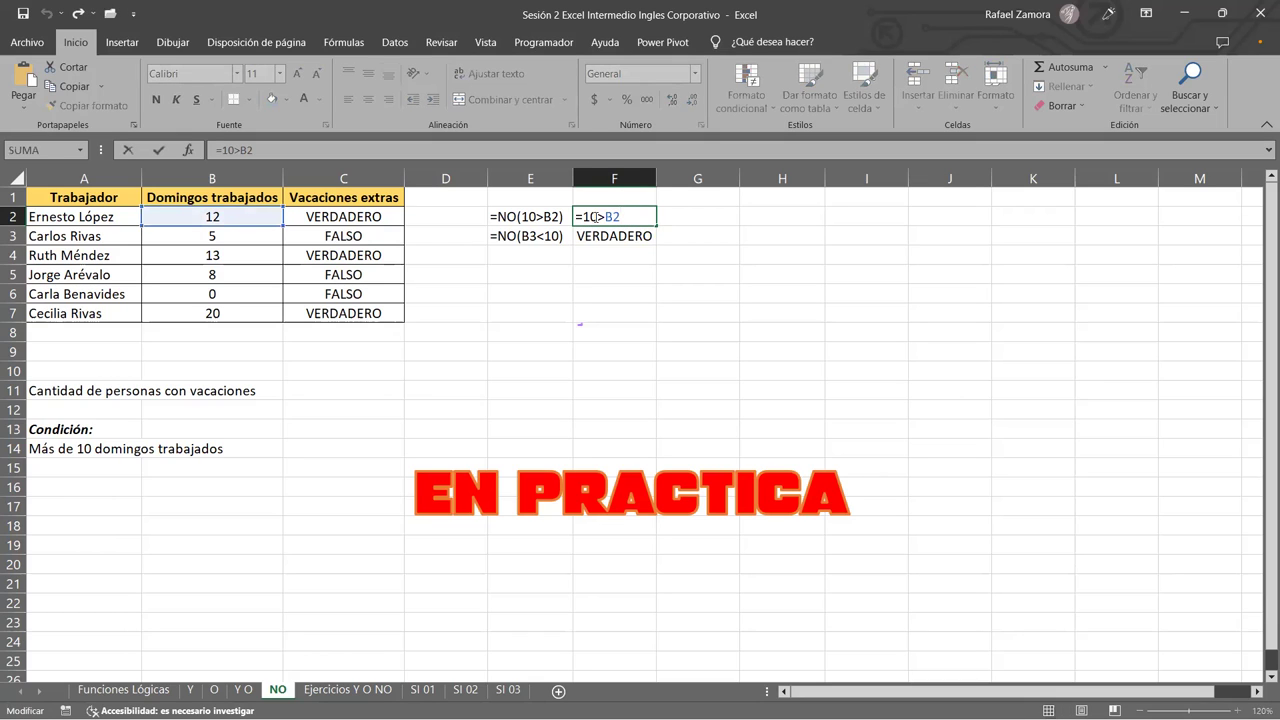
double_click(599, 216)
key("shift+Right")
key("Escape")
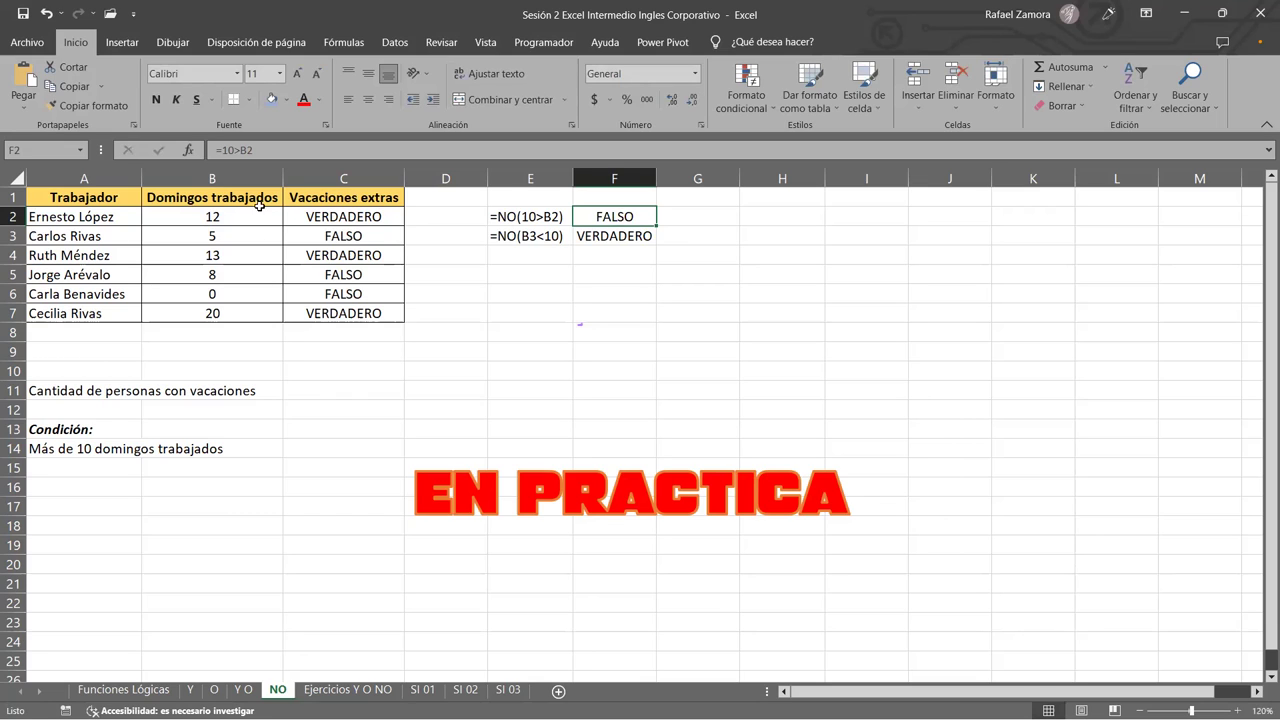
double_click(619, 235)
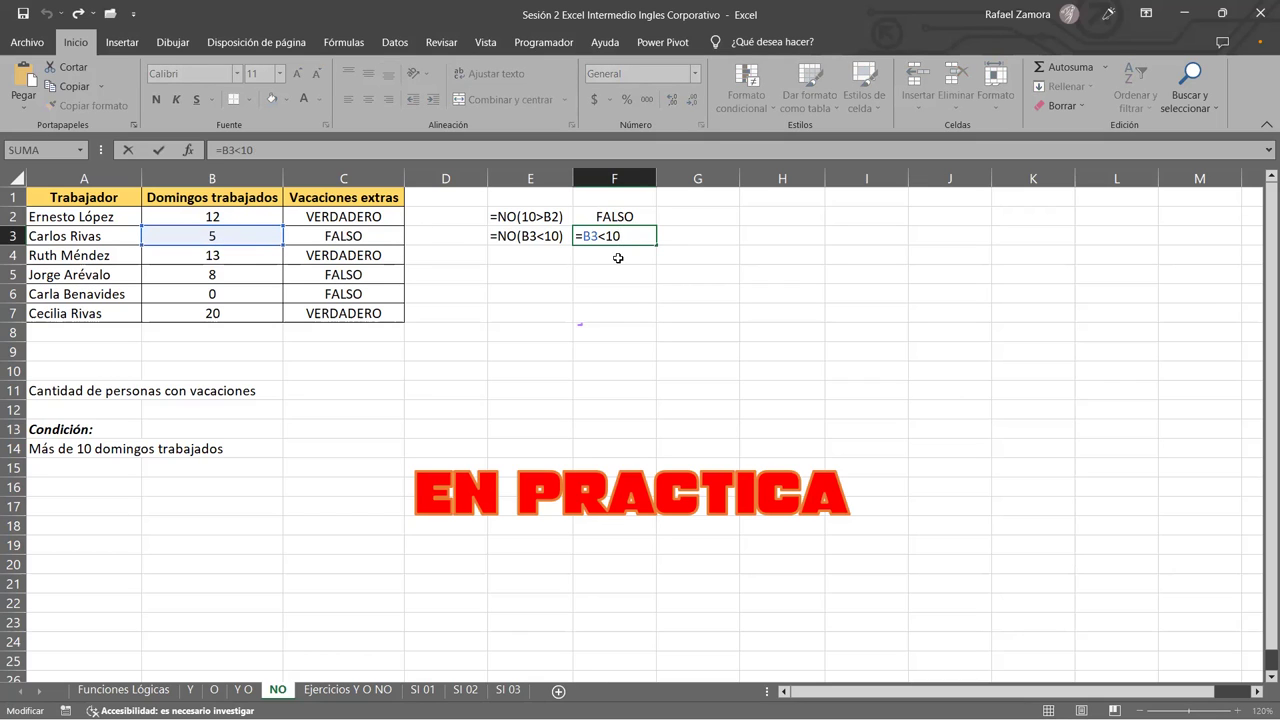
key("ctrl+Return")
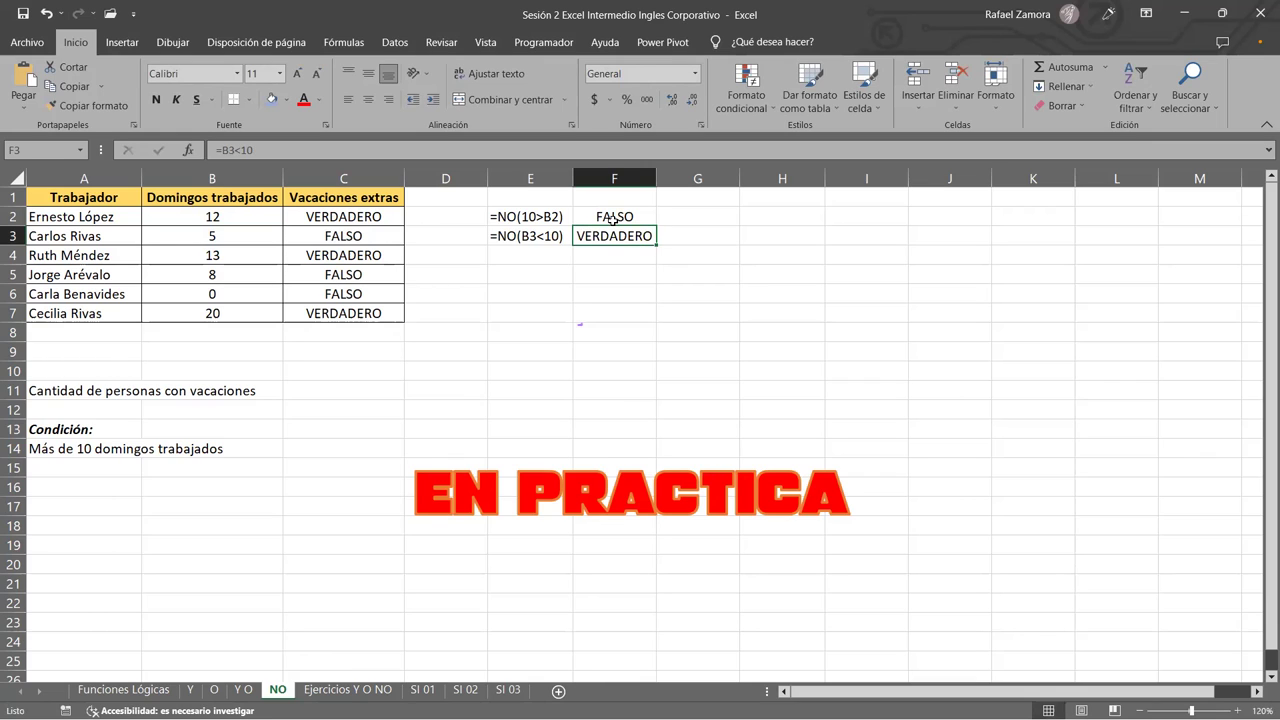
Wrap F2's comparison in NO so it reads =NO(10>B2), showing VERDADERO.
left_click(616, 216)
double_click(615, 216)
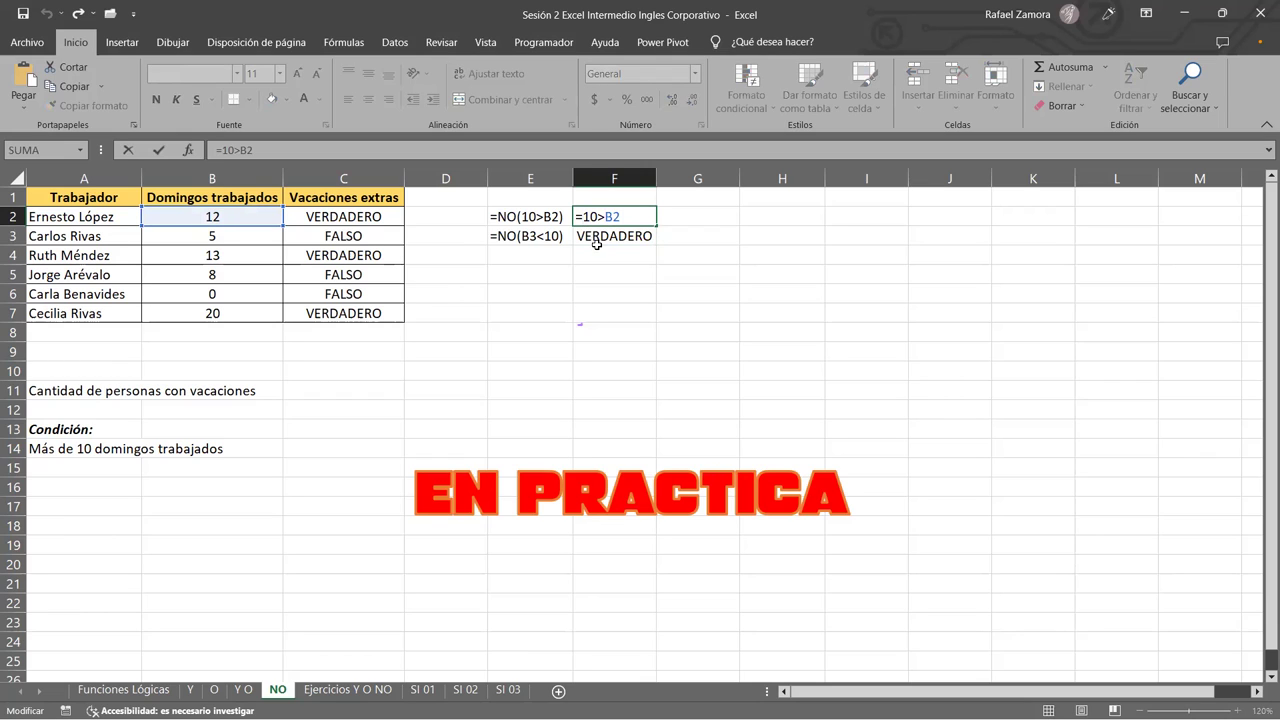
type("NO(")
left_click(652, 211)
type(")")
left_click_drag(615, 217, 640, 219)
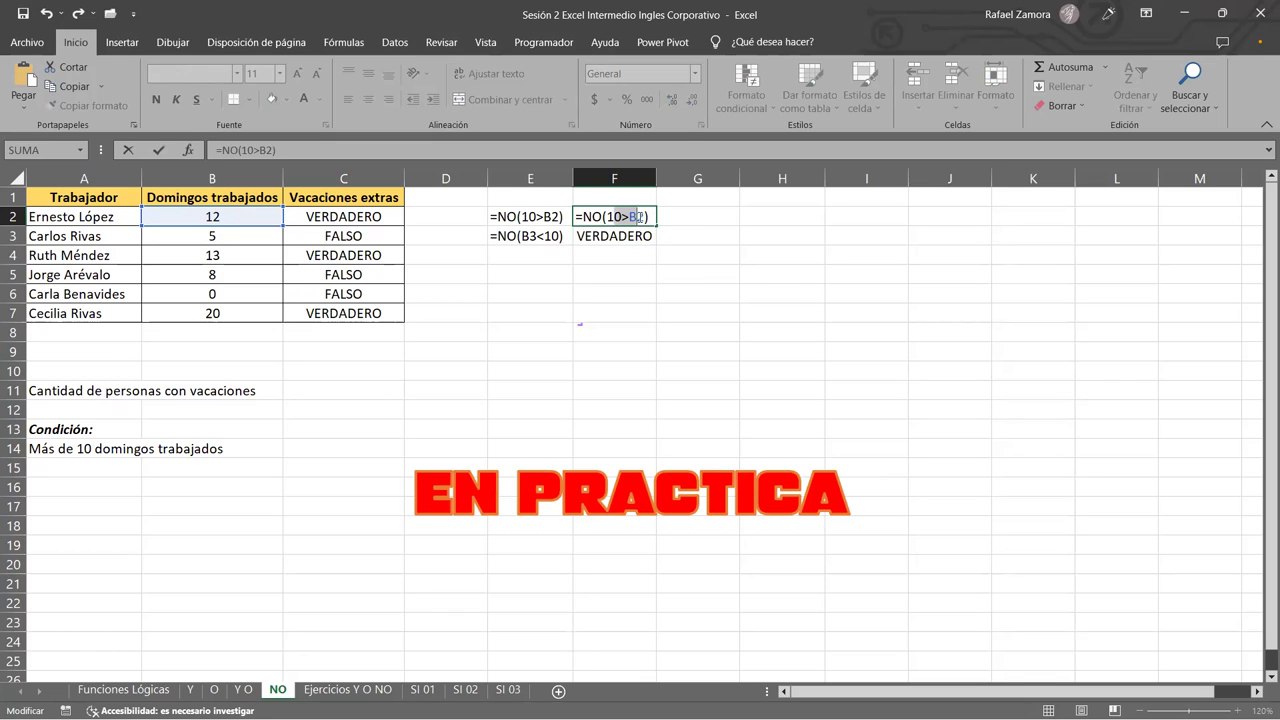
left_click(638, 217)
key("Return")
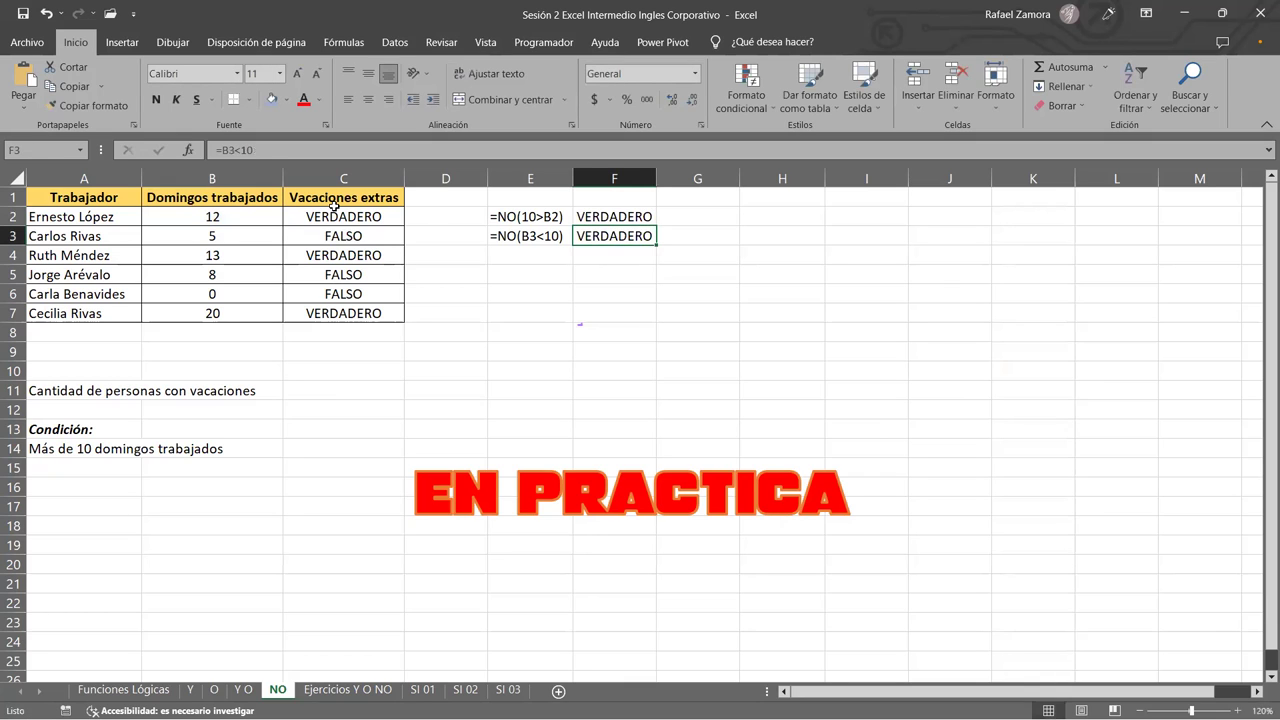
Wrap F3's comparison in NO so it reads =NO(B3<10), showing FALSO, then select F3.
double_click(607, 235)
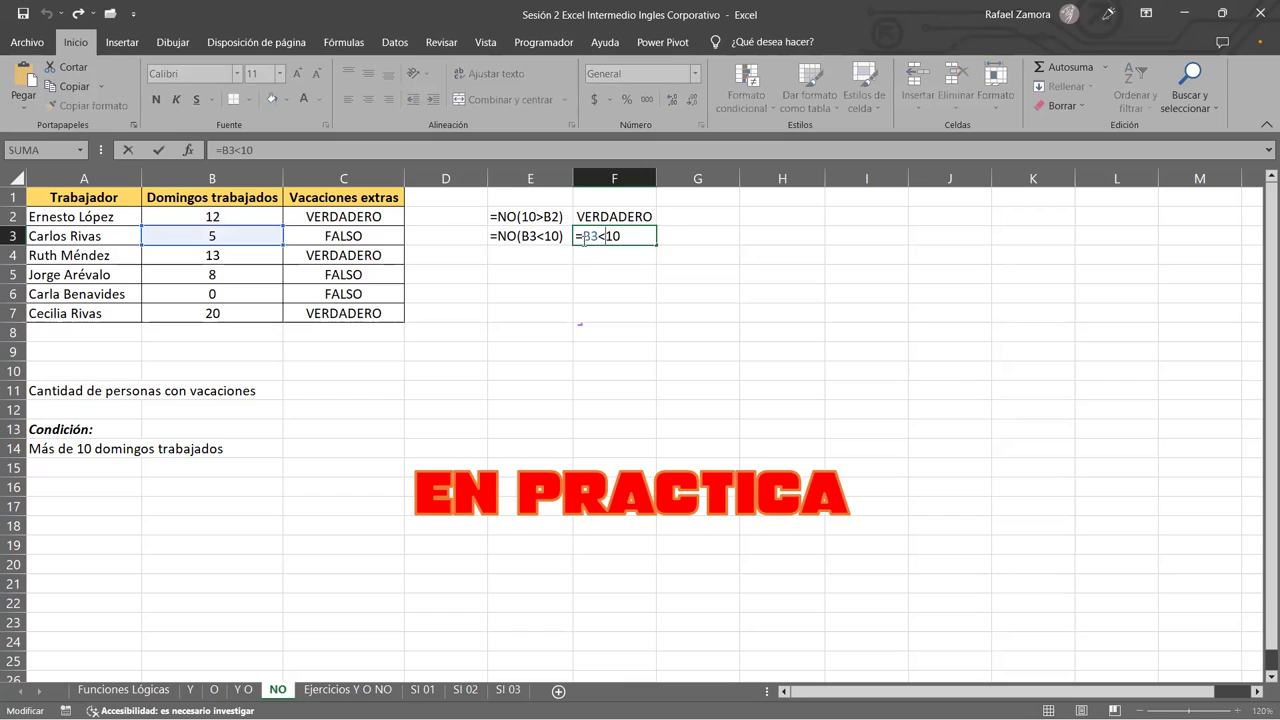
type("NO")
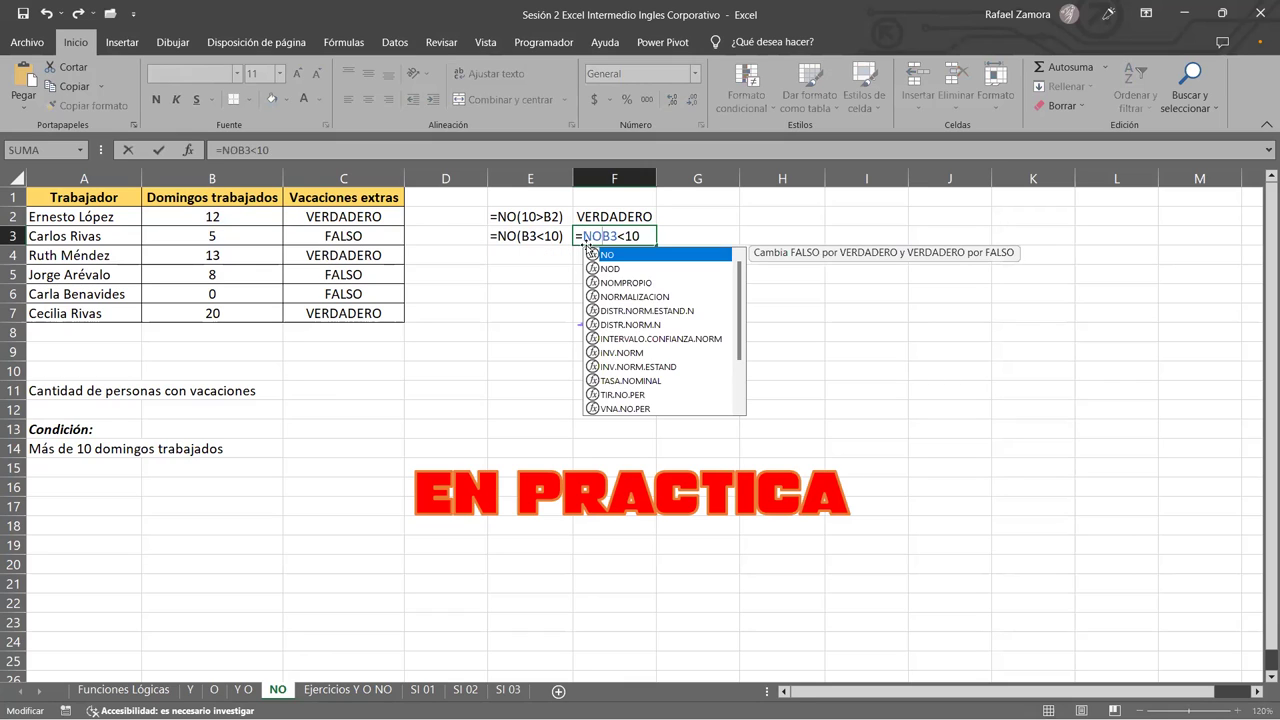
type("(")
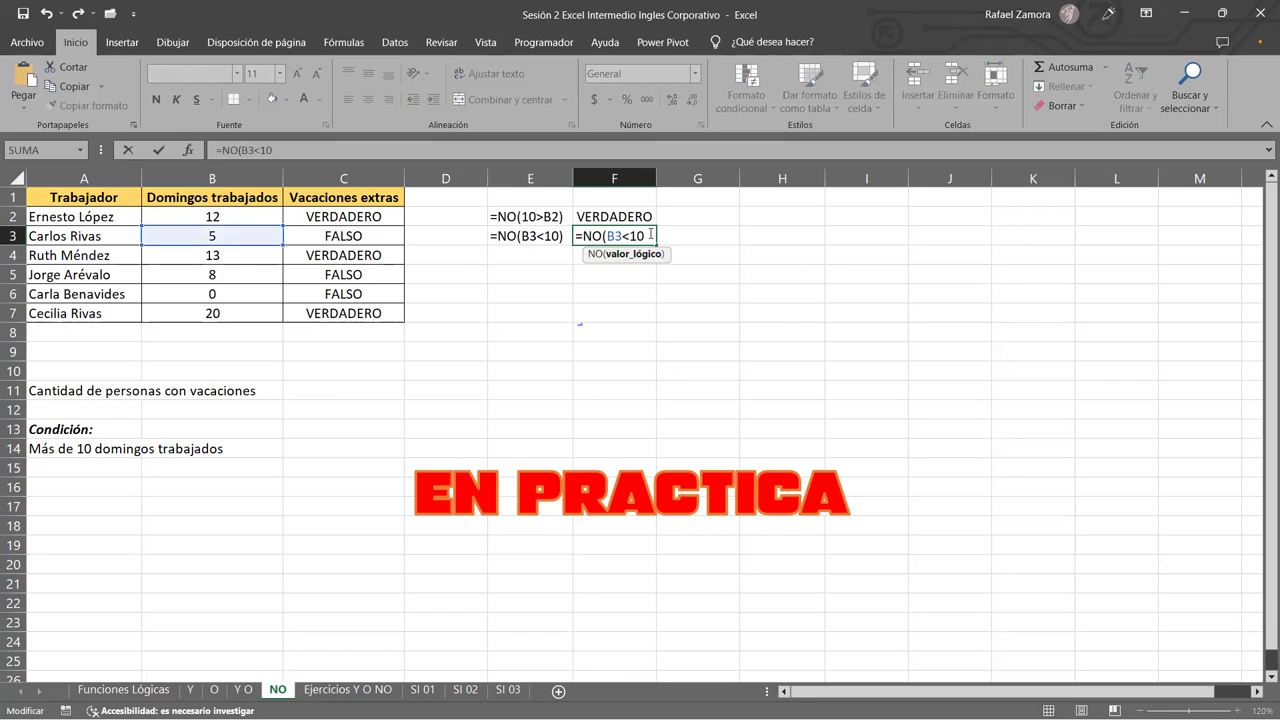
type(")")
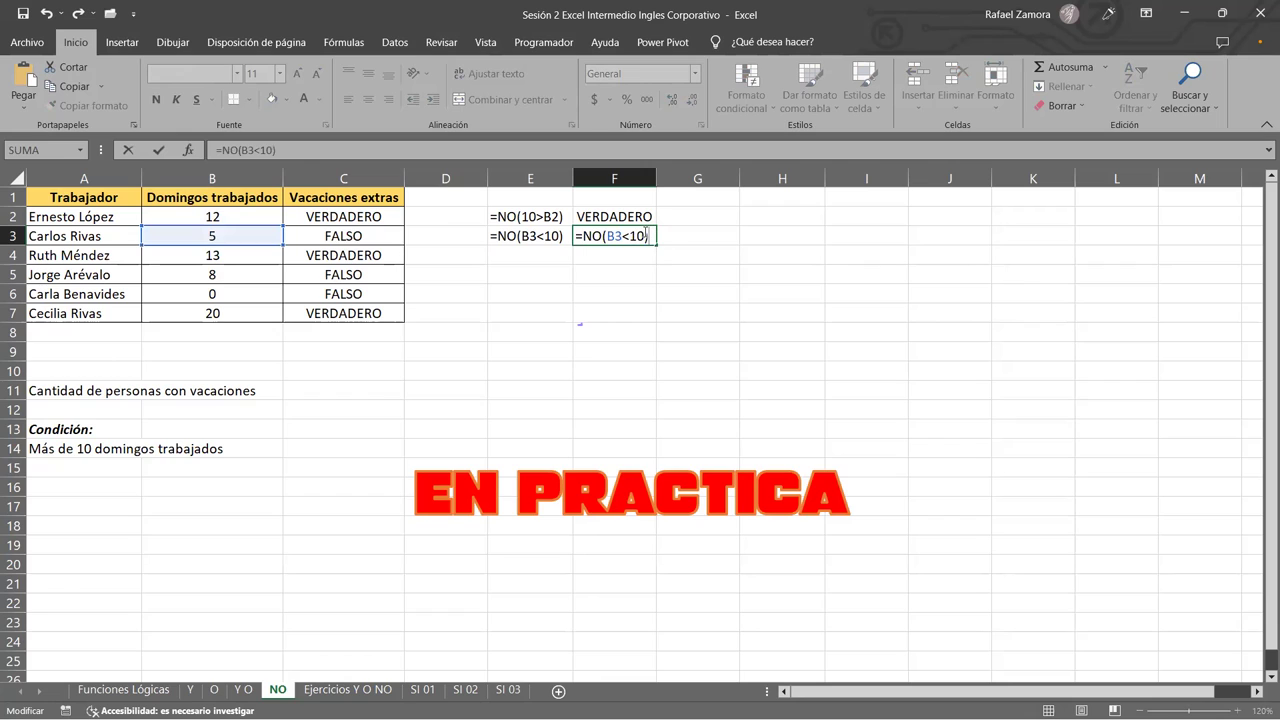
left_click_drag(648, 236, 607, 238)
key("Return")
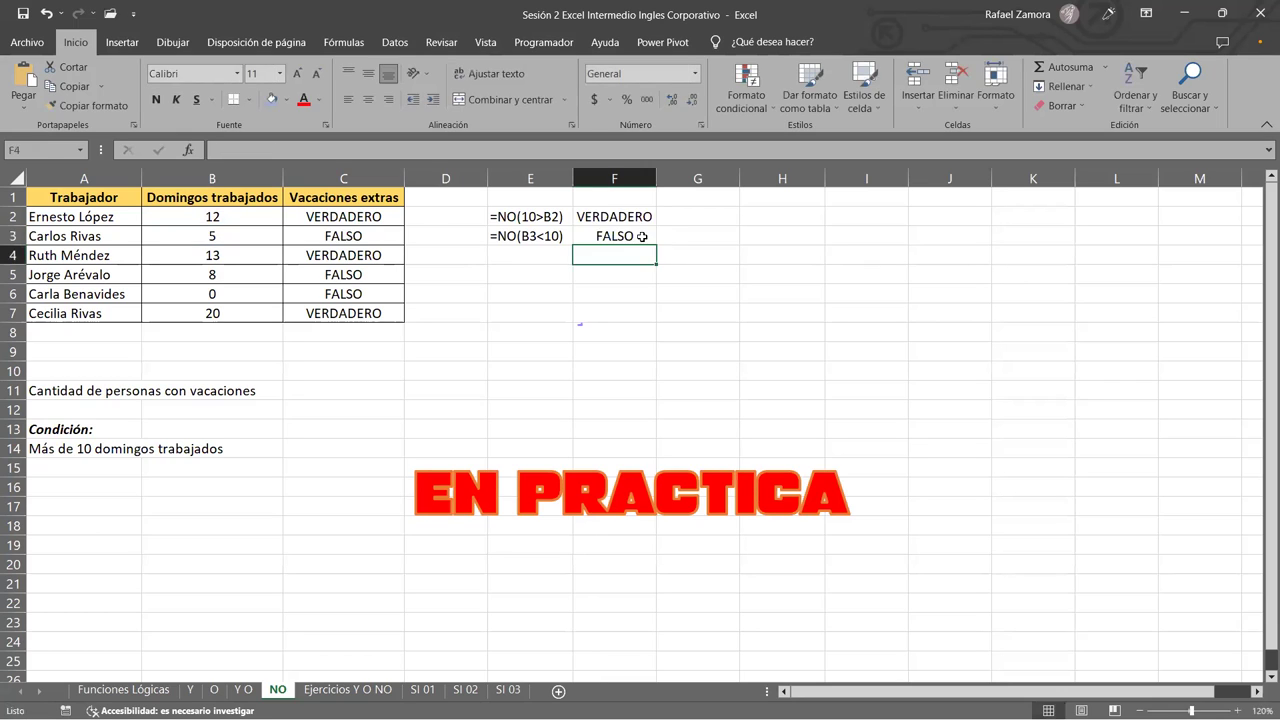
left_click(641, 222)
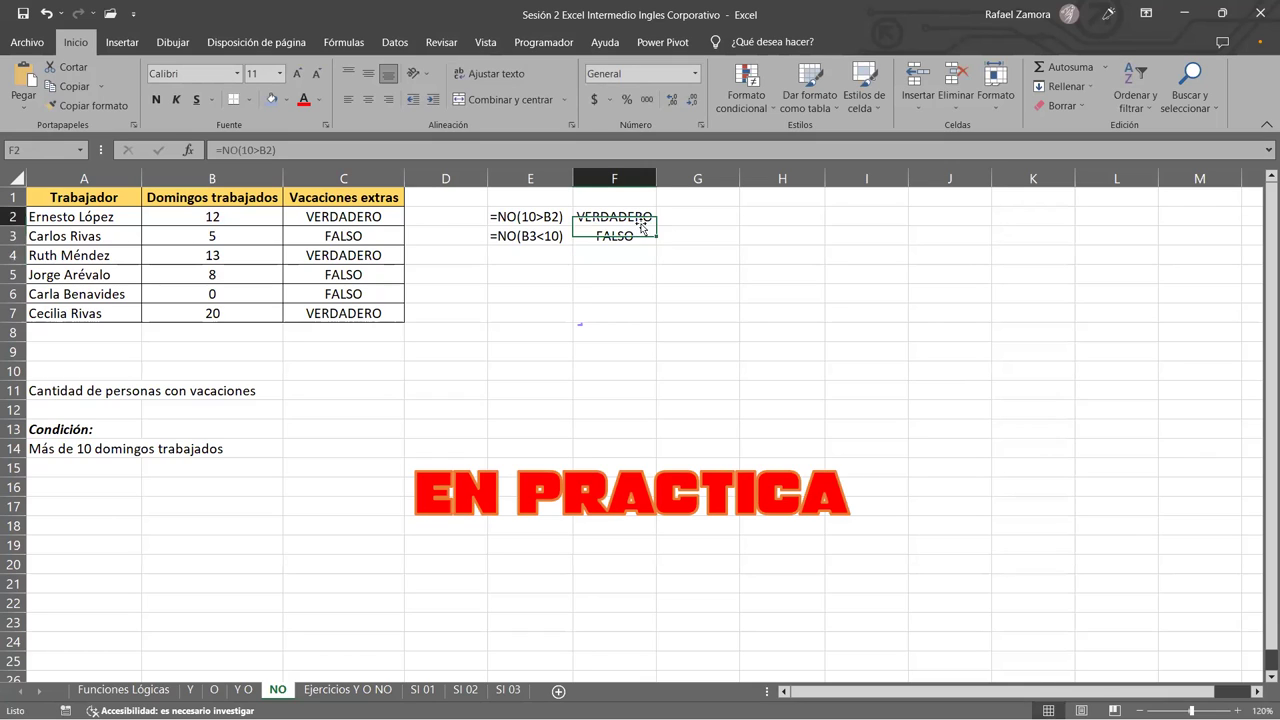
left_click(645, 235)
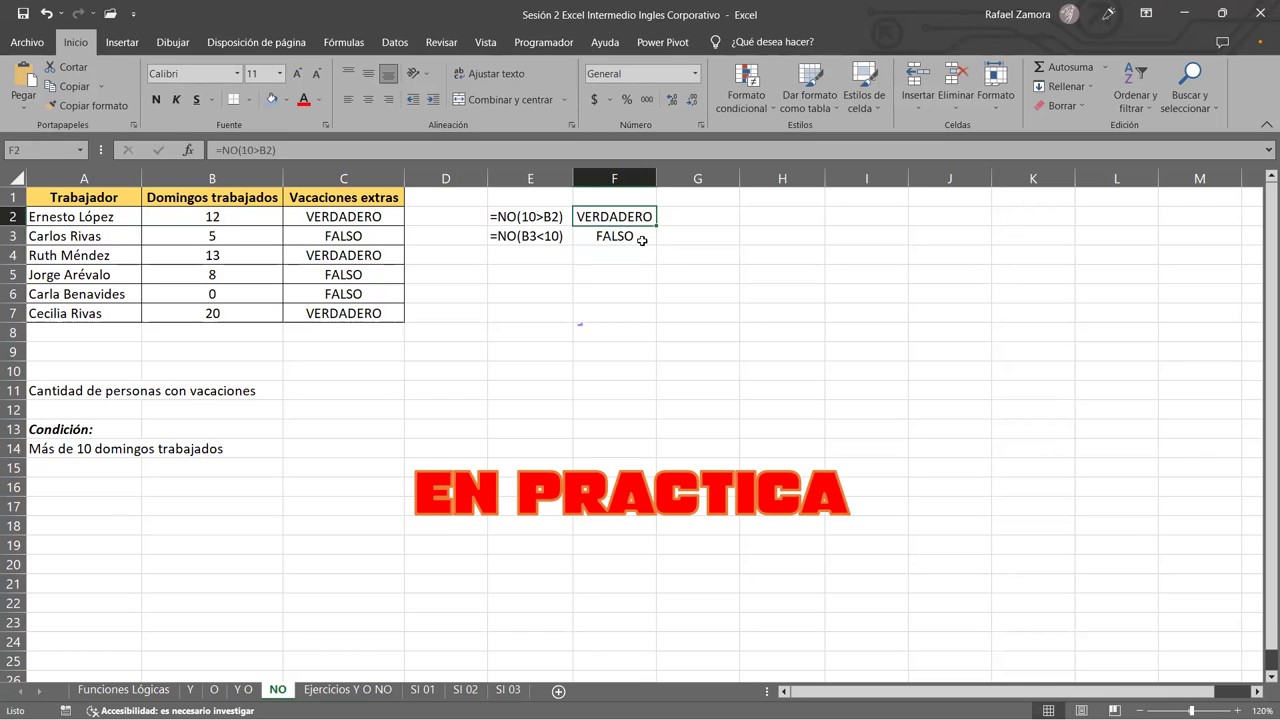
Fill the F3 NO formula down to F7, giving VERDADERO/FALSO for every worker.
left_click_drag(656, 246, 657, 328)
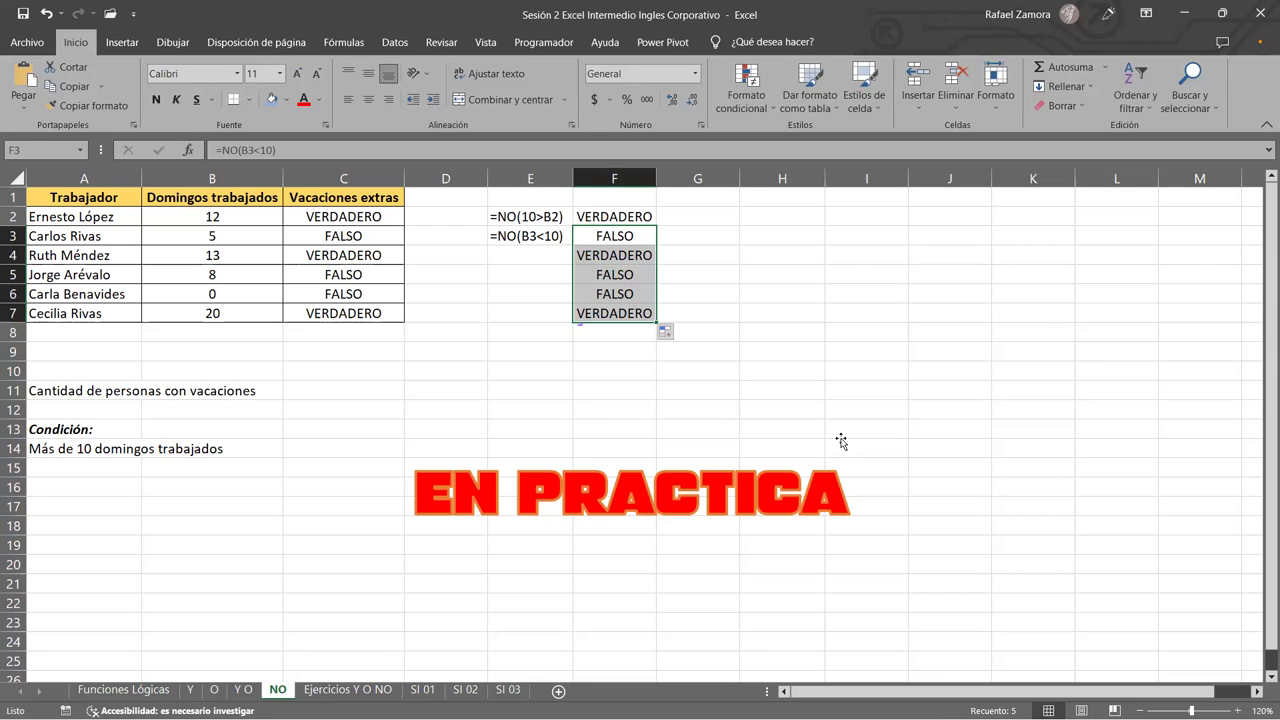
left_click(856, 409)
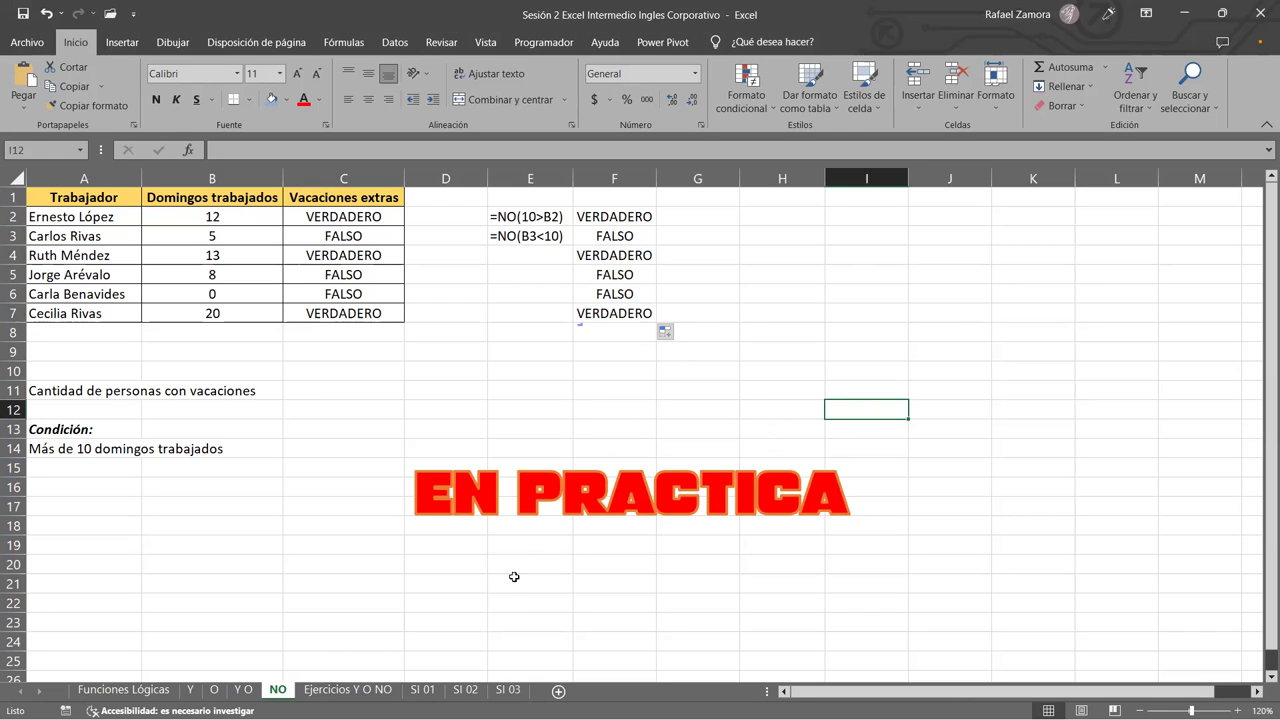
left_click(365, 690)
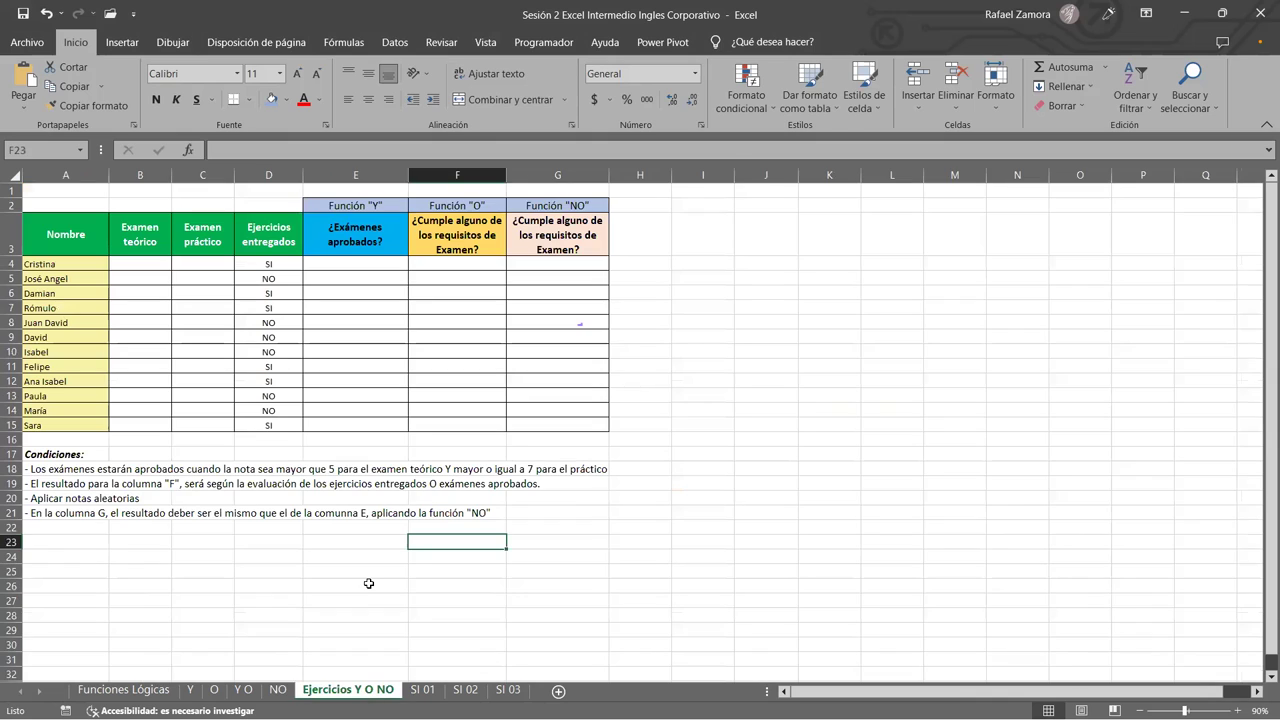
left_click(690, 379)
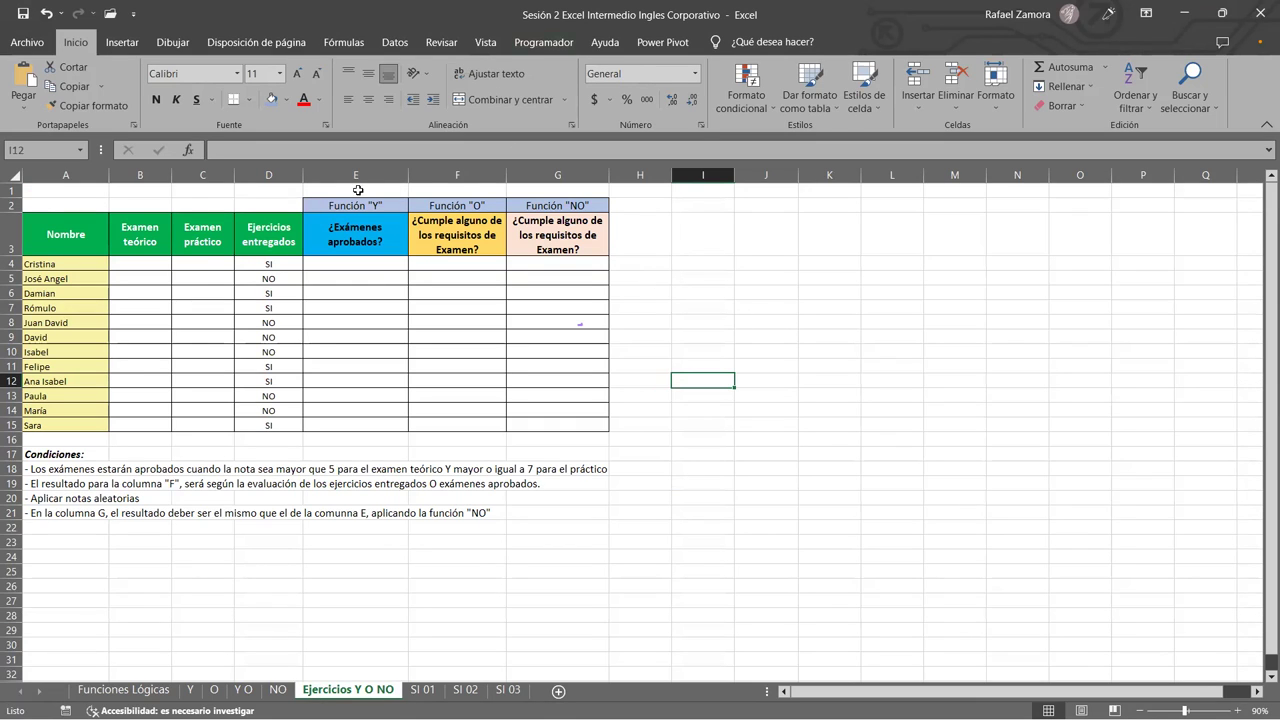
left_click_drag(160, 263, 146, 424)
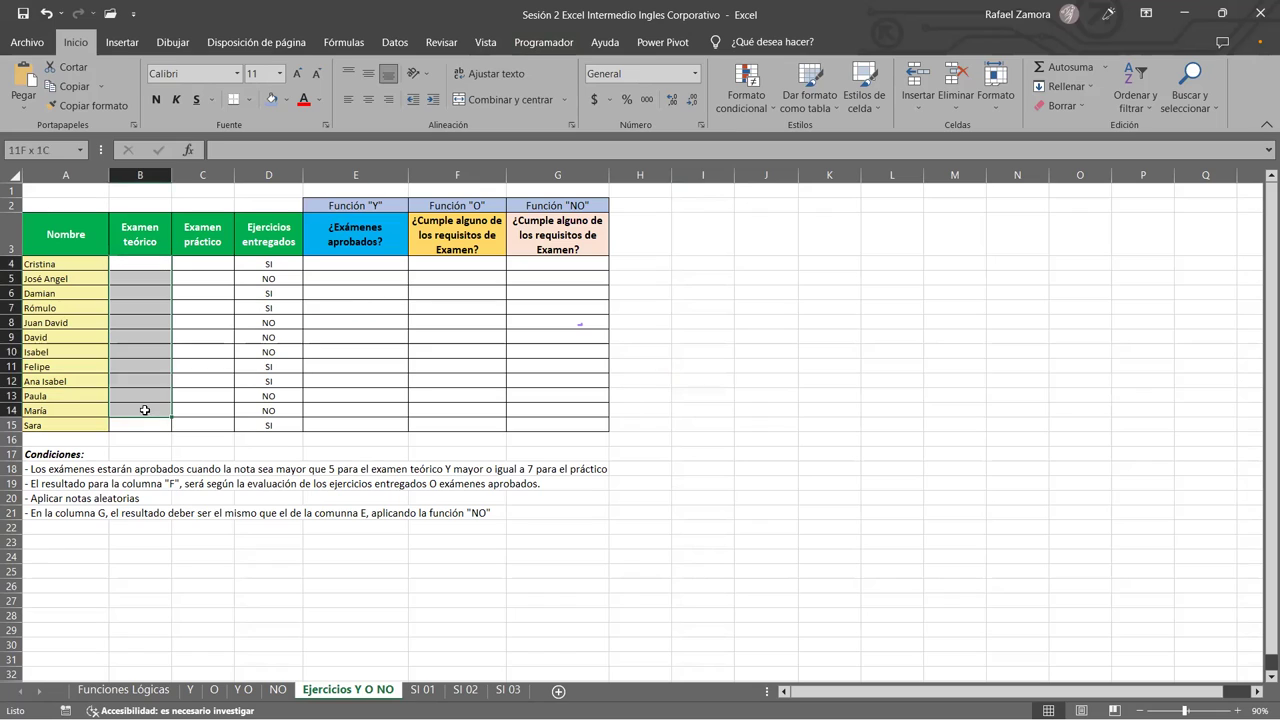
left_click_drag(200, 263, 218, 421)
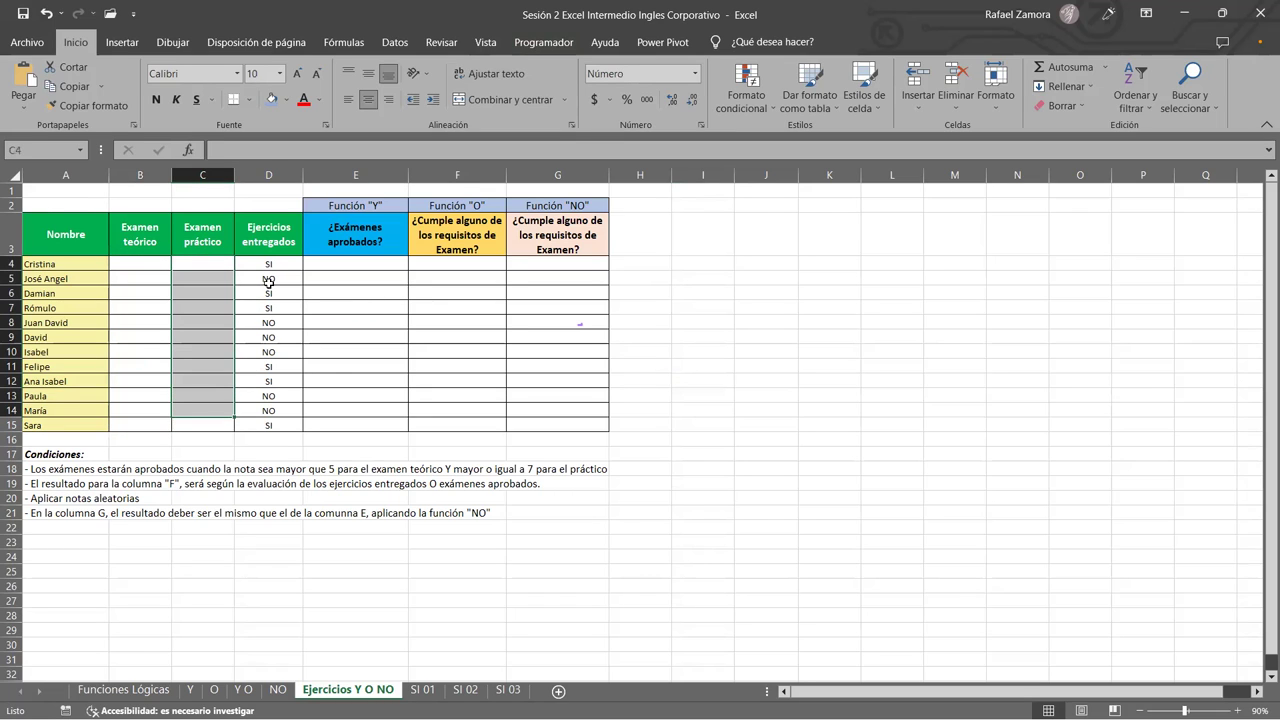
left_click_drag(268, 337, 277, 388)
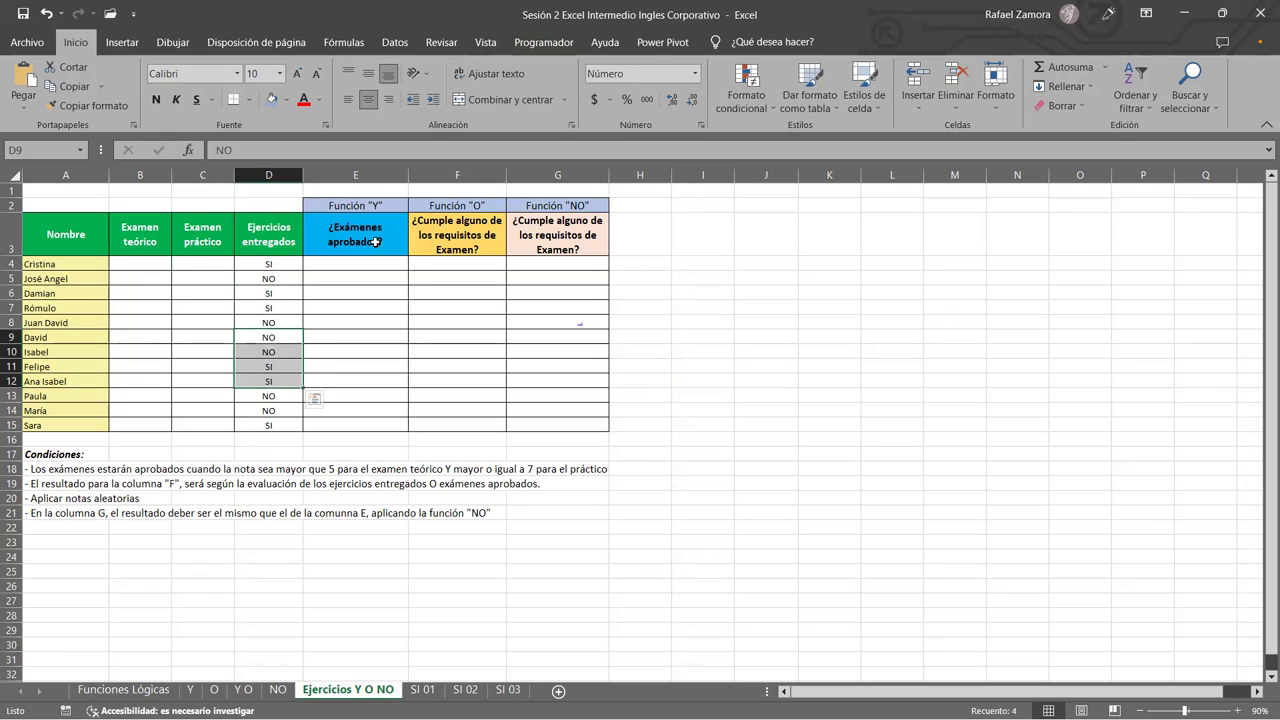
left_click_drag(355, 278, 377, 444)
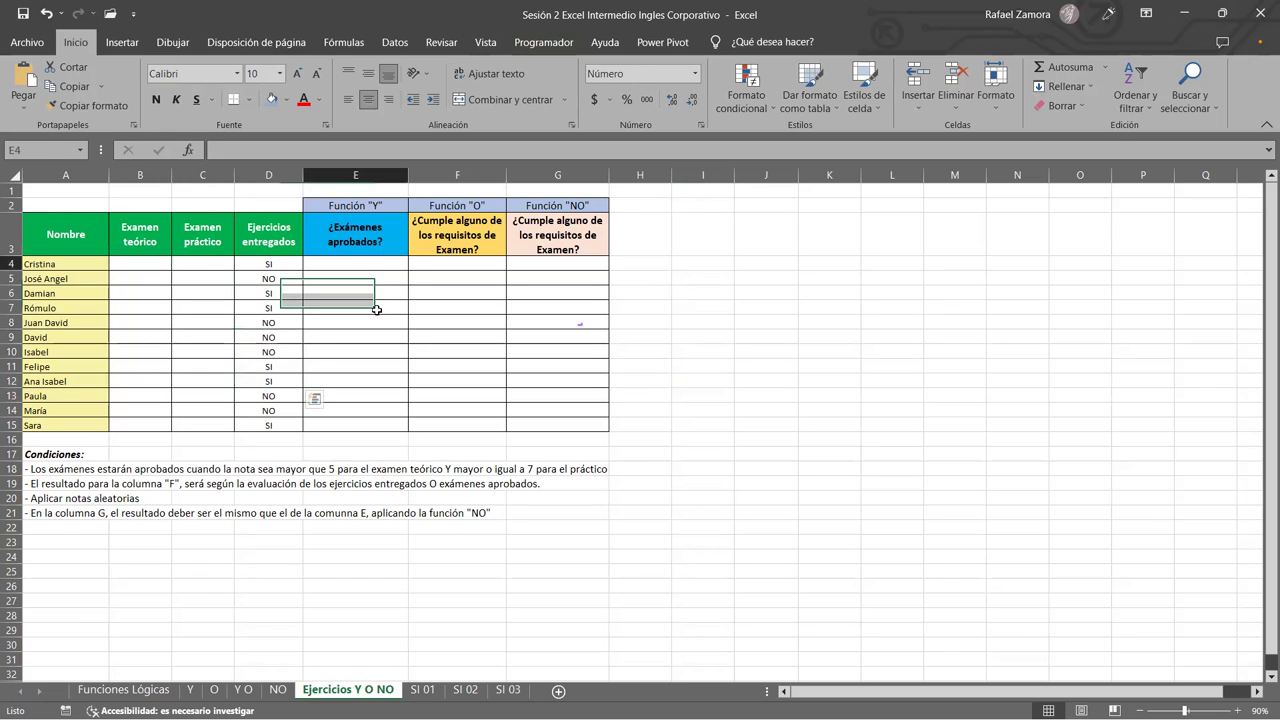
left_click(478, 265)
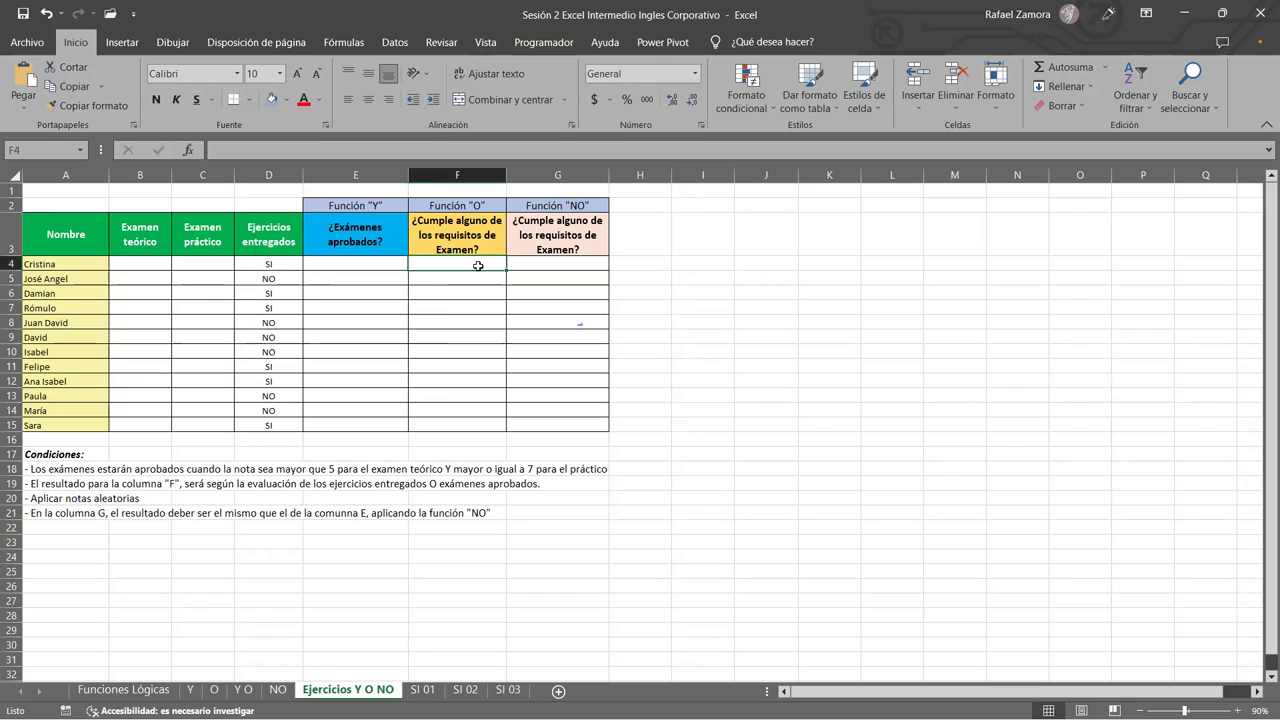
left_click_drag(478, 265, 470, 425)
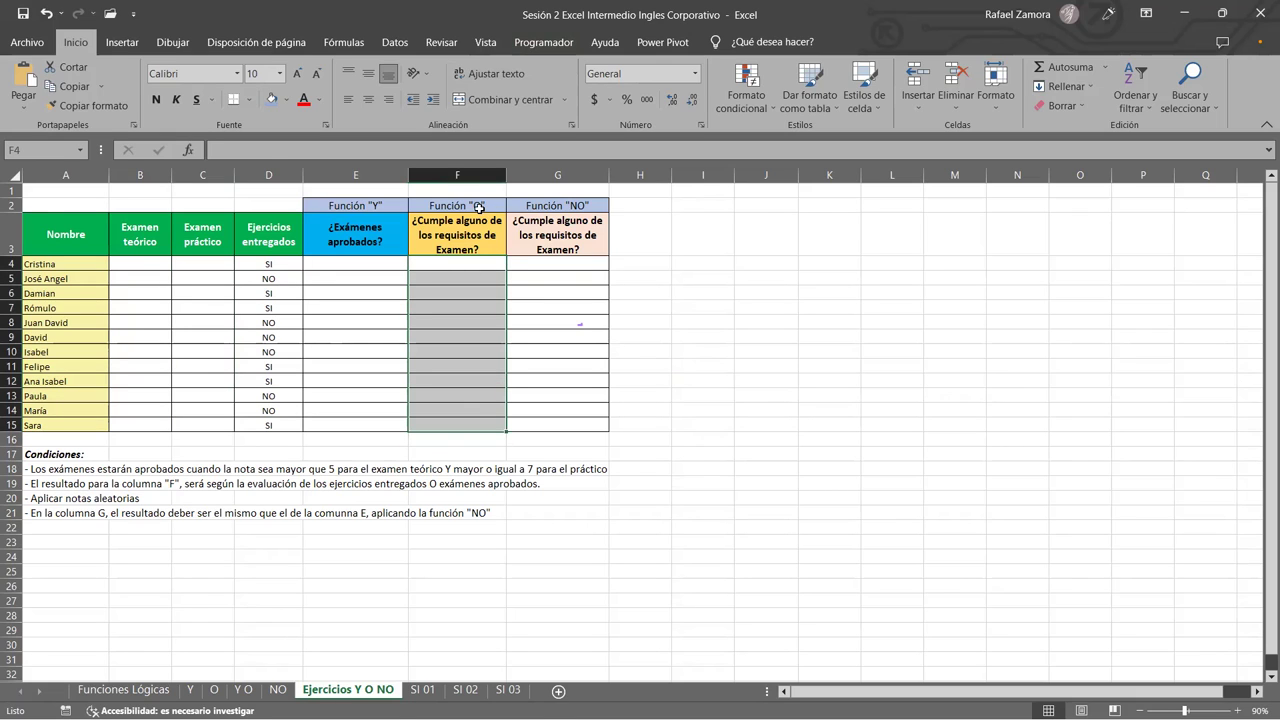
left_click(478, 207)
left_click(564, 207)
left_click(350, 203)
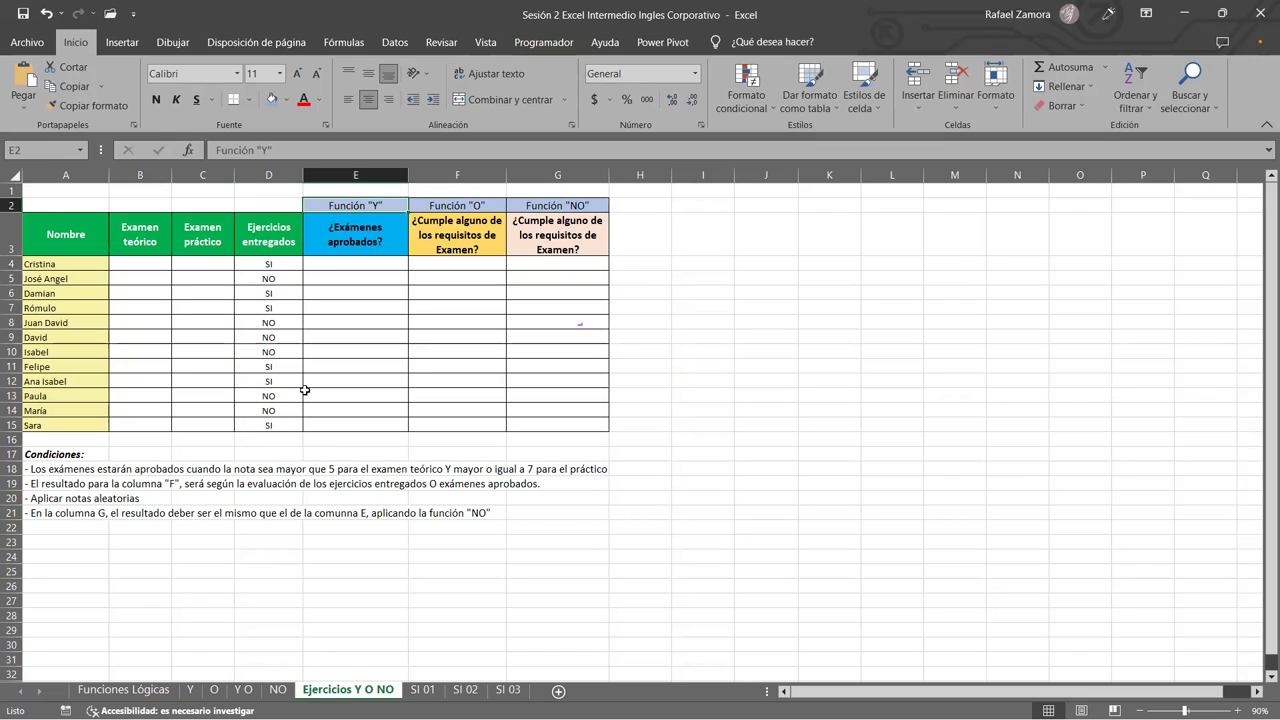
left_click_drag(350, 263, 362, 430)
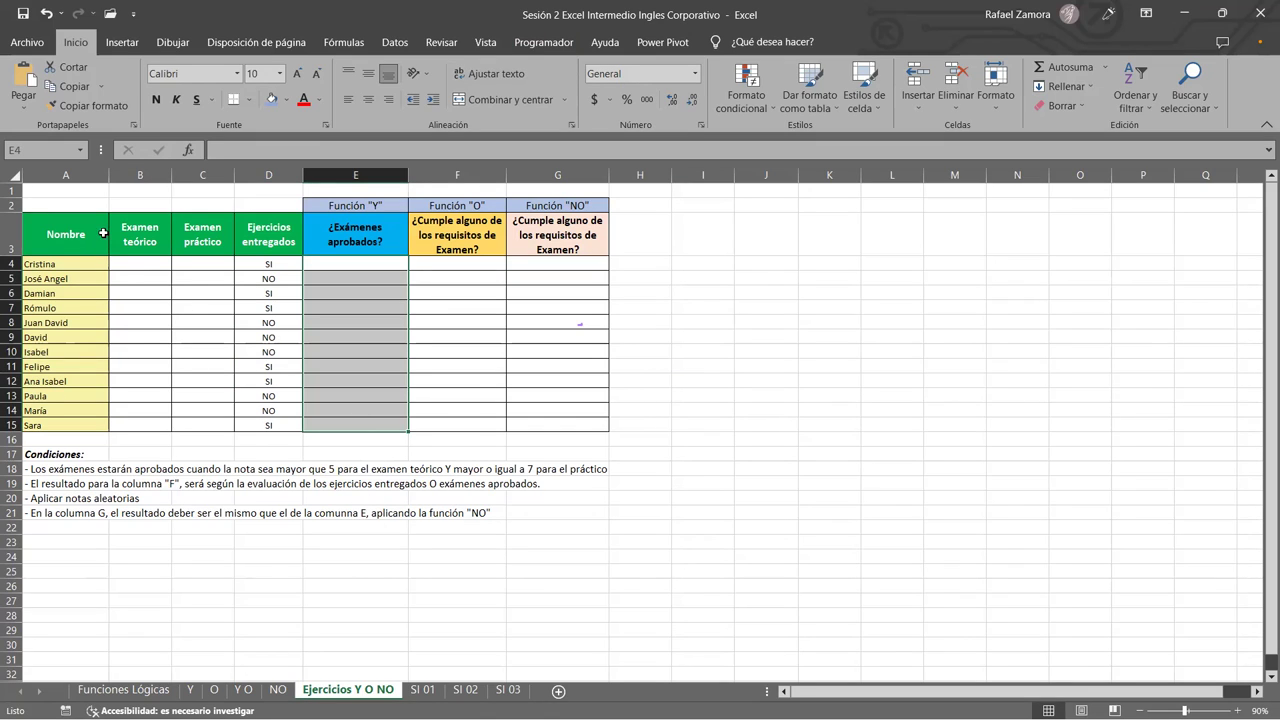
left_click(142, 262)
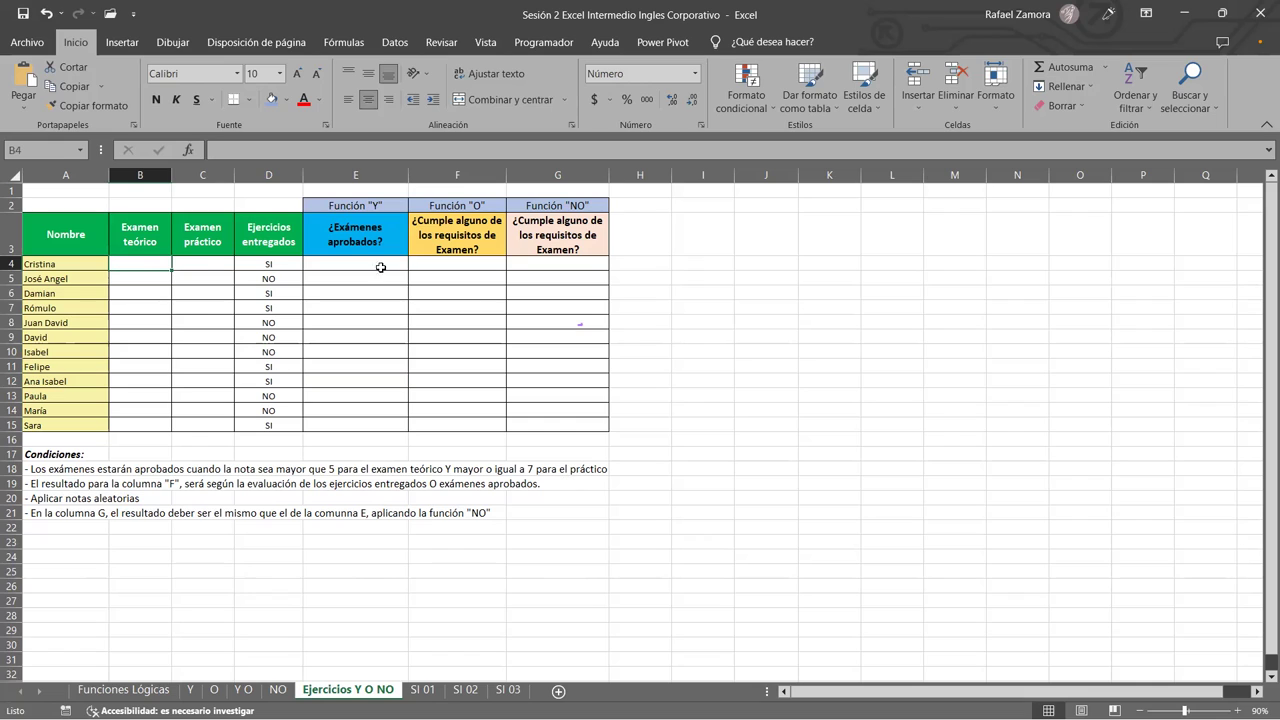
left_click(204, 263)
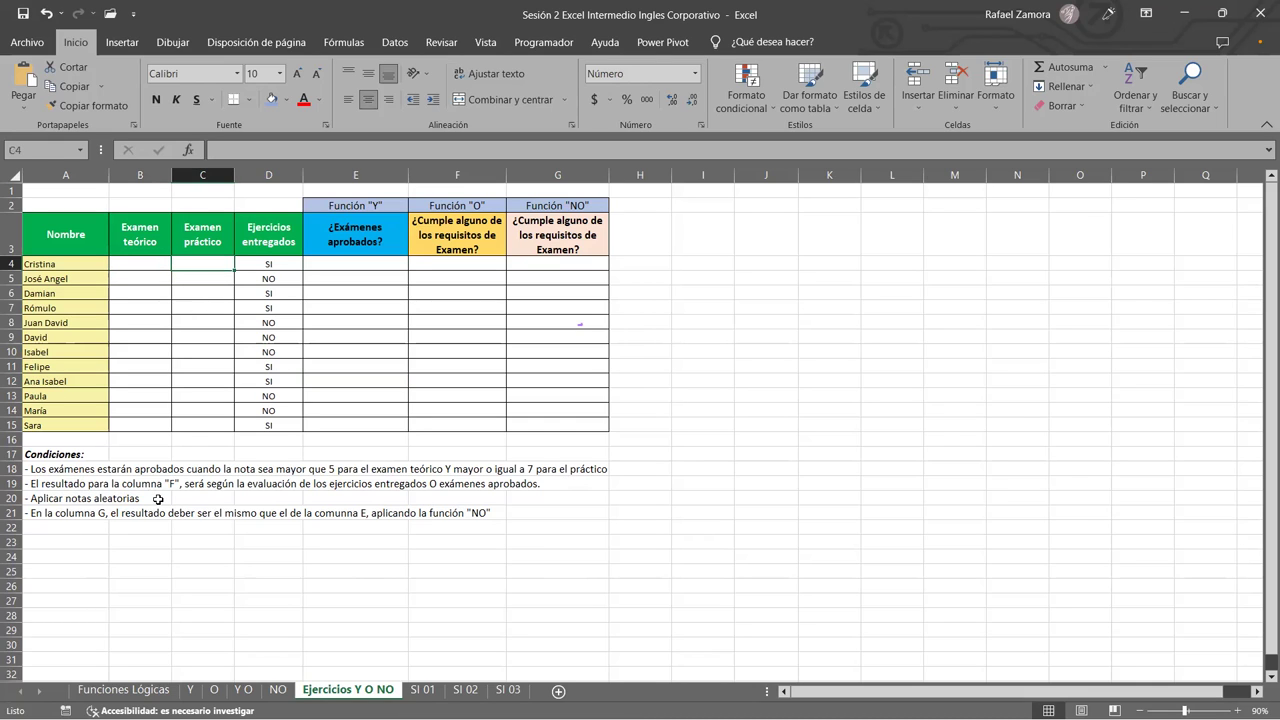
left_click(480, 264)
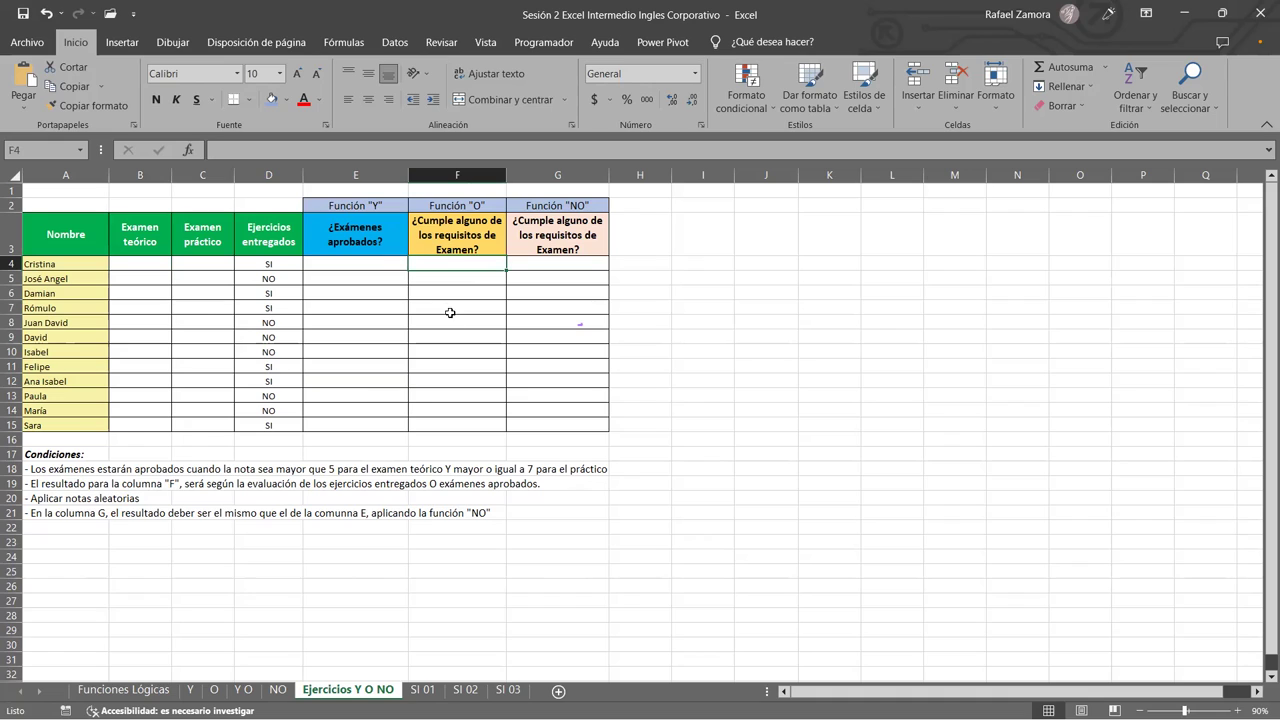
left_click_drag(250, 264, 250, 428)
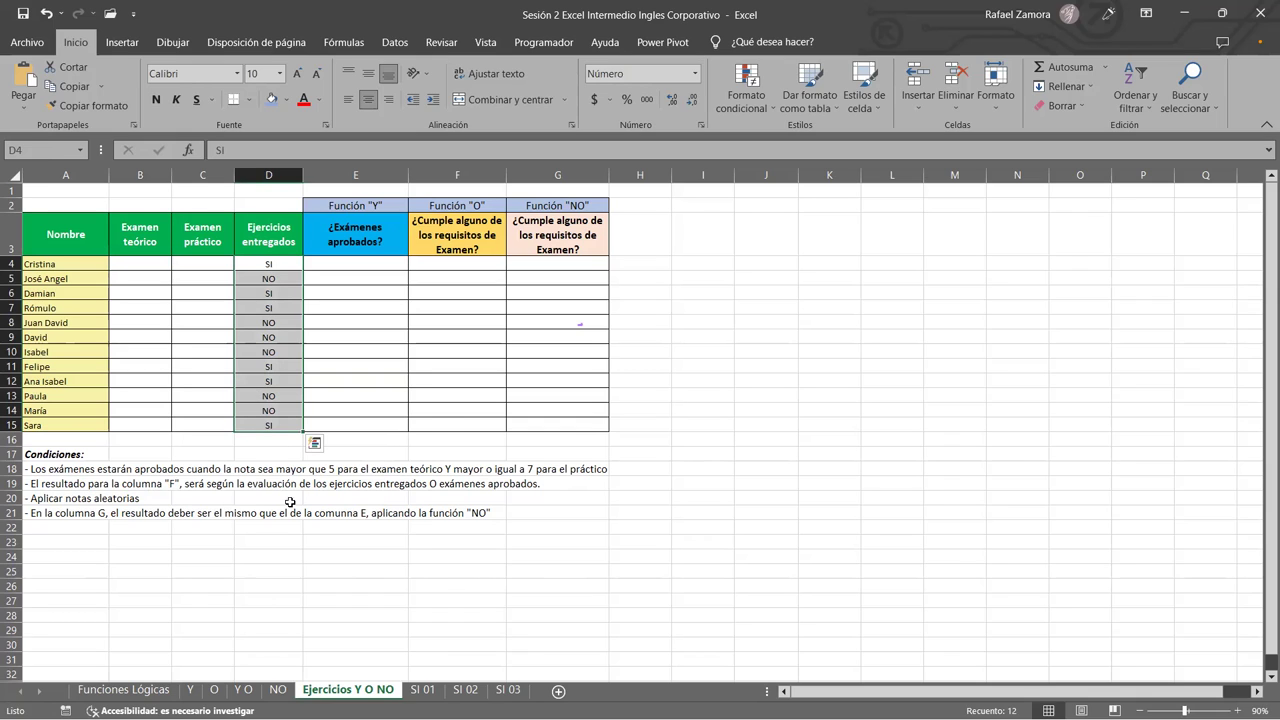
left_click(362, 282)
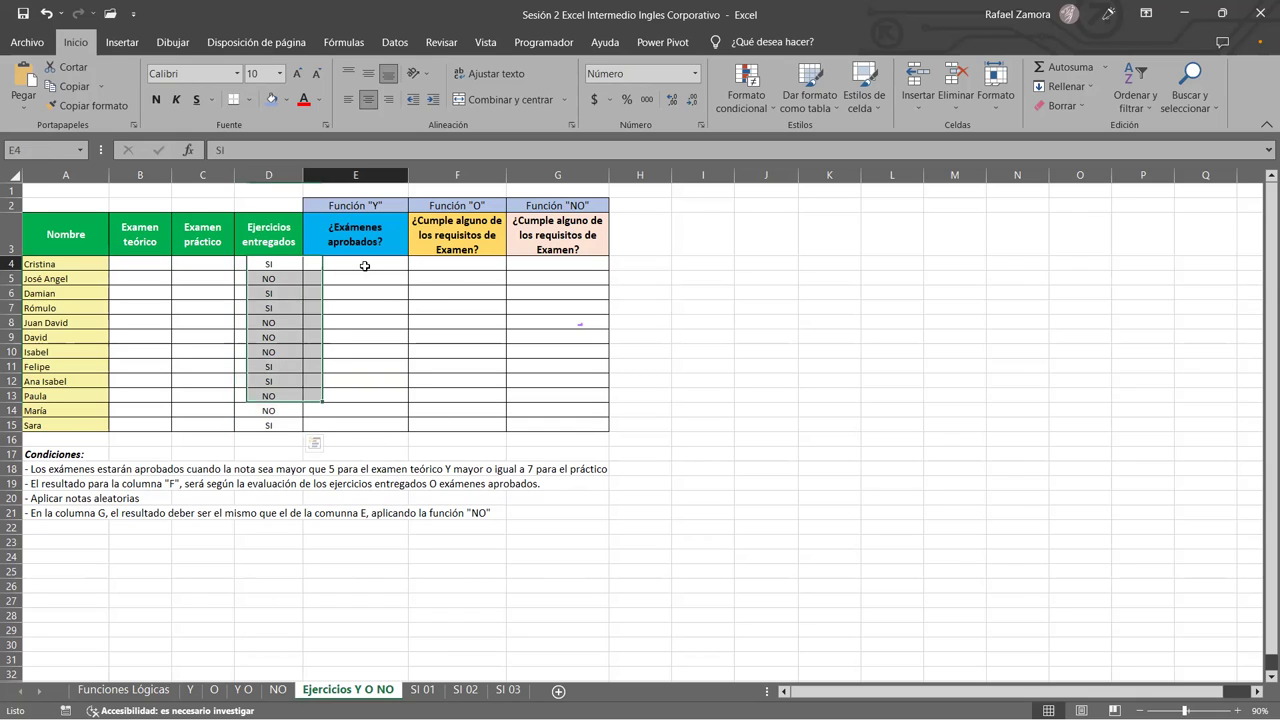
left_click_drag(268, 264, 355, 426)
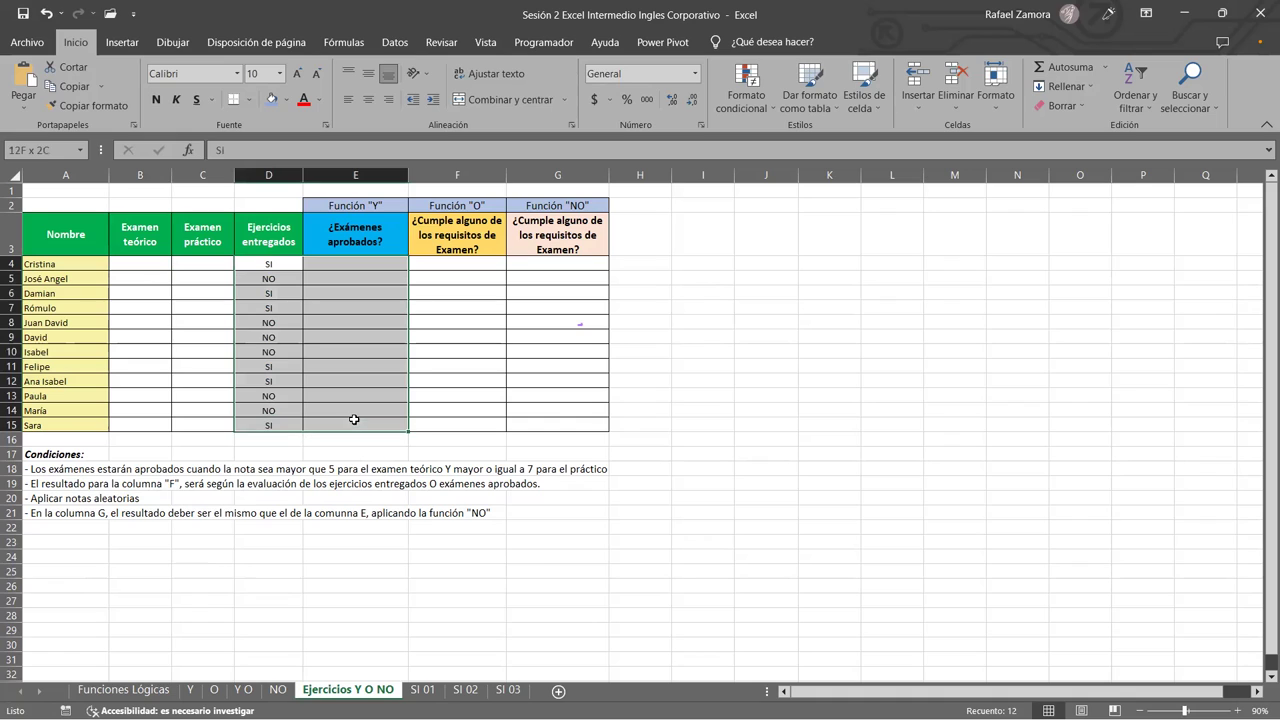
left_click(482, 265)
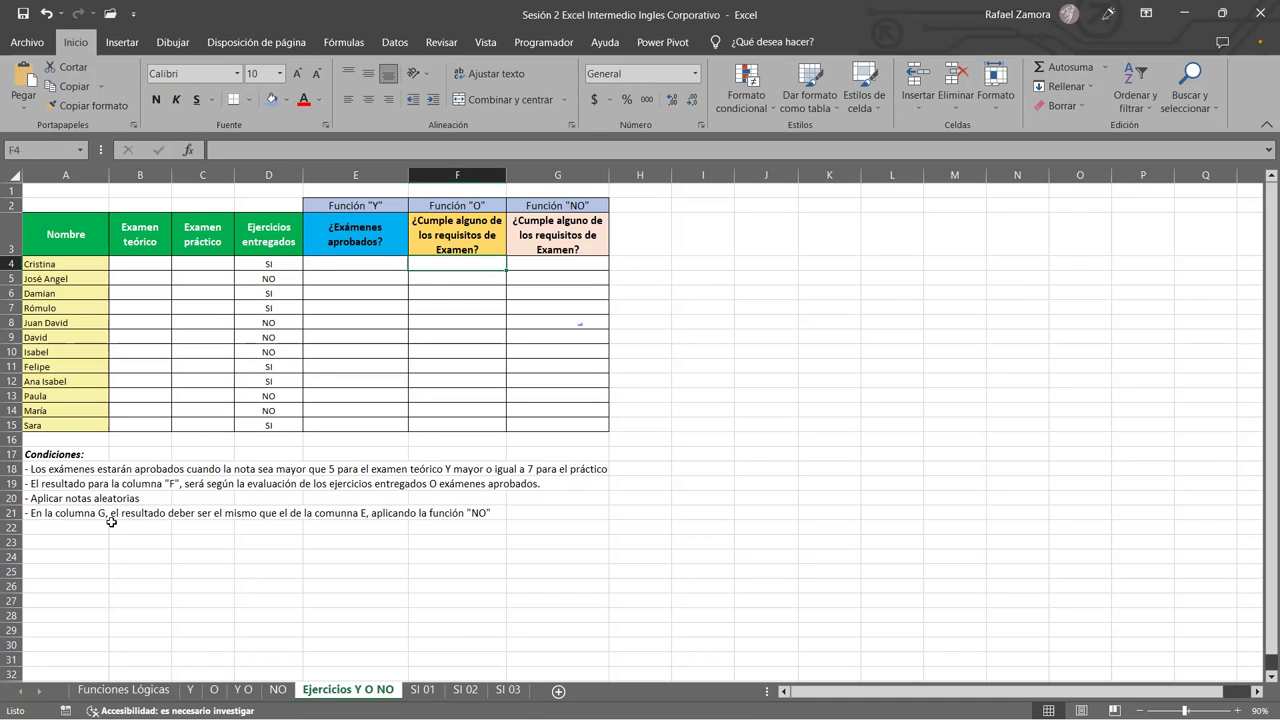
left_click(572, 274)
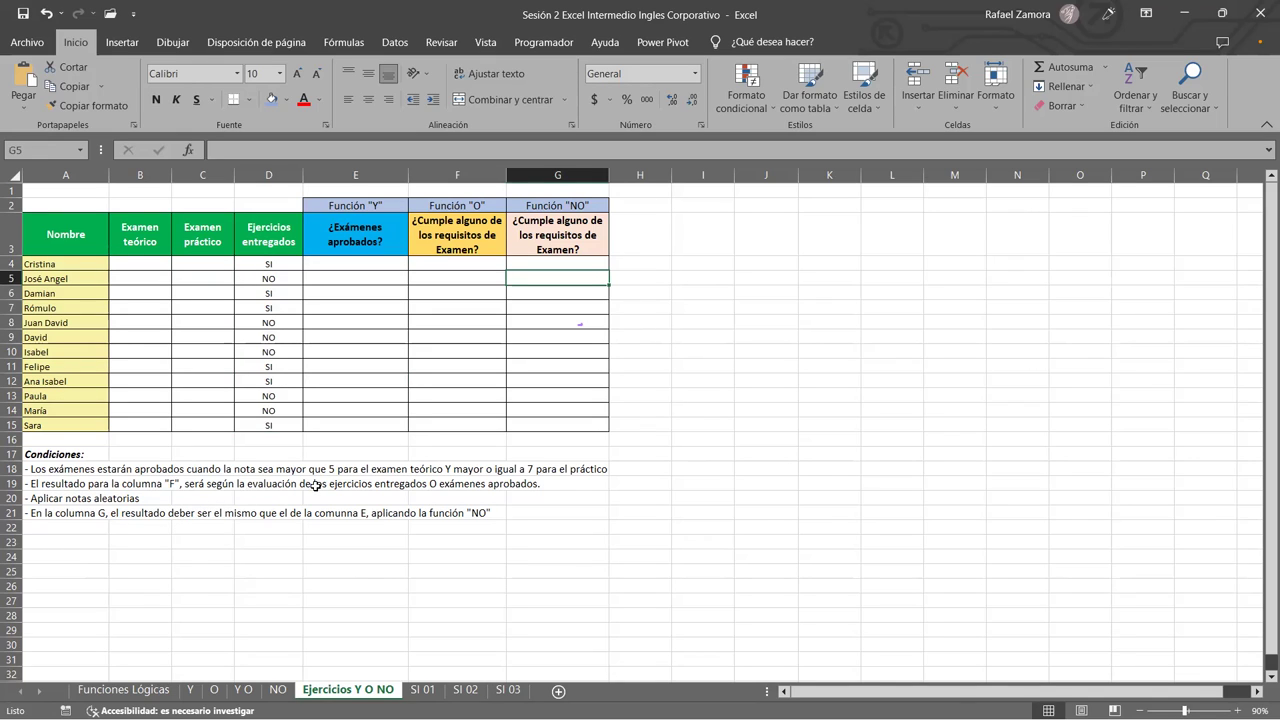
left_click(350, 279)
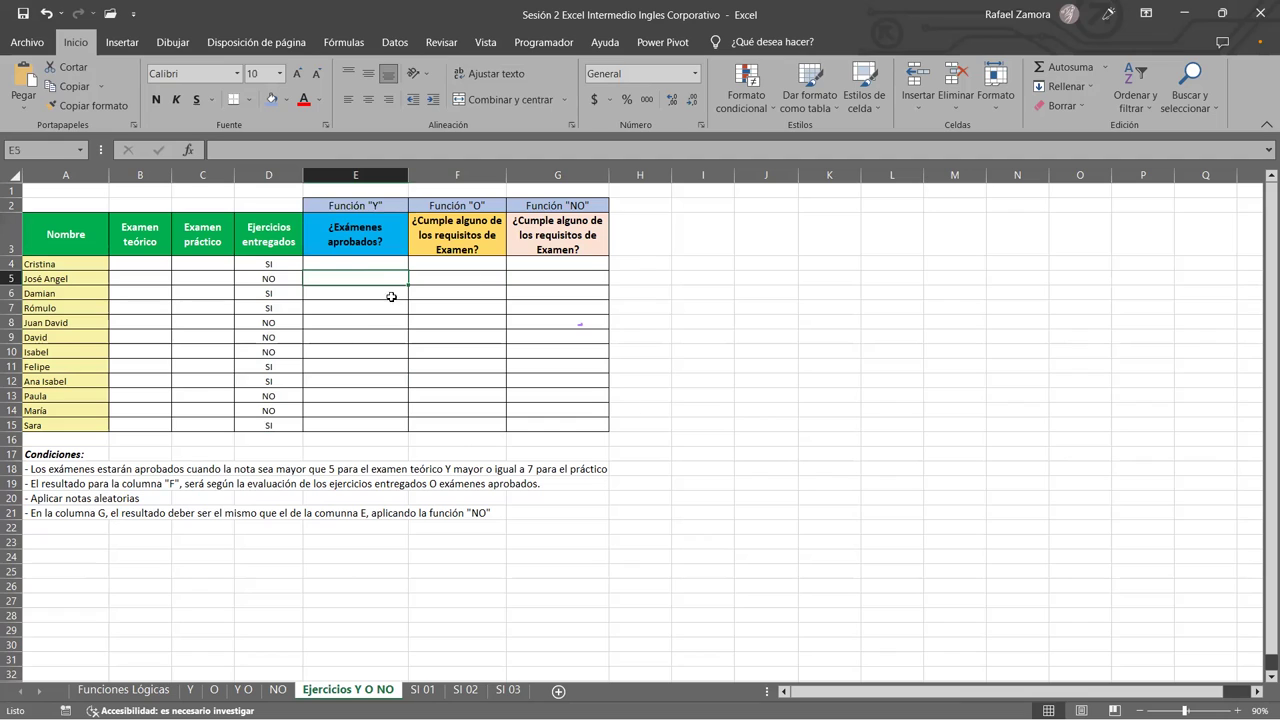
left_click(538, 274)
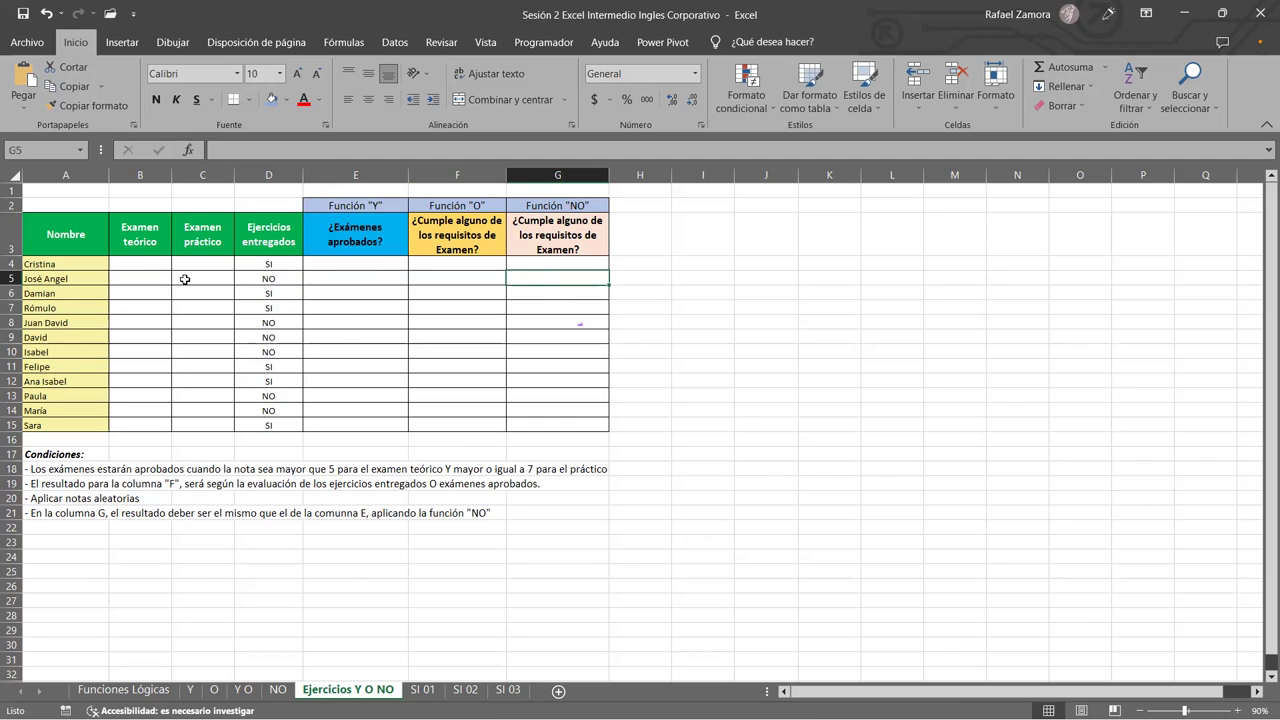
left_click_drag(135, 262, 204, 421)
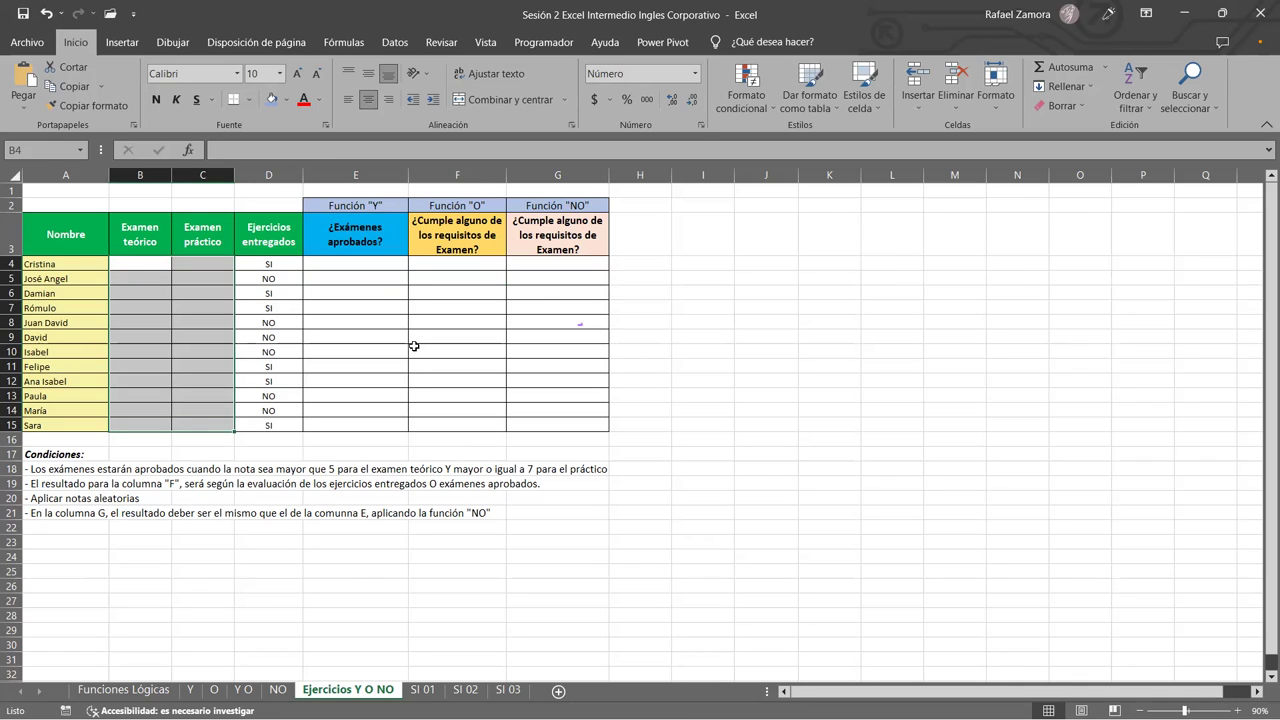
left_click(352, 338)
left_click(161, 268)
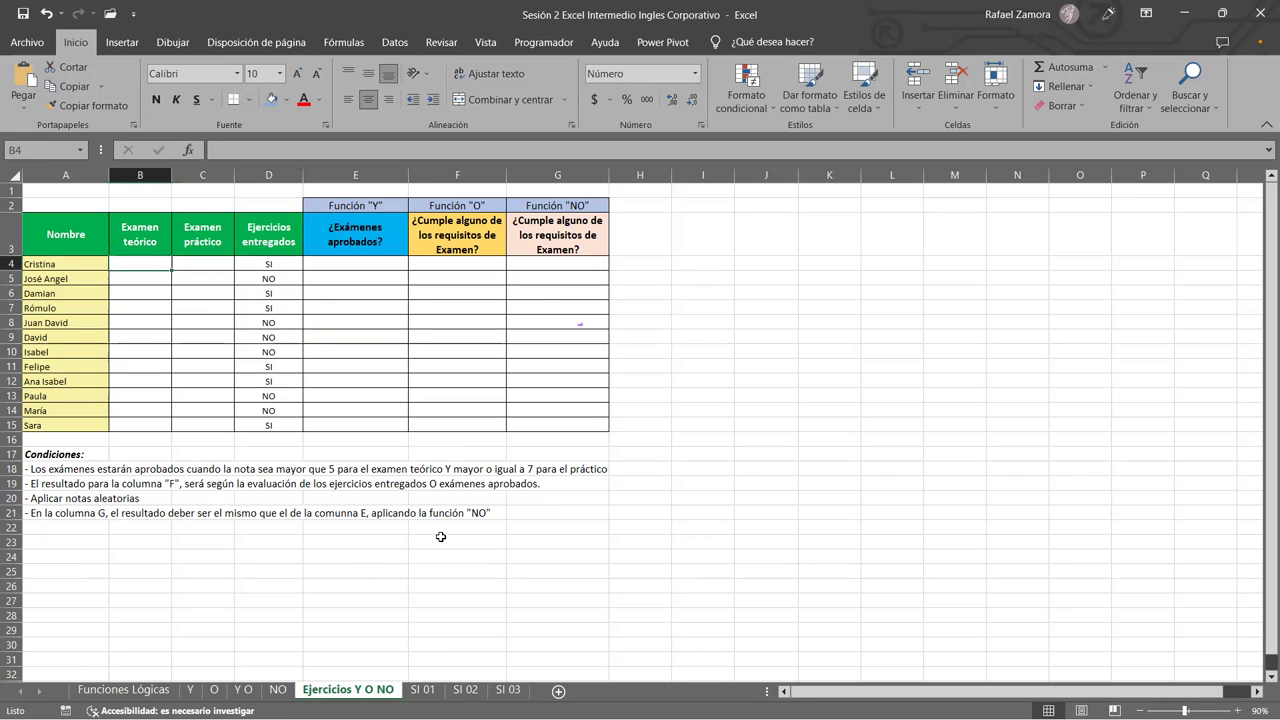
Enter =ALEATORIO.ENTRE(4,10) in B4 and fill it across B4:C15 for both exams.
type("=")
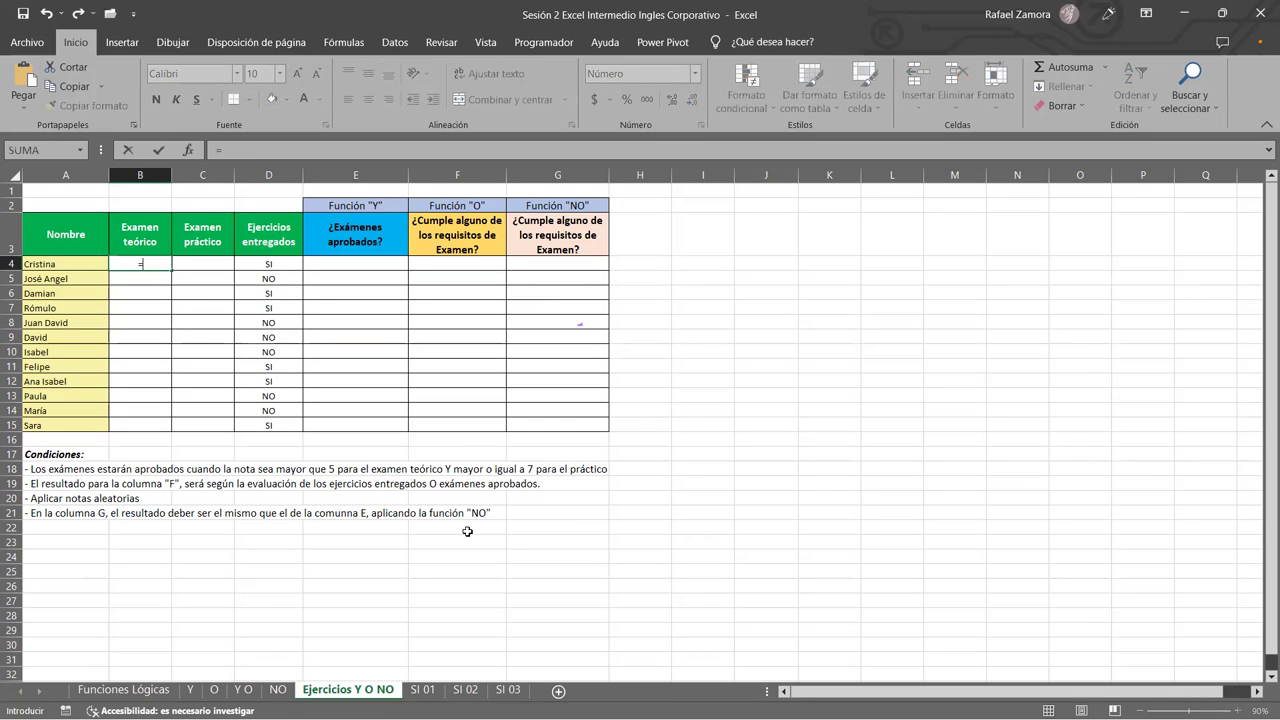
type("ale")
key("Down")
key("Tab")
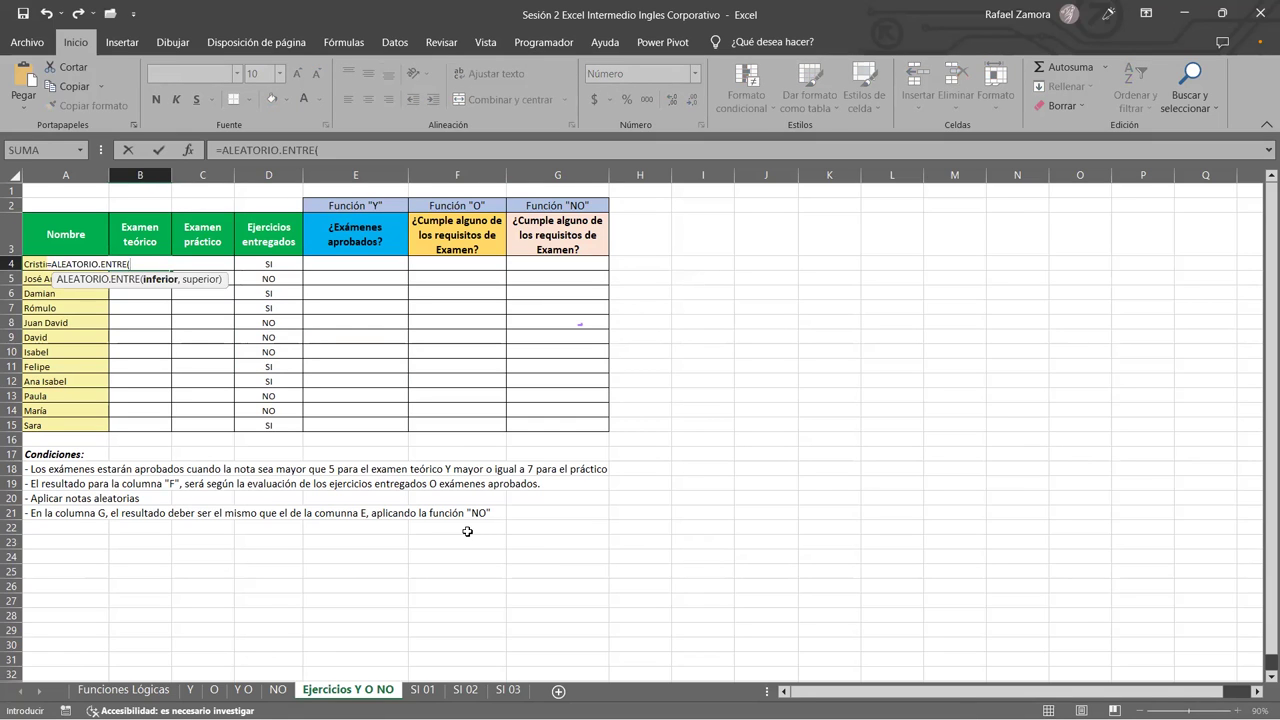
type("4,10")
type(")")
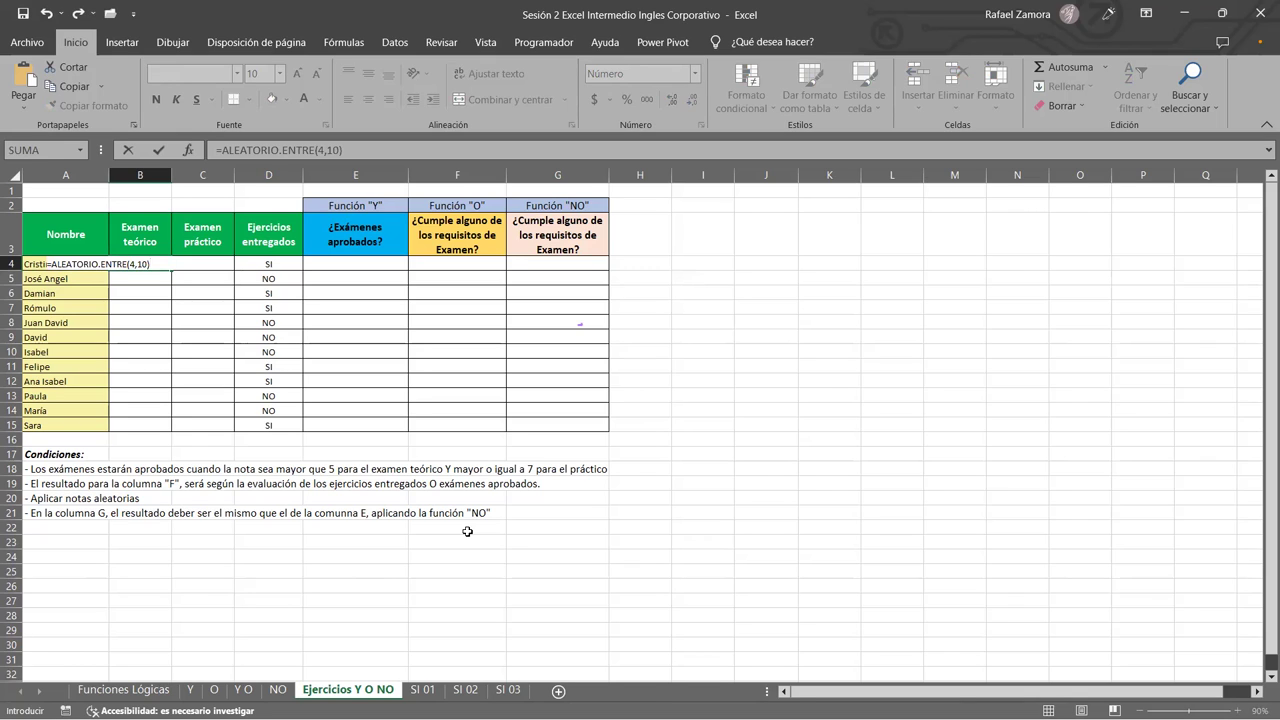
key("Return")
left_click(156, 262)
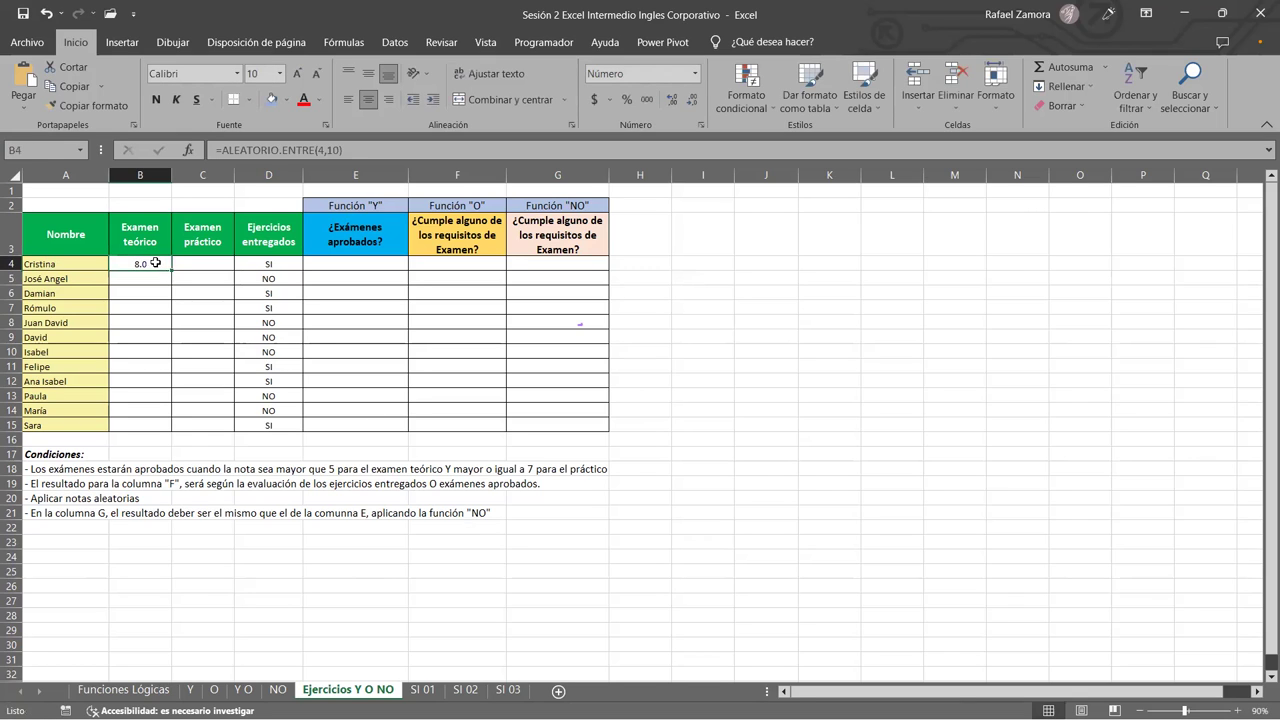
mouse_move(171, 270)
left_mouse_down()
mouse_move(222, 277)
mouse_move(234, 428)
left_mouse_up()
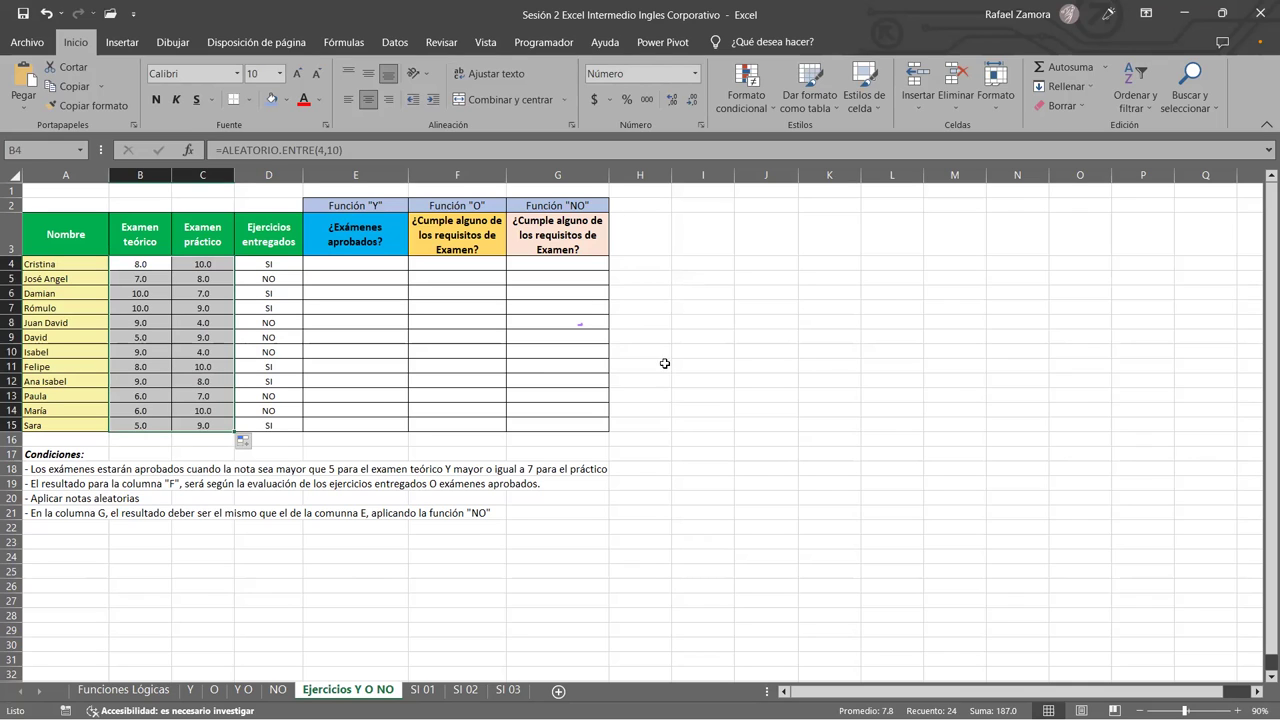
left_click(846, 351)
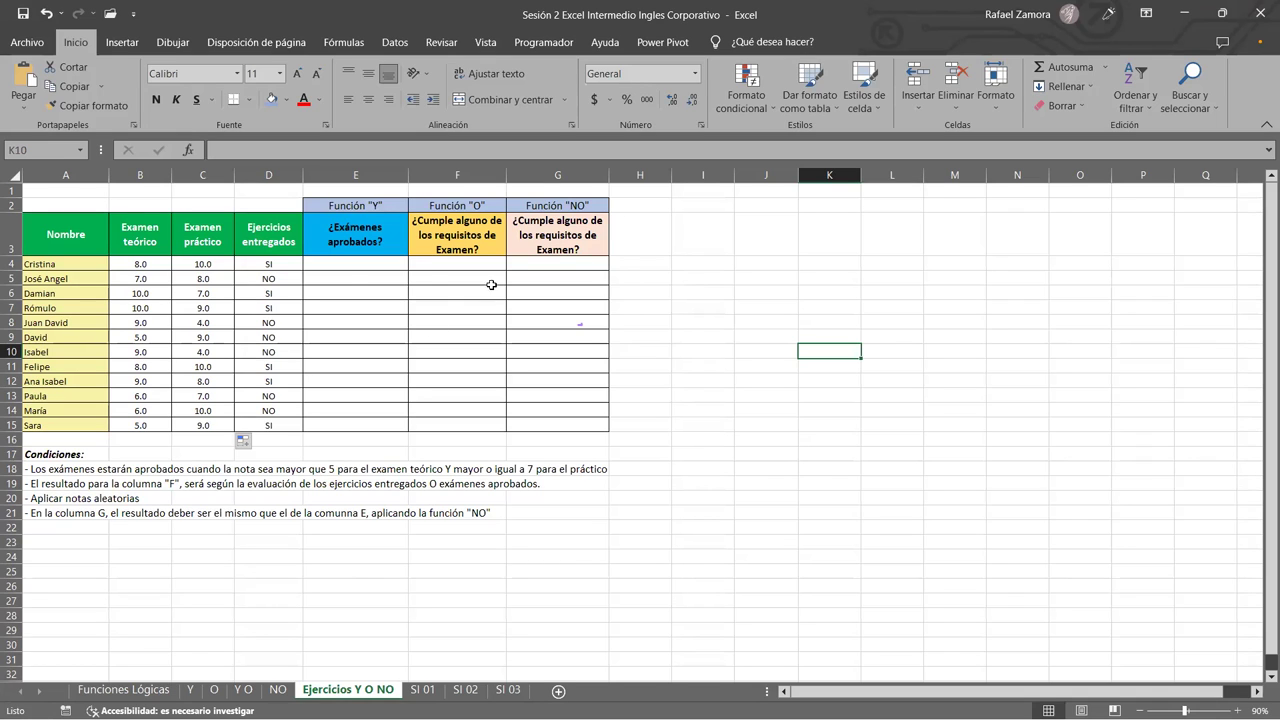
left_click(346, 281)
left_click(354, 263)
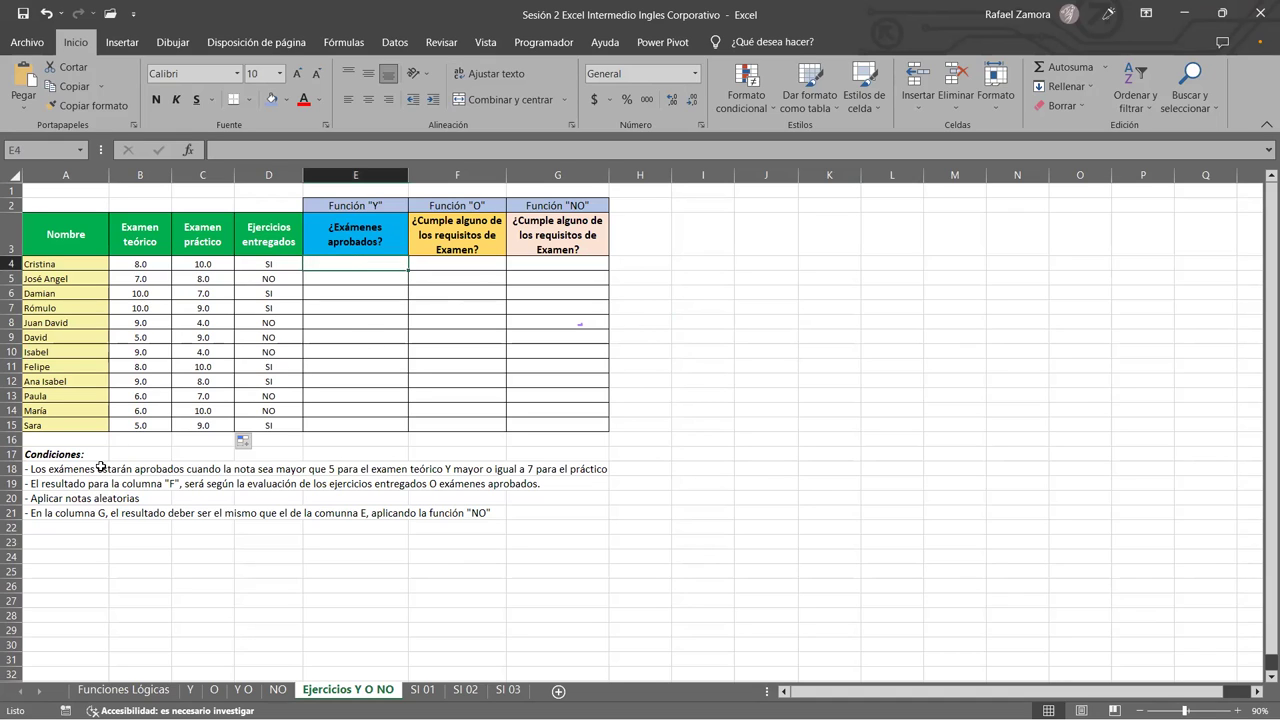
left_click(368, 327)
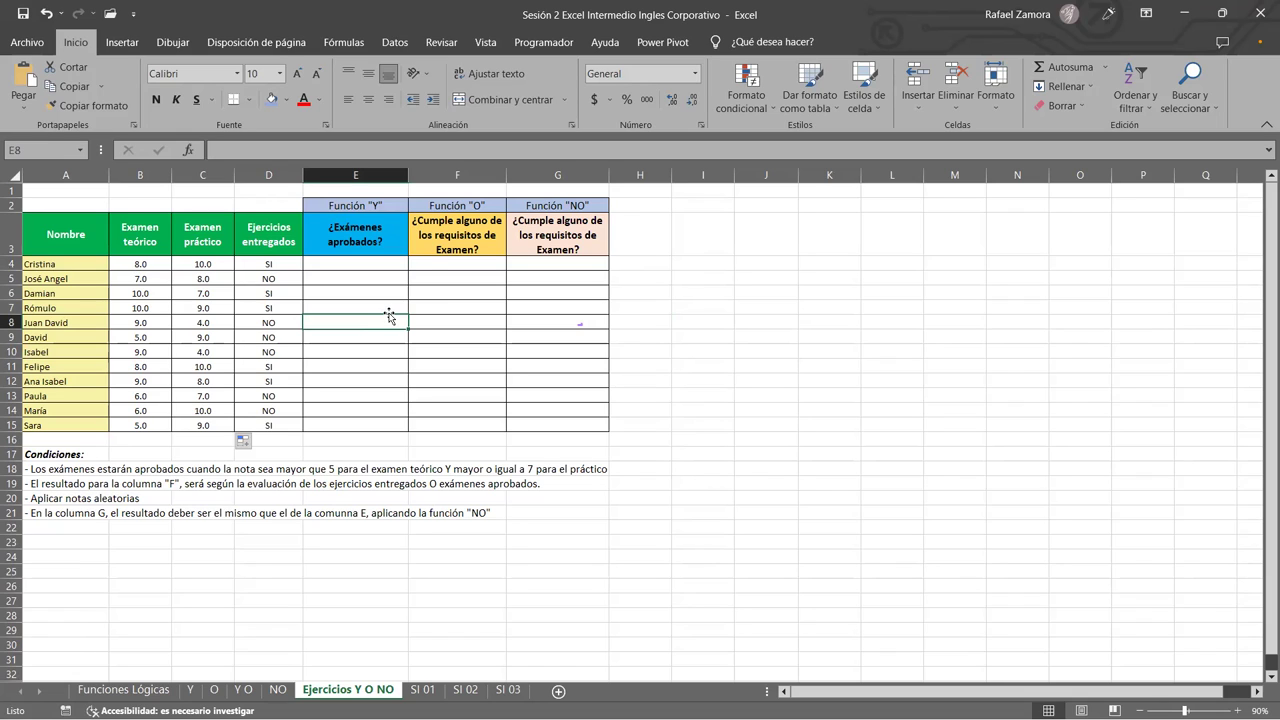
left_click(389, 278)
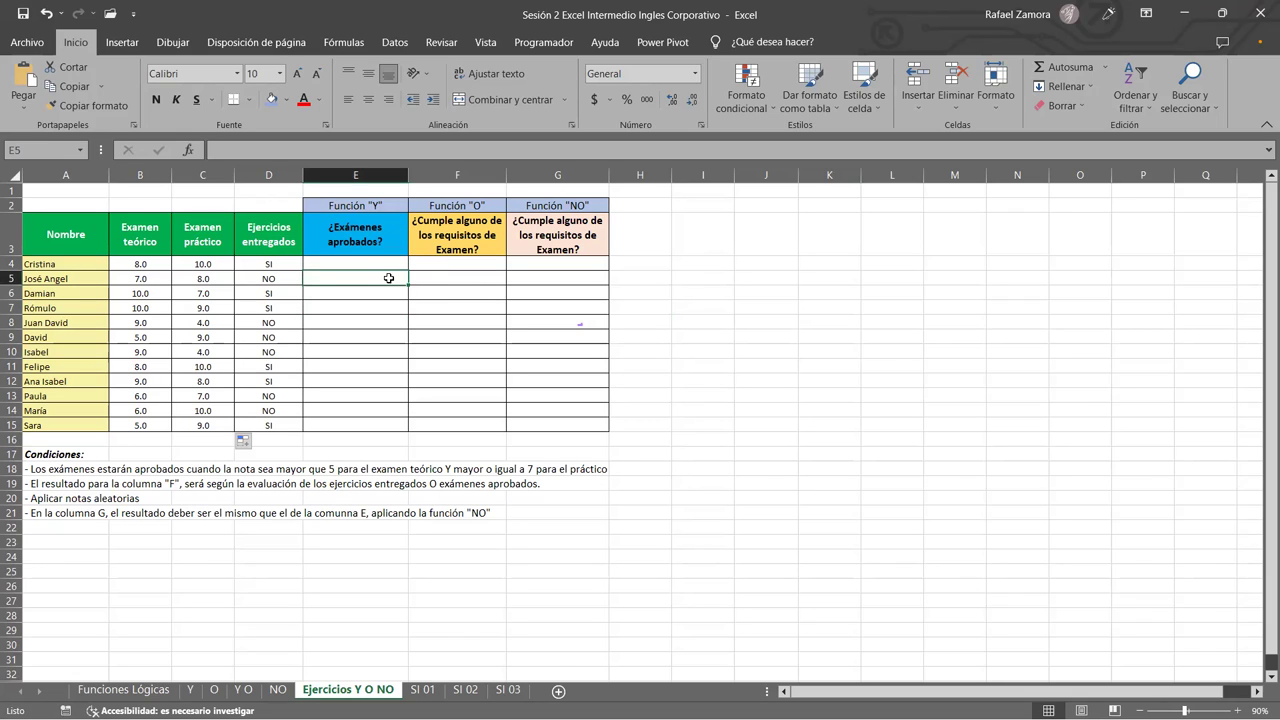
left_click(372, 265)
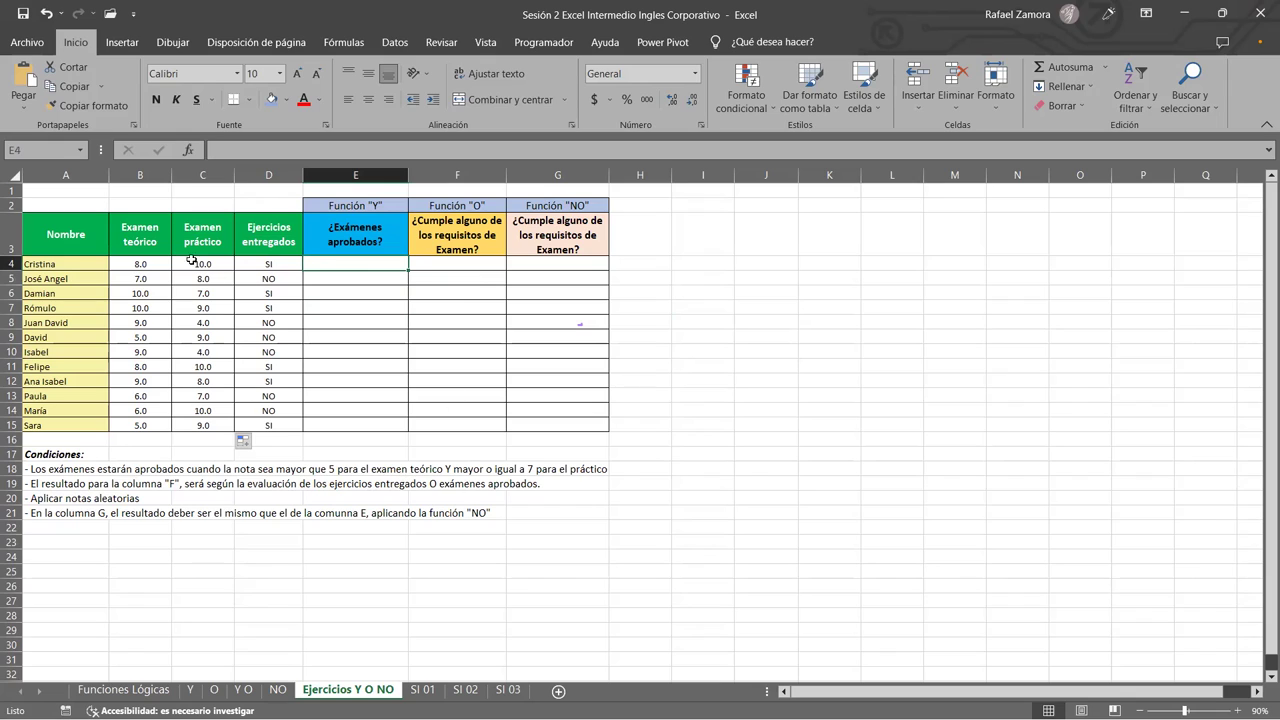
left_click(151, 263)
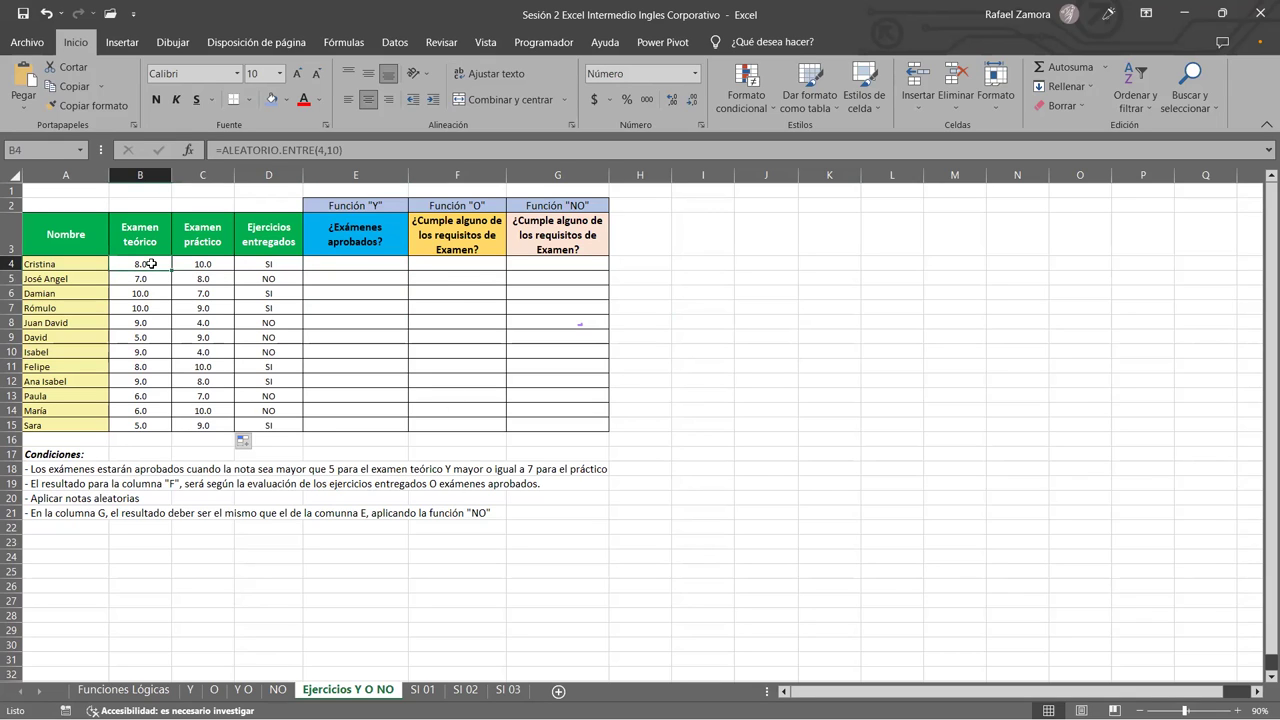
left_click(206, 262)
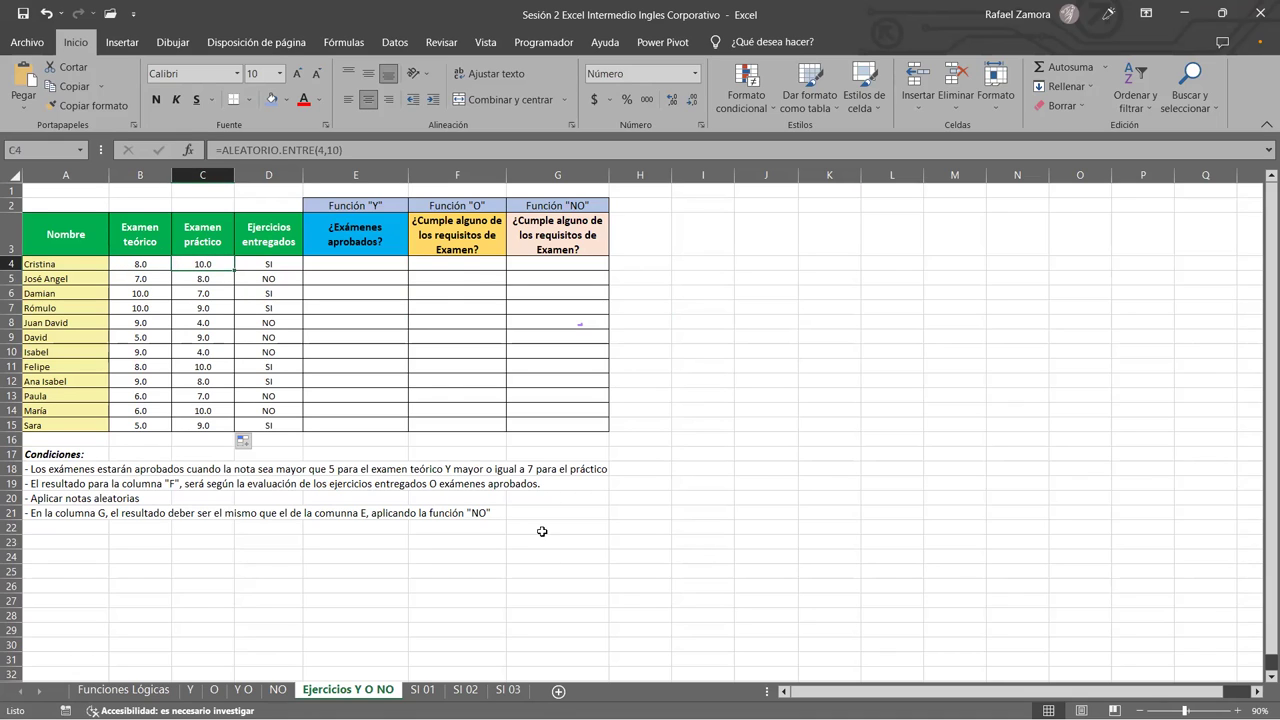
left_click(388, 261)
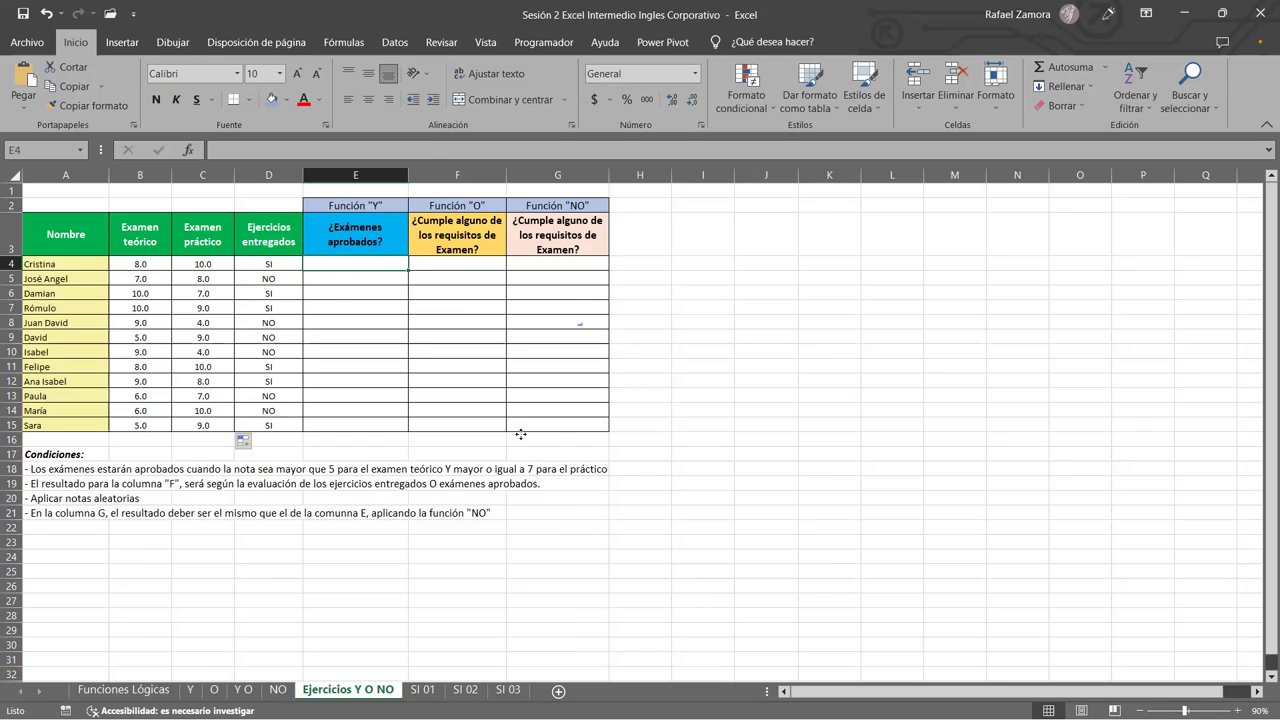
Paste the EN PRACTICA banner onto Ejercicios Y O NO, below the conditions notes.
key("ctrl+Page_Up")
left_click(313, 692)
key("ctrl+v")
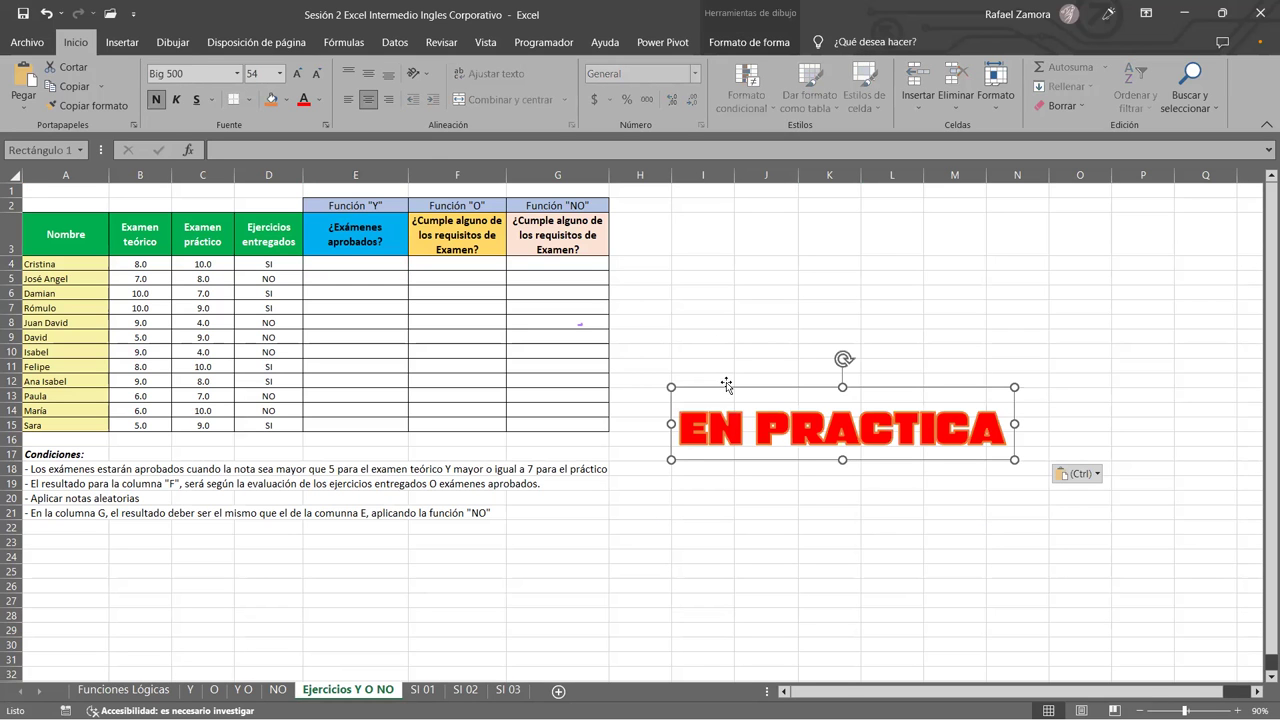
left_click_drag(725, 383, 660, 486)
left_click(823, 307)
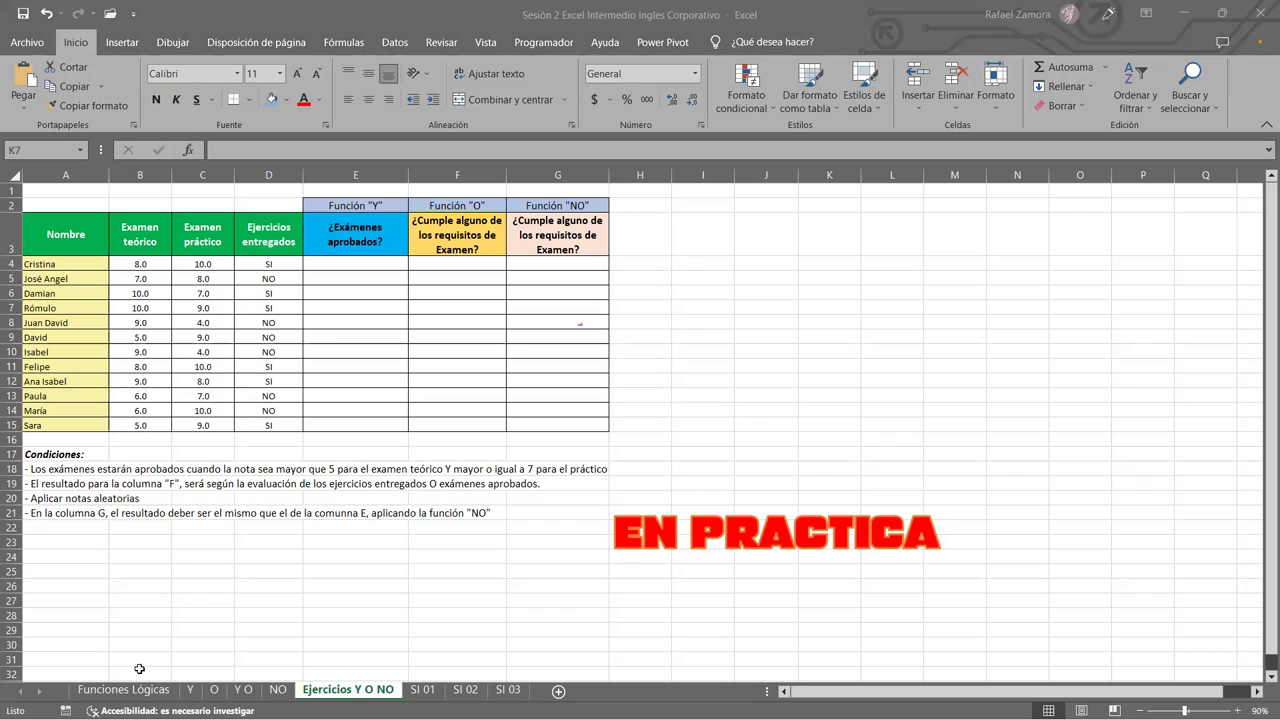
left_click(360, 204)
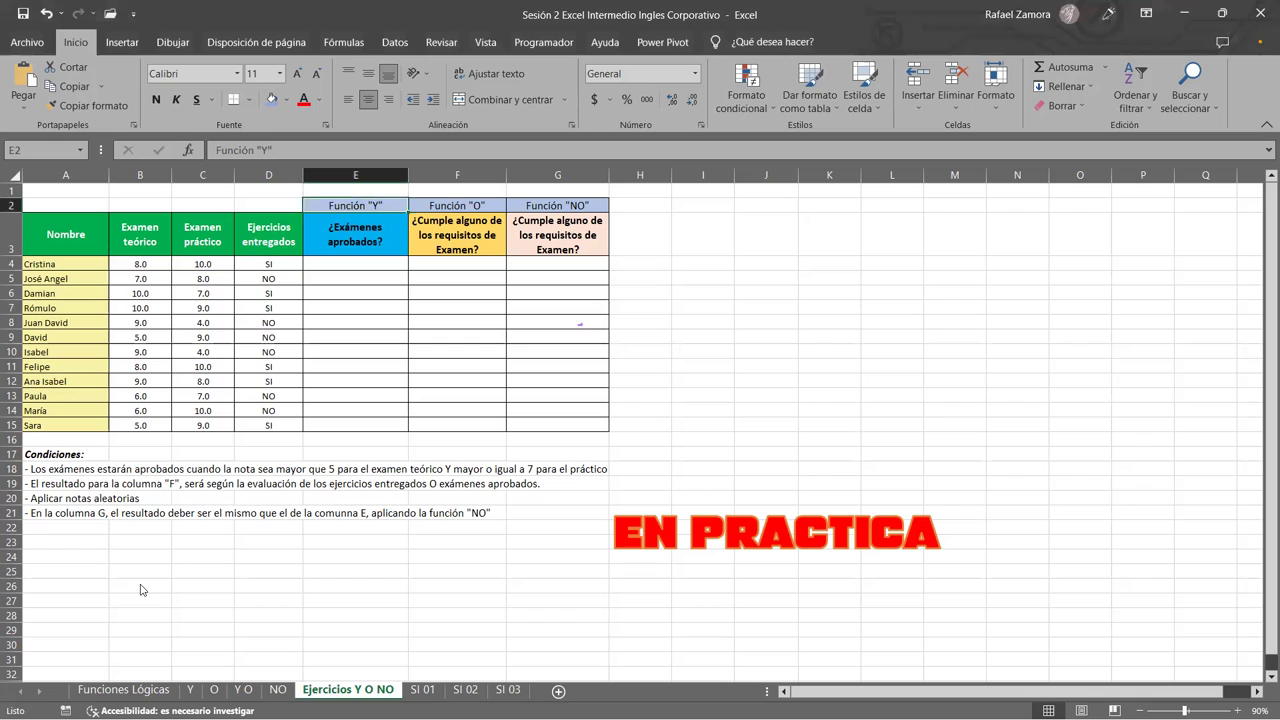
left_click(411, 275)
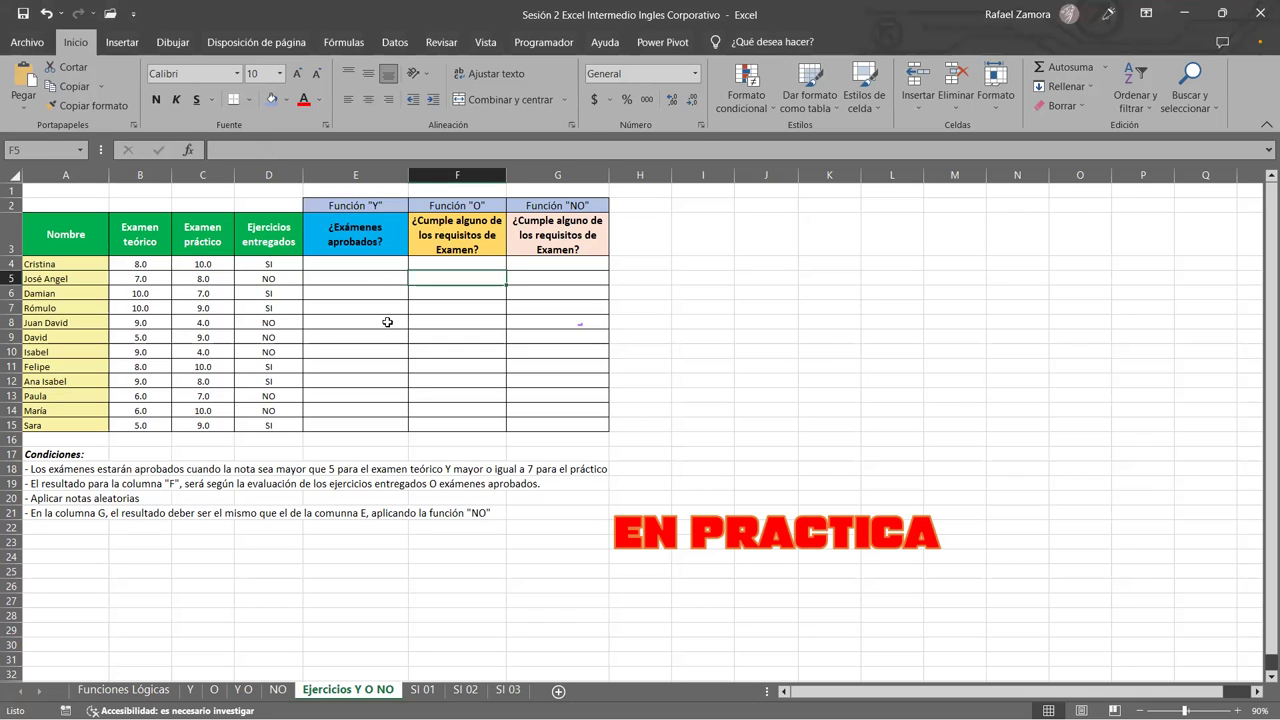
left_click(364, 263)
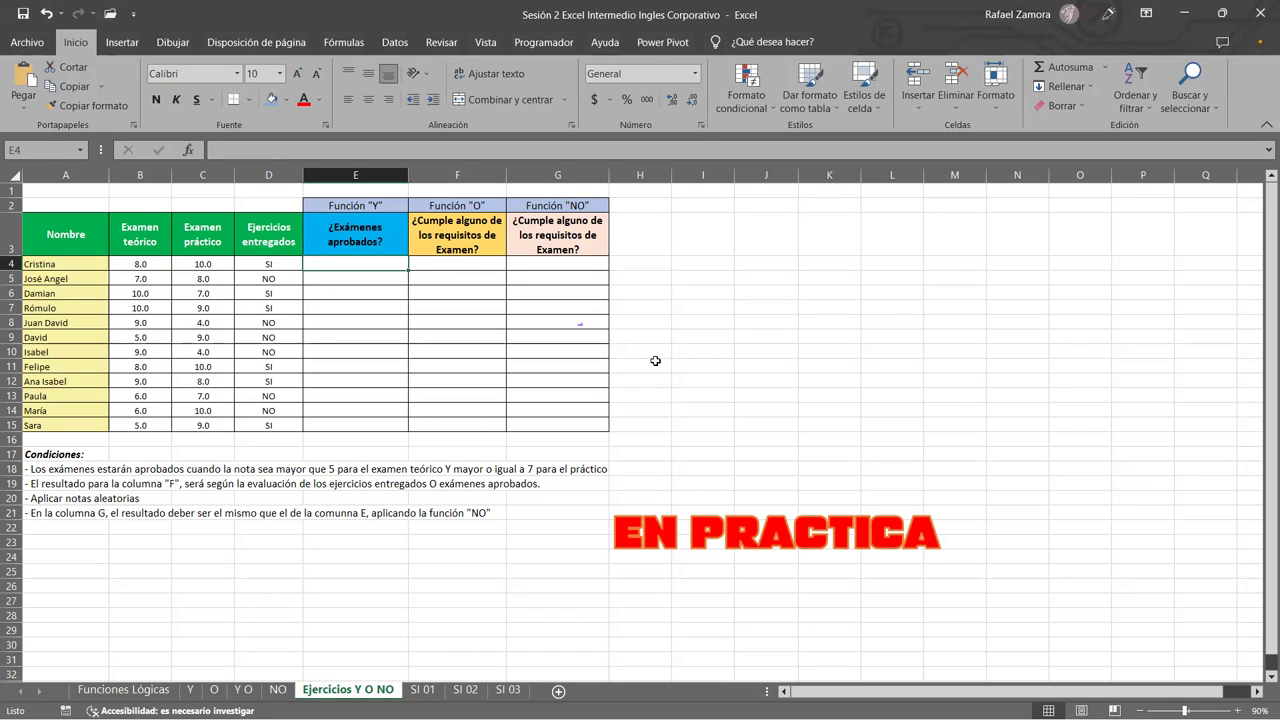
left_click(720, 335)
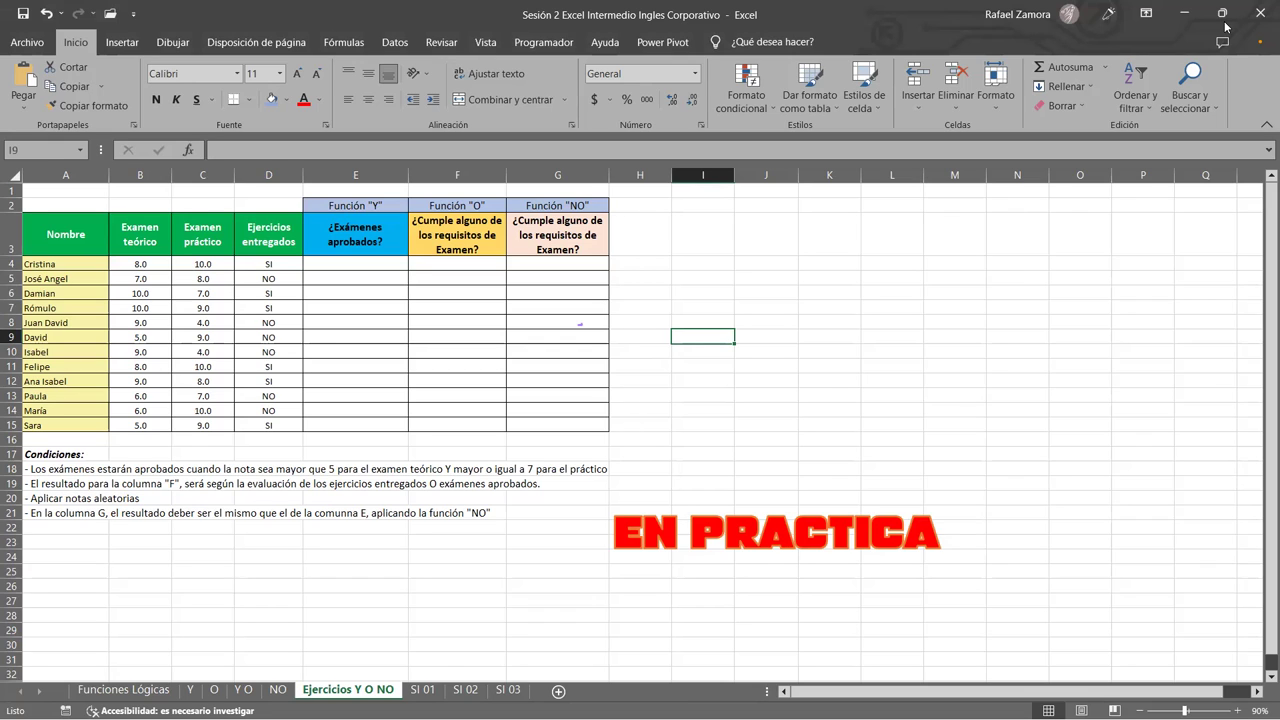
left_click(366, 265)
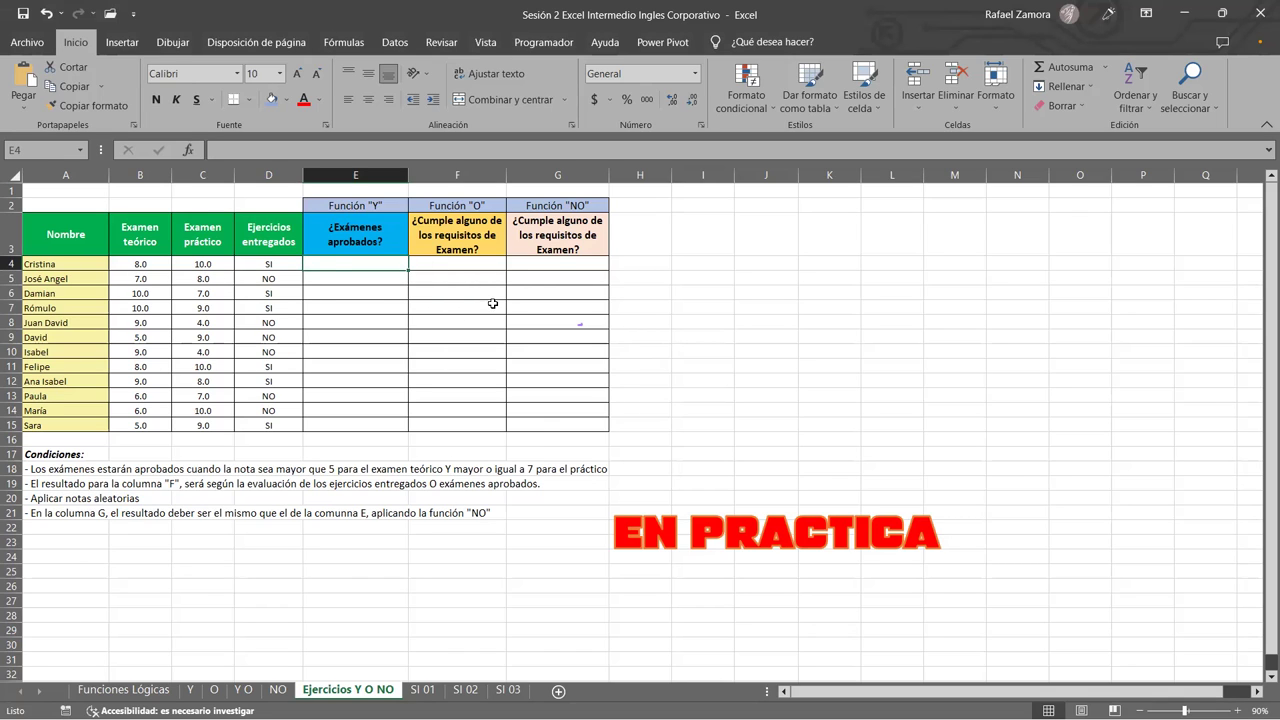
Enter =Y(B4>5,C4>=7) in E4 to test both exam score conditions.
type(")")
key("BackSpace")
type("=")
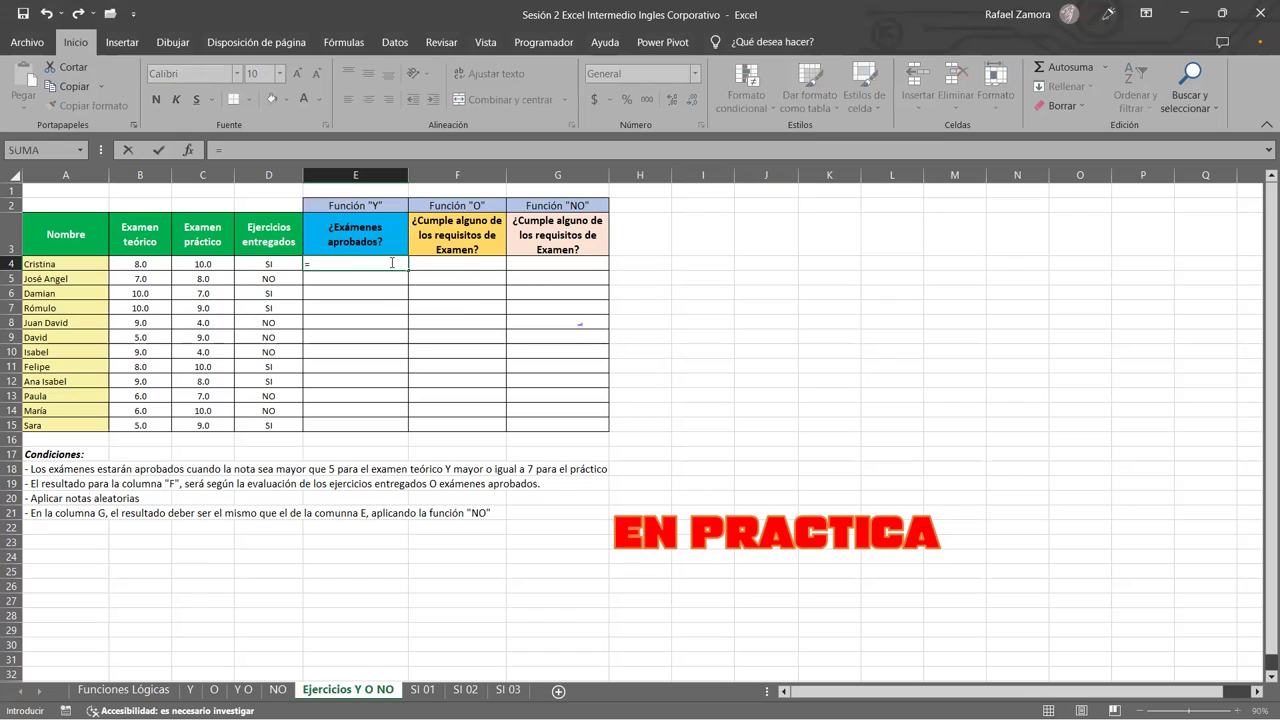
type("Y(")
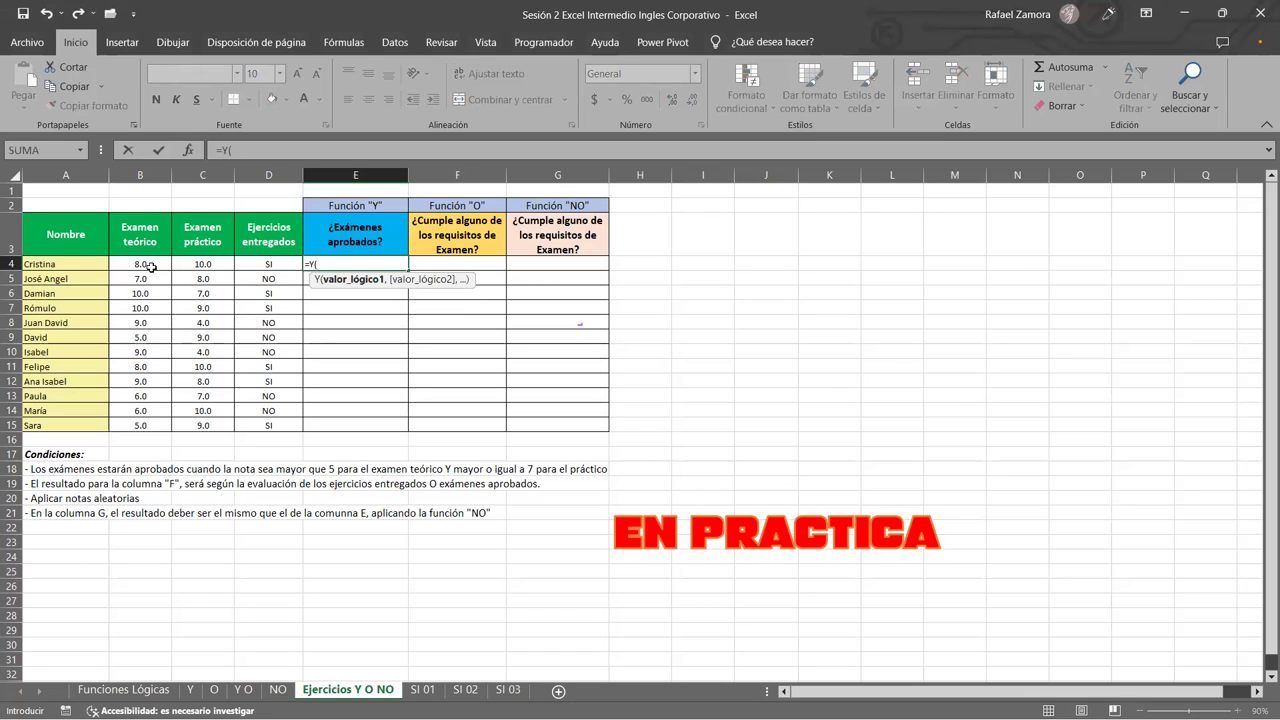
left_click(150, 264)
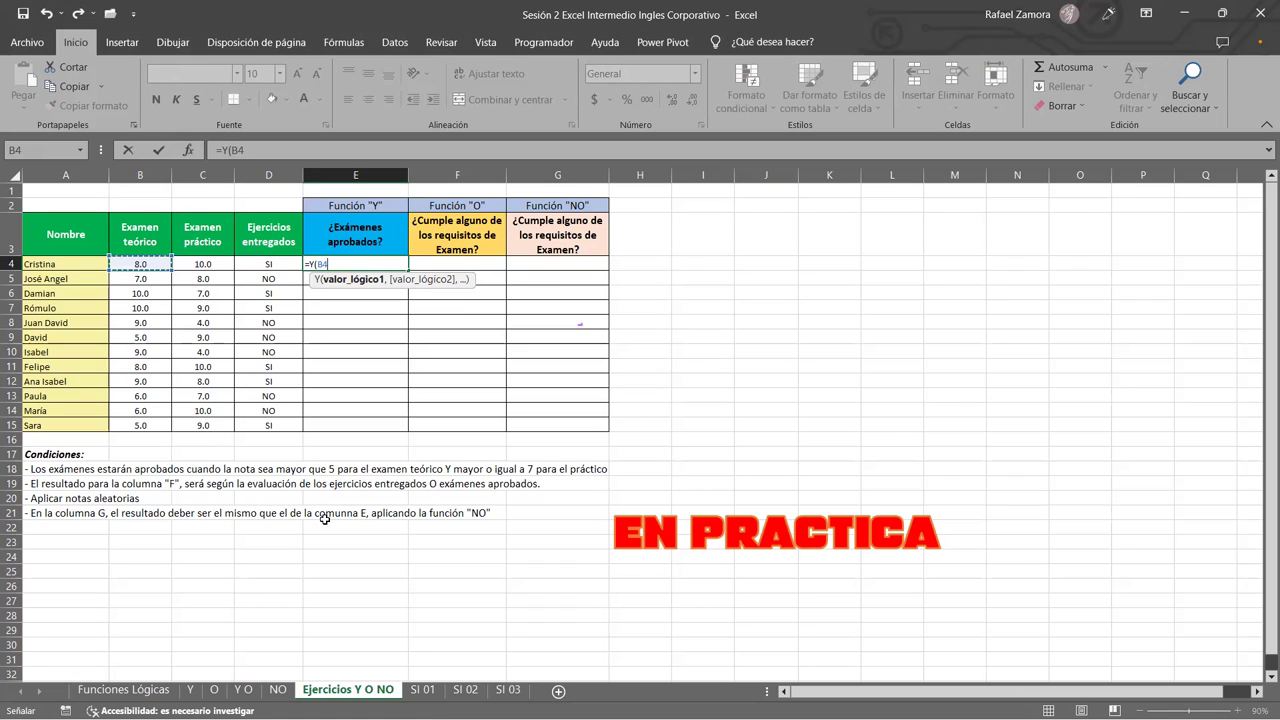
type(">5")
type(",")
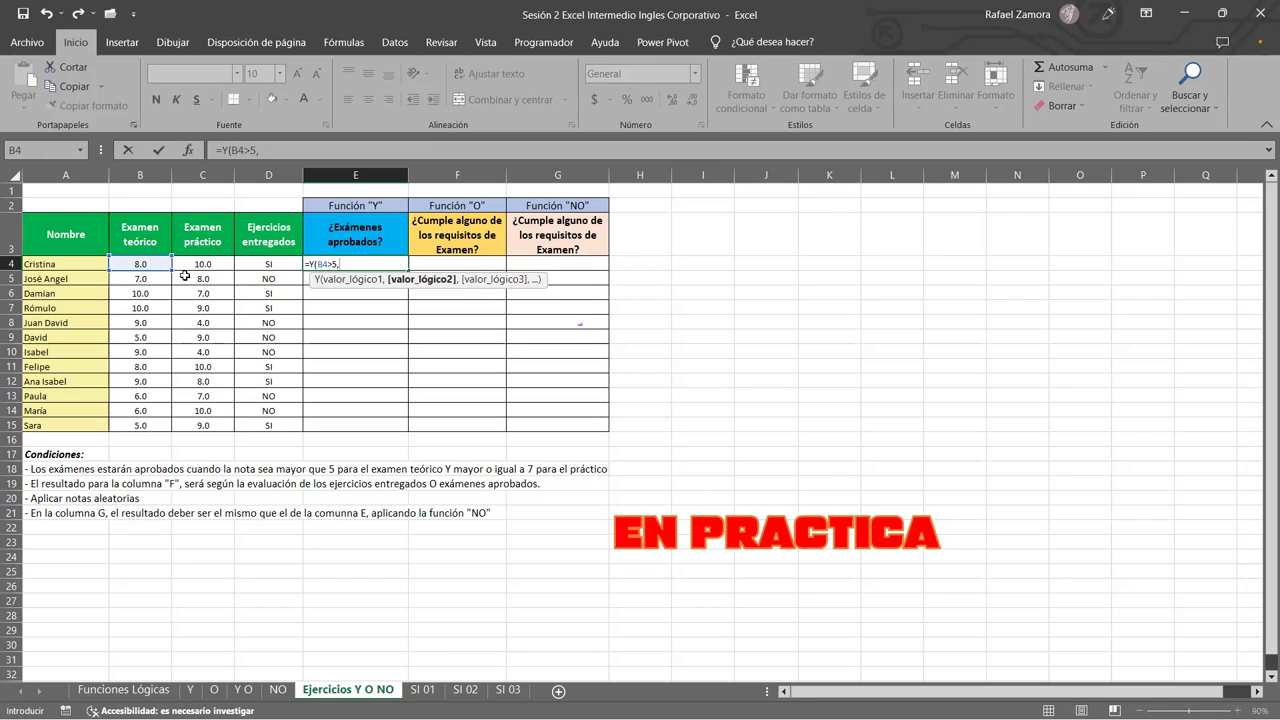
left_click(190, 268)
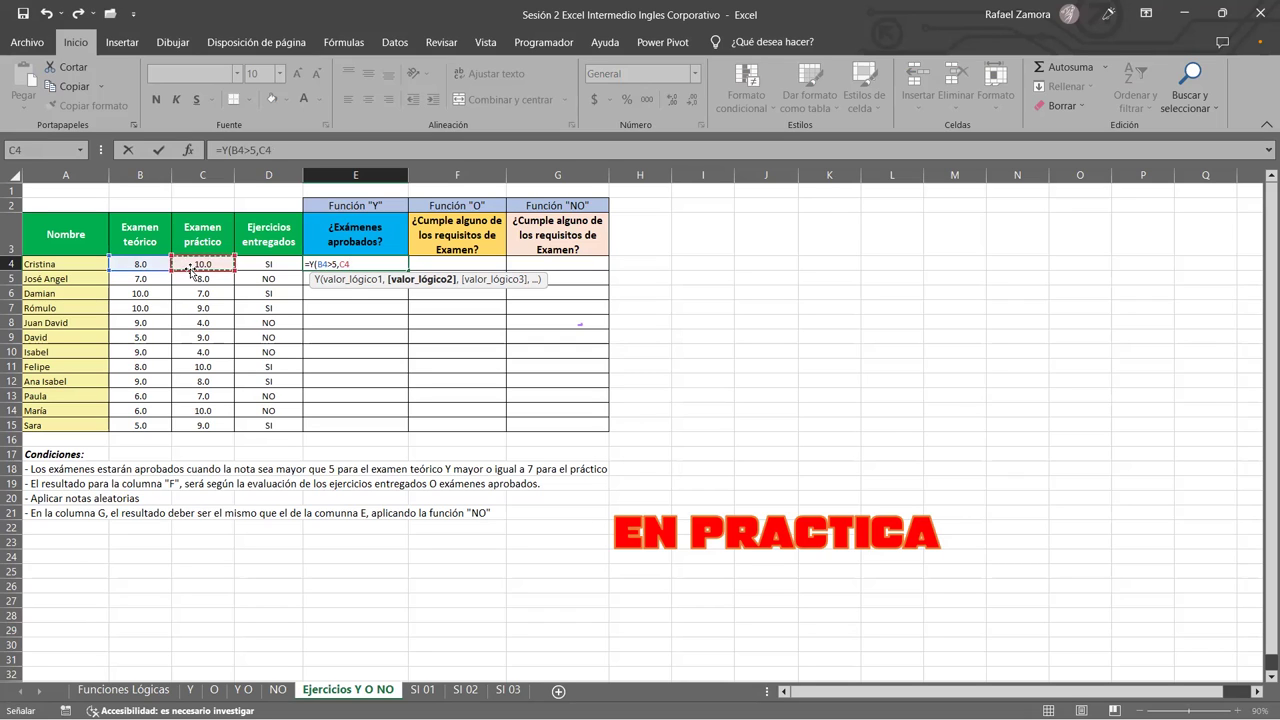
type("7")
key("Return")
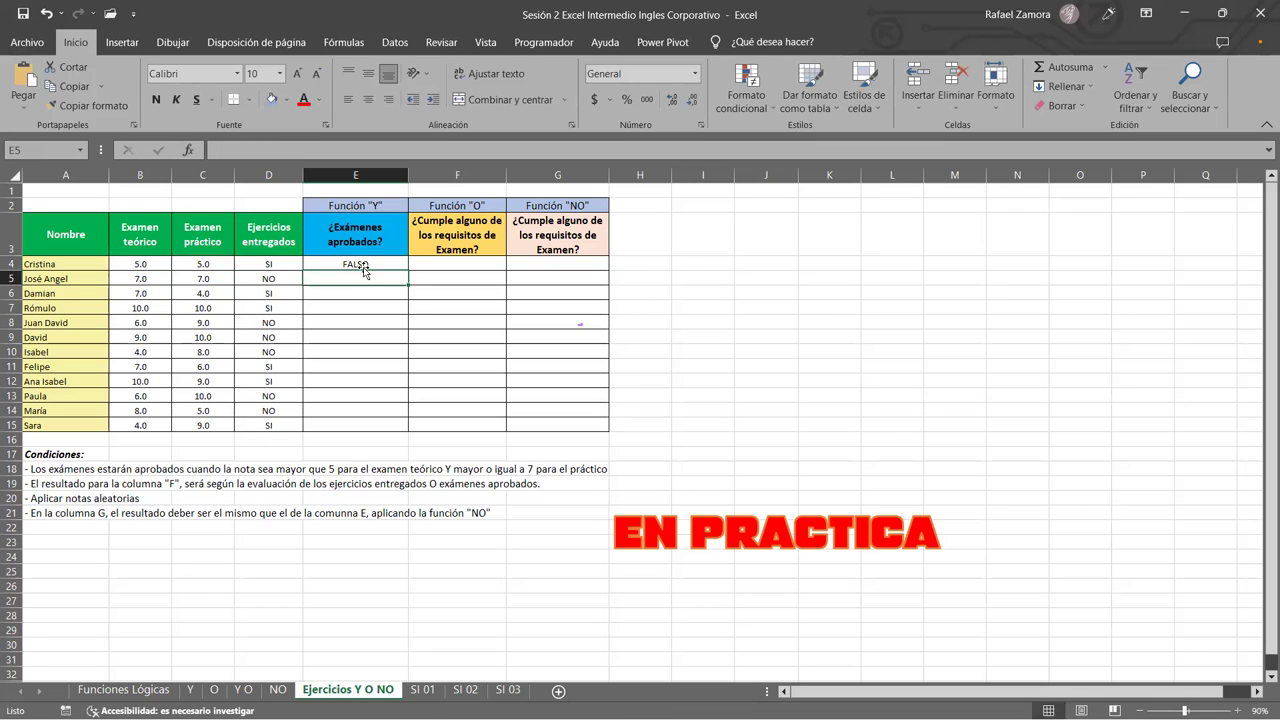
Fill the E4 Y formula down to E15 for all twelve students.
left_click(363, 265)
left_click_drag(408, 271, 410, 434)
left_click(440, 338)
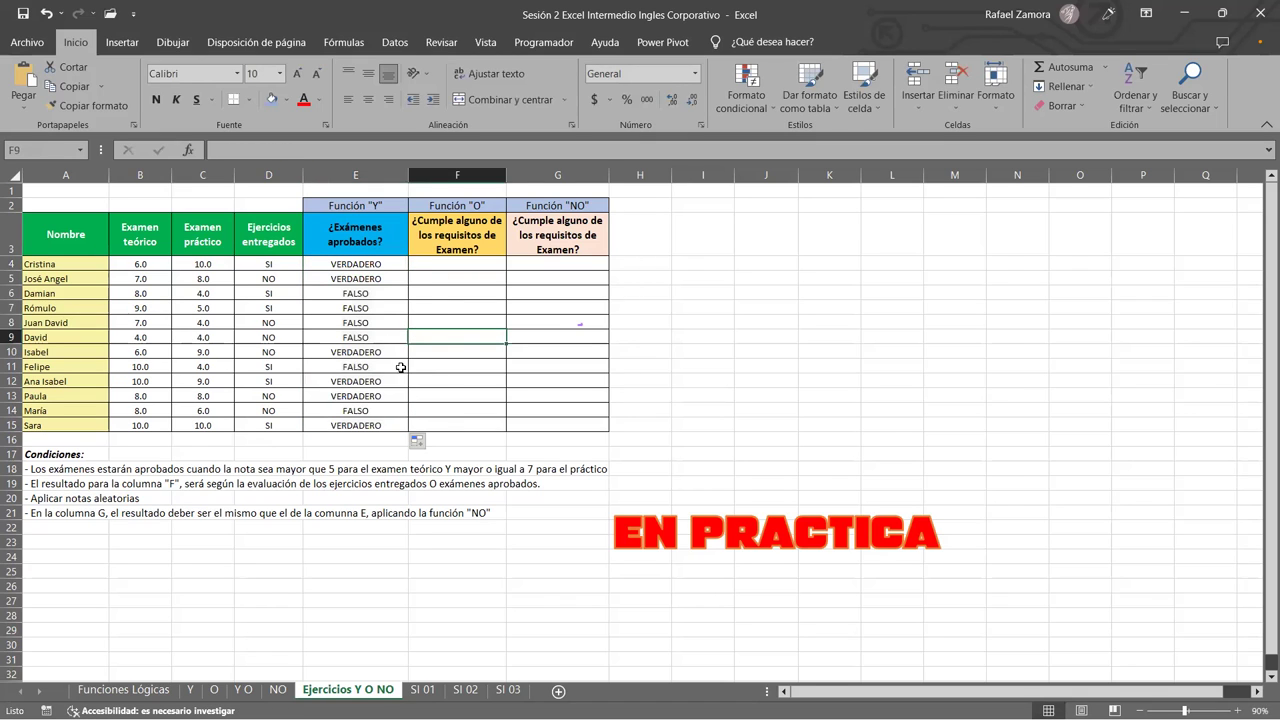
Recalculate the random scores with F9 and check the ALEATORIO.ENTRE formula in B4.
left_click(565, 326)
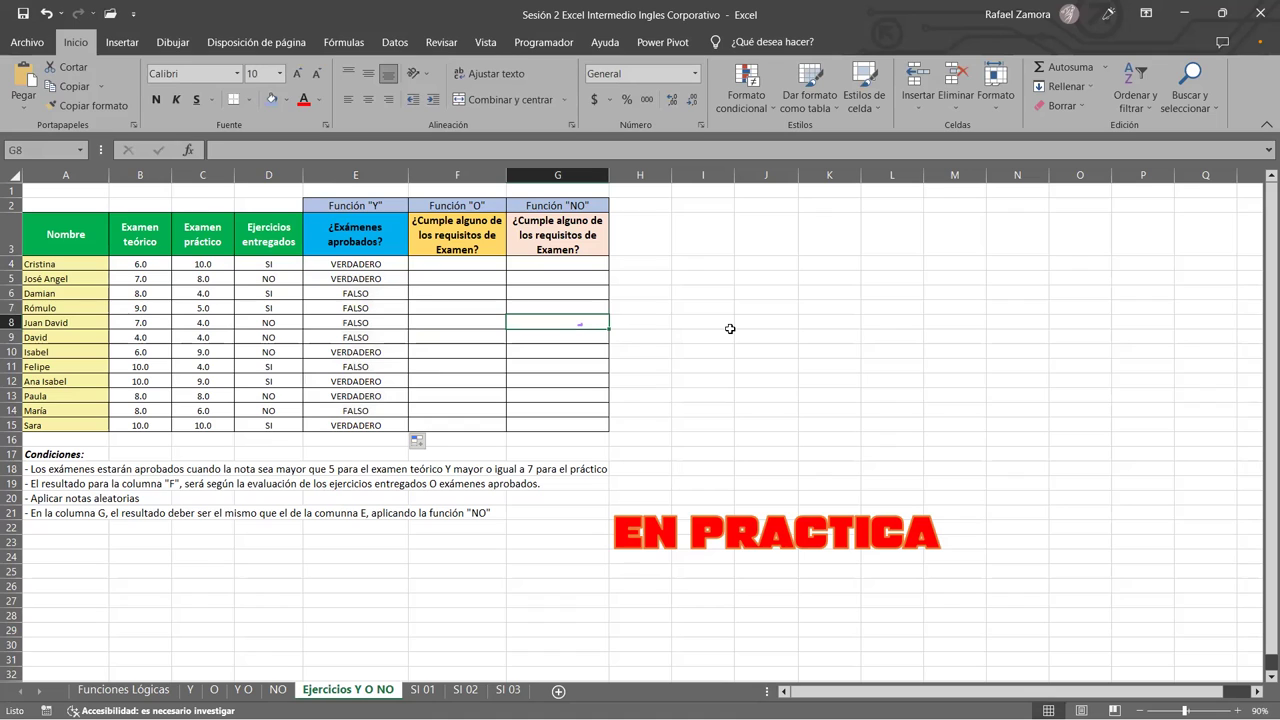
key("F9")
key("F9")
key("F9")
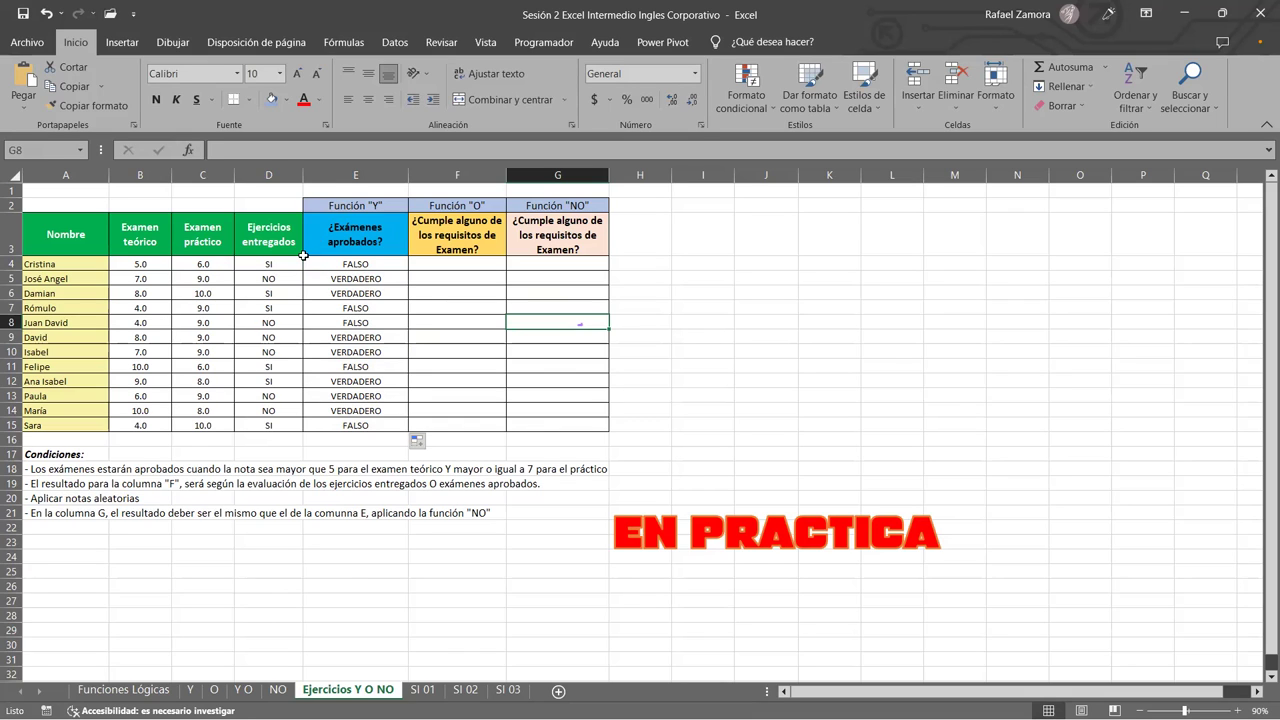
left_click(146, 266)
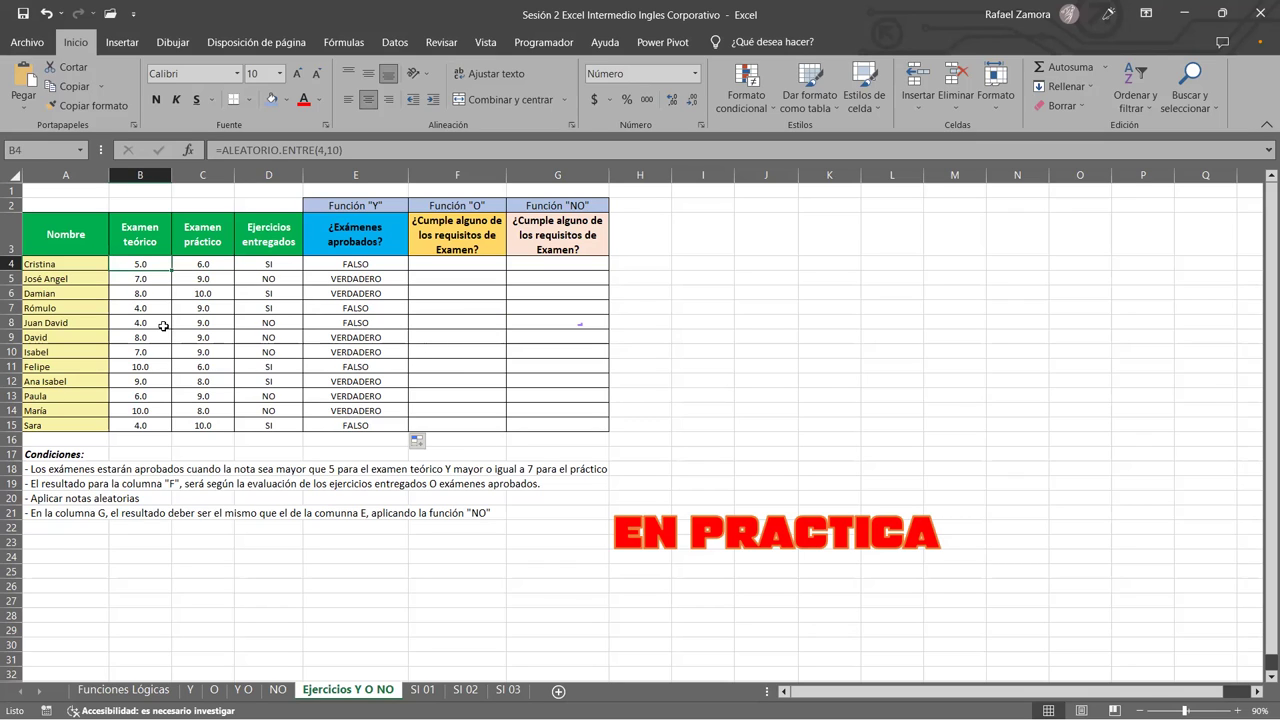
Check row 9's score in B9 and its =Y(B9>5,C9>=7) result returning VERDADERO.
left_click(358, 336)
left_click(79, 339)
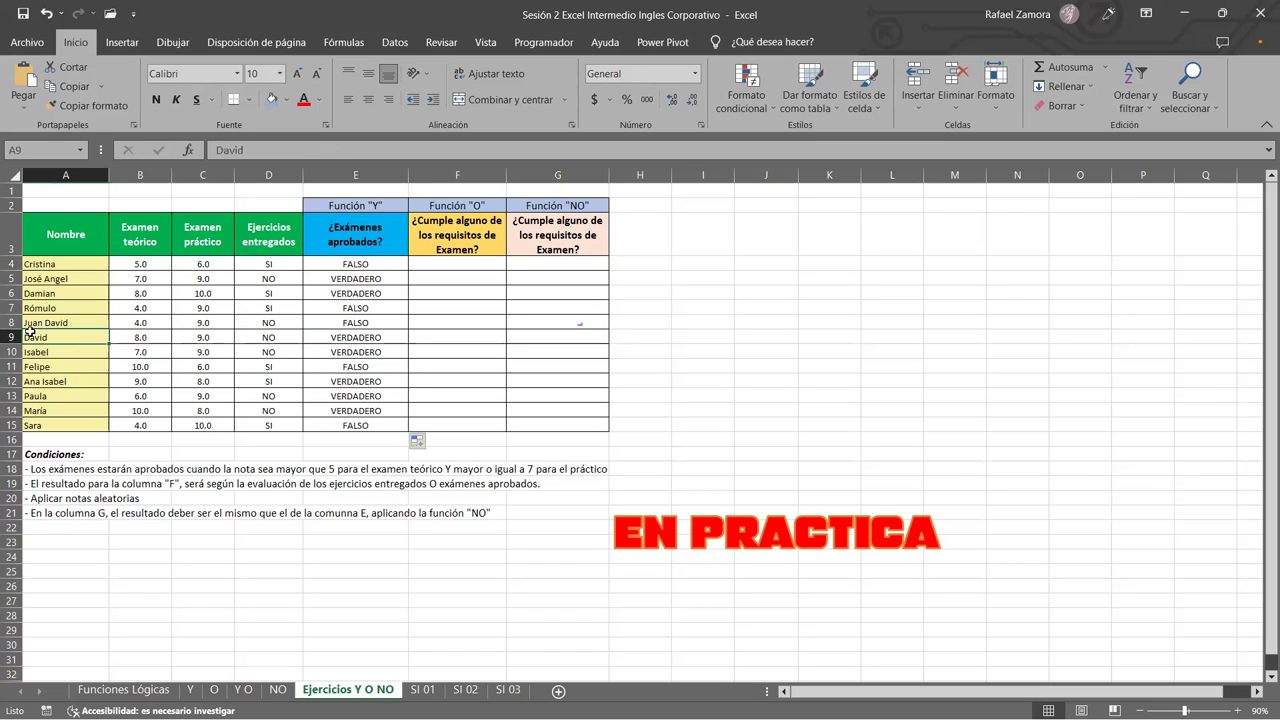
left_click(149, 335)
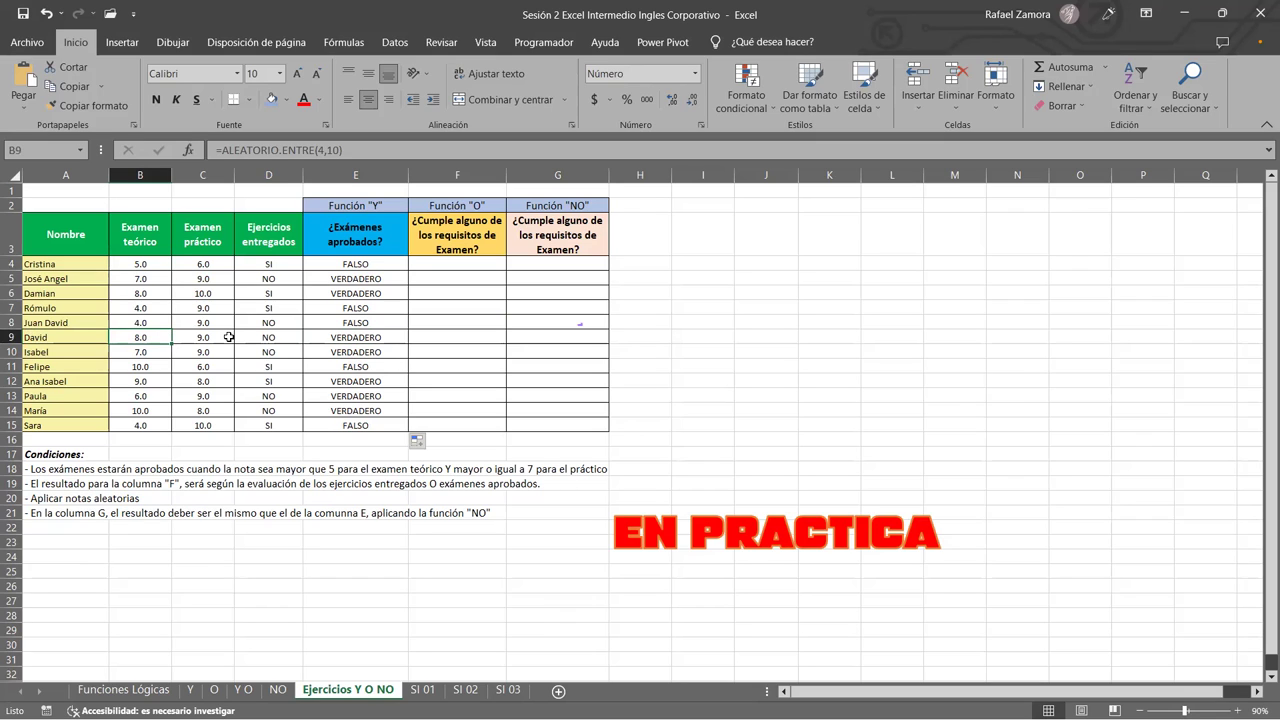
left_click(222, 339)
left_click(376, 341)
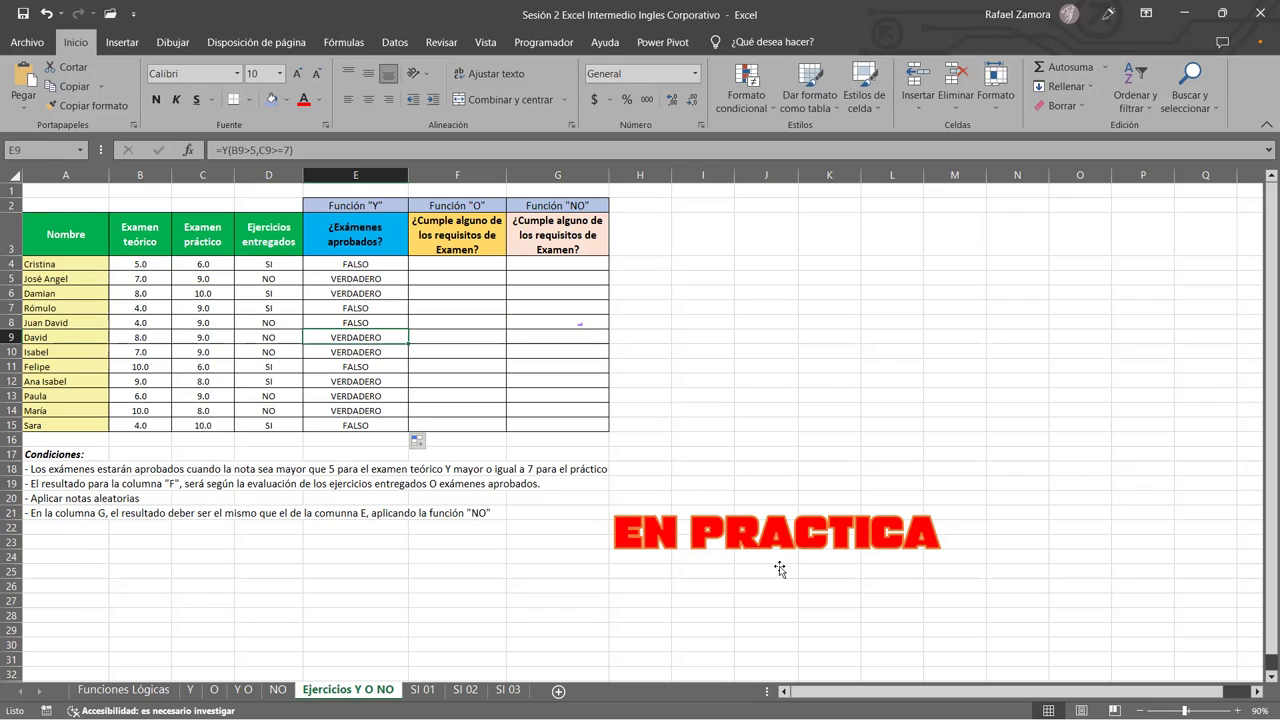
left_click(372, 263)
double_click(372, 263)
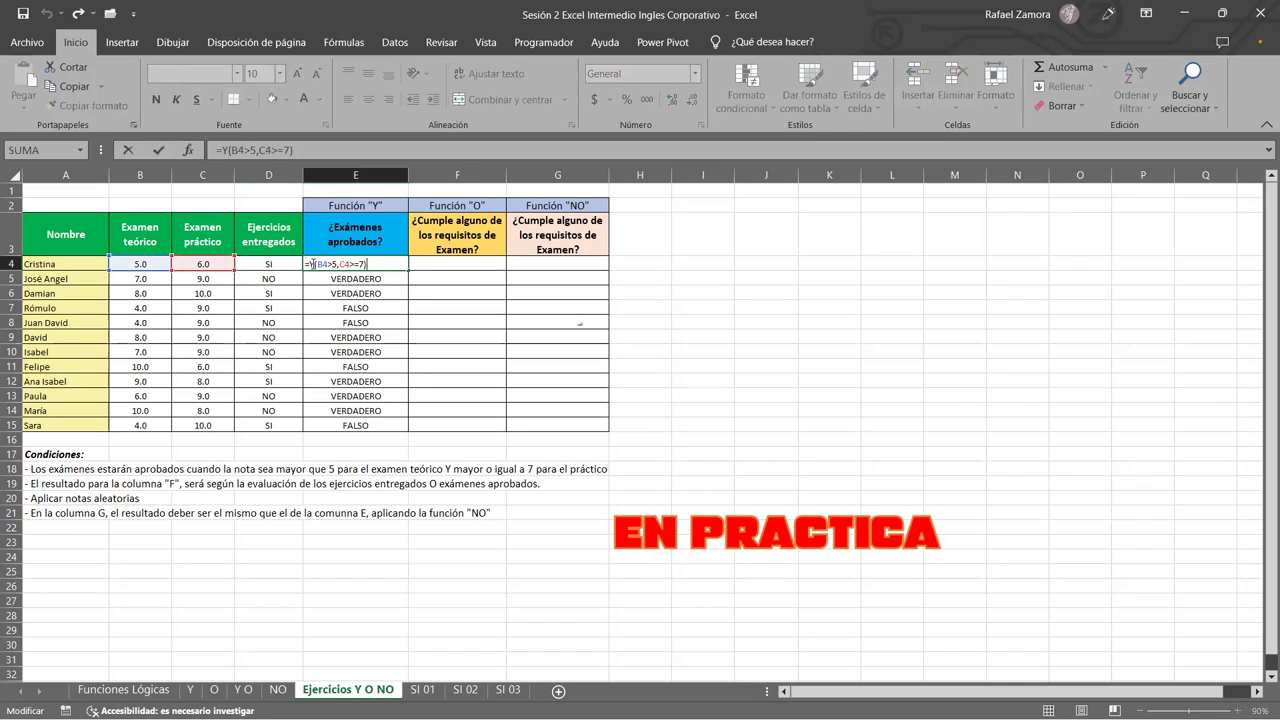
left_click_drag(312, 263, 400, 264)
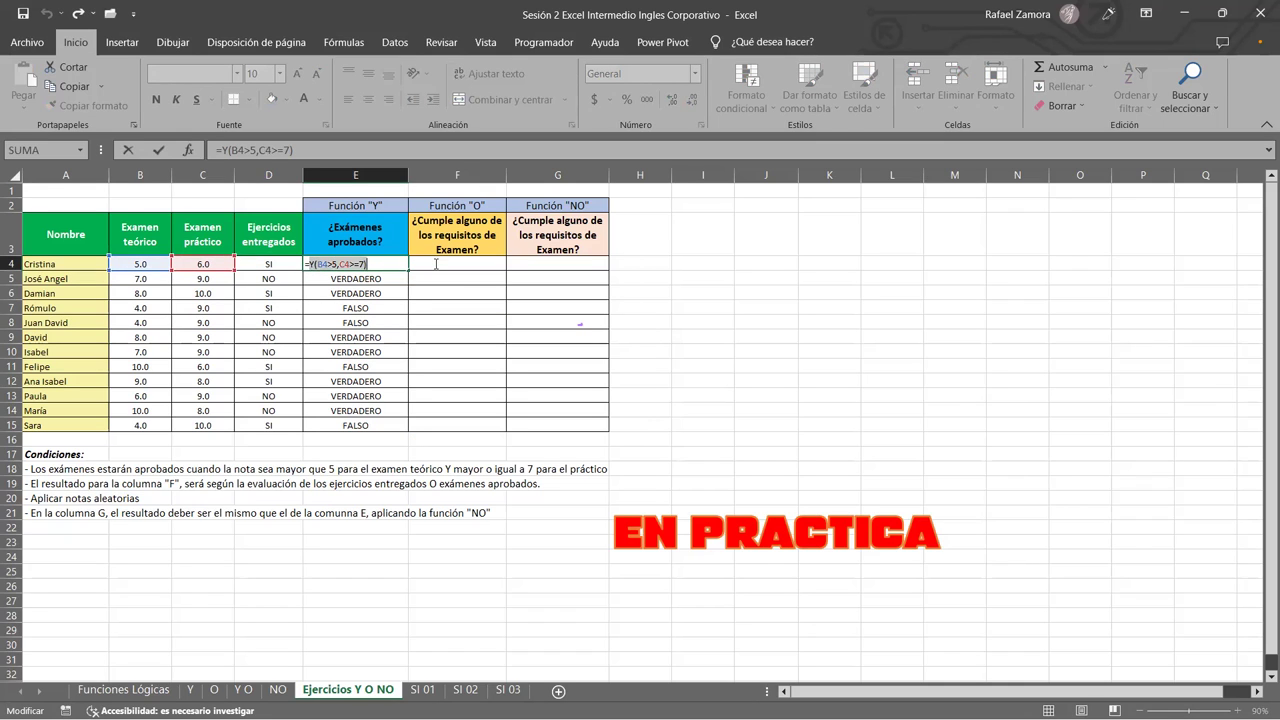
left_click(384, 262)
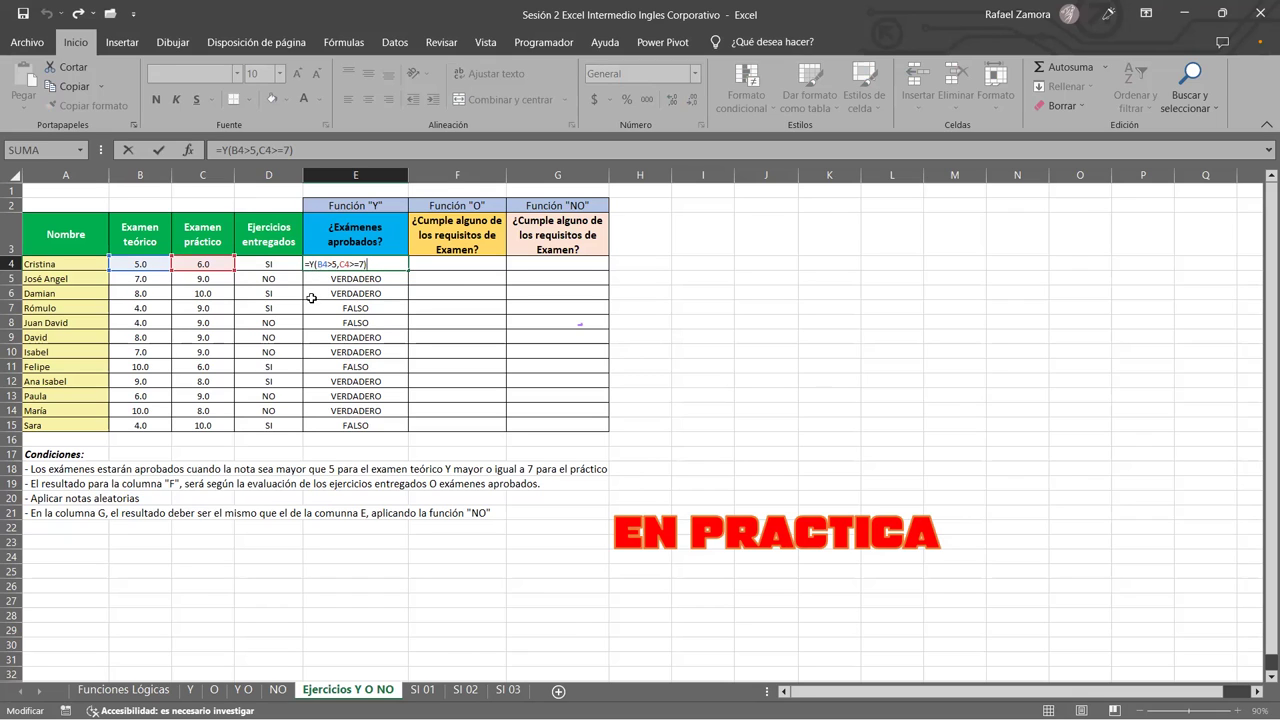
double_click(321, 264)
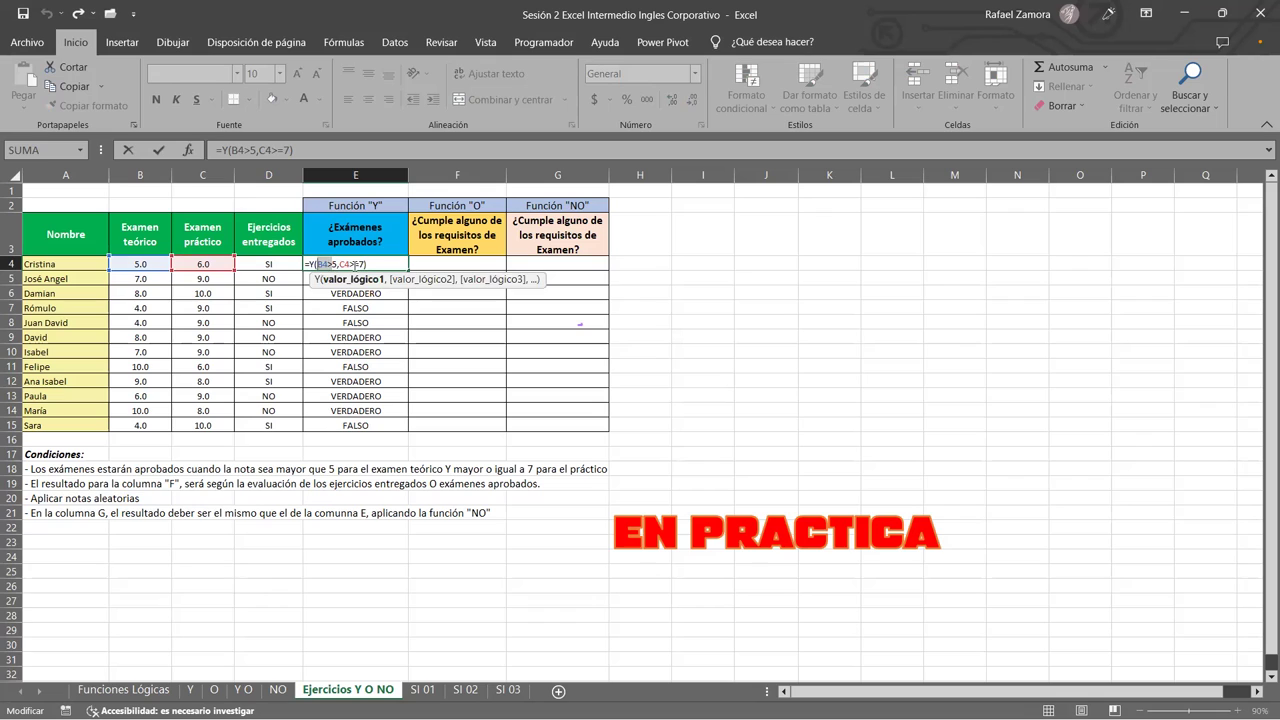
left_click_drag(343, 264, 387, 269)
key("End")
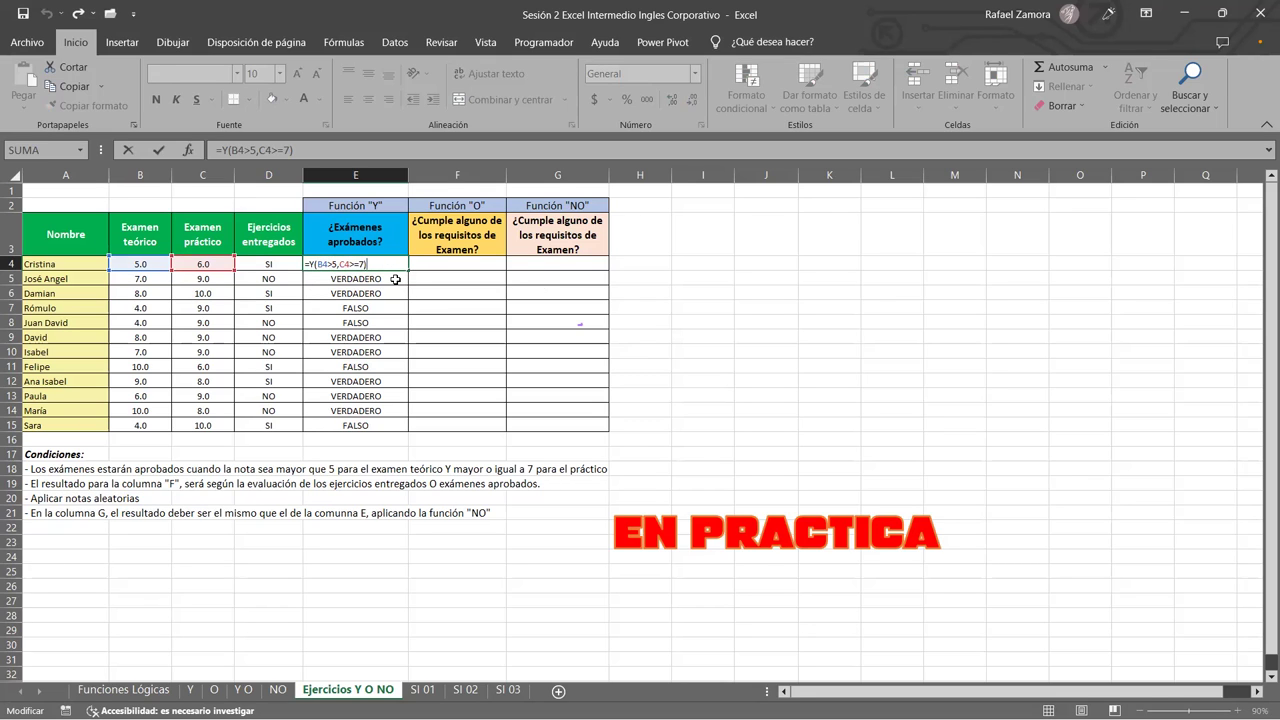
key("ctrl+Return")
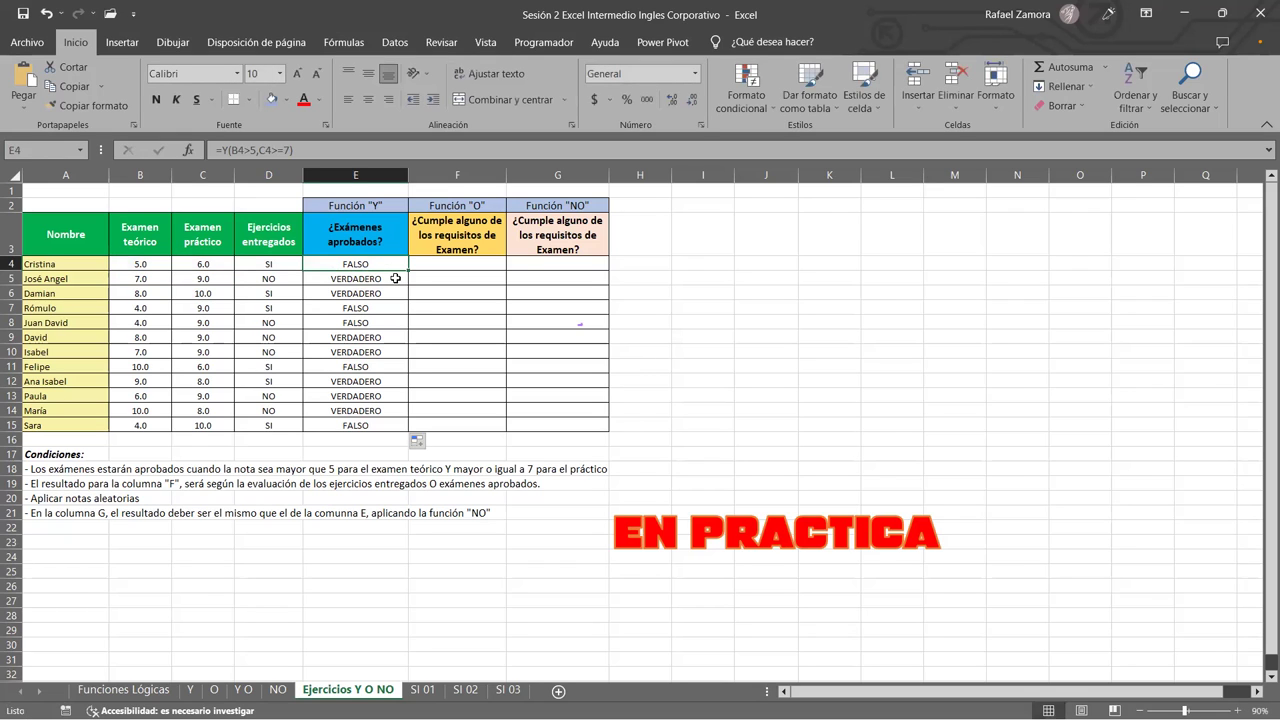
left_click(496, 322)
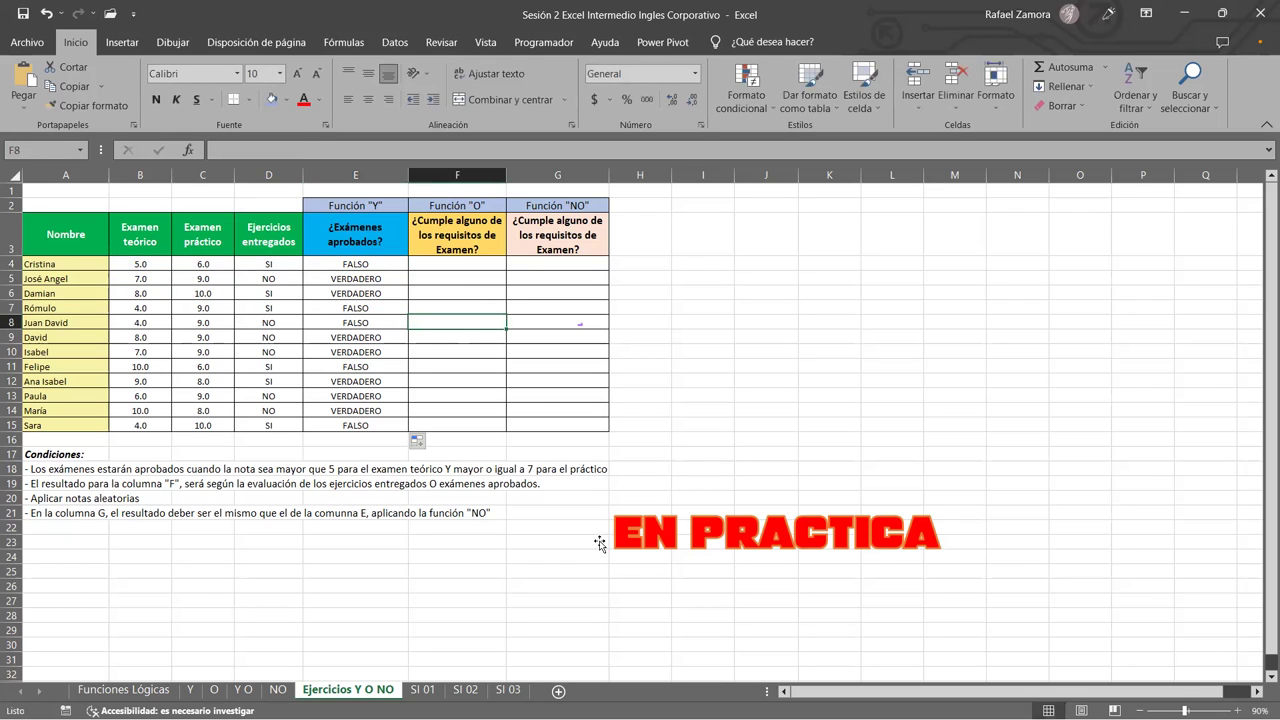